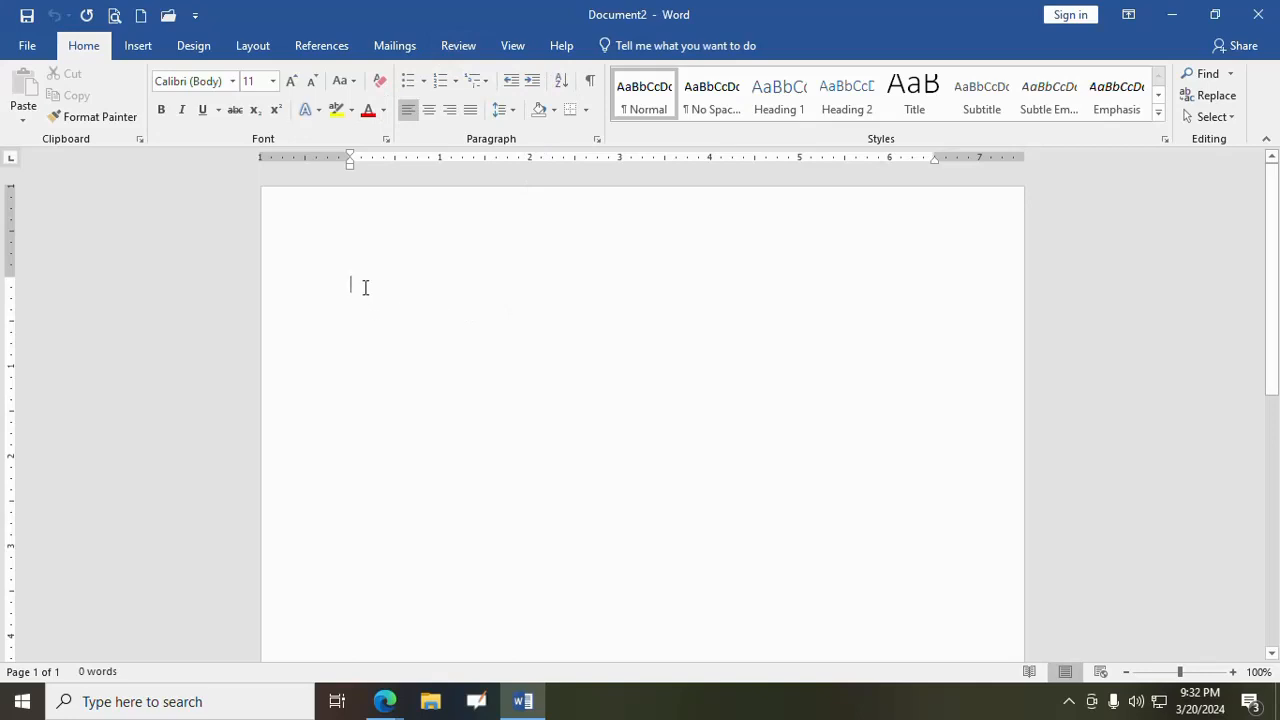
# - Set the font size to 18 and write "Computer is an electronic device which can store arithmetical as well as logical operation"
pyautogui.click(272, 81)
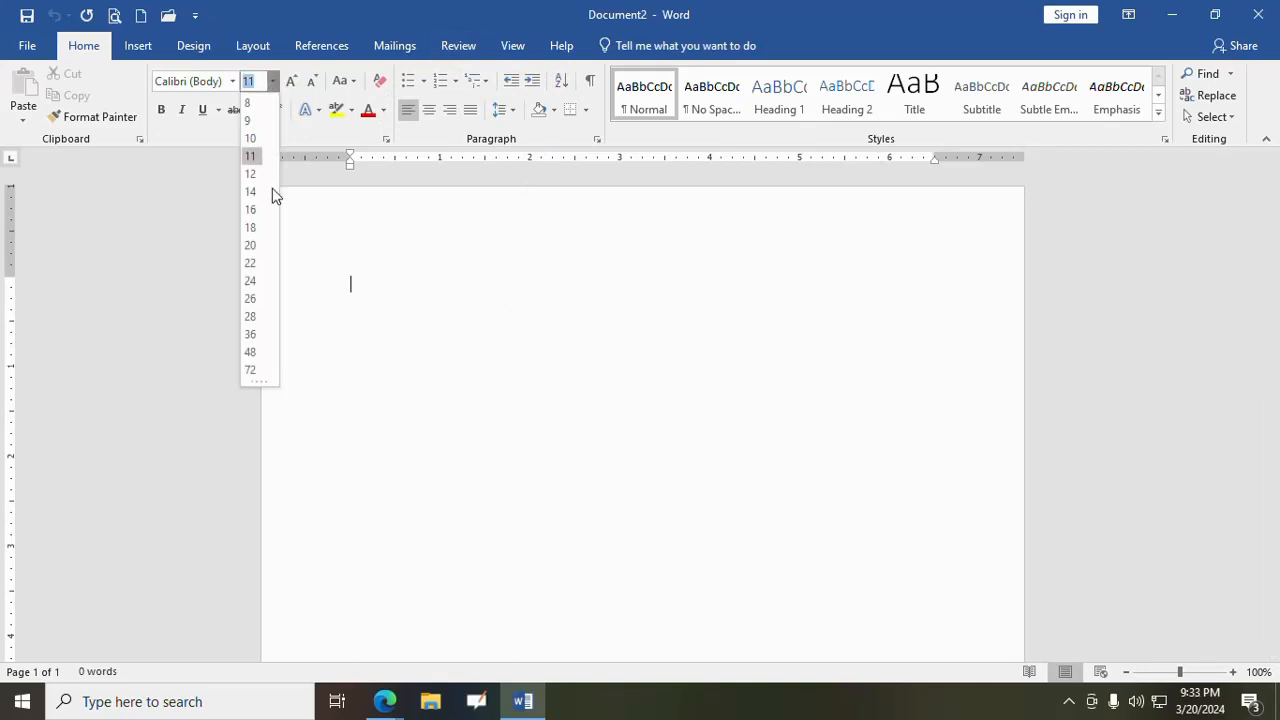
pyautogui.click(253, 225)
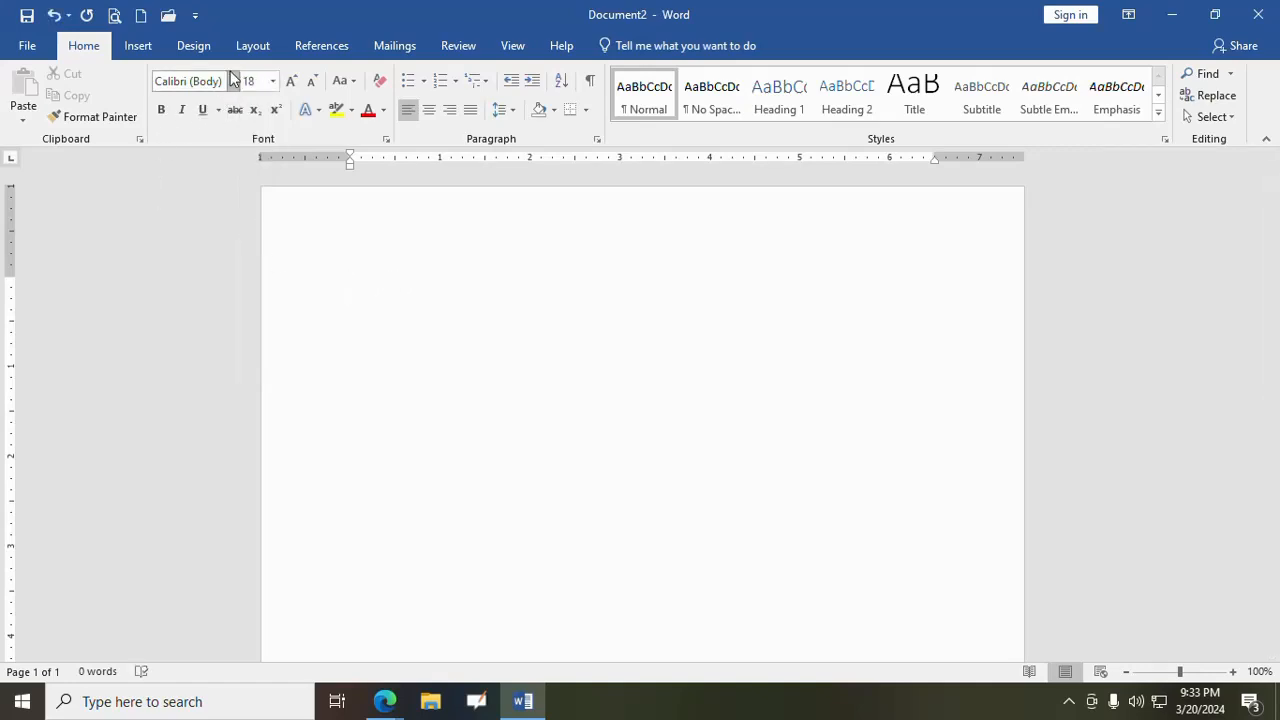
pyautogui.write('Co')
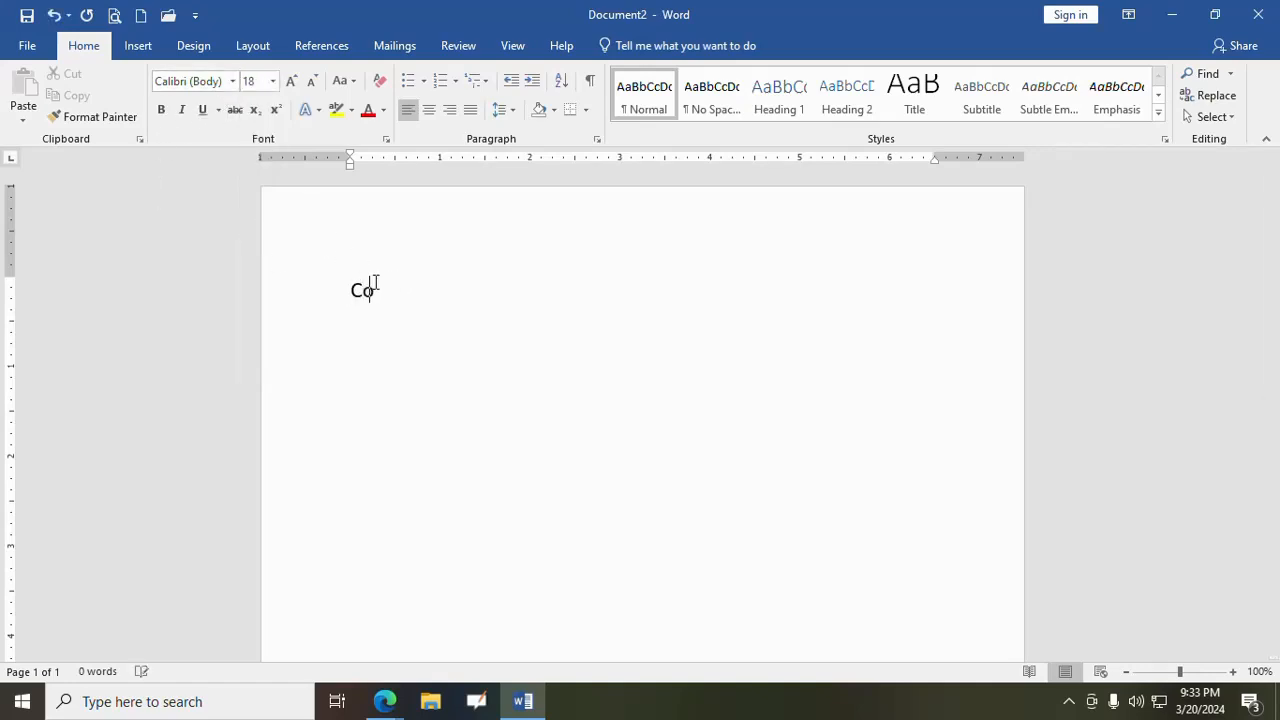
pyautogui.write('mputer ')
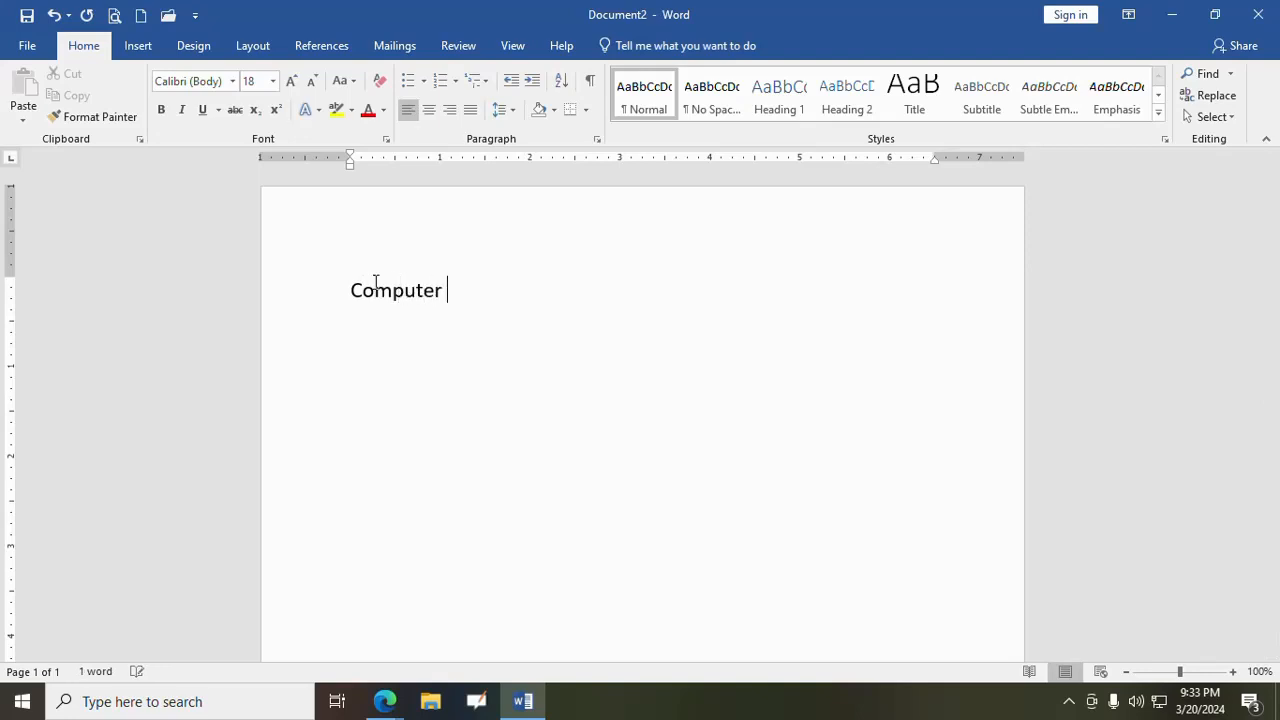
pyautogui.write('is an elect')
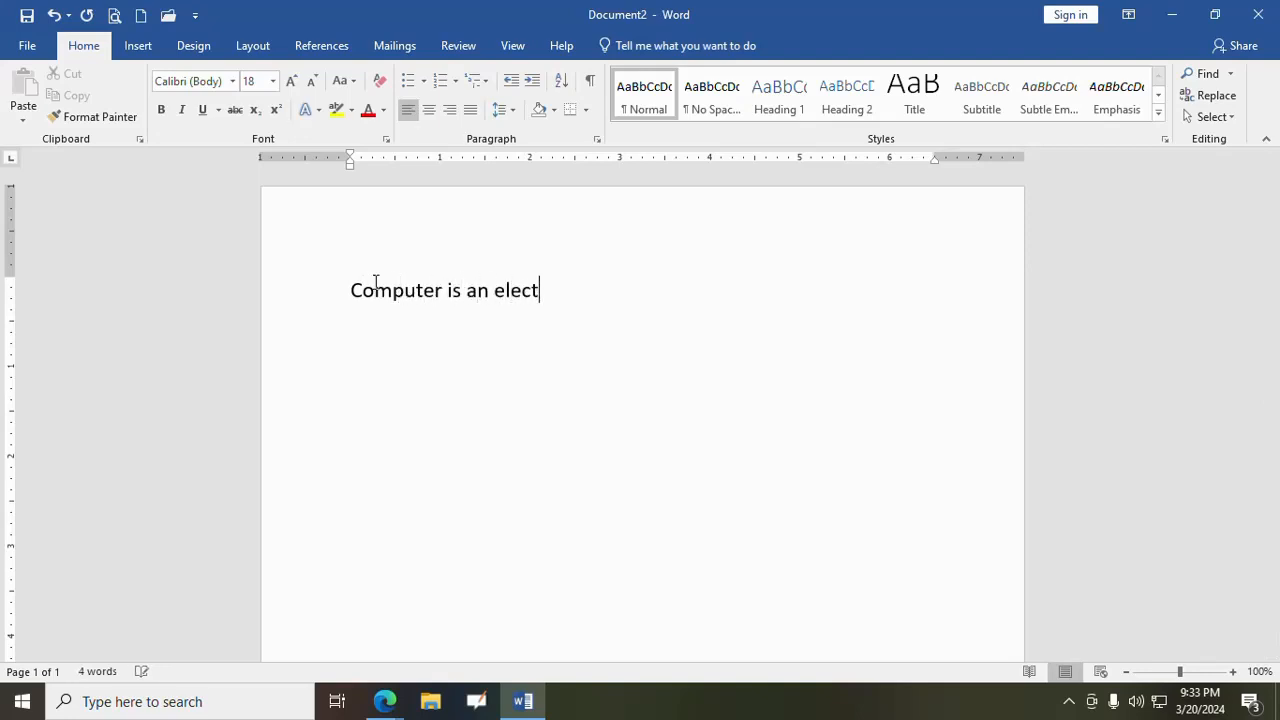
pyautogui.write('ronic device which c')
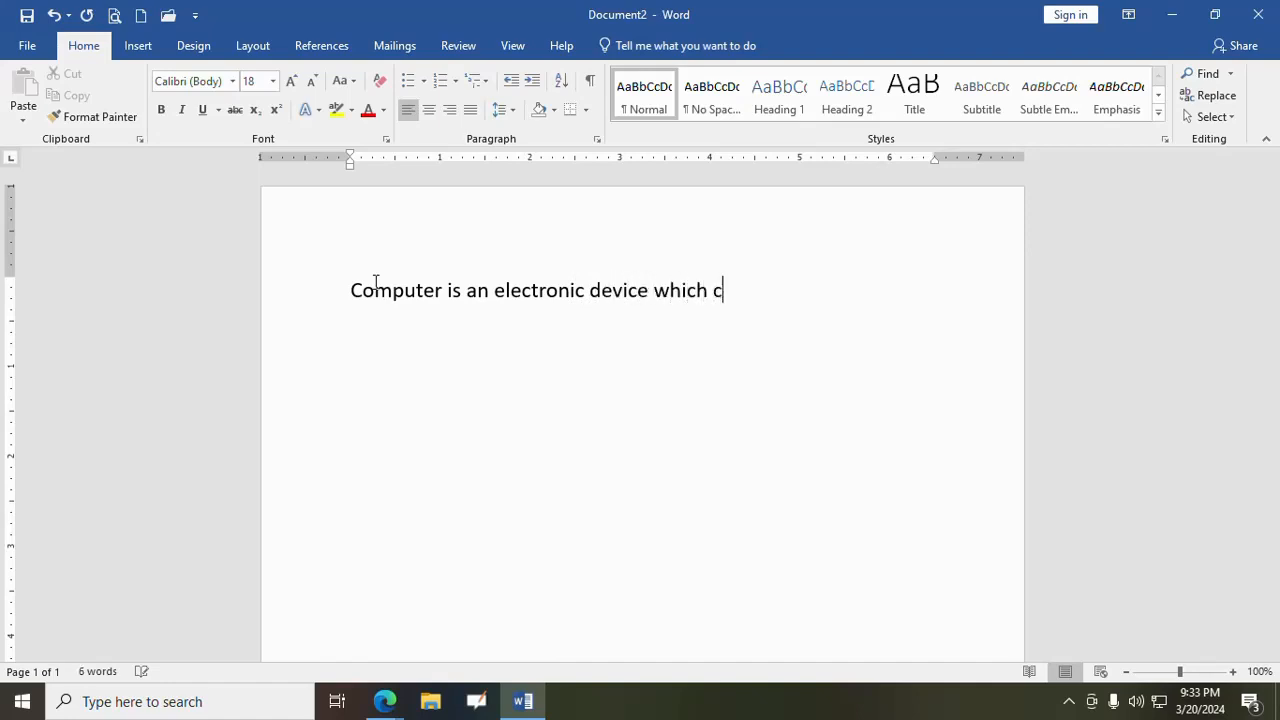
pyautogui.write('an store a')
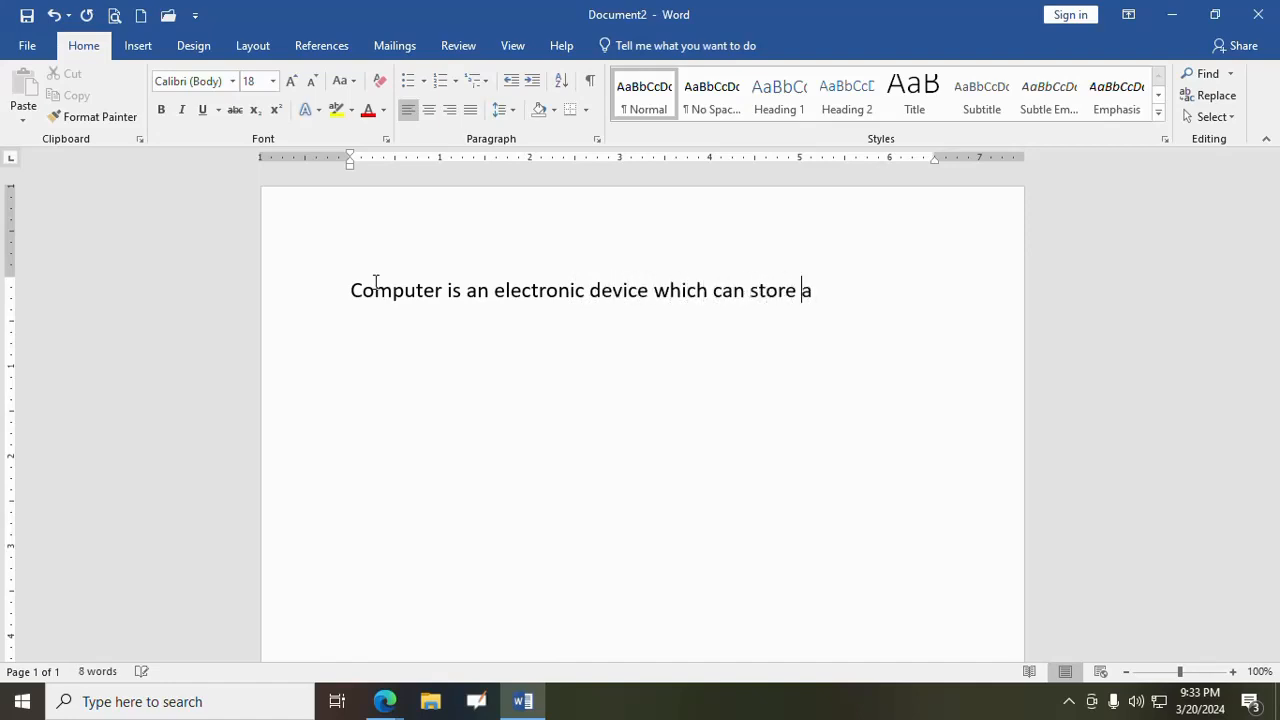
pyautogui.write('rithmatical as we')
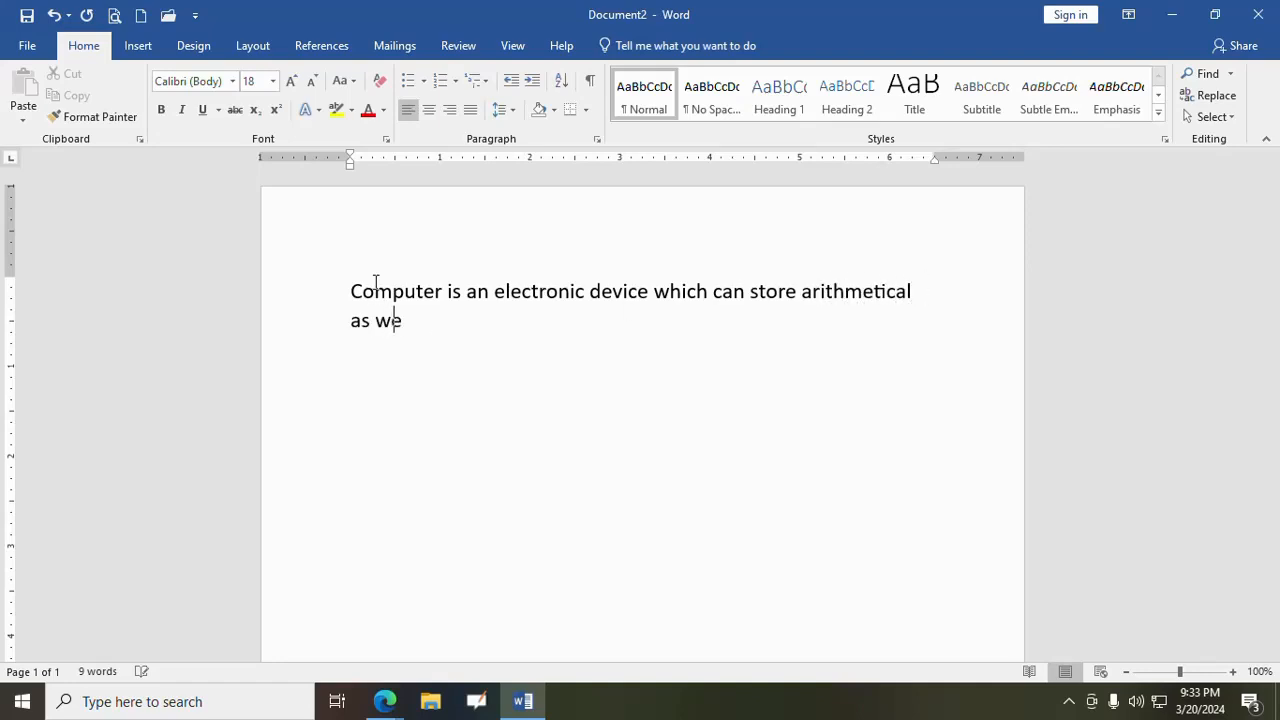
pyautogui.write('ll as logical')
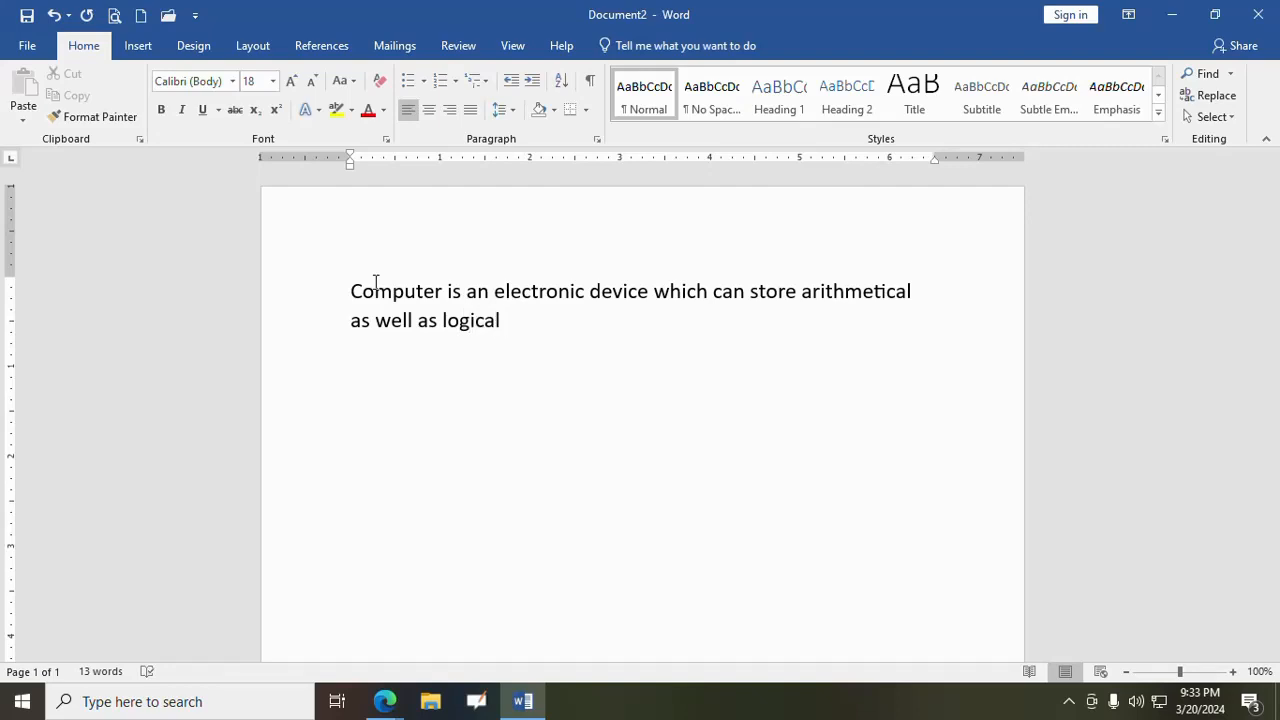
pyautogui.write(' a')
pyautogui.write('s well as')
pyautogui.press('BackSpace')
pyautogui.press('BackSpace')
pyautogui.press('BackSpace')
pyautogui.press('BackSpace')
pyautogui.press('BackSpace')
pyautogui.press('BackSpace')
pyautogui.press('BackSpace')
pyautogui.press('BackSpace')
pyautogui.press('BackSpace')
pyautogui.press('BackSpace')
pyautogui.write('operation. It ')
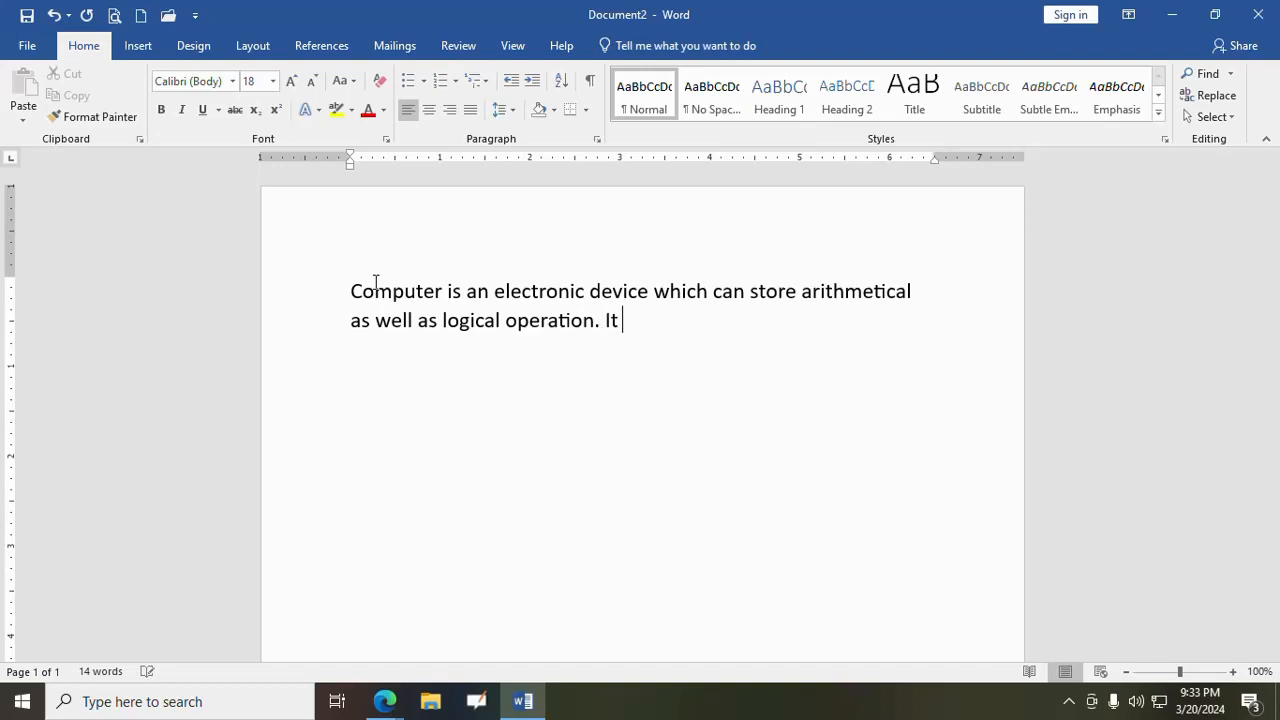
pyautogui.write('has high speed and it')
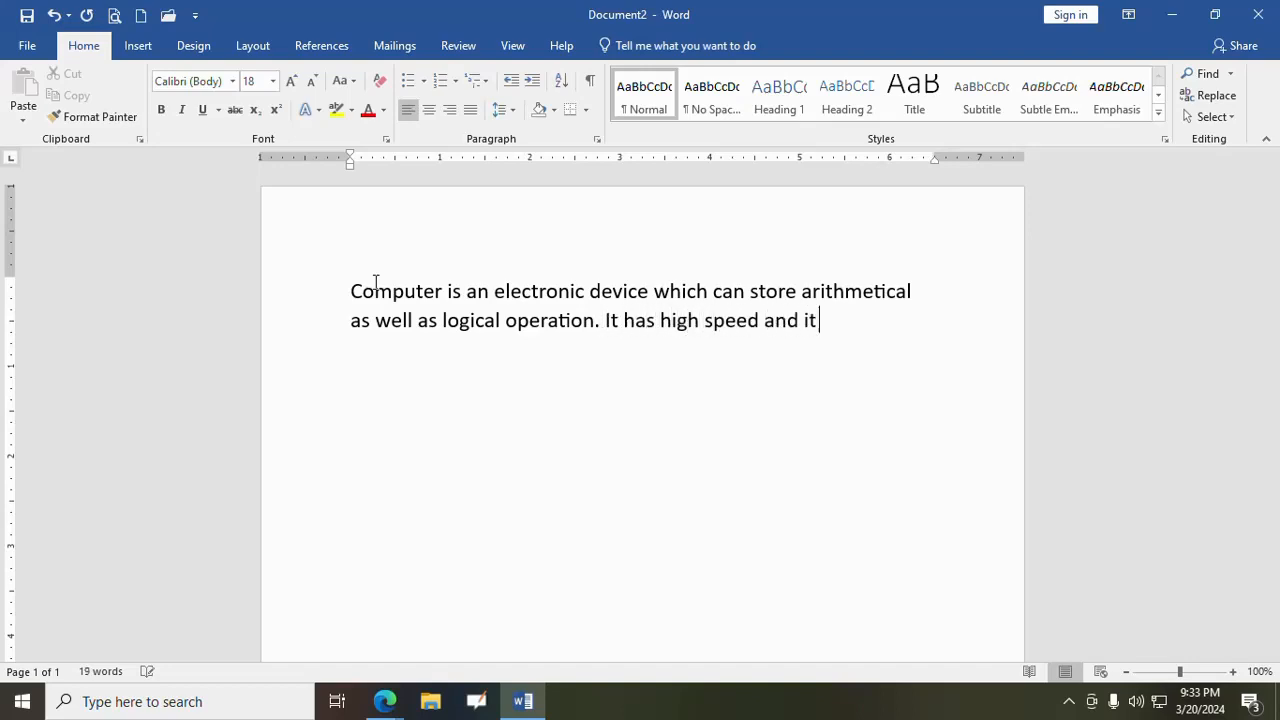
pyautogui.write(' cnan store large amo')
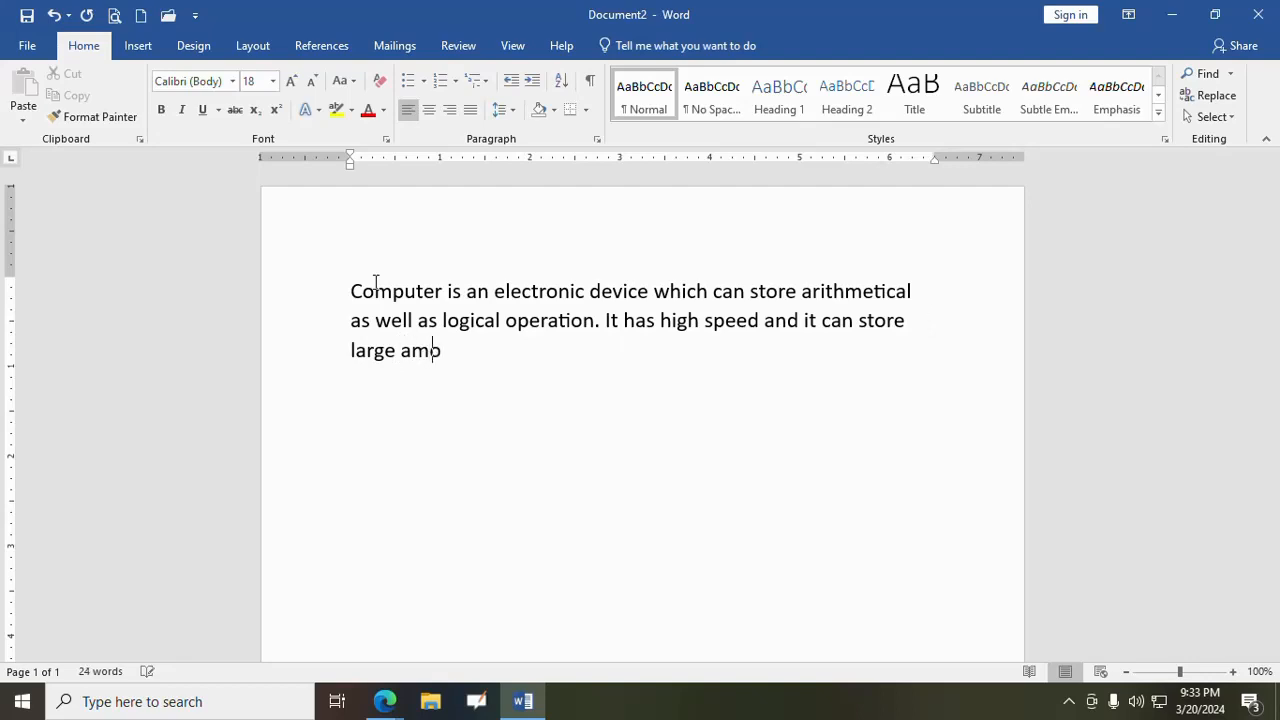
pyautogui.write('unt of data.')
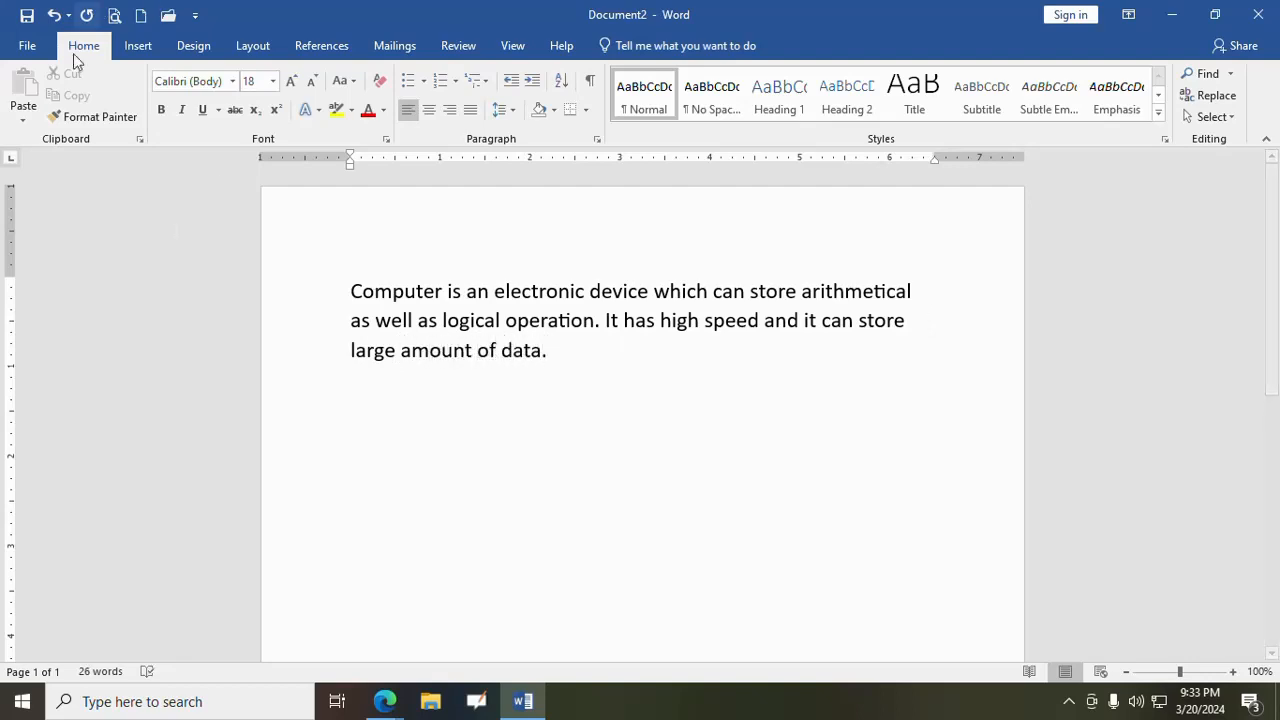
# - Indent the paragraph's first line 0.5 inch, shift its left indent inward about 0.06 inch, and place its right indent near the 6.06-inch mark
pyautogui.click(347, 292)
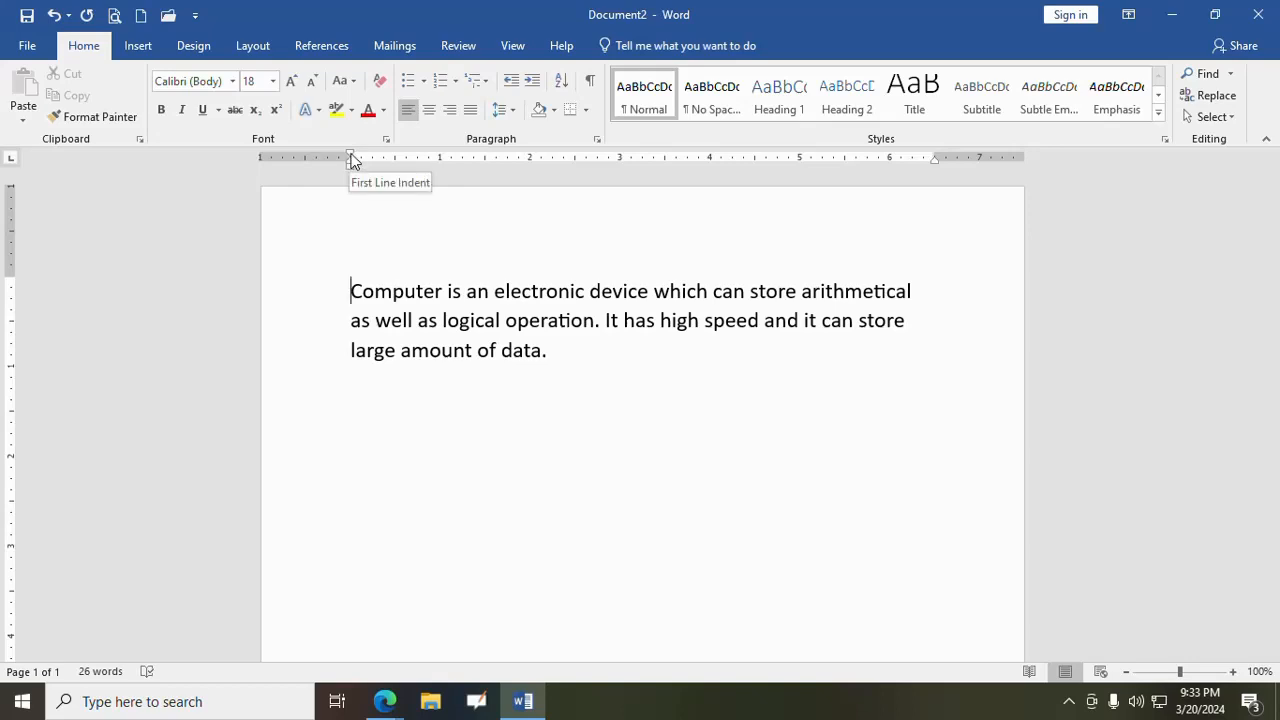
pyautogui.moveTo(351, 157); pyautogui.dragTo(396, 158)
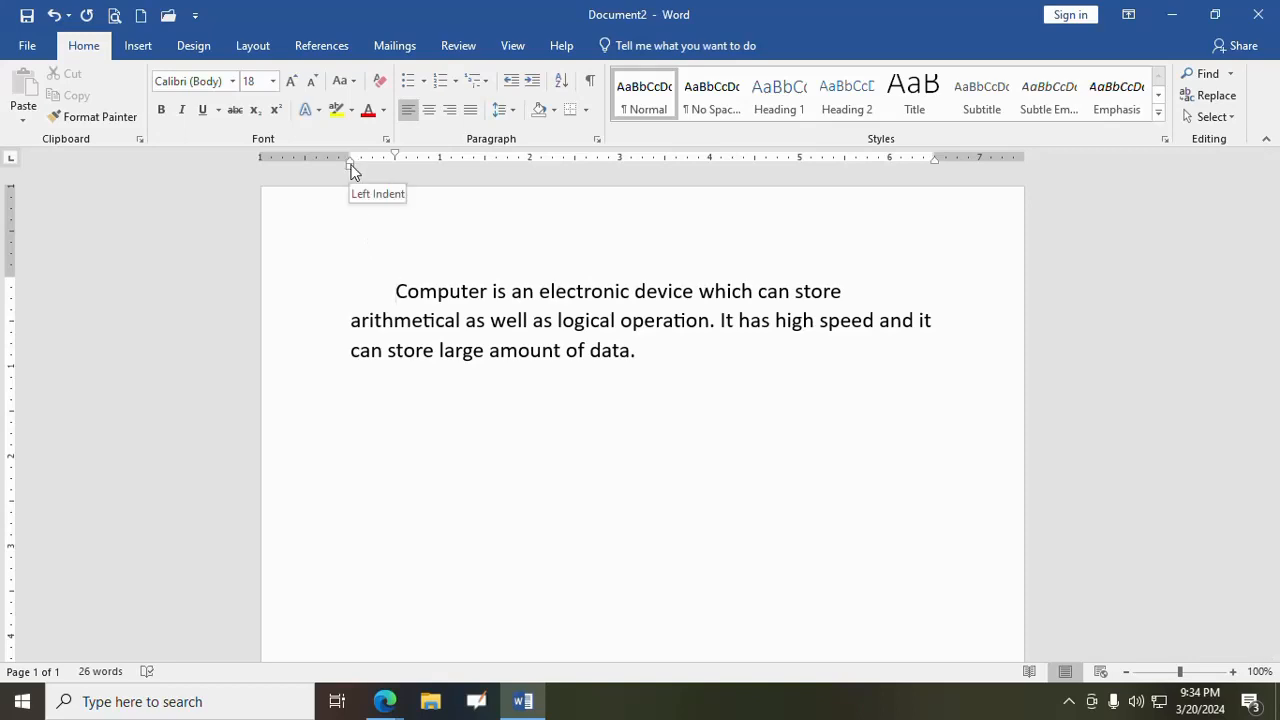
pyautogui.moveTo(350, 166)
pyautogui.mouseDown()
pyautogui.moveTo(400, 172)
pyautogui.moveTo(356, 172)
pyautogui.mouseUp()
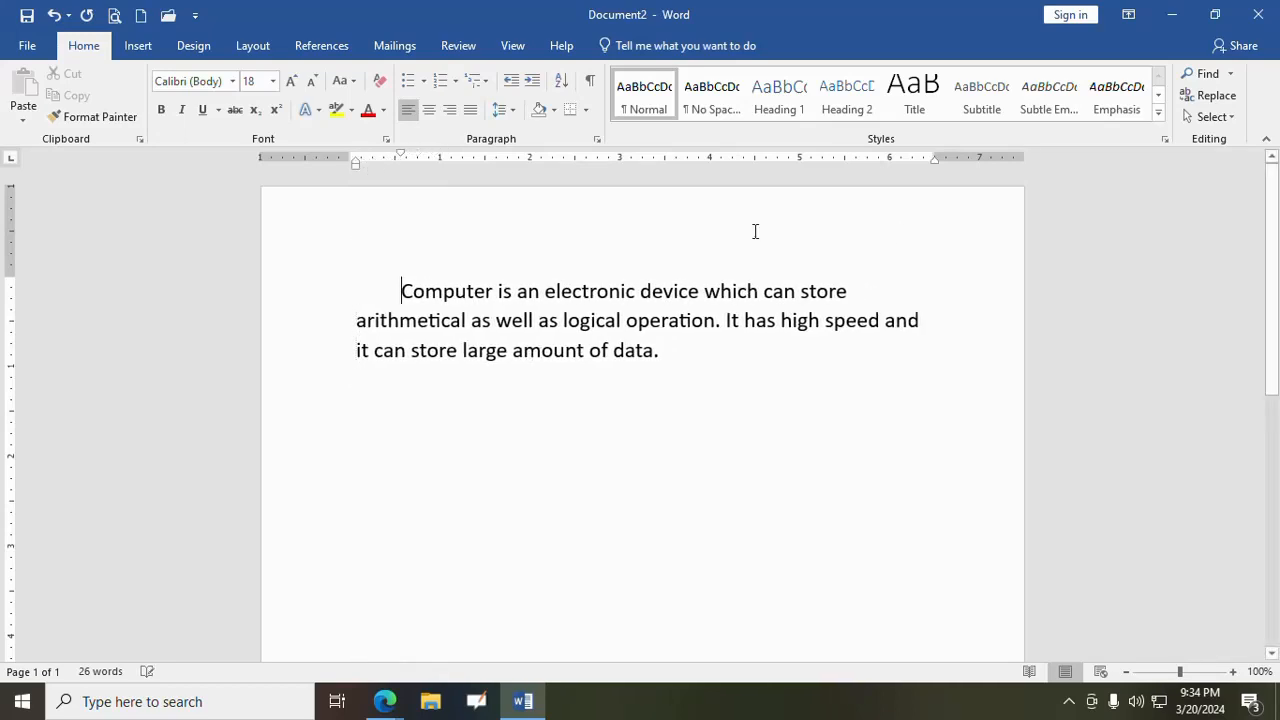
pyautogui.moveTo(935, 160); pyautogui.dragTo(897, 163)
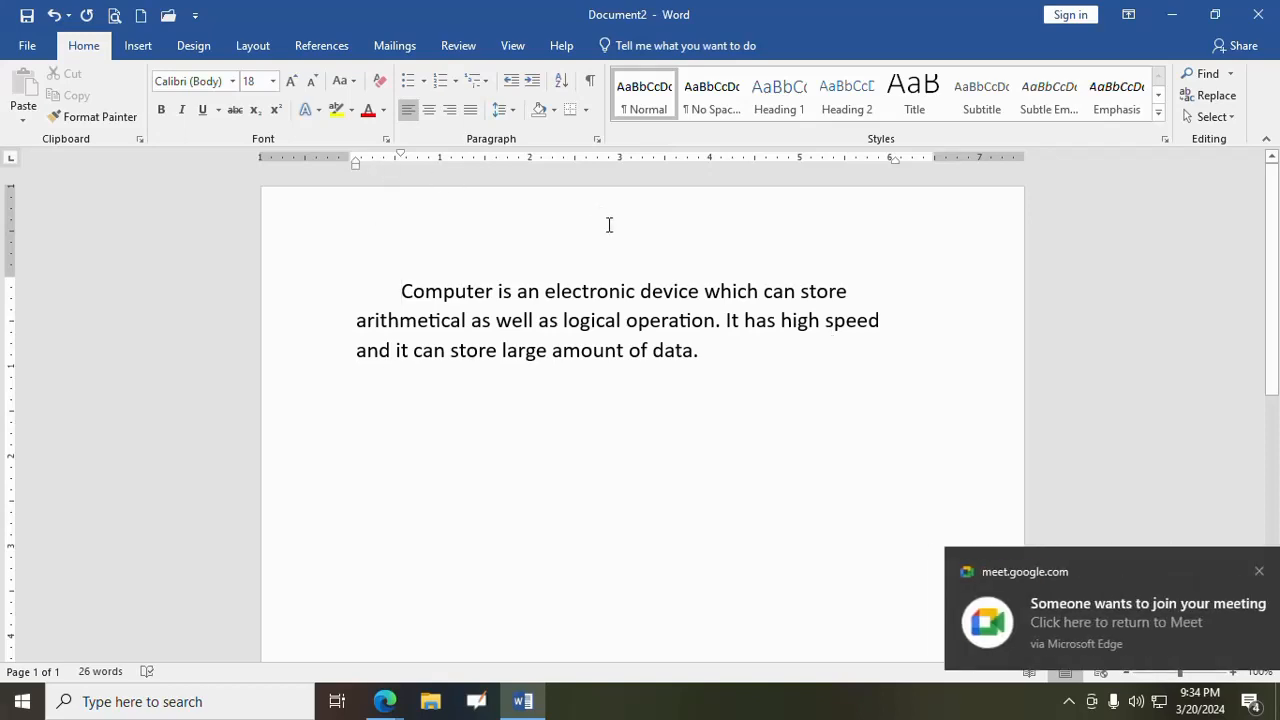
# - Switch to the Google Meet call and admit the person waiting to join
pyautogui.moveTo(384, 701)
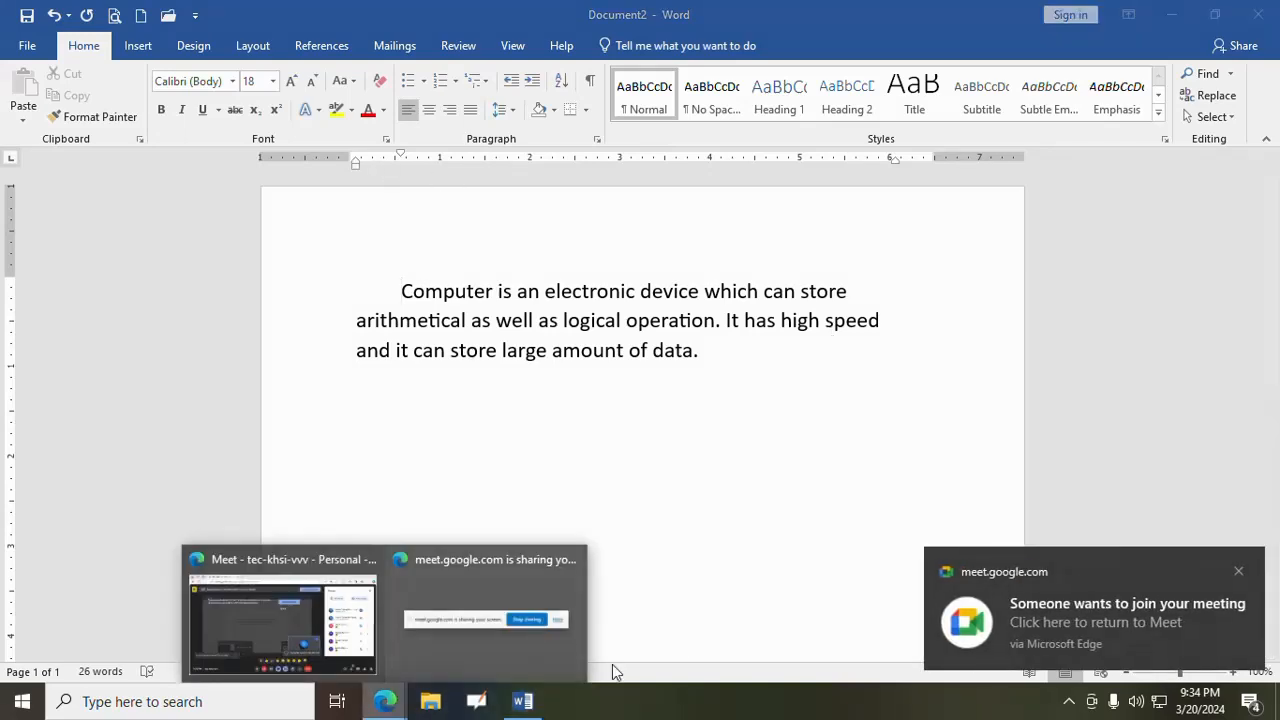
pyautogui.click(299, 633)
pyautogui.scroll(2, 1190, 258)
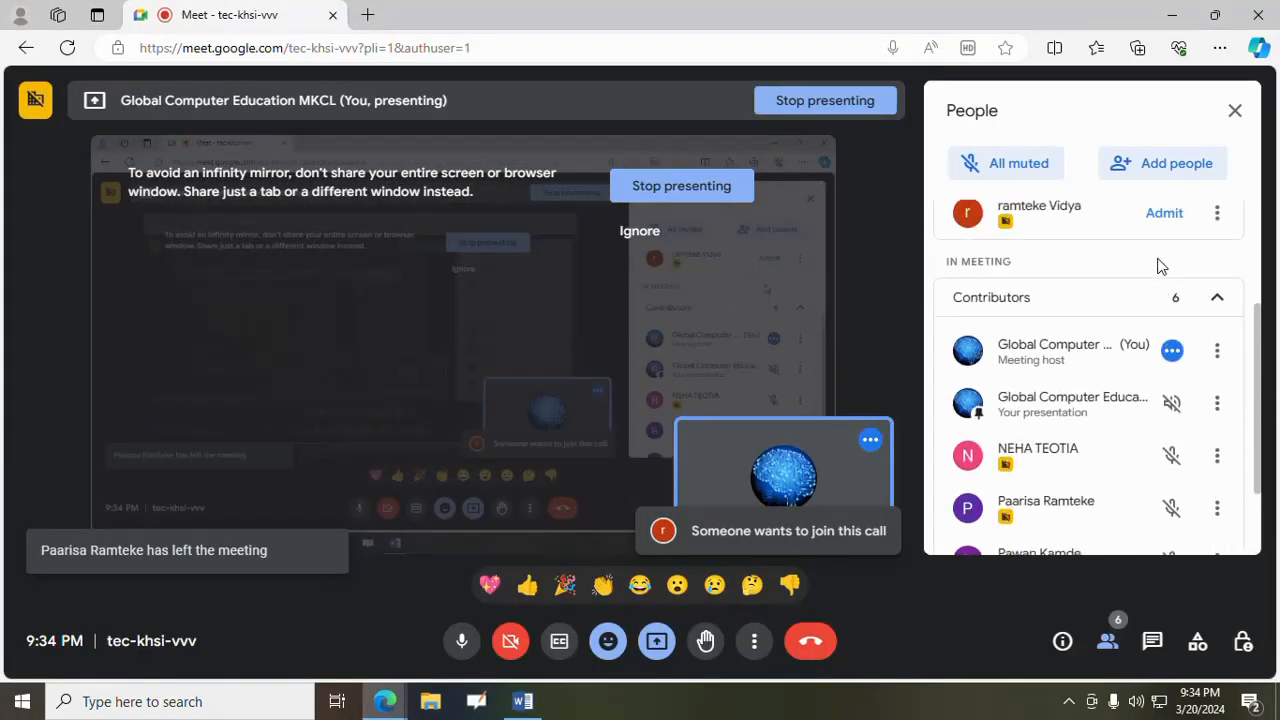
pyautogui.click(1168, 222)
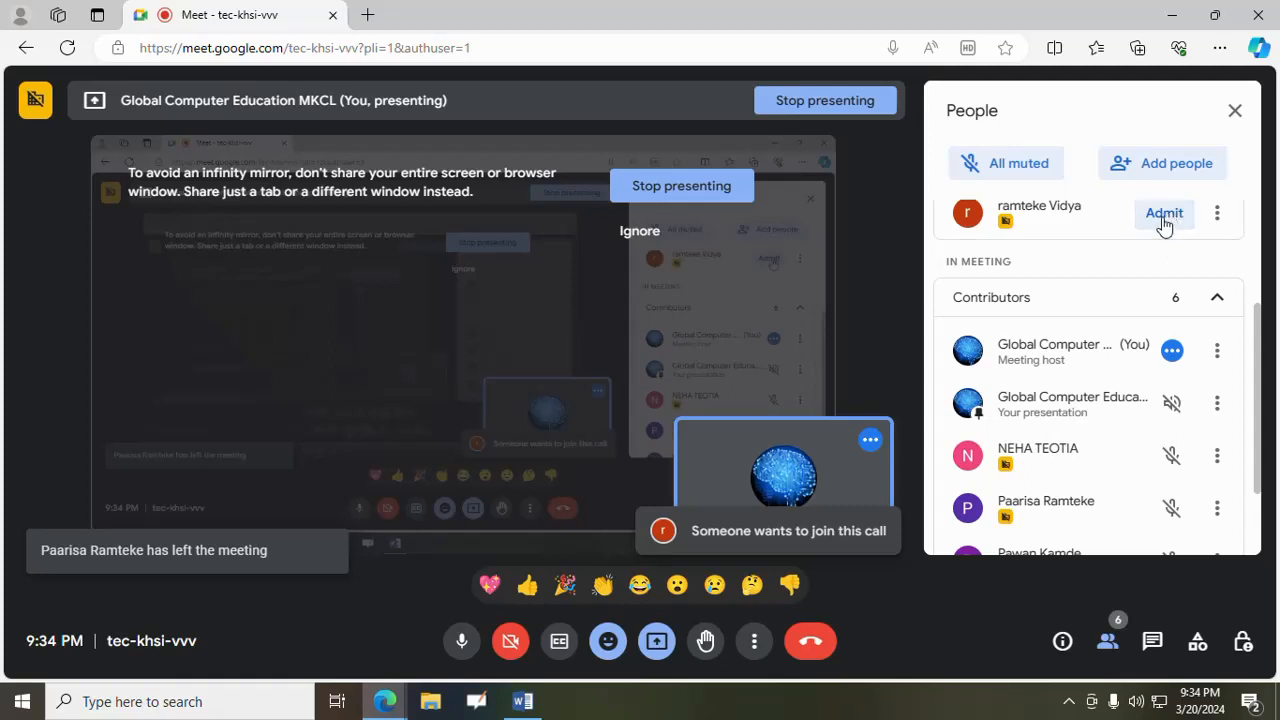
# - Return to Word and move the paragraph's indents outward, with the left indent just outside the margin and the first line at about 0.25 inch
pyautogui.click(528, 704)
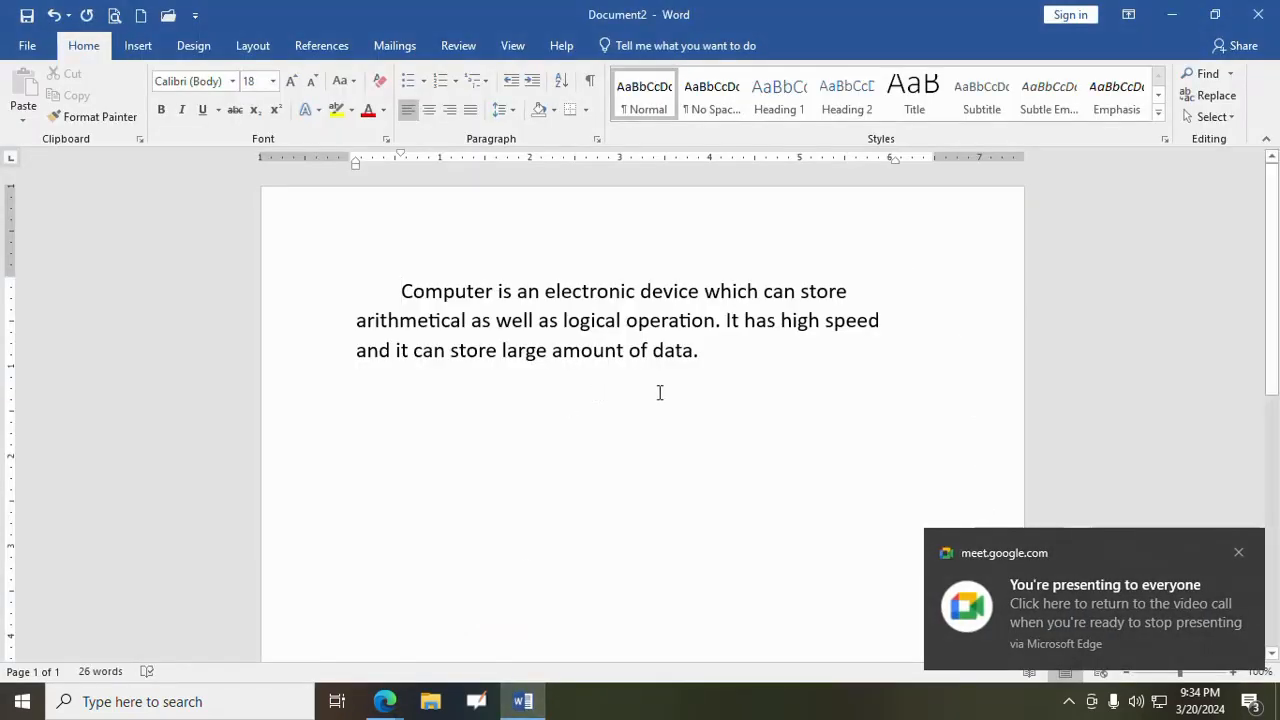
pyautogui.moveTo(400, 153); pyautogui.dragTo(343, 163)
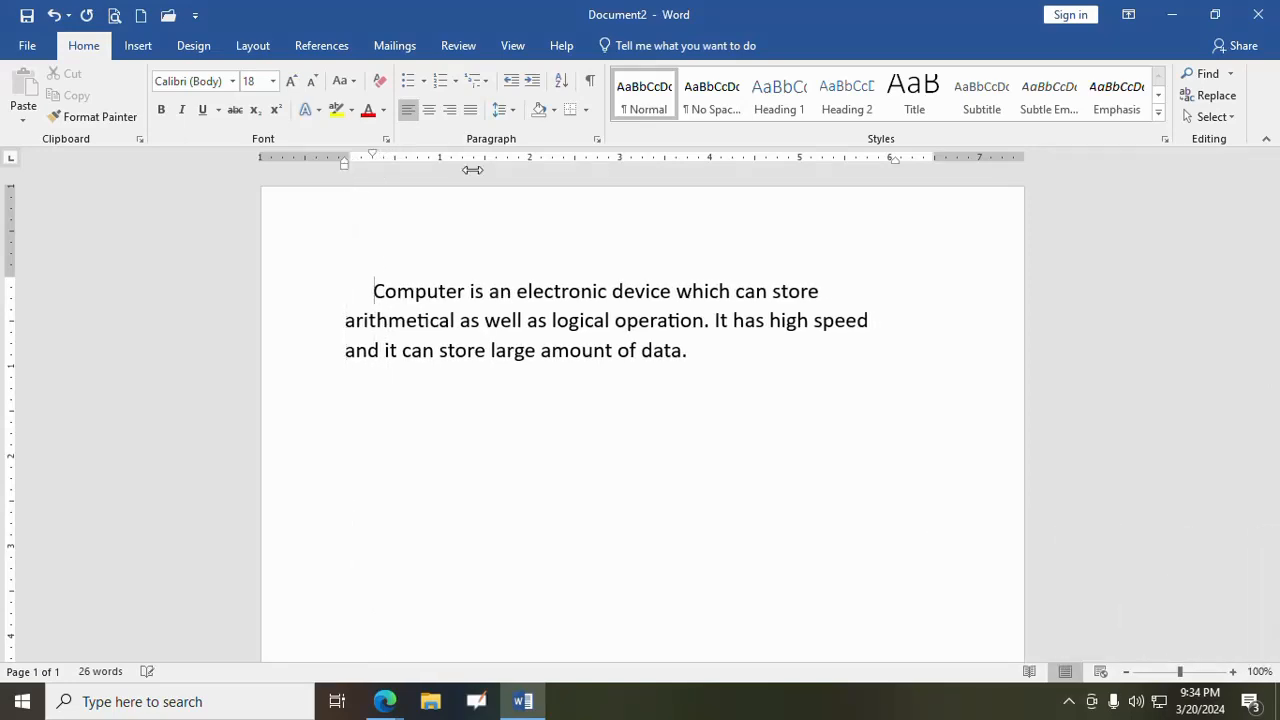
# - Admit the next waiting participant to the Google Meet call and go back to the Word document
pyautogui.click(386, 705)
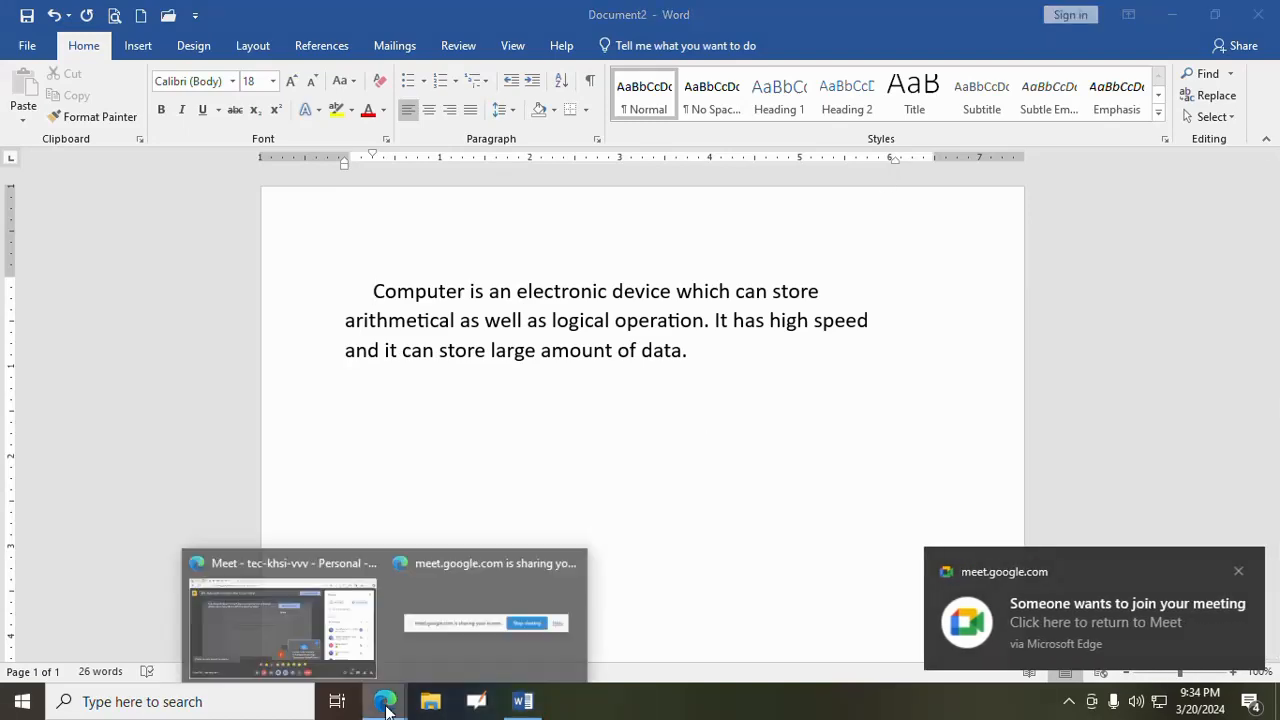
pyautogui.click(314, 623)
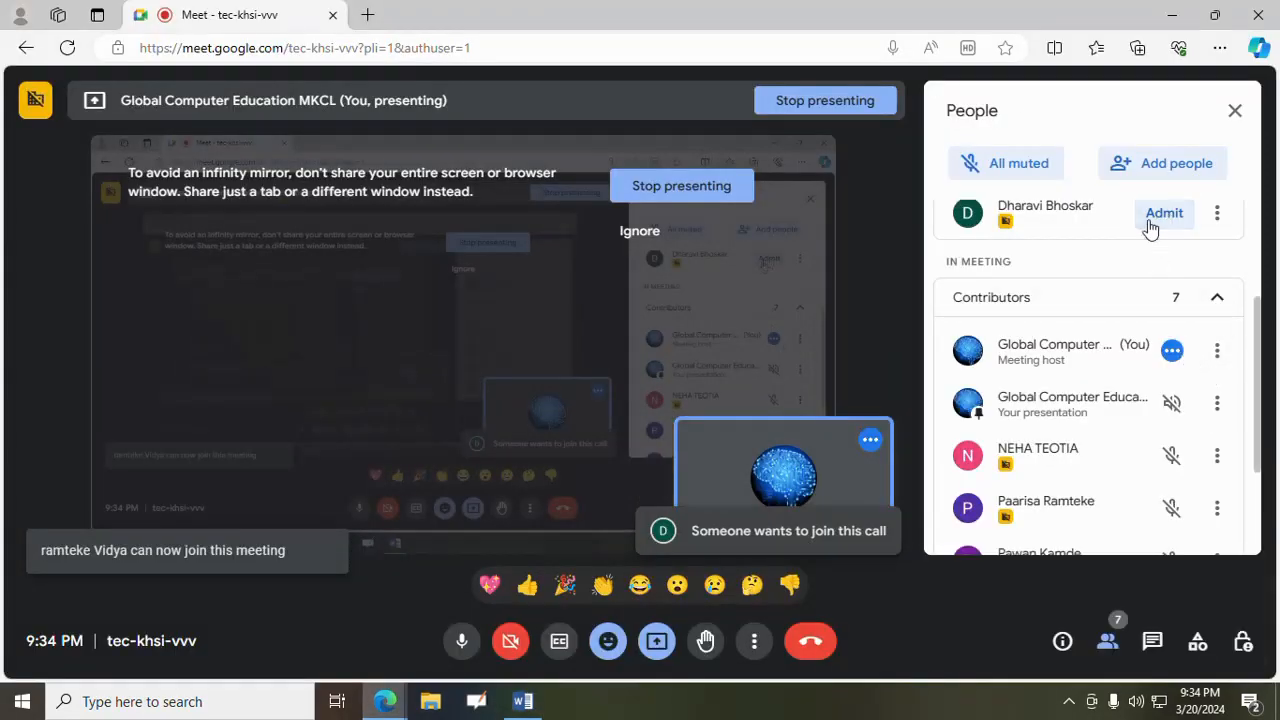
pyautogui.click(1164, 213)
pyautogui.click(522, 701)
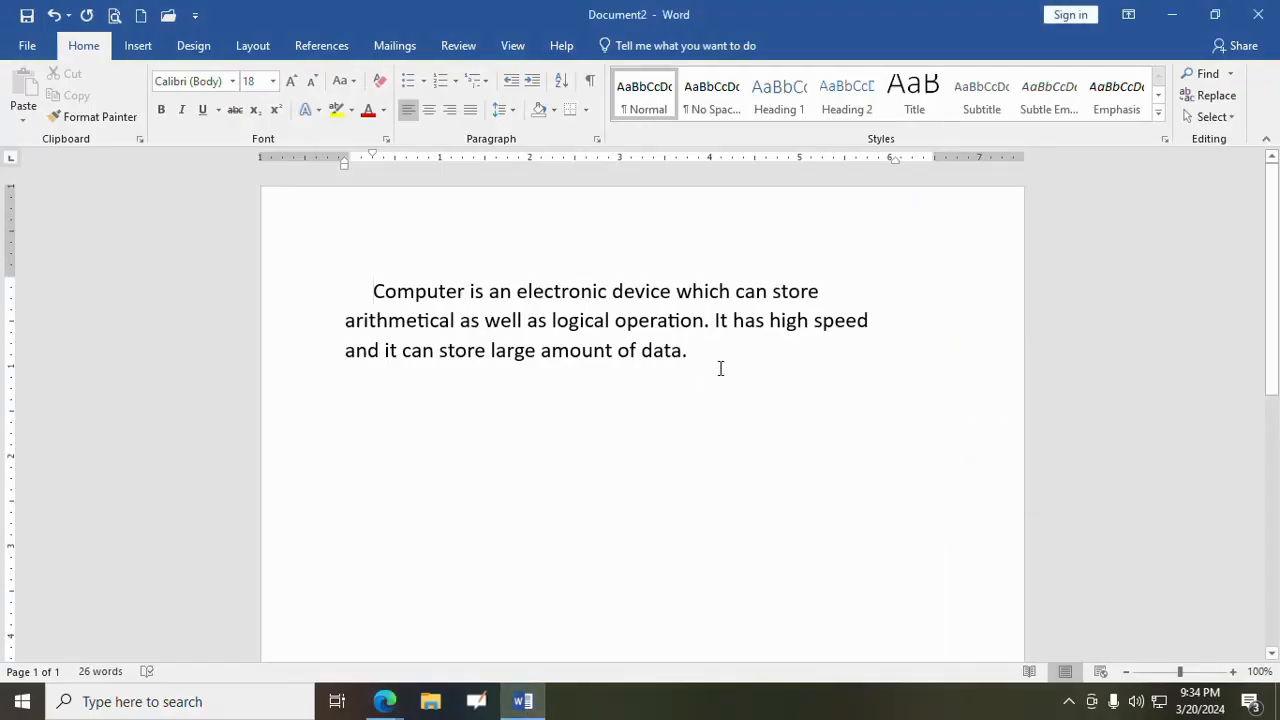
pyautogui.moveTo(896, 161)
pyautogui.mouseDown()
pyautogui.moveTo(911, 160)
pyautogui.moveTo(891, 170)
pyautogui.moveTo(914, 161)
pyautogui.mouseUp()
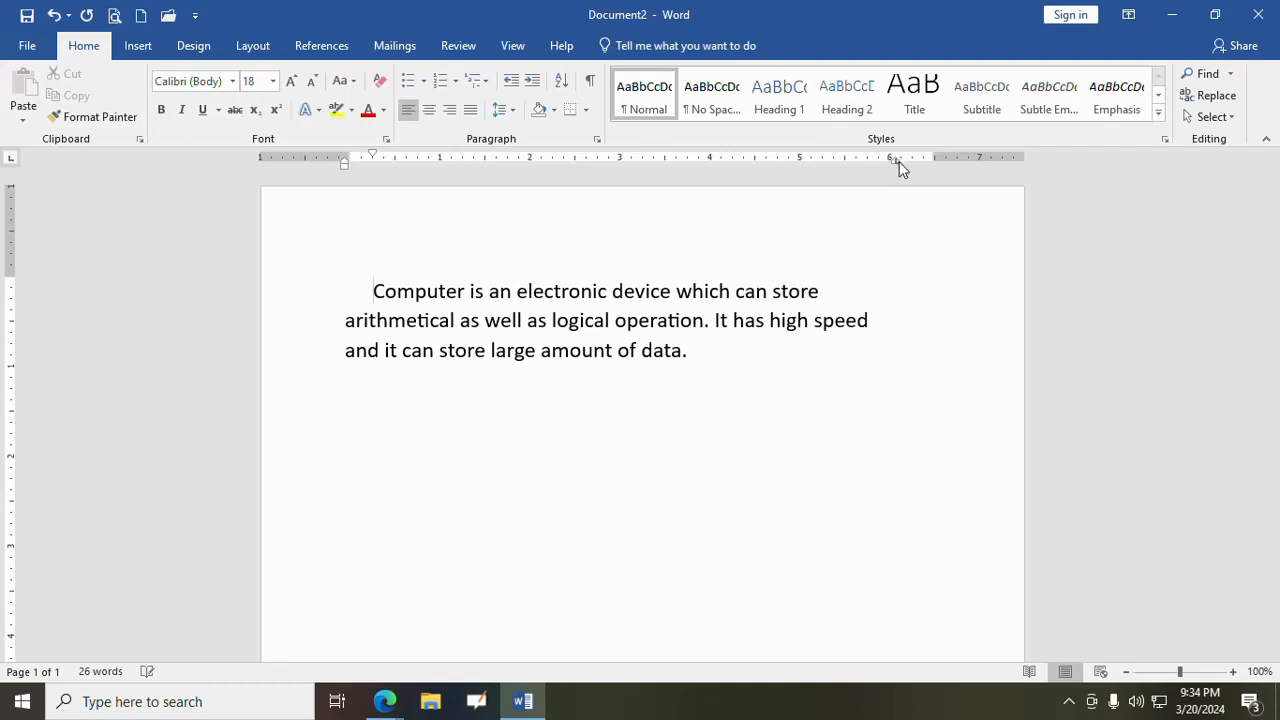
pyautogui.moveTo(897, 163); pyautogui.dragTo(897, 163)
pyautogui.doubleClick(897, 163)
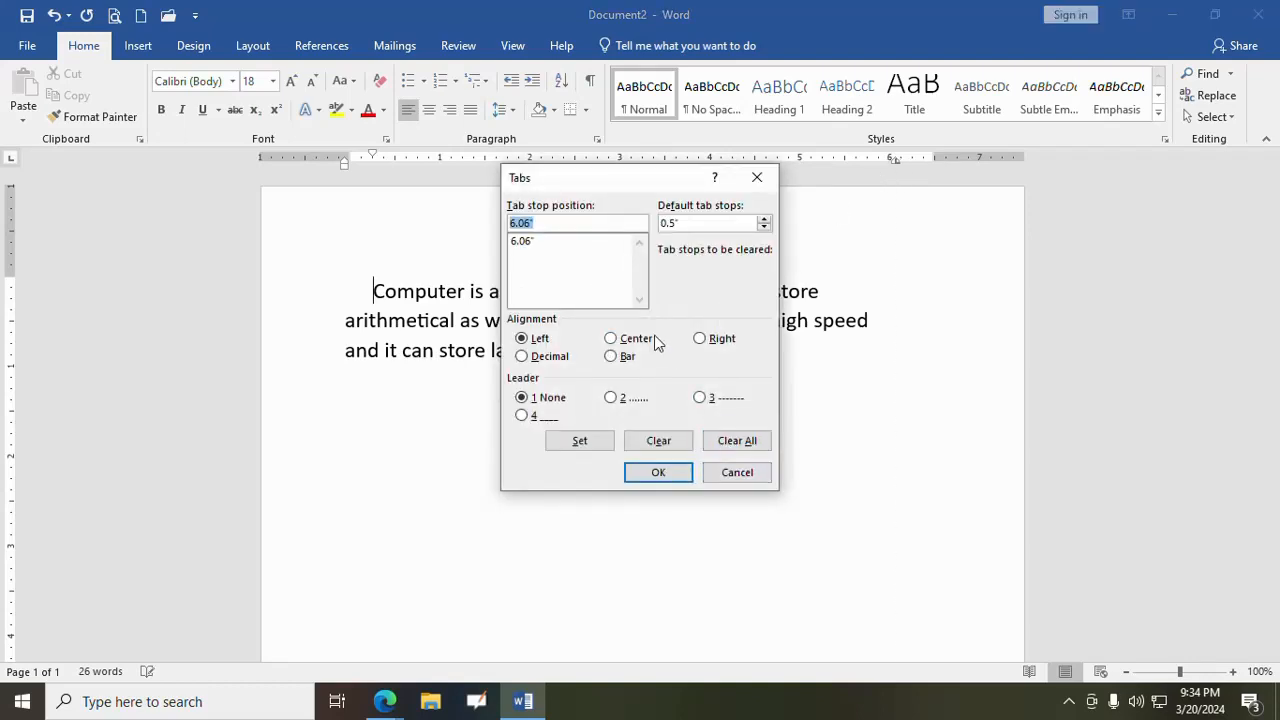
pyautogui.click(655, 445)
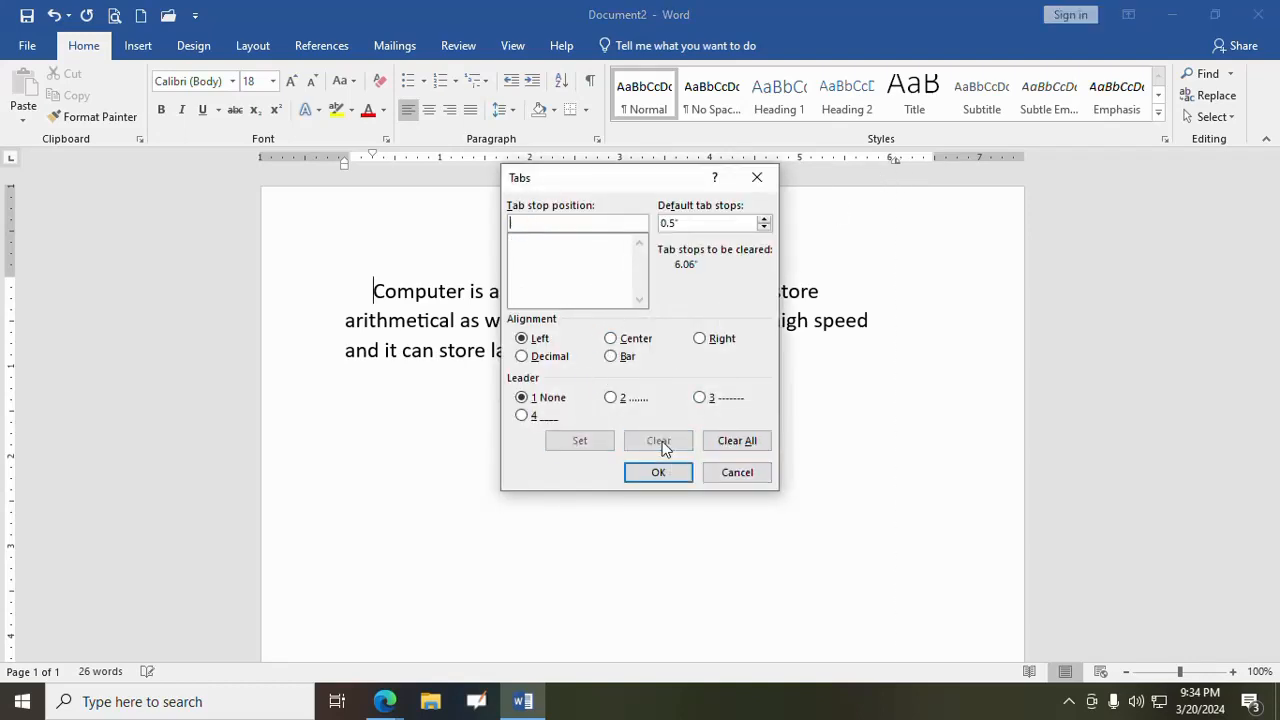
pyautogui.click(735, 473)
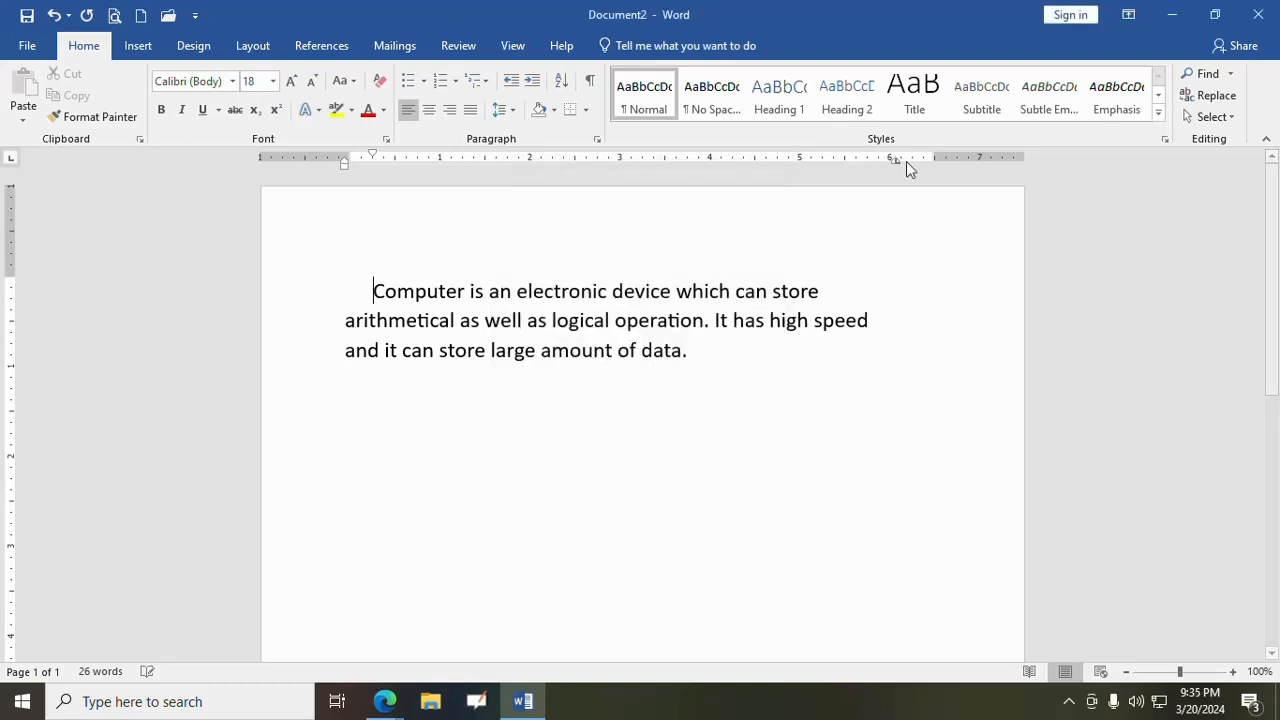
# - Clear all of the paragraph's tab stops and extend its right indent to just past the right page margin
pyautogui.click(898, 161)
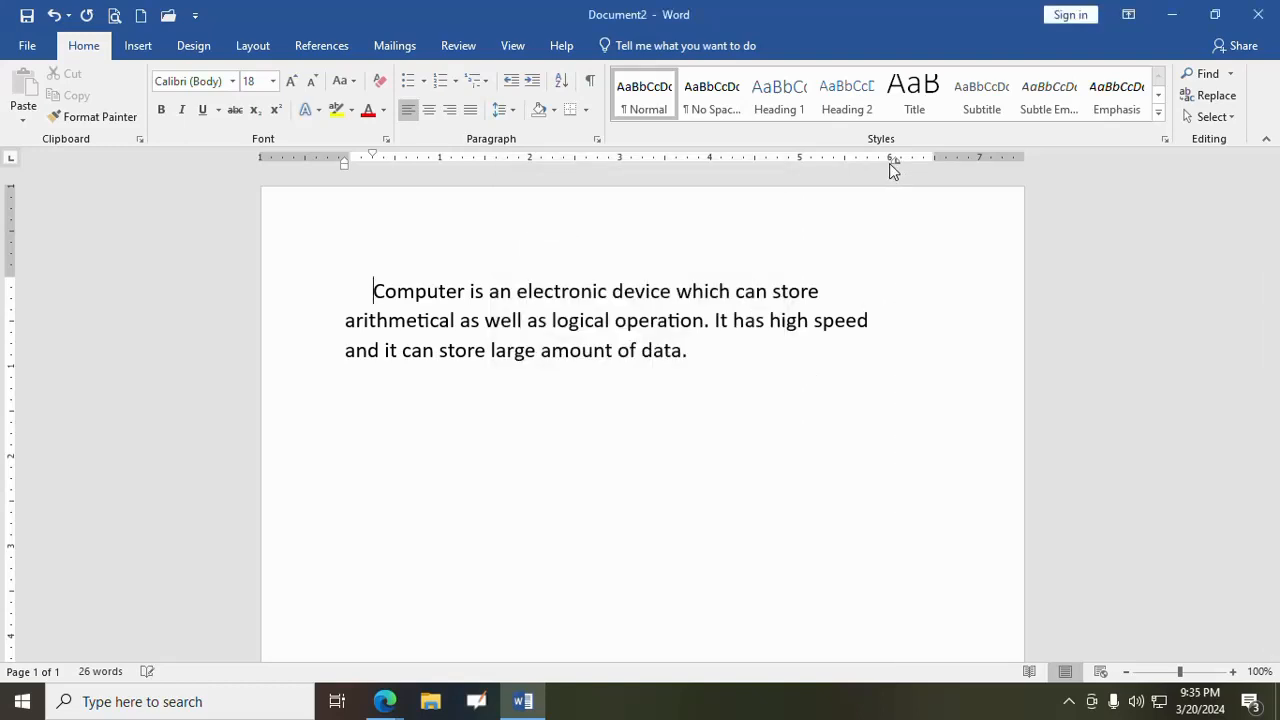
pyautogui.click(893, 160)
pyautogui.doubleClick(894, 158)
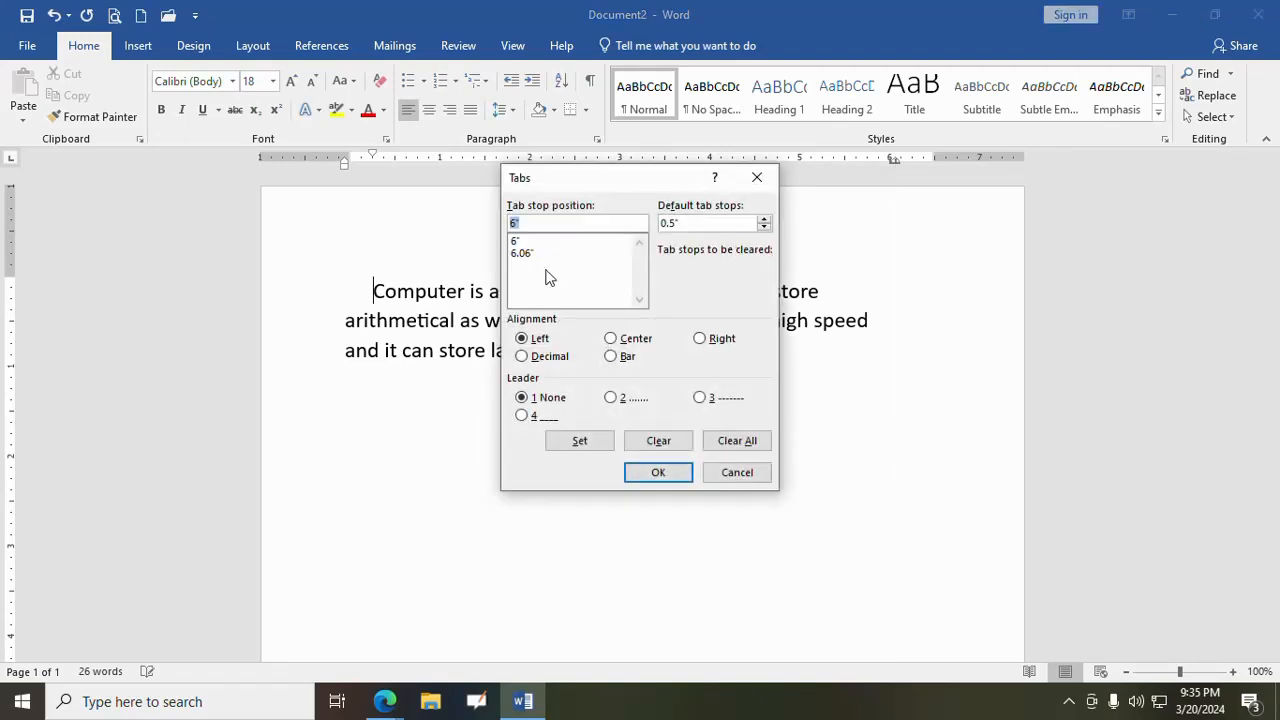
pyautogui.click(737, 443)
pyautogui.click(668, 475)
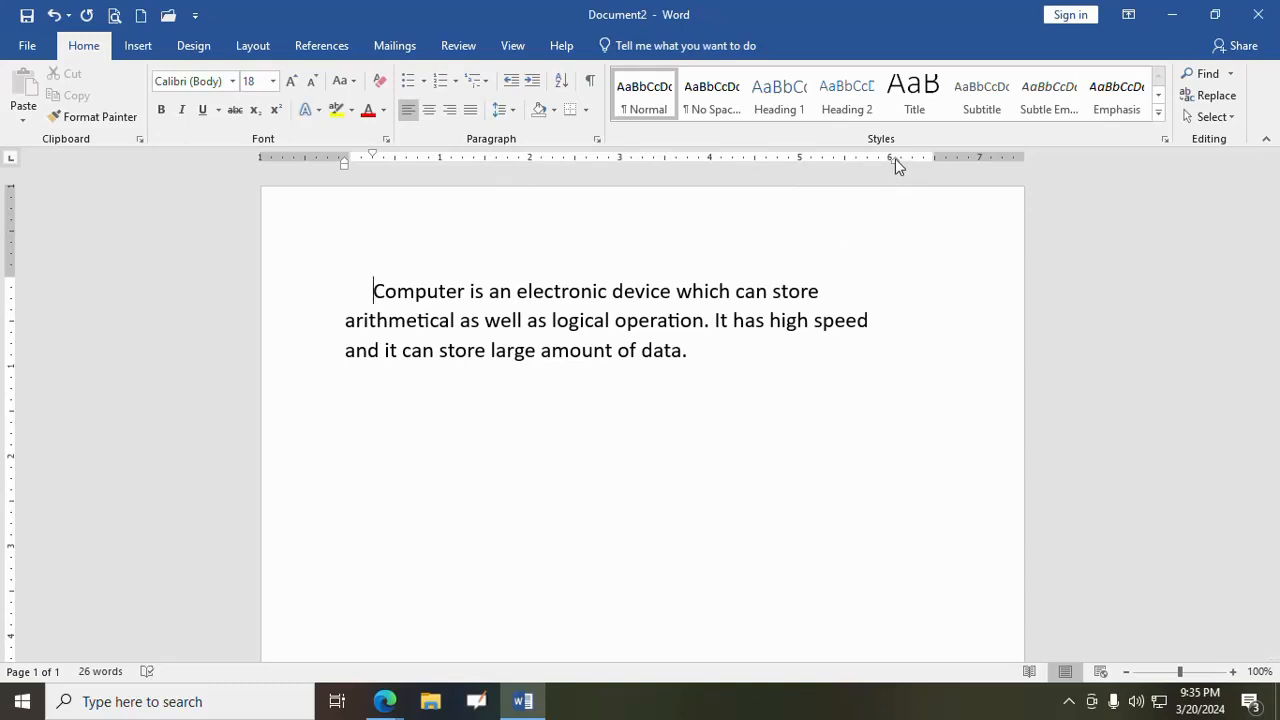
pyautogui.moveTo(895, 158)
pyautogui.mouseDown()
pyautogui.moveTo(908, 166)
pyautogui.moveTo(886, 169)
pyautogui.moveTo(937, 164)
pyautogui.mouseUp()
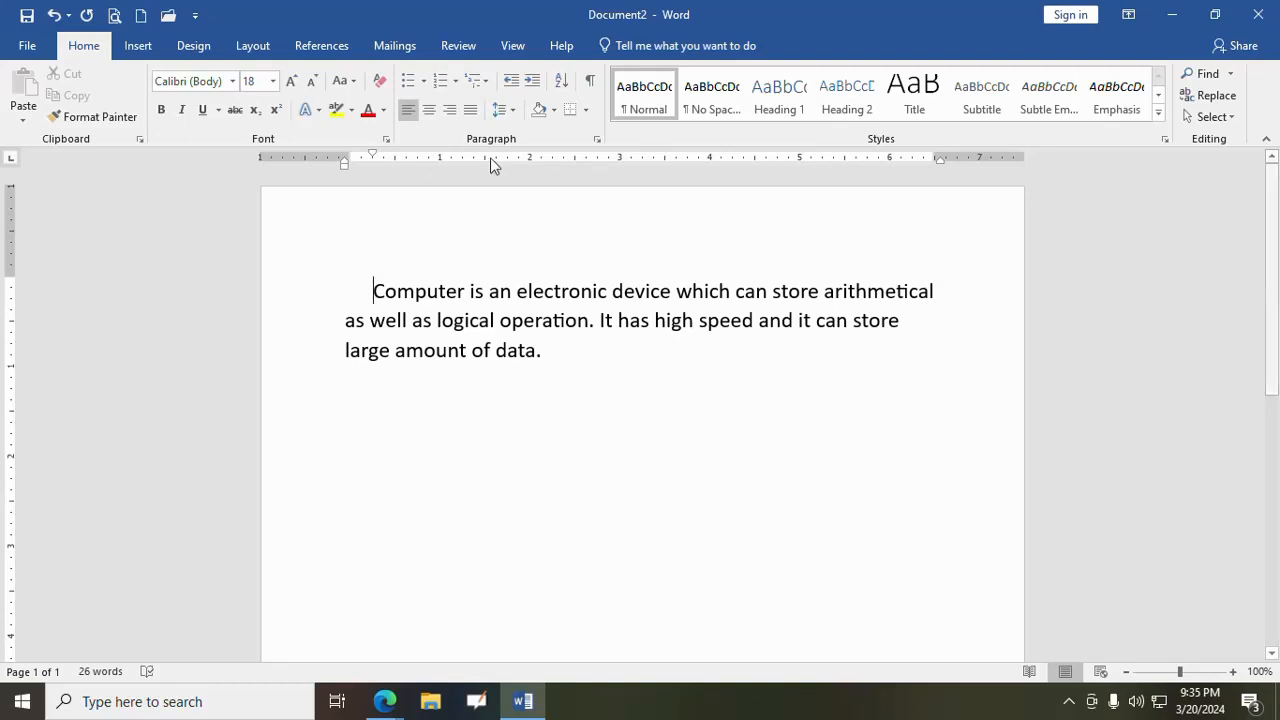
# - Justify the paragraph and return it to left alignment
pyautogui.click(471, 115)
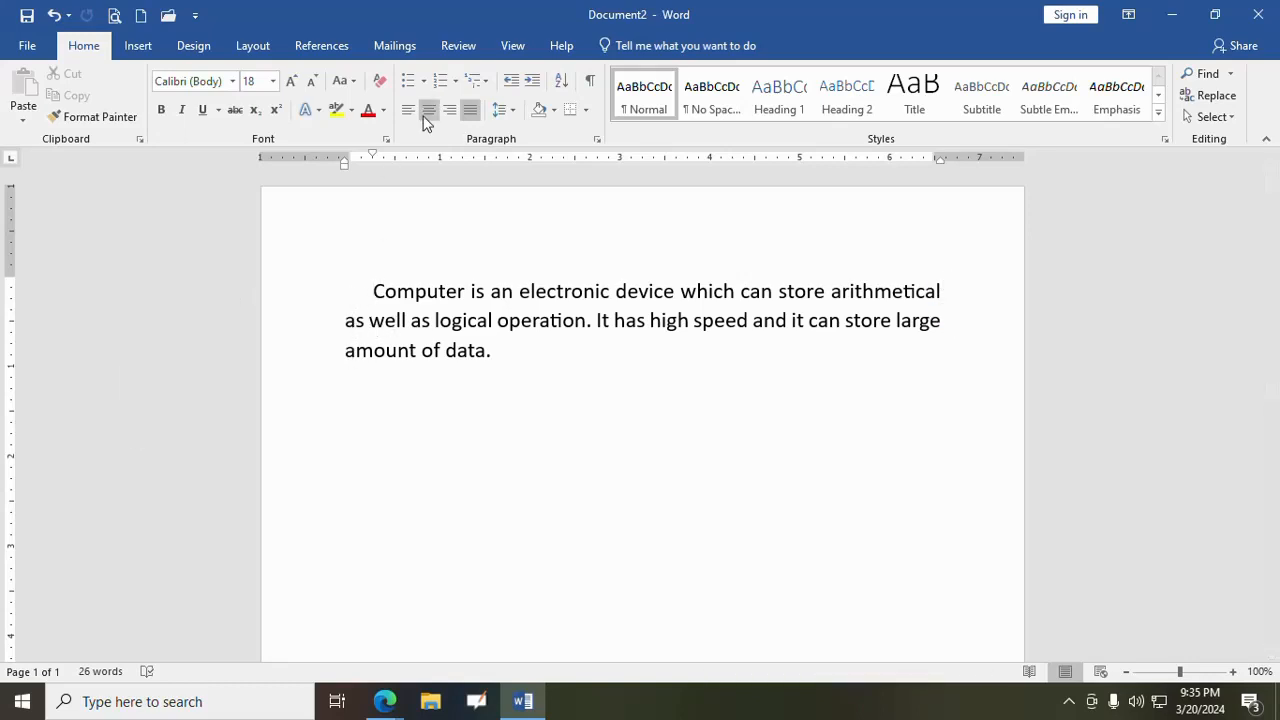
pyautogui.click(408, 112)
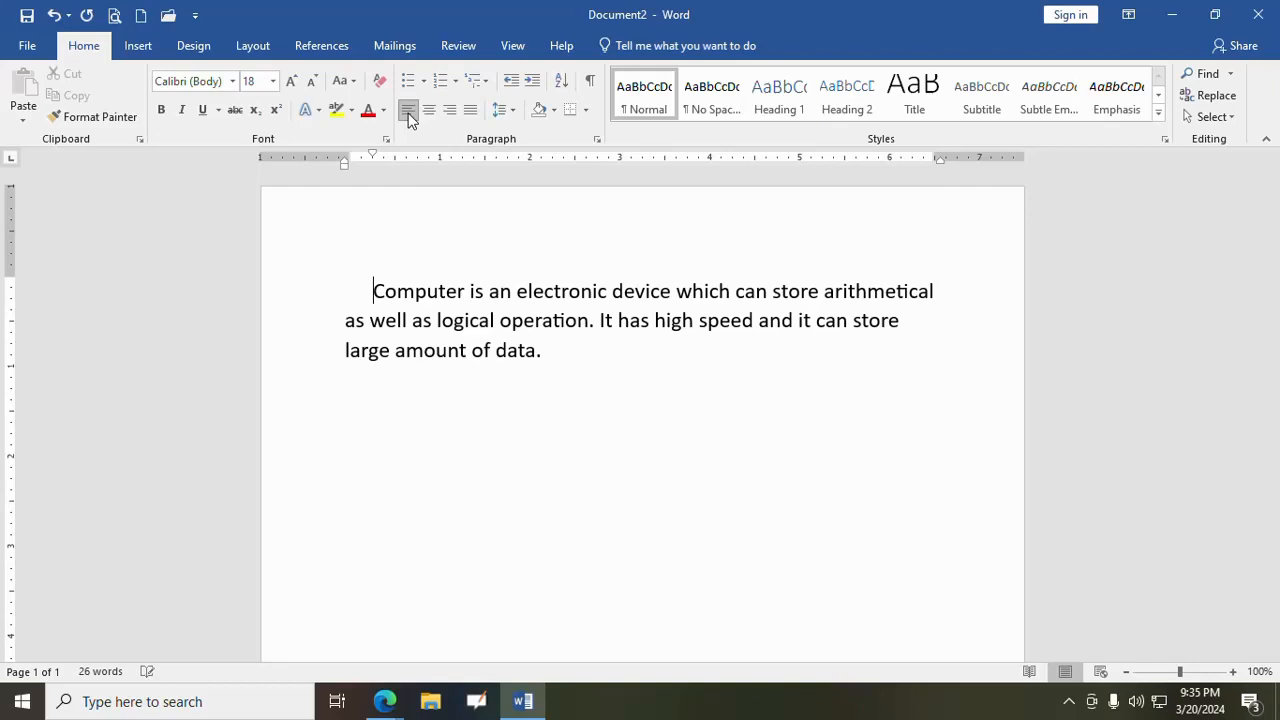
# - Justify the paragraph and open the recent document named introduction
pyautogui.click(470, 112)
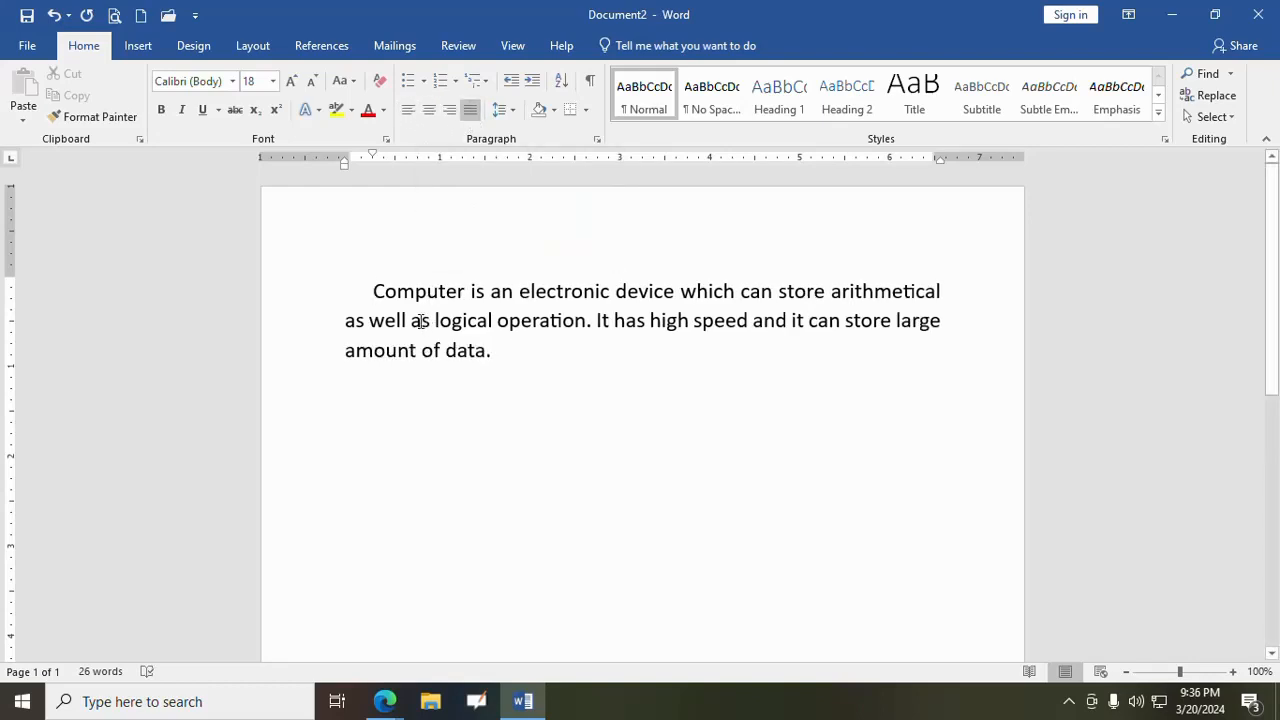
pyautogui.click(27, 45)
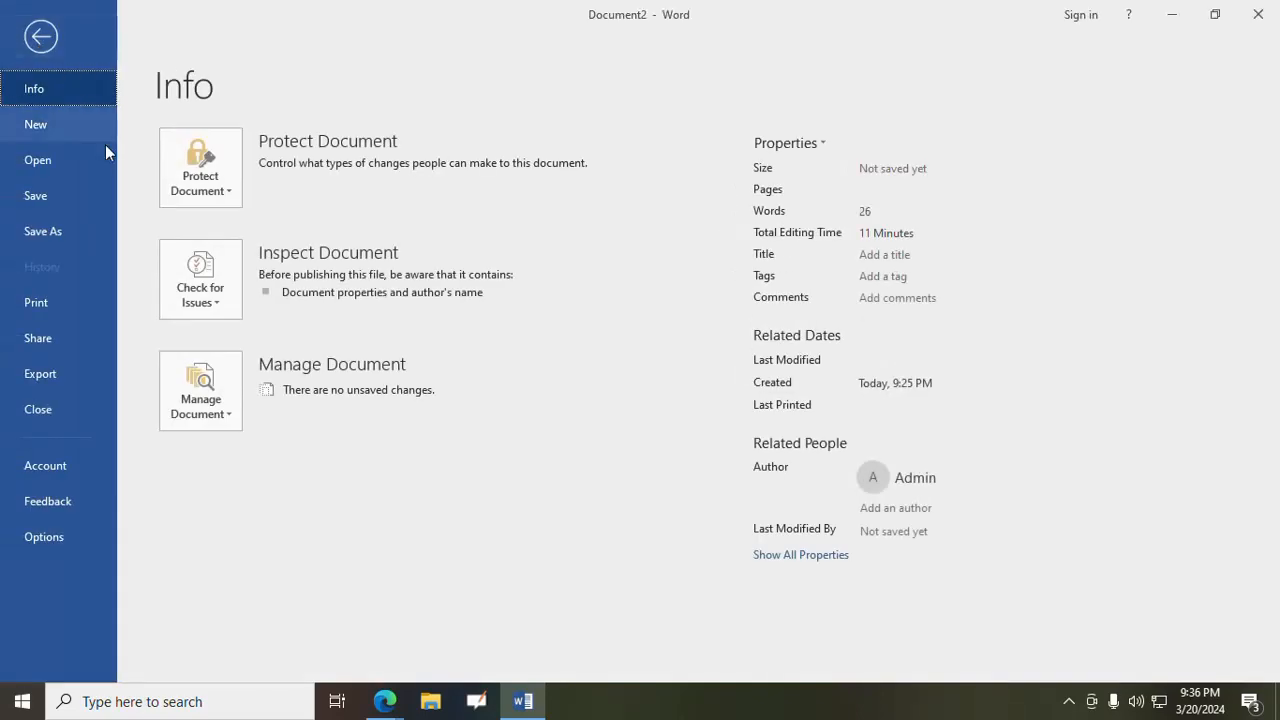
pyautogui.click(45, 157)
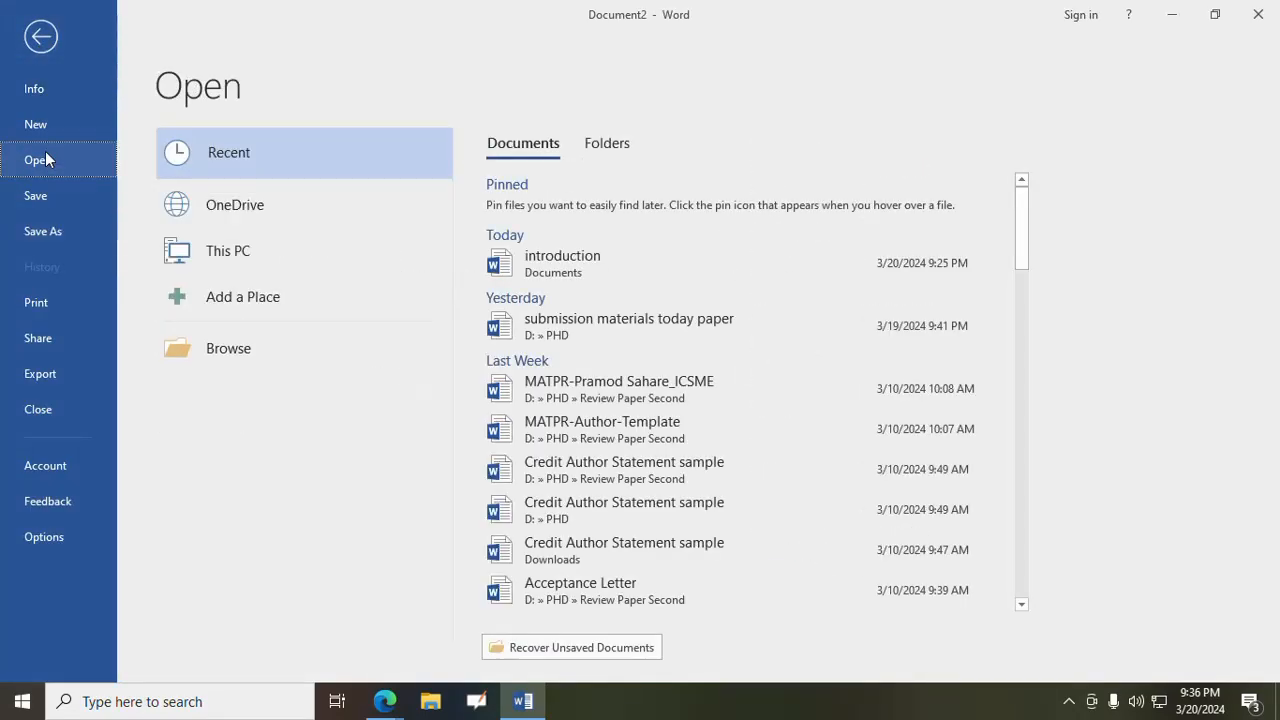
pyautogui.click(540, 262)
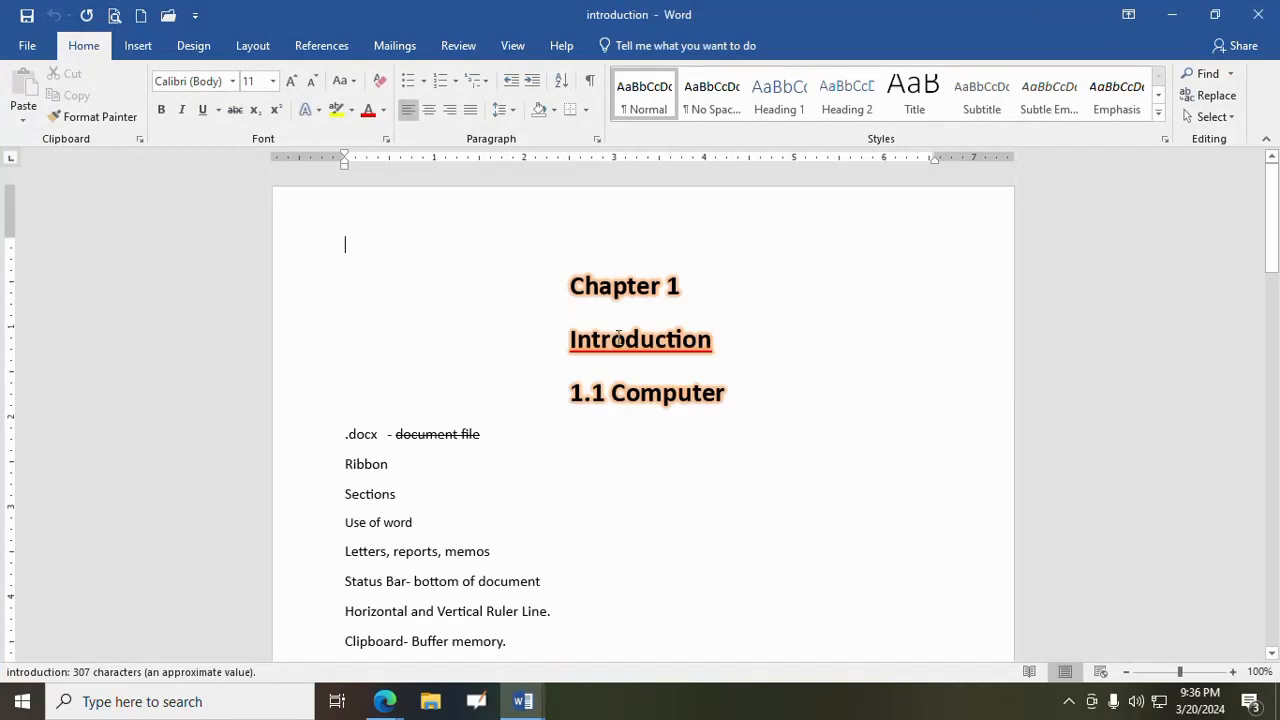
# - Apply center and right alignment to the "Chapter 1" heading and return it to left alignment
pyautogui.click(613, 296)
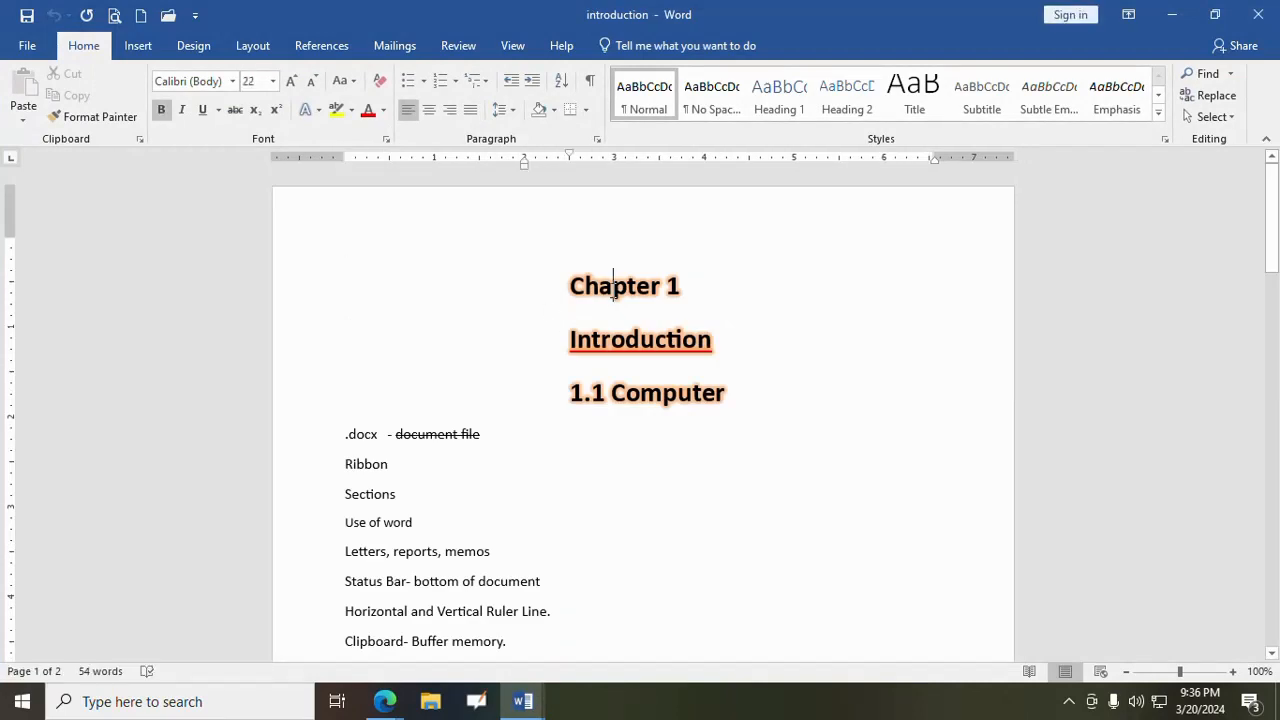
pyautogui.click(427, 111)
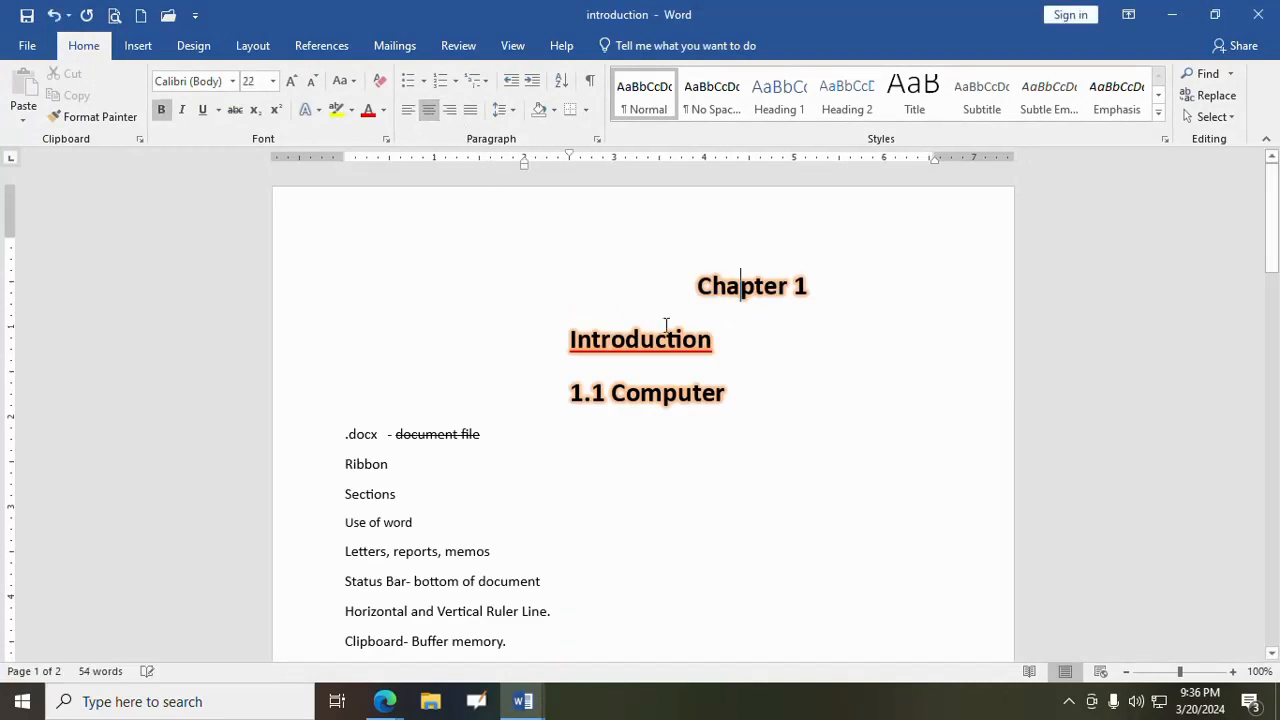
pyautogui.click(450, 111)
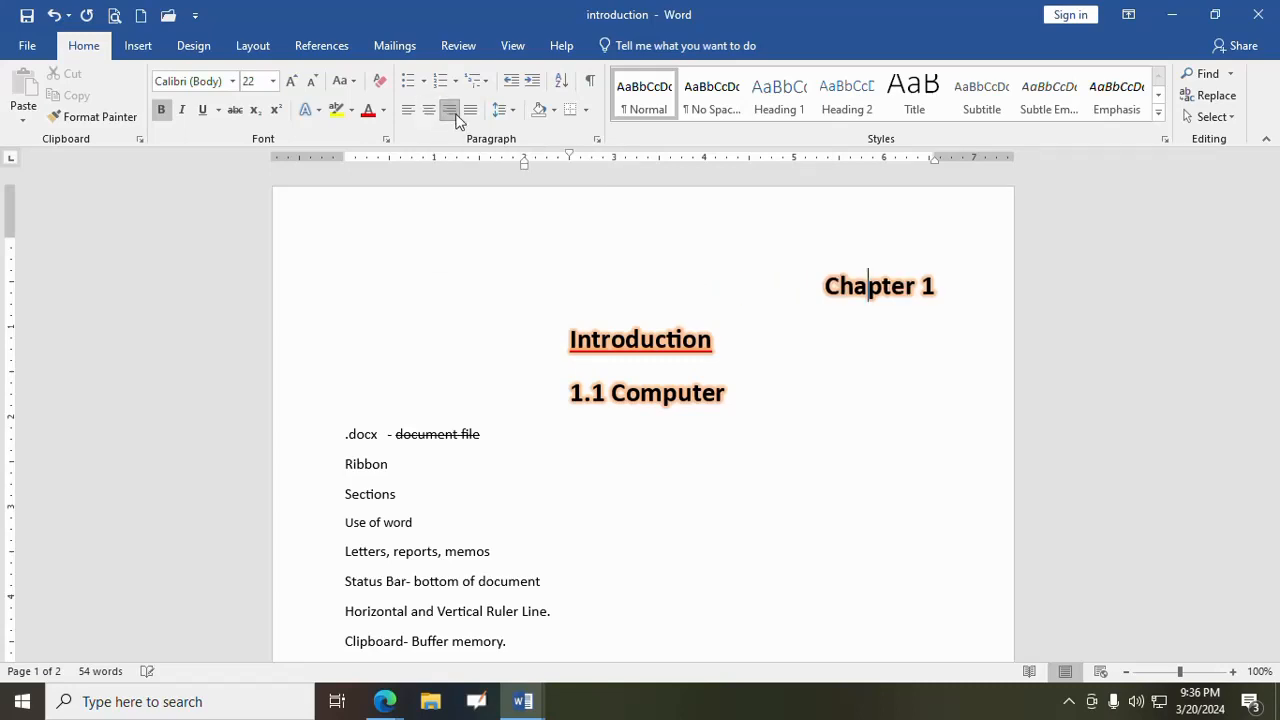
pyautogui.click(406, 110)
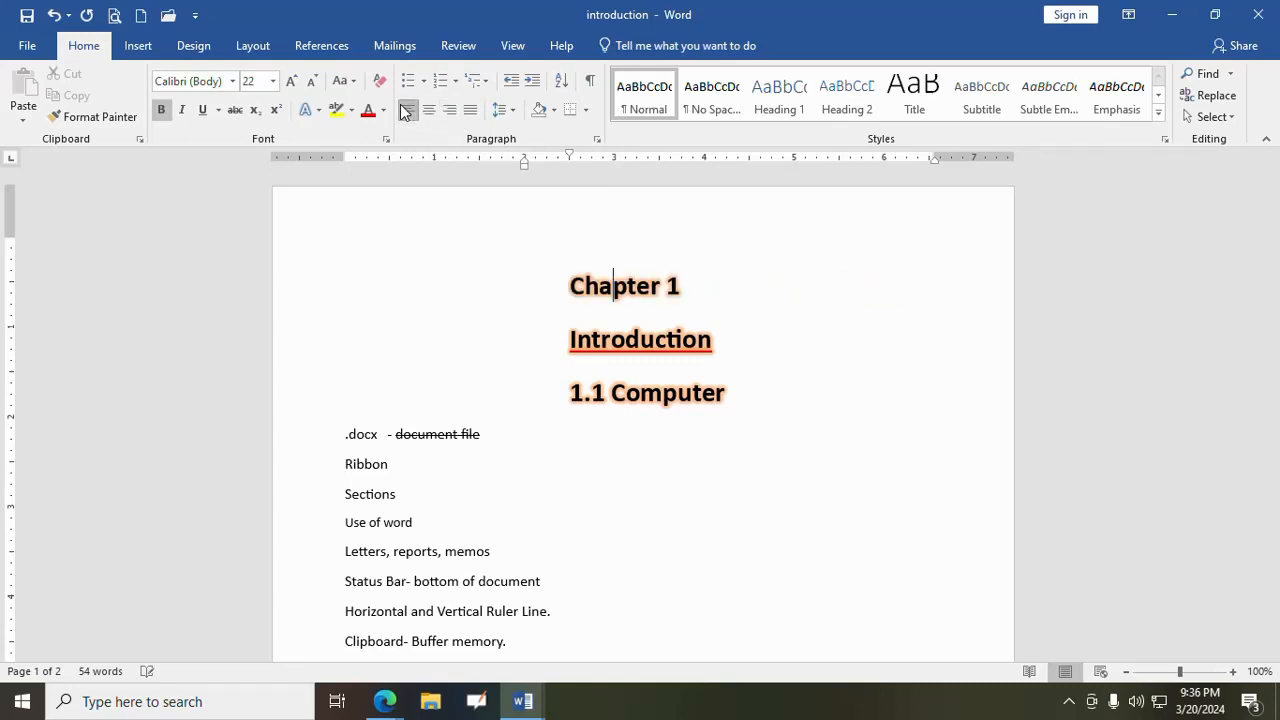
# - Apply right and center alignment to the "Ribbon" line and return it to left alignment
pyautogui.click(375, 463)
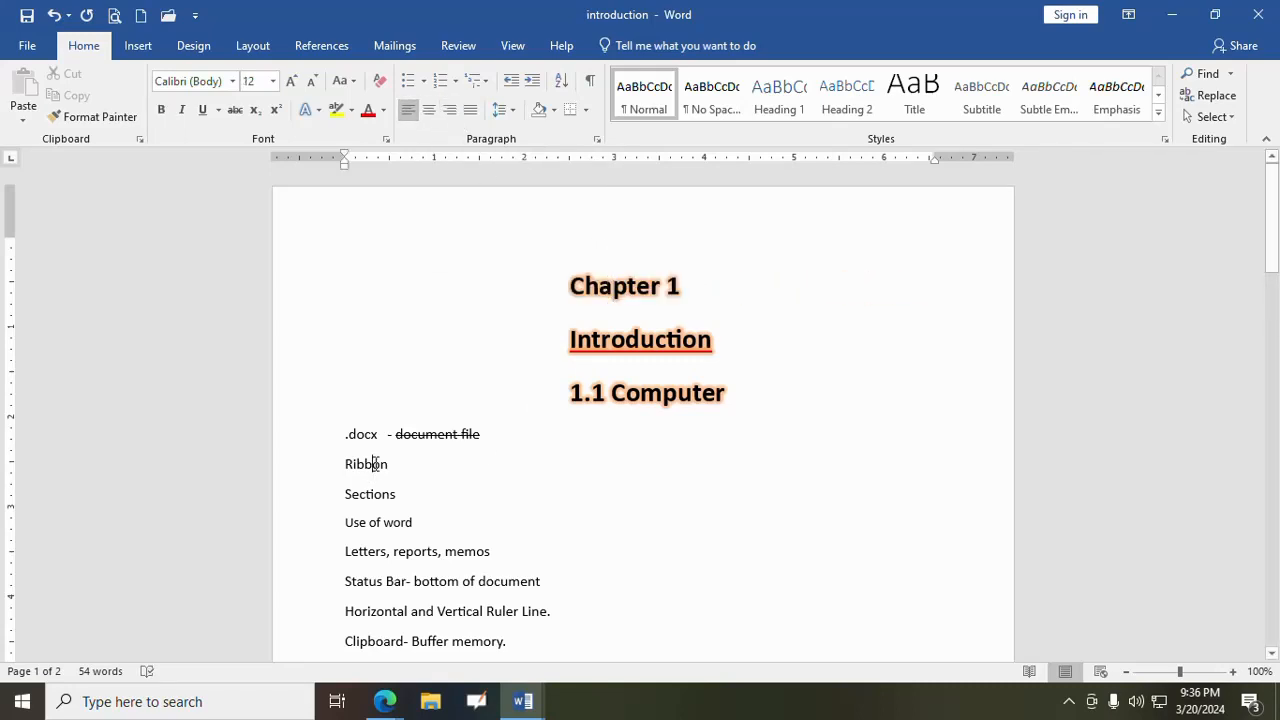
pyautogui.click(451, 110)
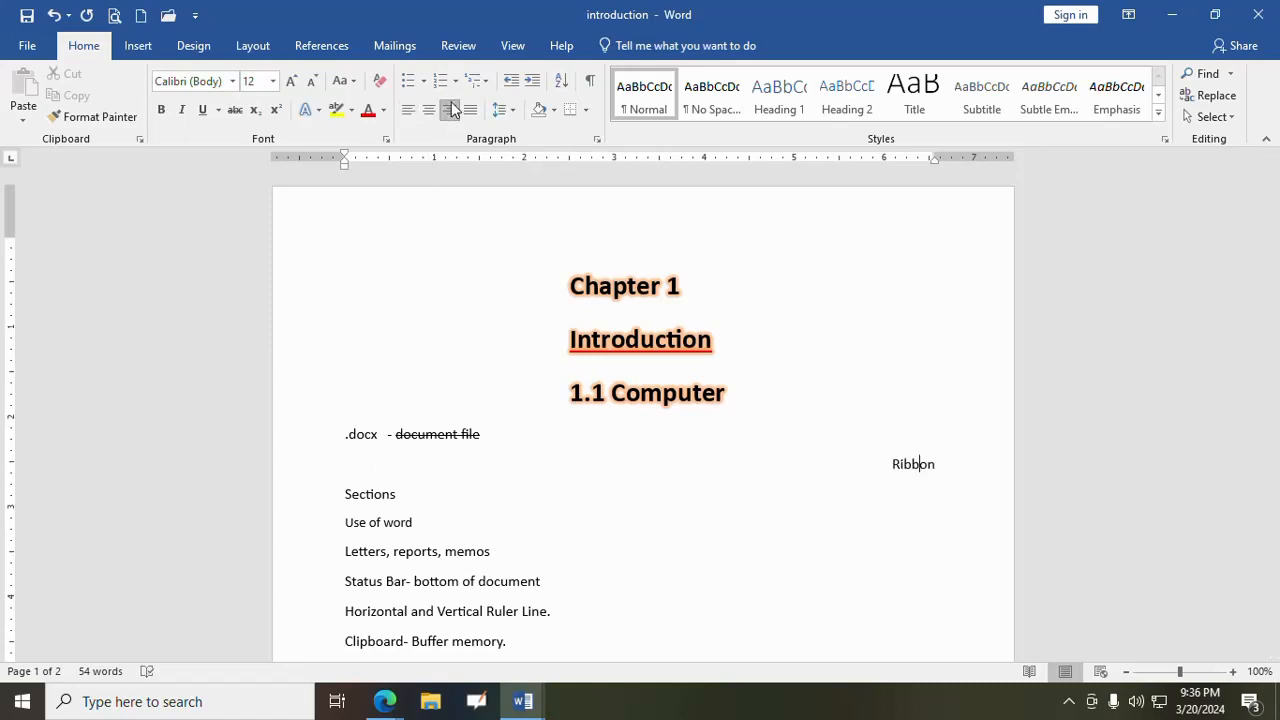
pyautogui.click(428, 110)
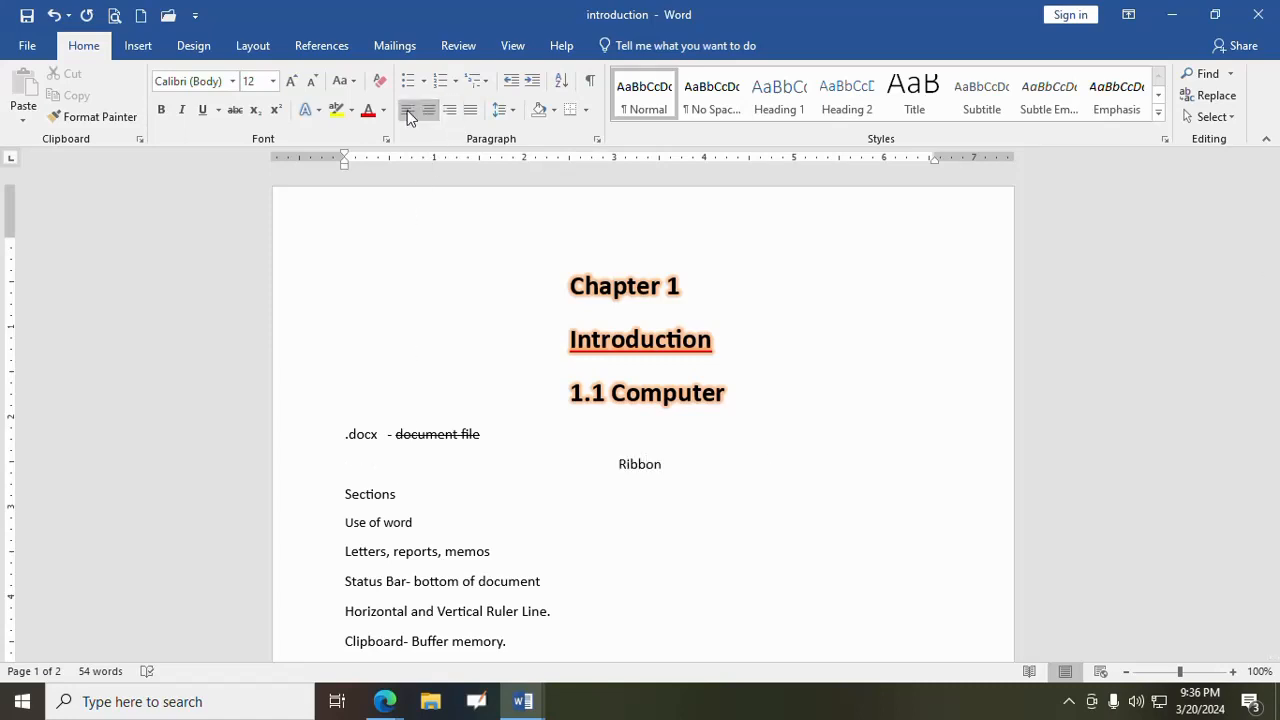
pyautogui.click(407, 112)
# - Insert new lines after ".docx - document file" and enter the filler text "Fgsdfgsdg fgedg" on the third one
pyautogui.click(587, 434)
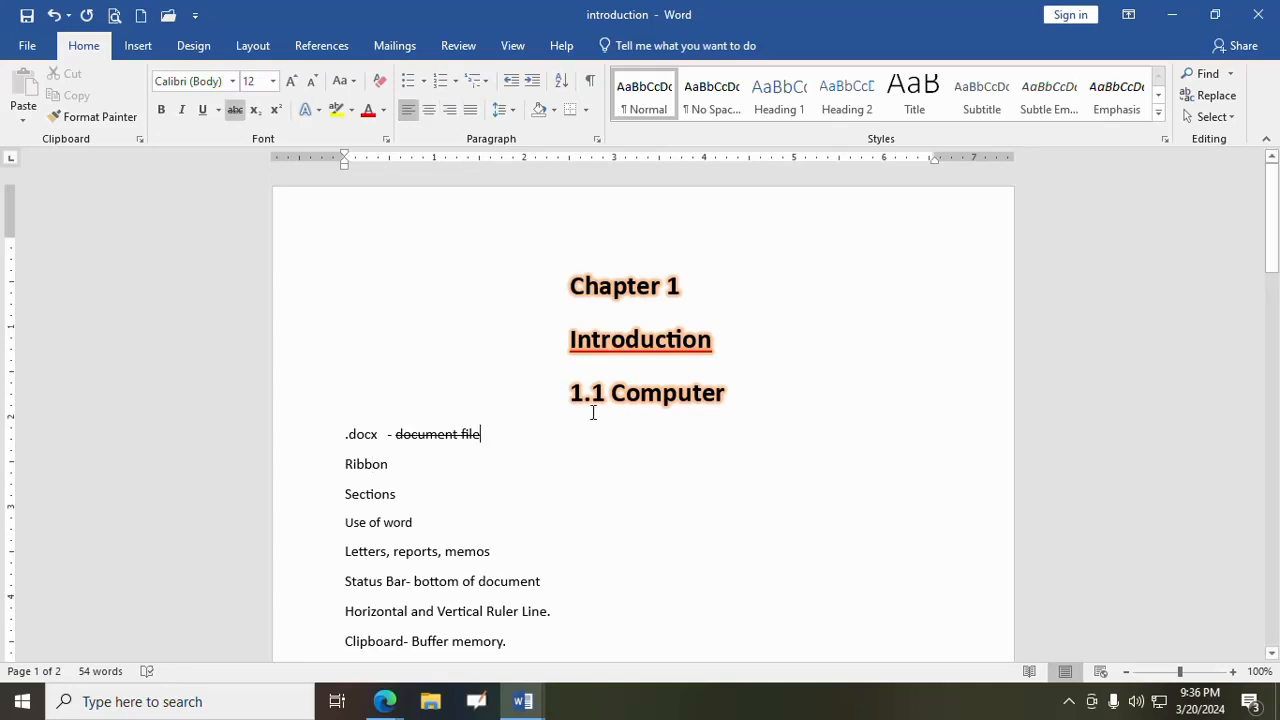
pyautogui.press('Return')
pyautogui.press('Return')
pyautogui.press('Return')
pyautogui.press('Return')
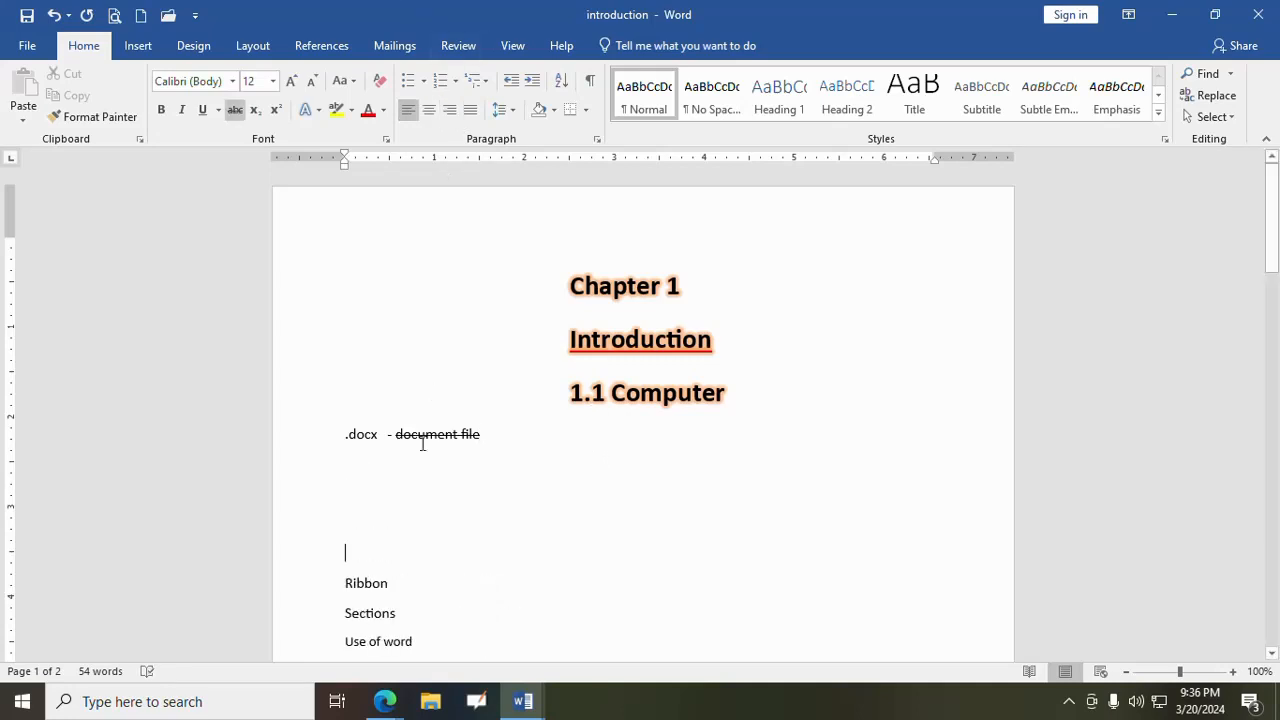
pyautogui.write('Fgsdfgsdg fgsdg')
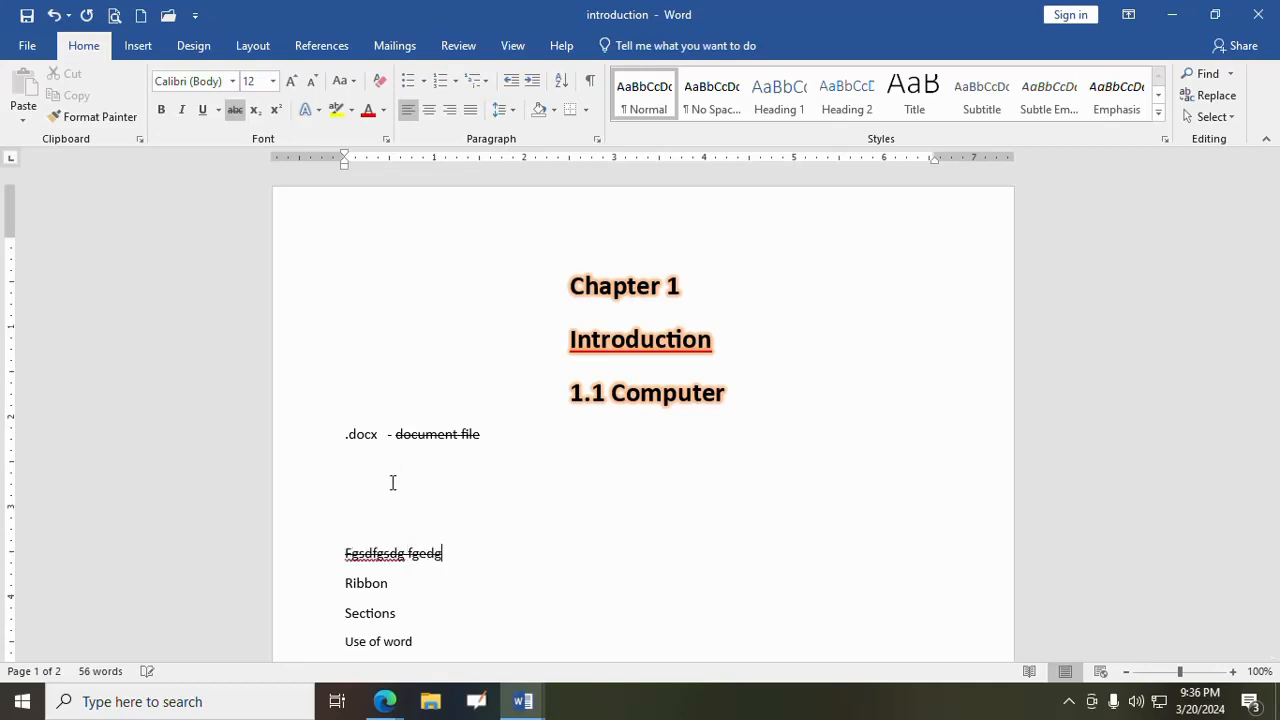
# - Add a right-aligned line below the filler text reading "Utyuyutyu yurtu yuyu"
pyautogui.press('Return')
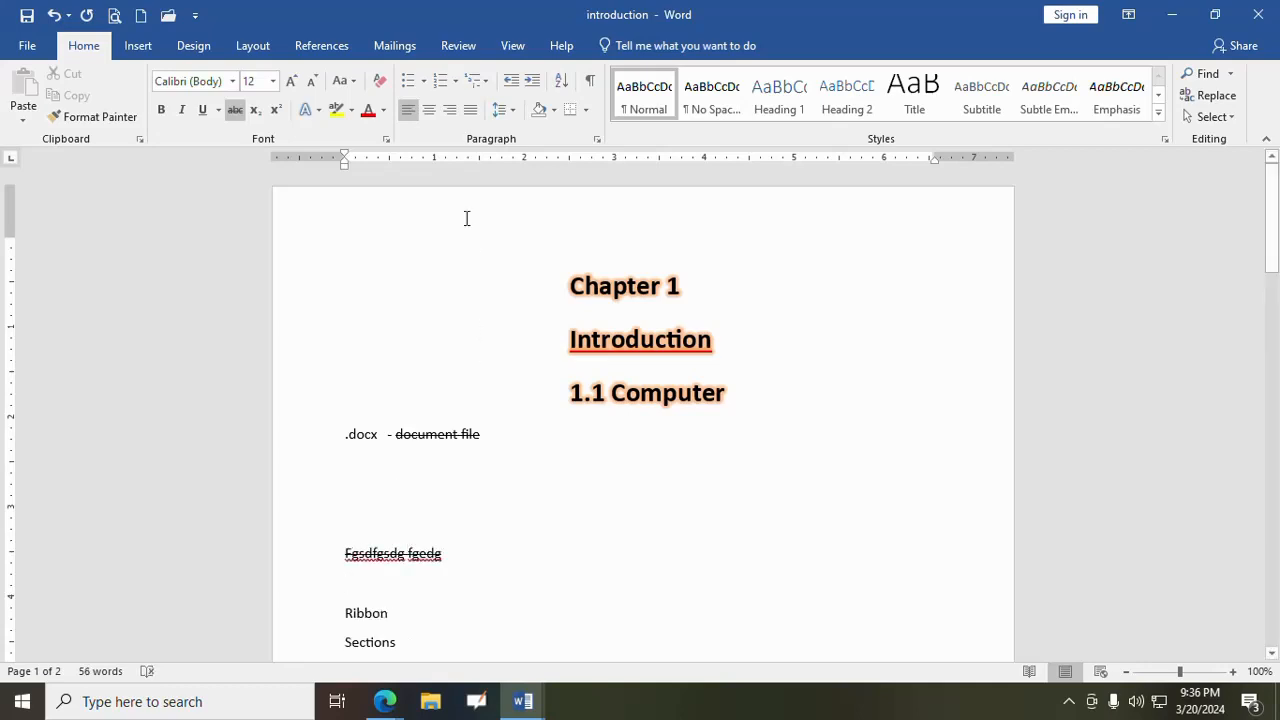
pyautogui.click(447, 109)
pyautogui.write('utyuyutyu yurtu yuyu')
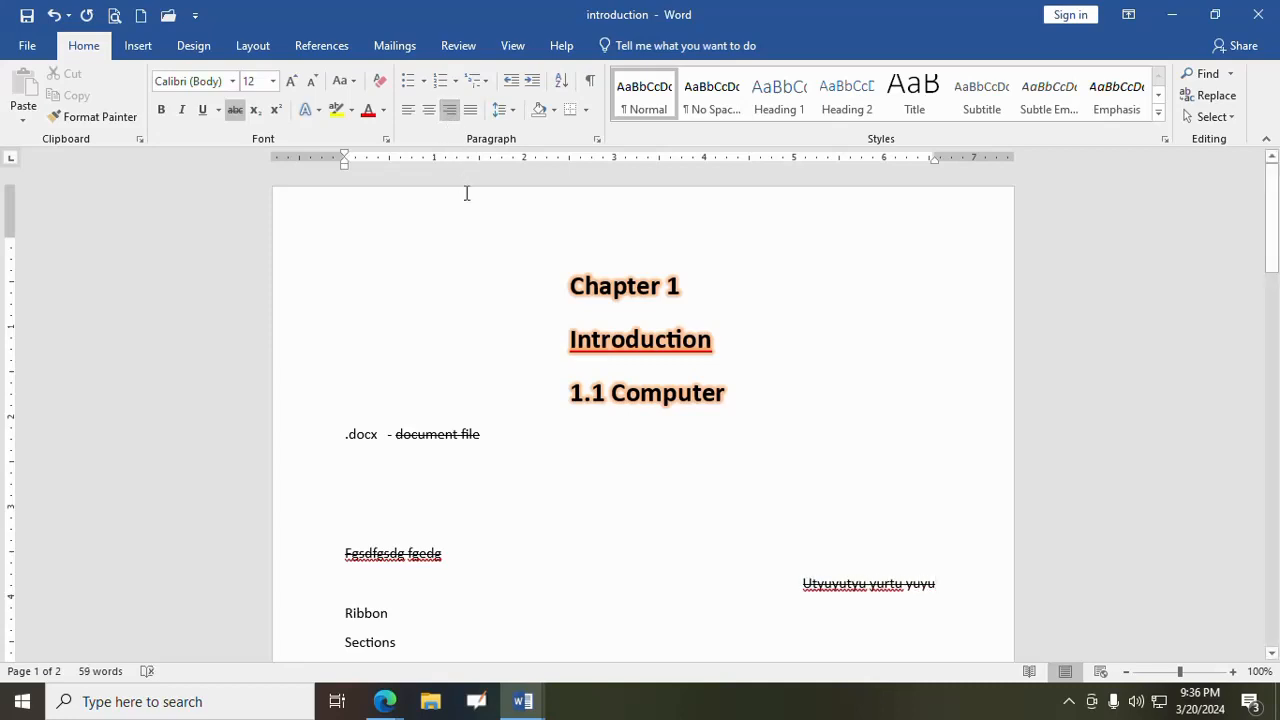
# - Extend the first filler line with "uu yuty yuuyu yturyuruuuru", centering it partway through the text and returning it to left alignment
pyautogui.click(370, 590)
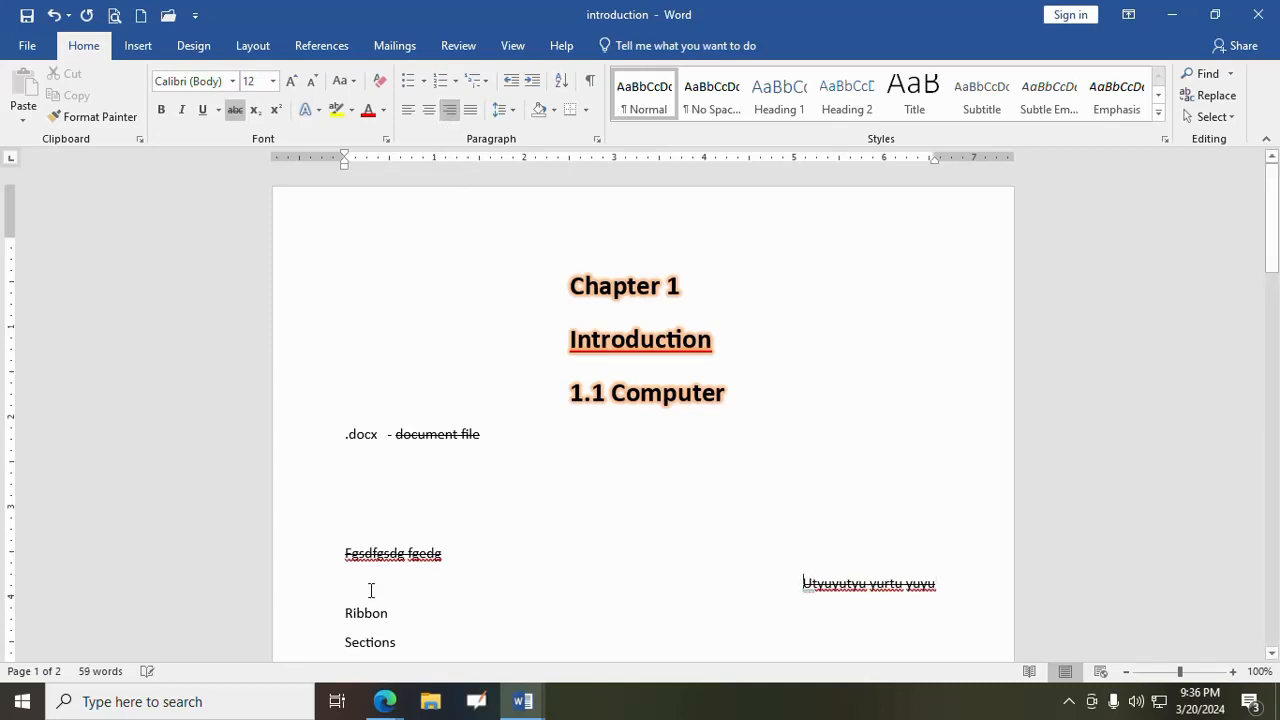
pyautogui.click(398, 521)
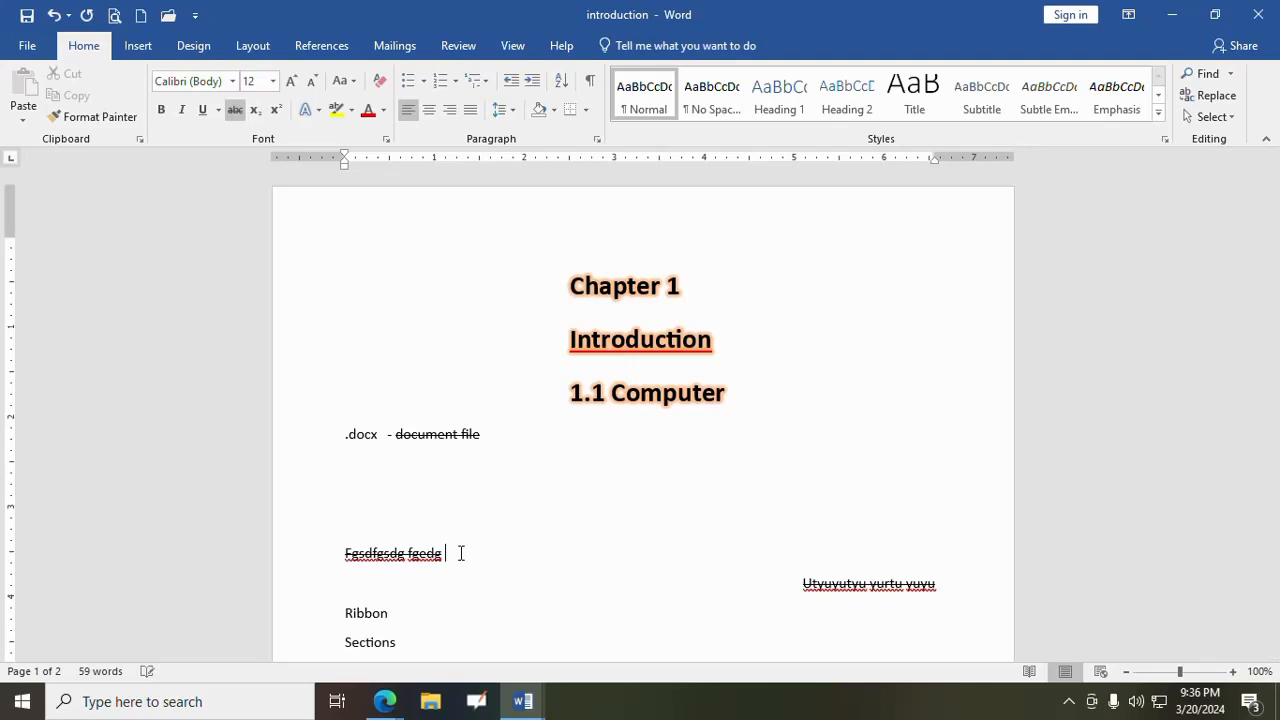
pyautogui.write('uu yuty yu')
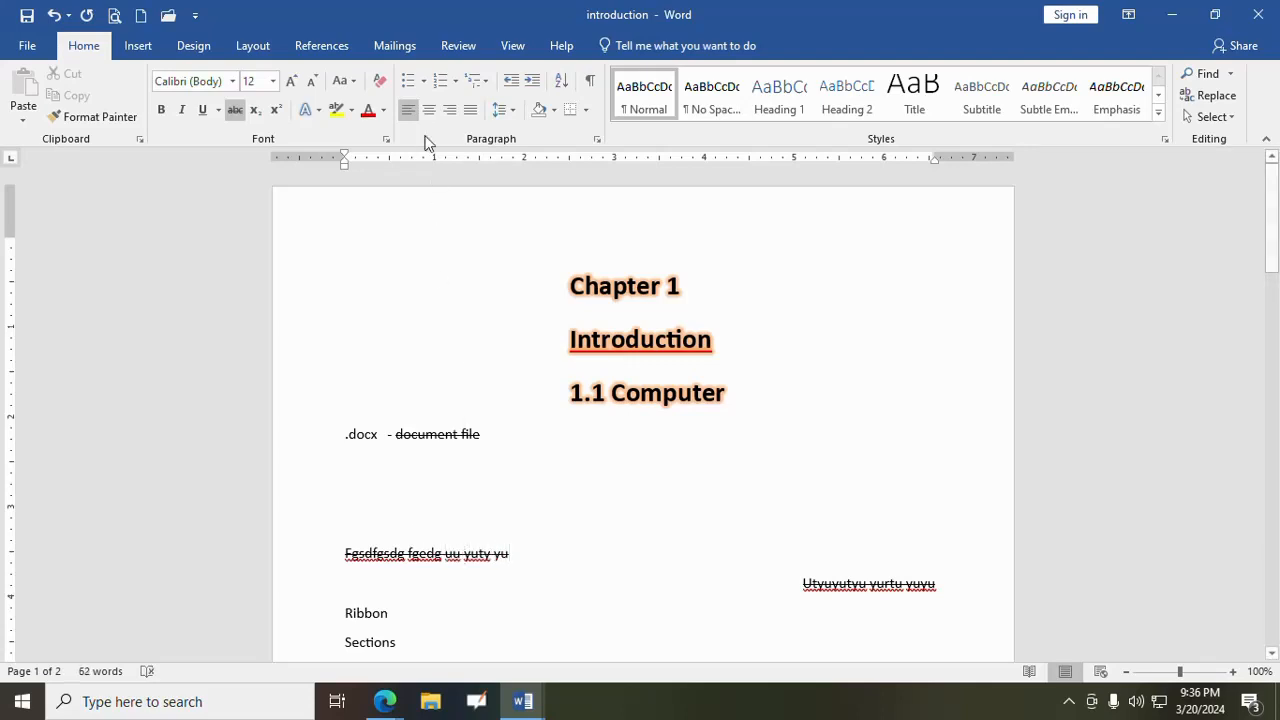
pyautogui.click(428, 112)
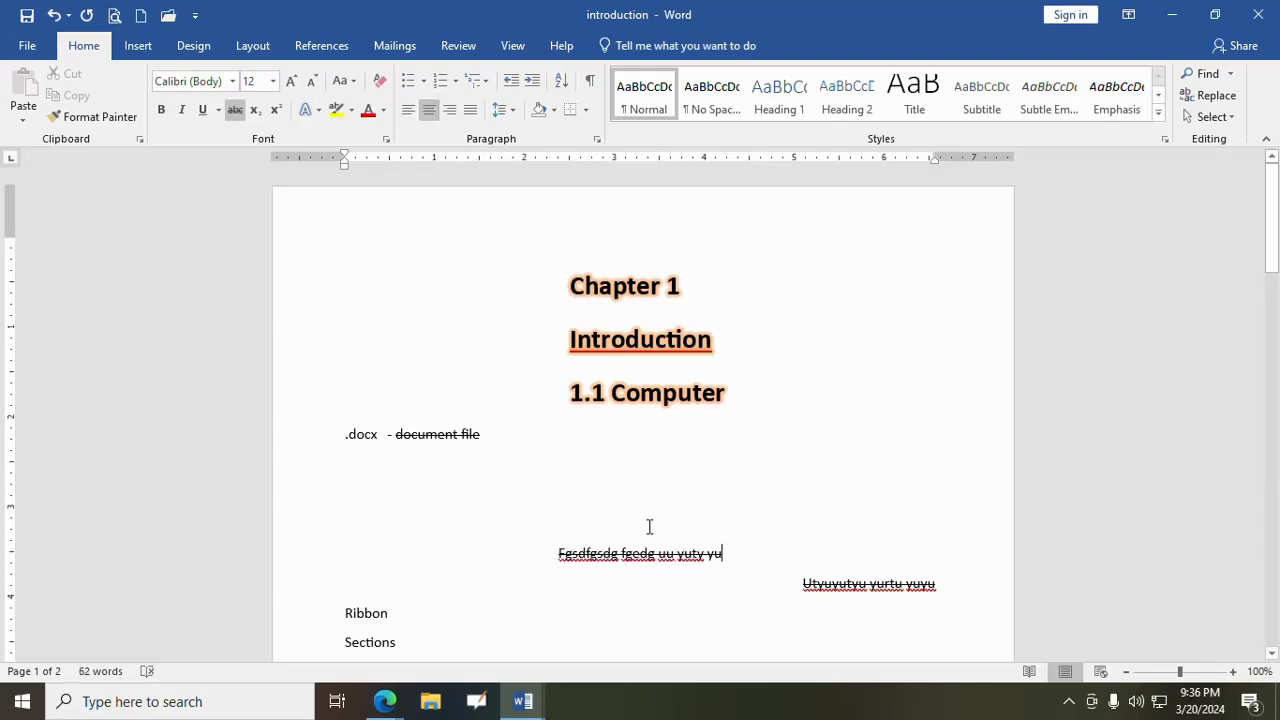
pyautogui.write('uyu yturyuruuuru')
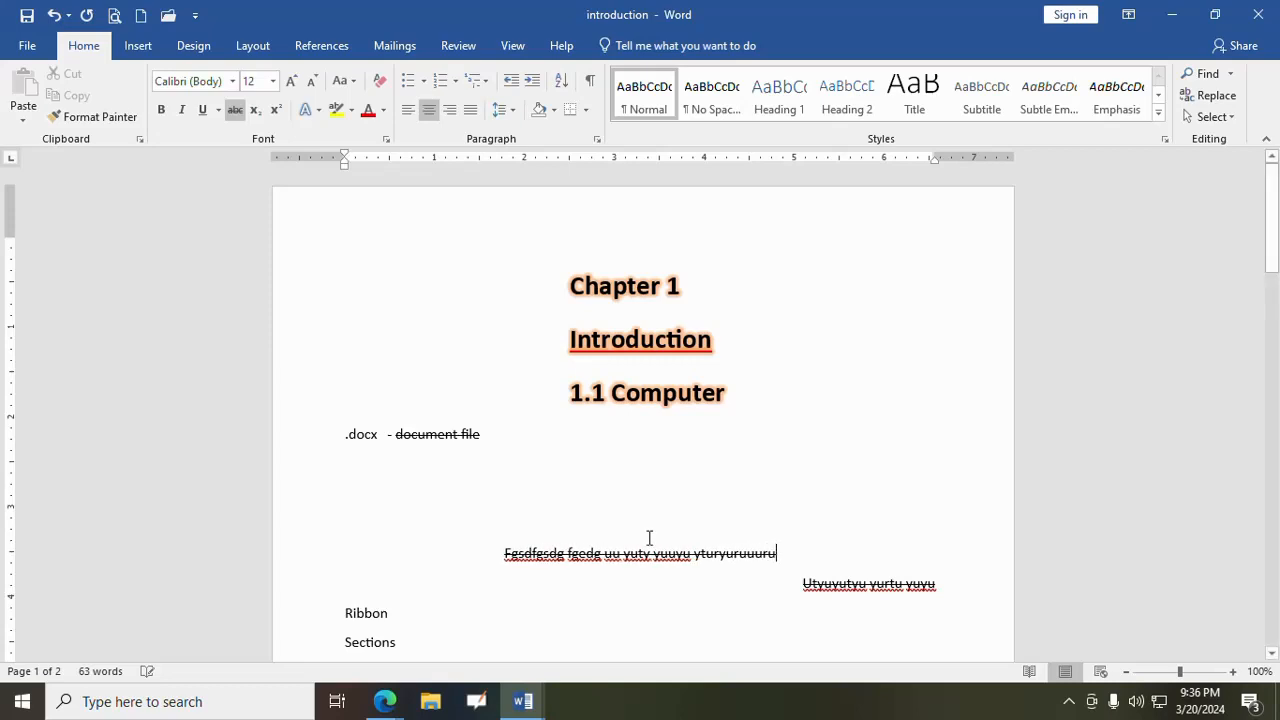
pyautogui.click(400, 113)
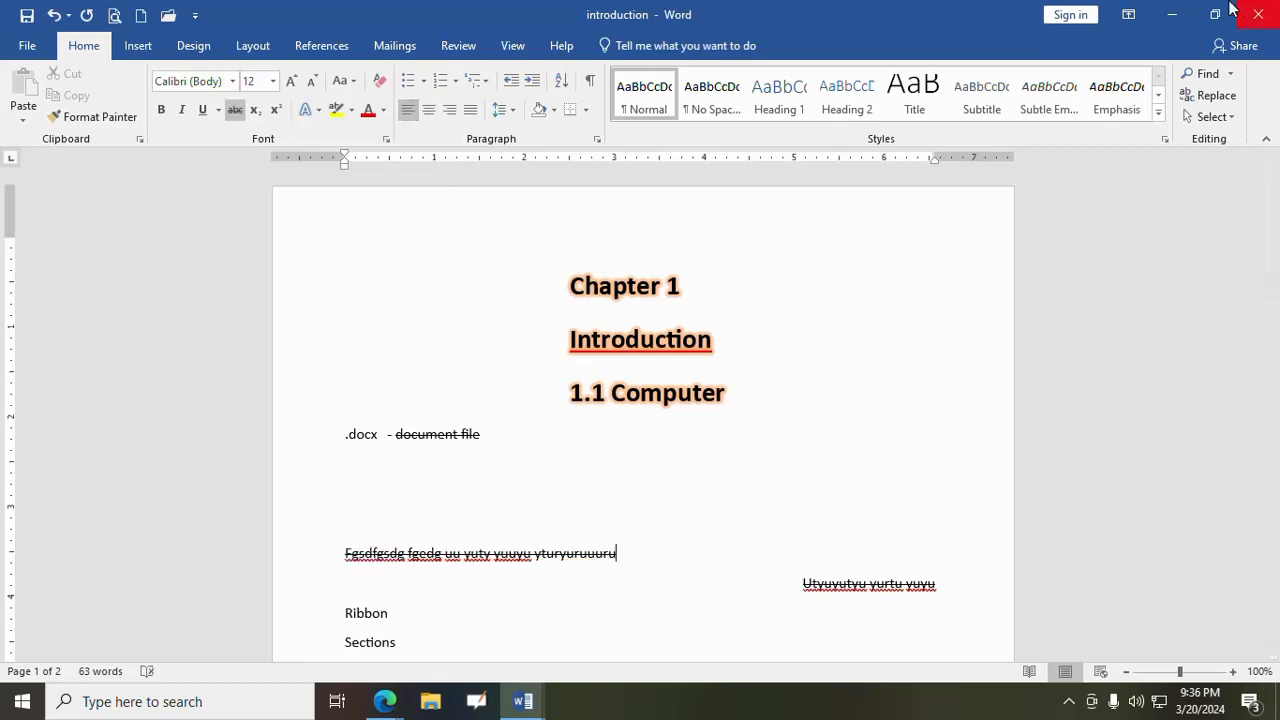
# - Return to Document2 and start a new paragraph below the first with "Data is the collection of facts and figures."
pyautogui.click(1180, 14)
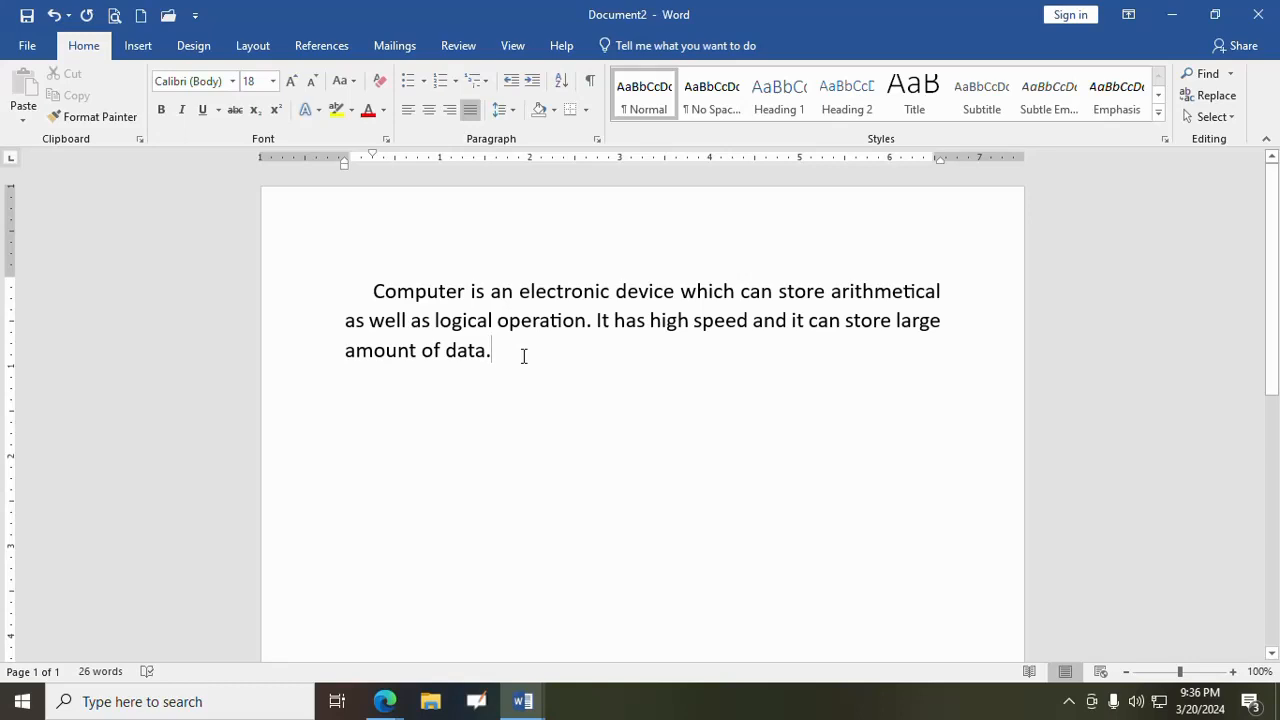
pyautogui.press('Return')
pyautogui.write('Data')
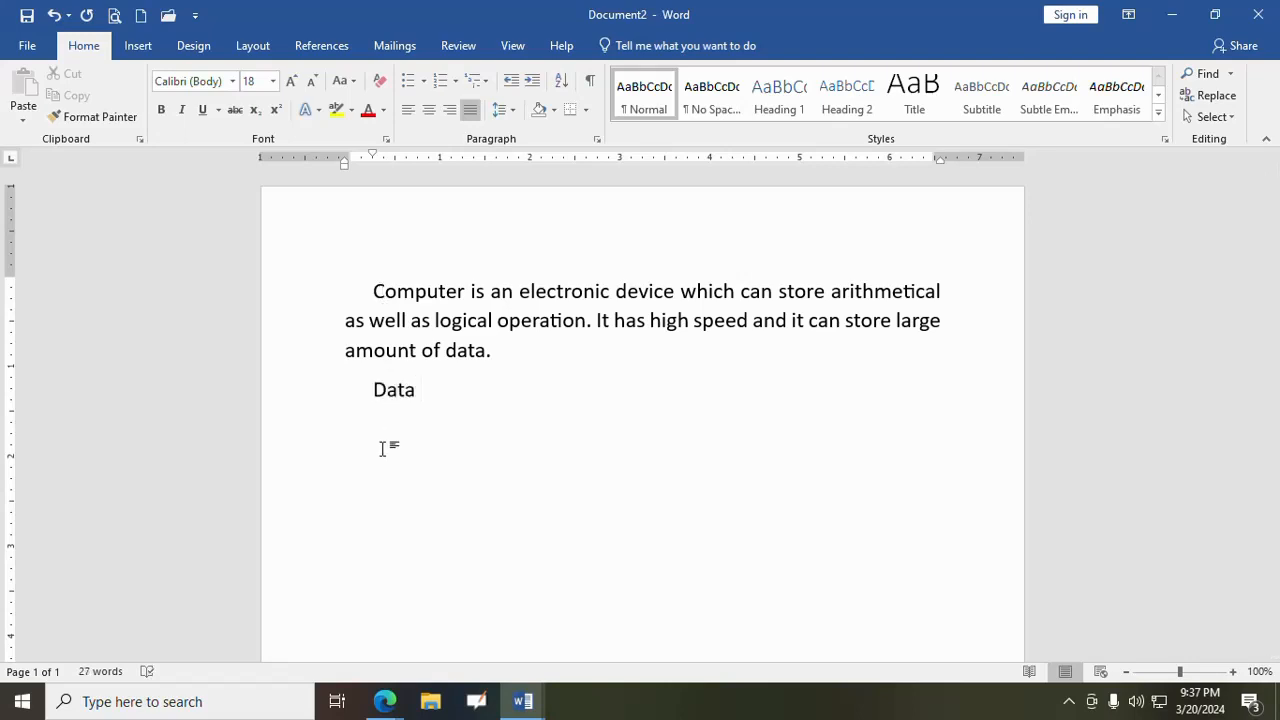
pyautogui.write(' is the collection')
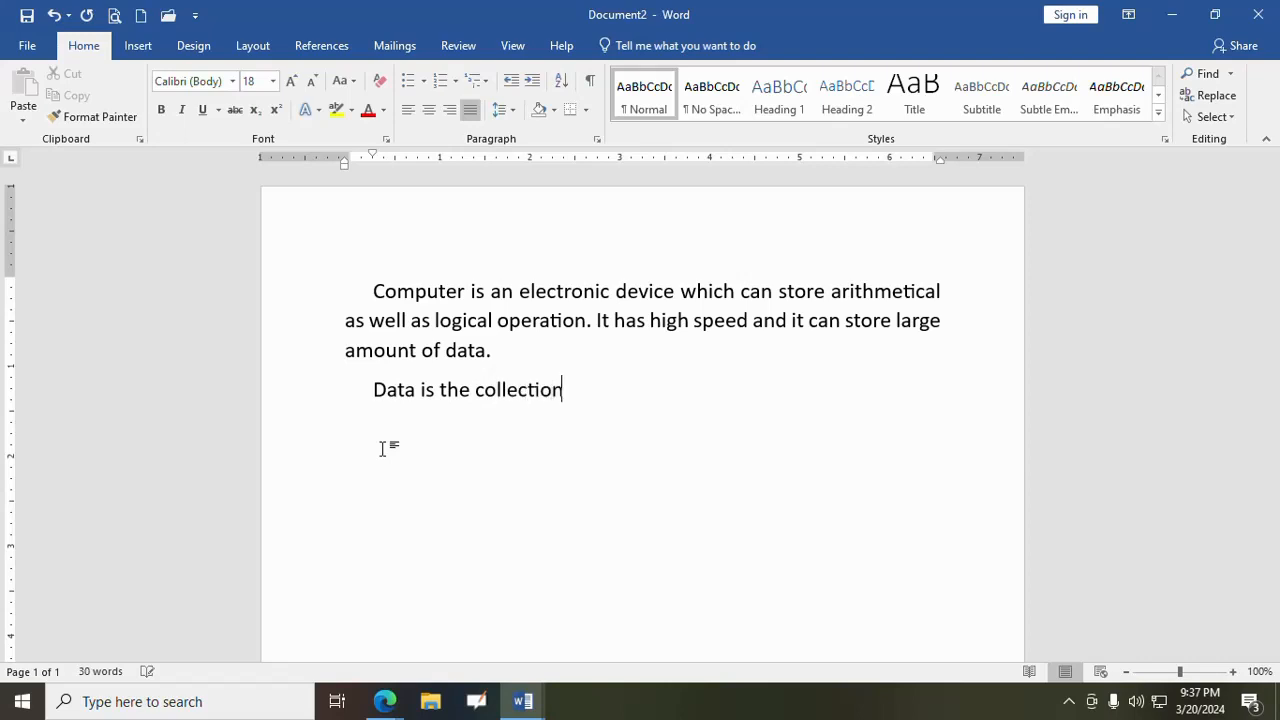
pyautogui.write(' of fact6s')
pyautogui.write(' and fig')
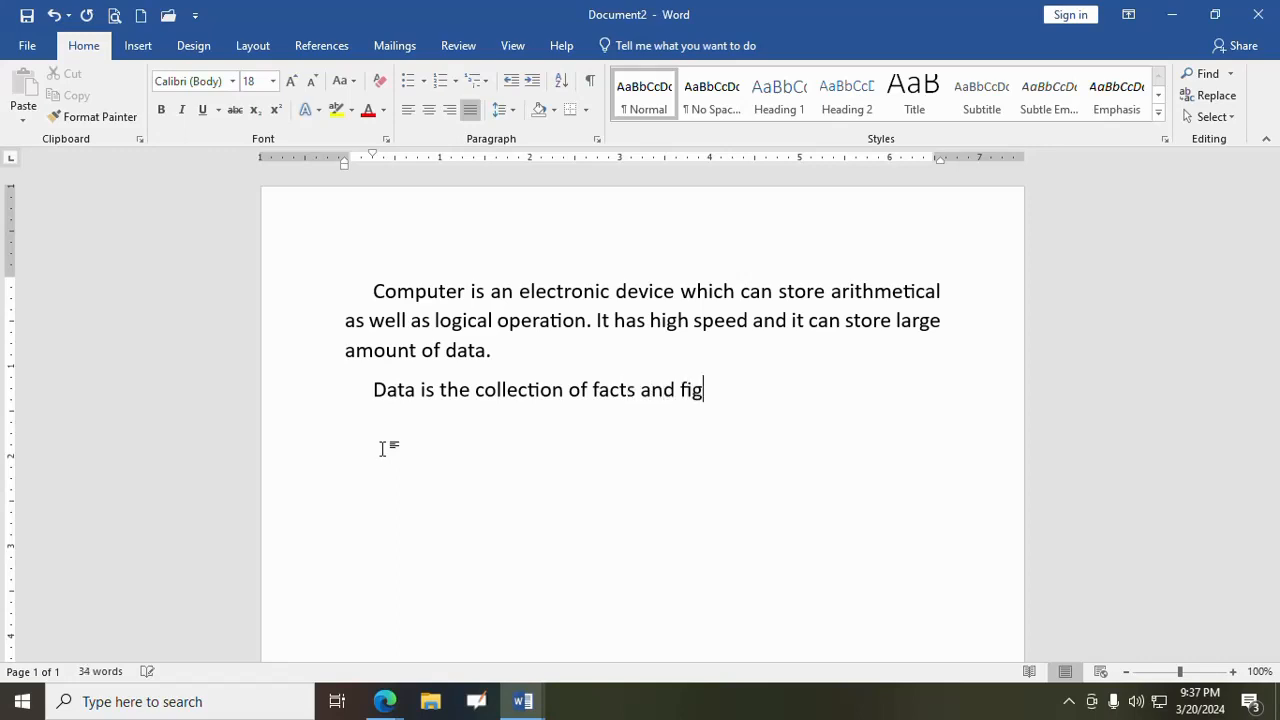
pyautogui.write('ures. Data p')
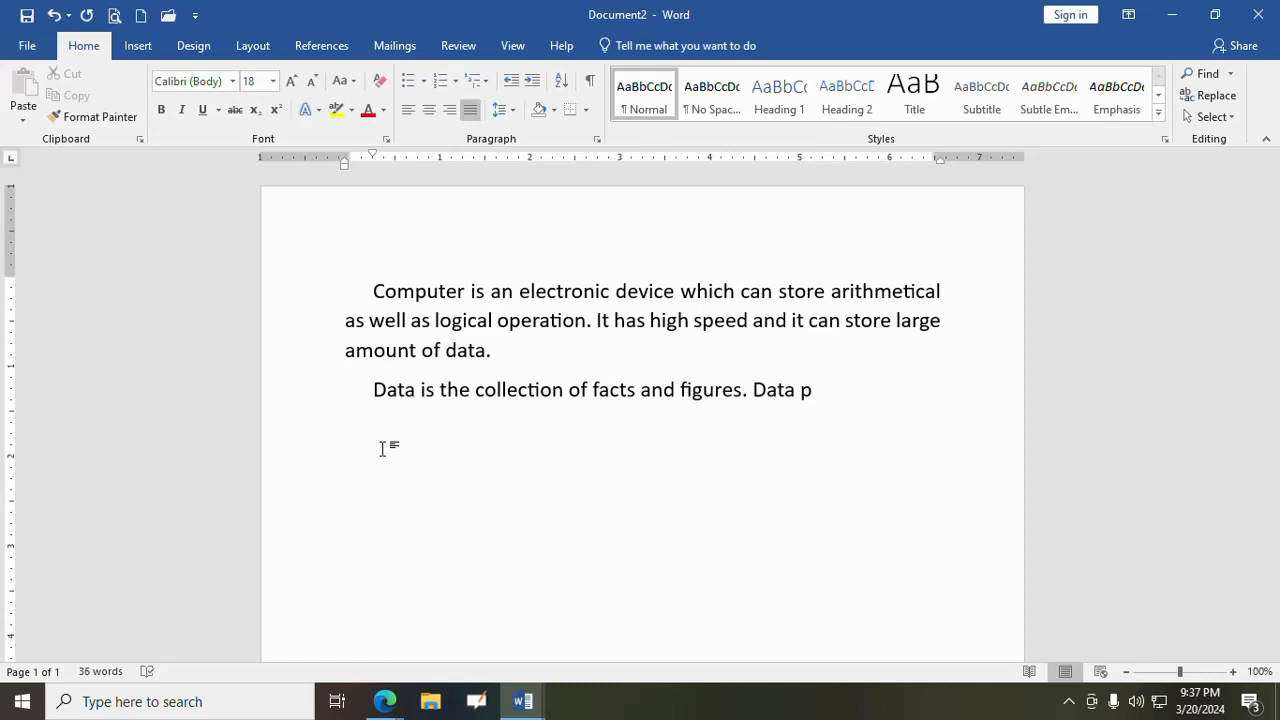
pyautogui.write('rocessing is the data w')
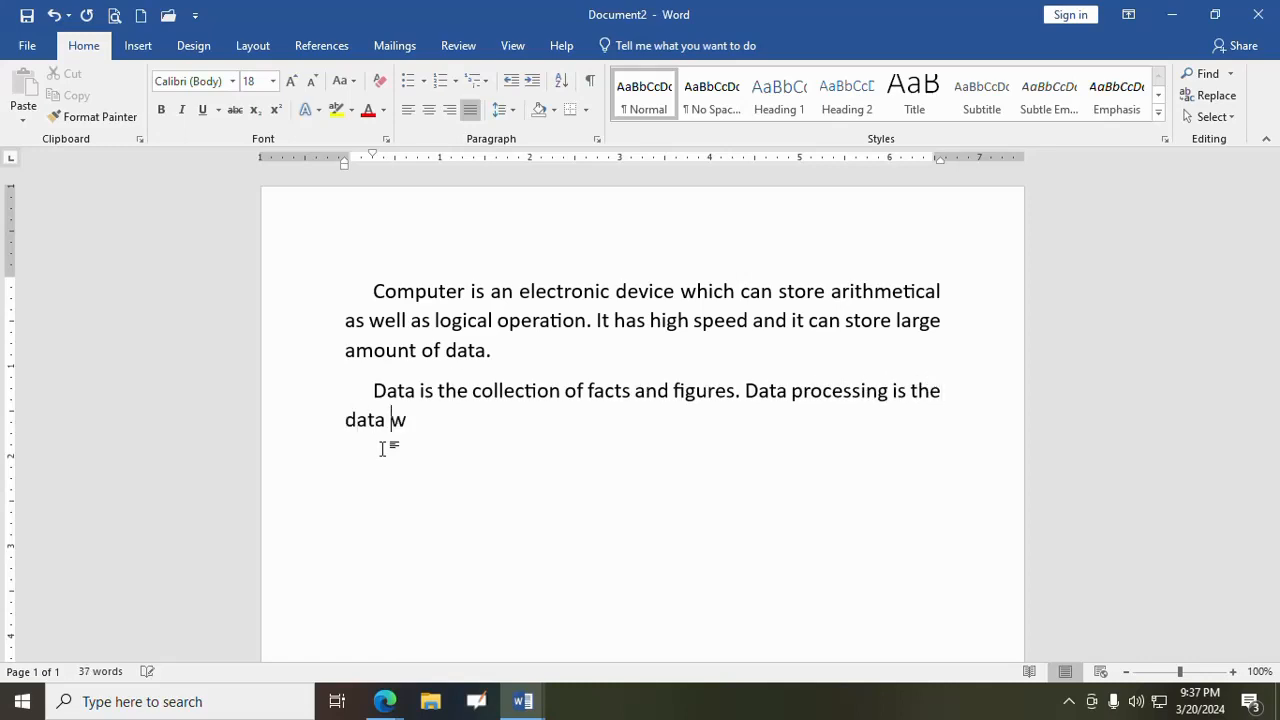
pyautogui.write('hihc')
# - Complete the second sentence as "Data processing is the data which we enter inside the computer is converted into required information."
pyautogui.press('BackSpace')
pyautogui.press('BackSpace')
pyautogui.write('ch we enter ')
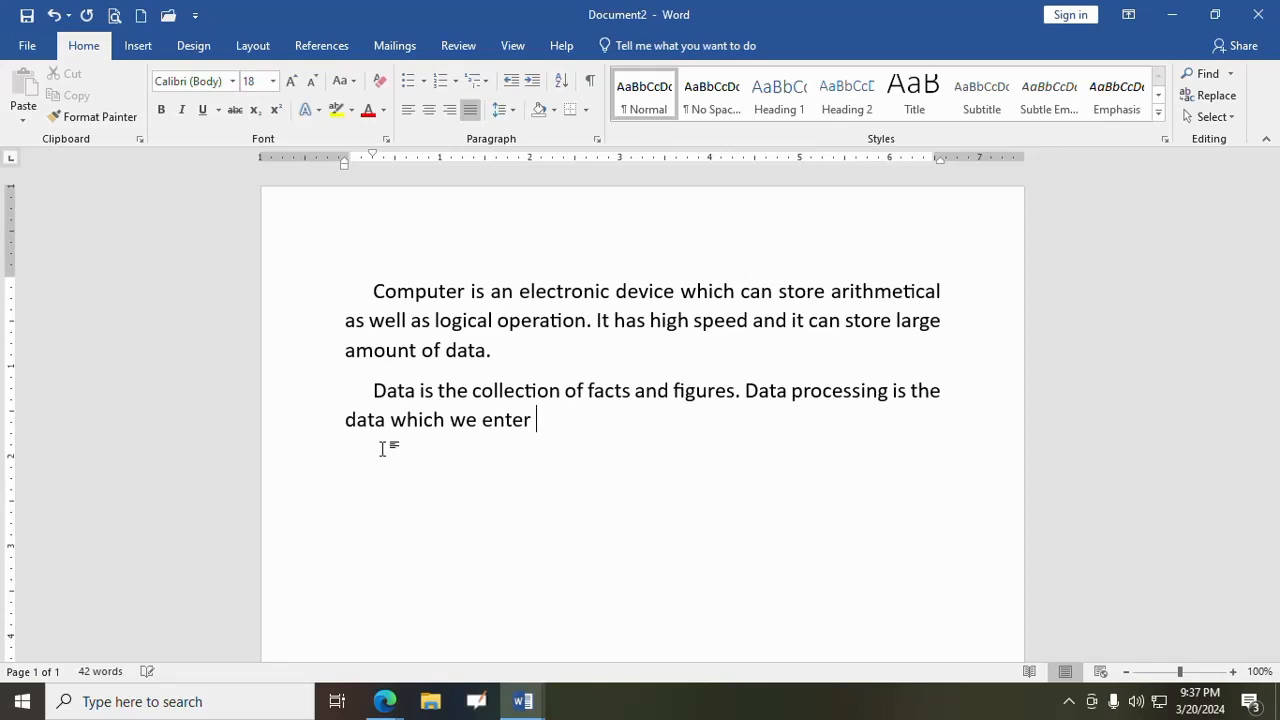
pyautogui.write('inside the ')
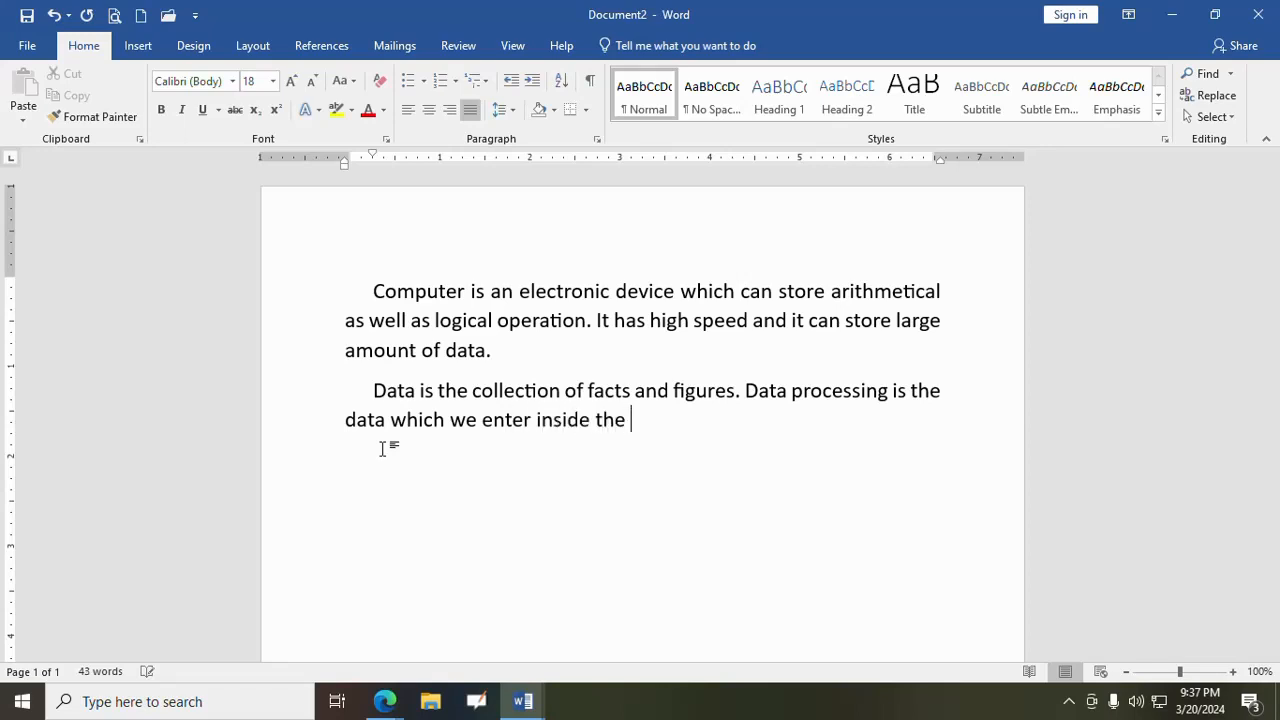
pyautogui.write('computer ')
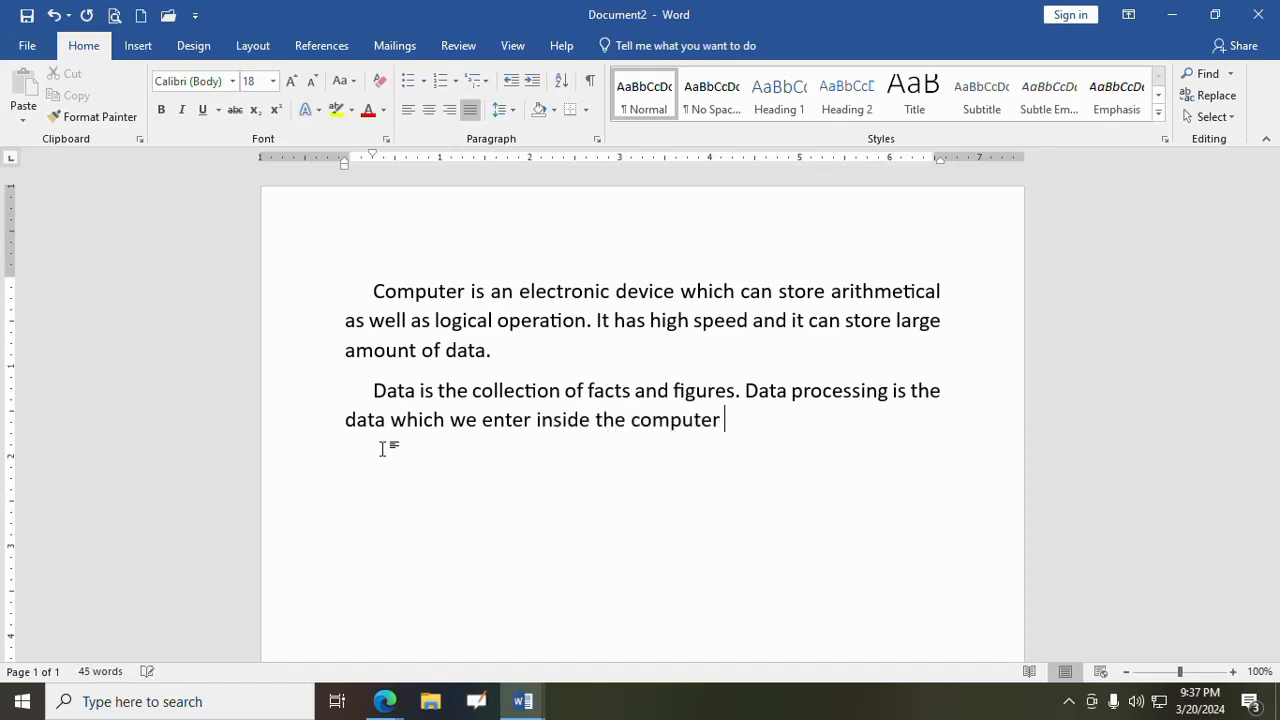
pyautogui.write('is convert')
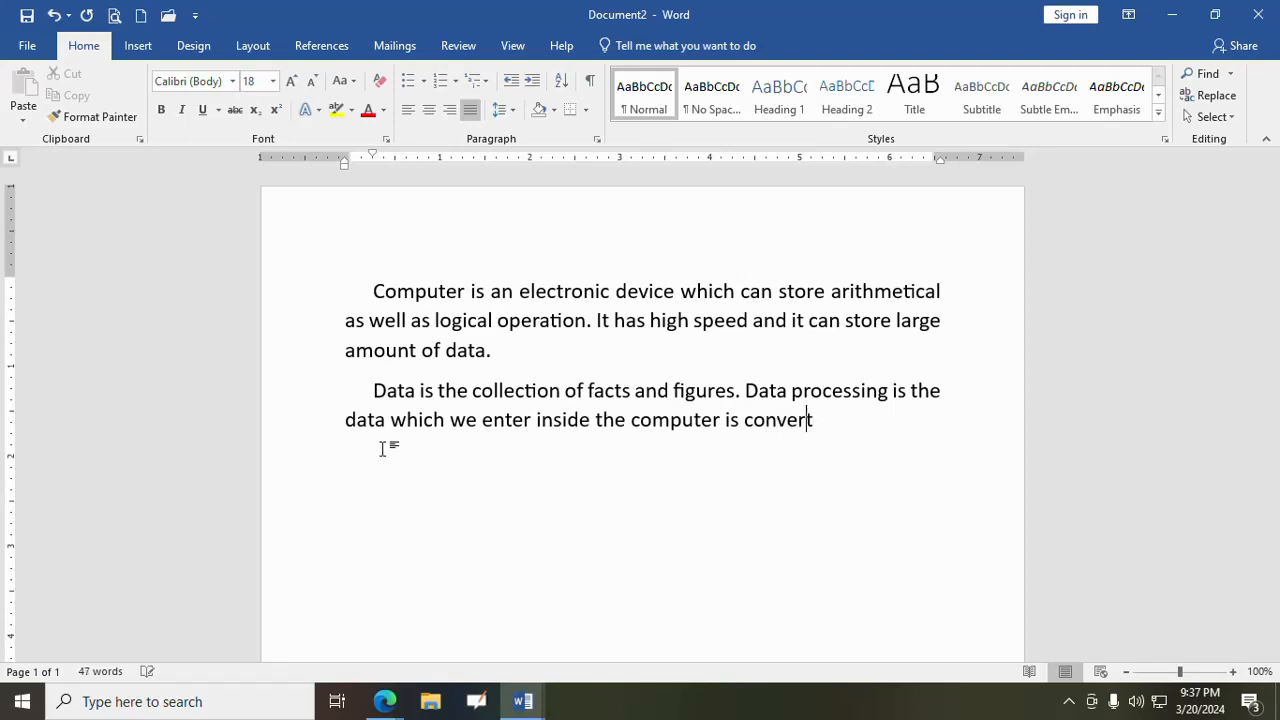
pyautogui.write('ed into re')
pyautogui.write('quired i')
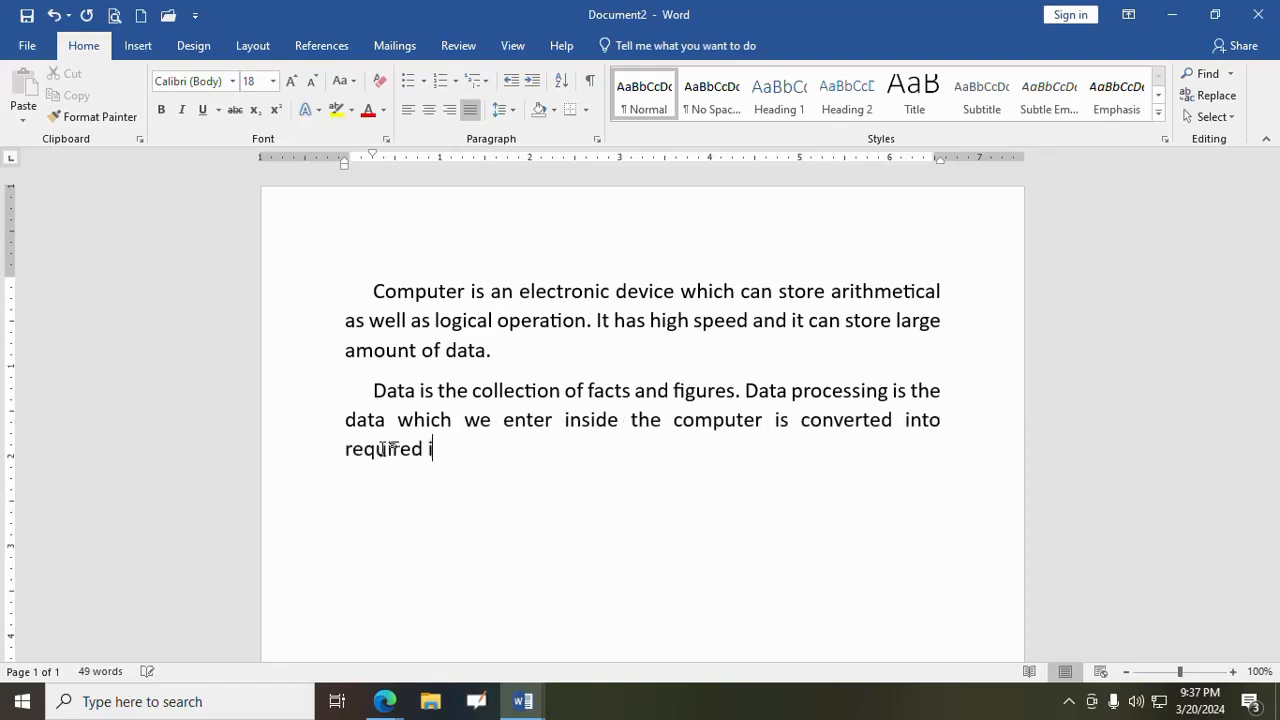
pyautogui.write('nformation.')
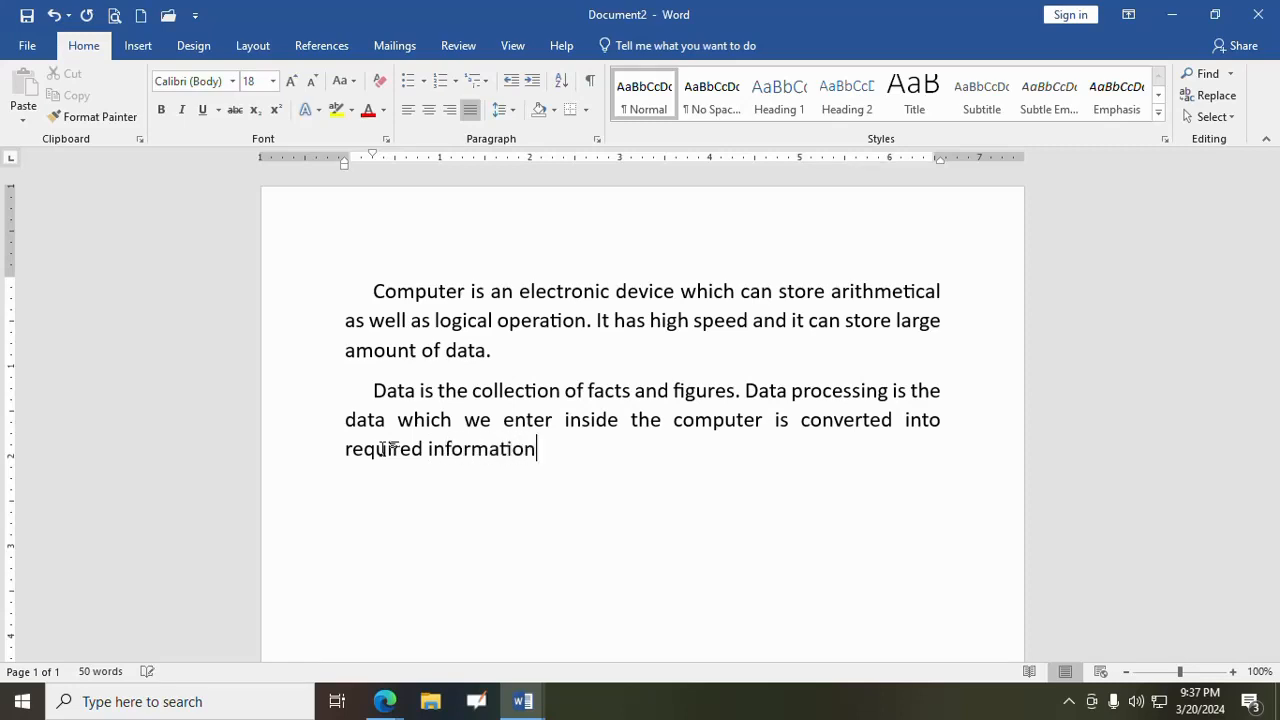
# - Move the first-line indent of the "Data" paragraph to about 0.9 inch on the ruler
pyautogui.click(371, 391)
pyautogui.moveTo(374, 152); pyautogui.dragTo(430, 161)
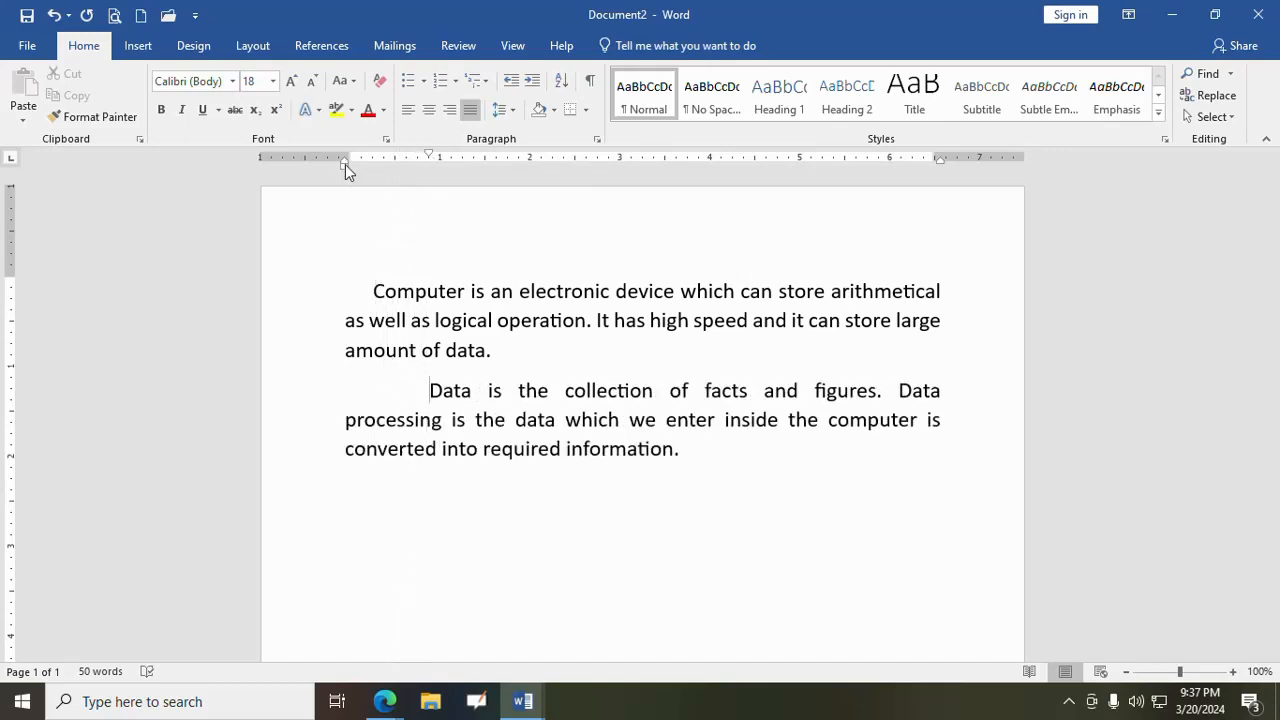
# - On the ruler, set the "Data" paragraph's left indent to about 0.45 inch and its right indent to about 0.2 inch
pyautogui.moveTo(345, 164); pyautogui.dragTo(392, 166)
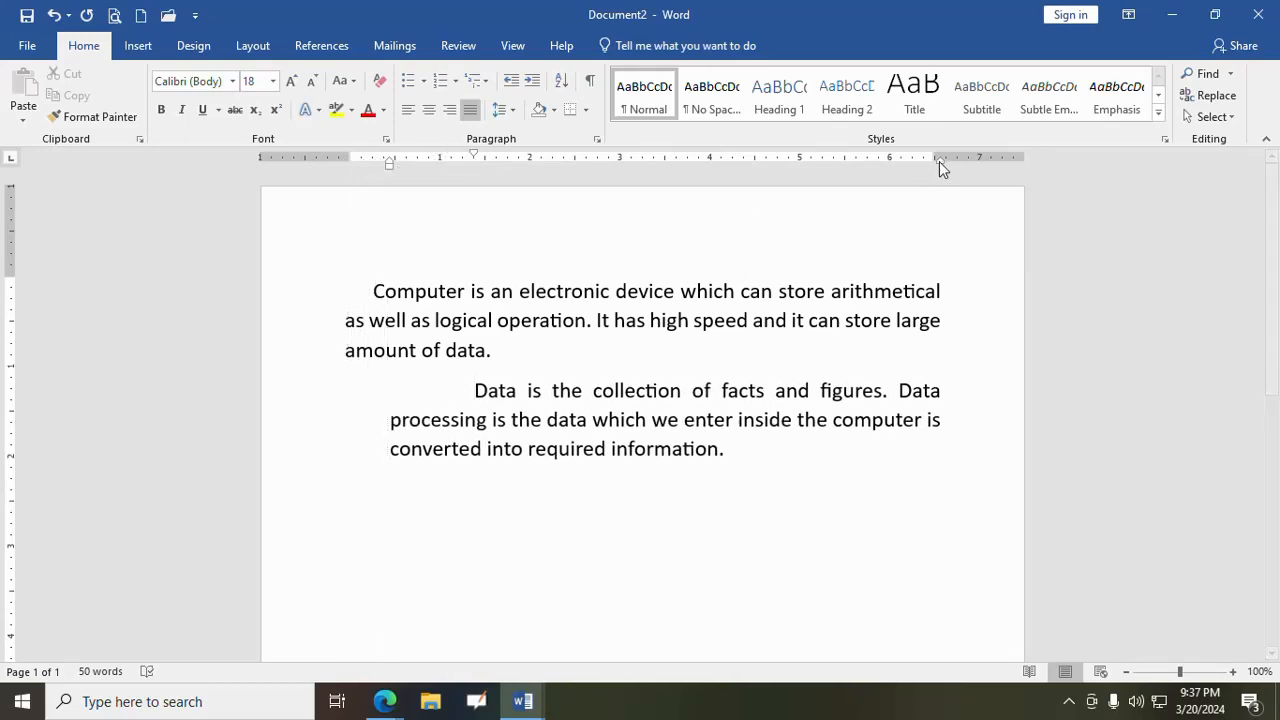
pyautogui.moveTo(939, 161); pyautogui.dragTo(919, 166)
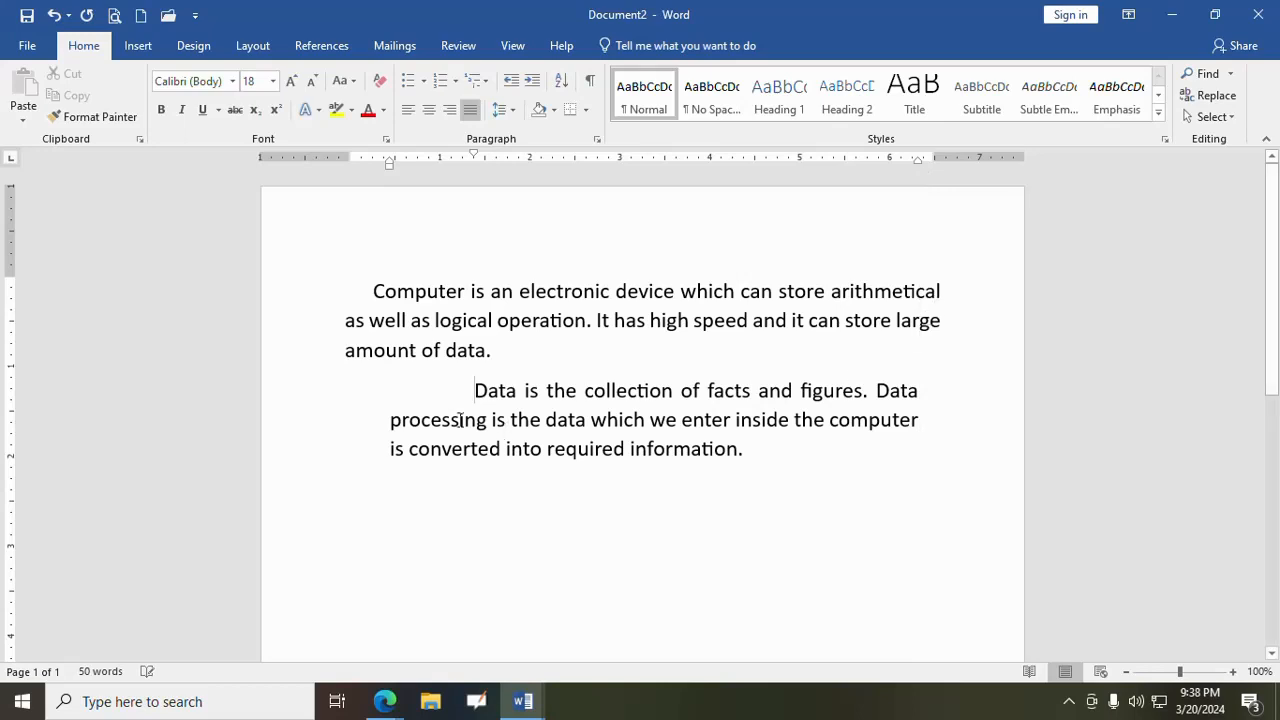
# - Align the "Computer" paragraph's left indent with the margin, with its first line starting at about 0.7 inch, and set its right indent to about 0.2 inch
pyautogui.click(374, 290)
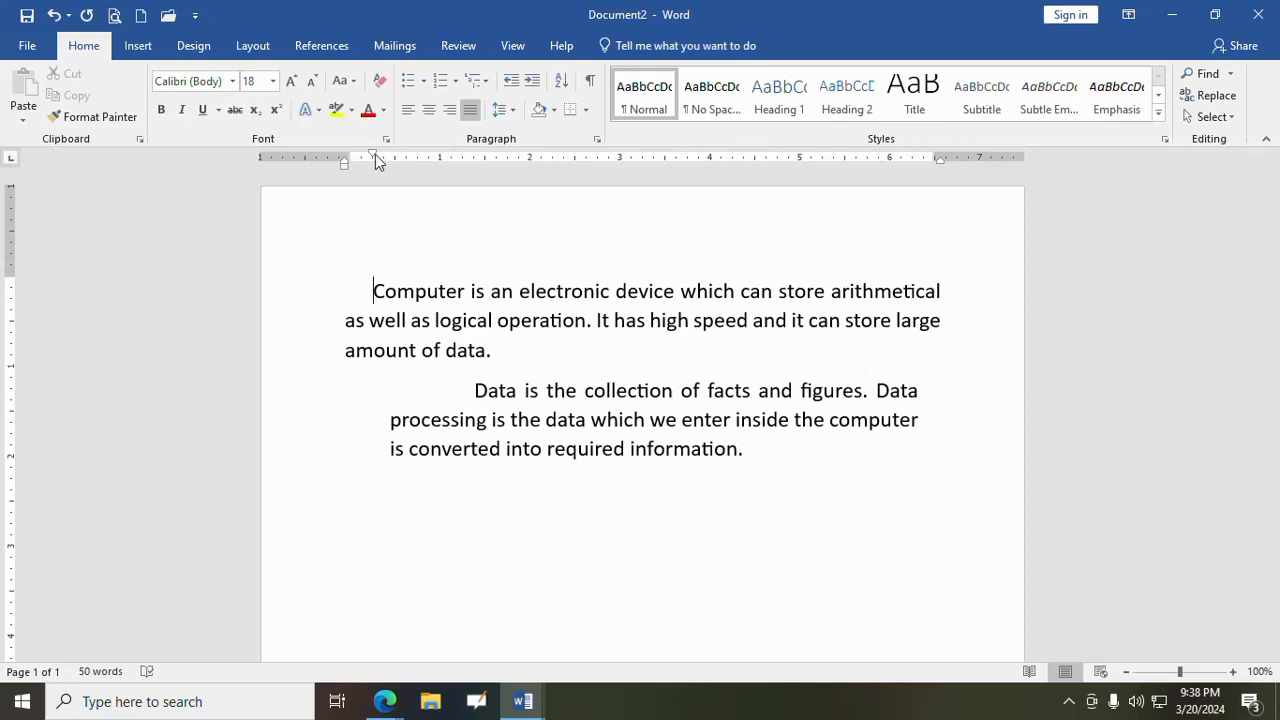
pyautogui.moveTo(375, 155)
pyautogui.mouseDown()
pyautogui.moveTo(406, 160)
pyautogui.moveTo(351, 170)
pyautogui.mouseUp()
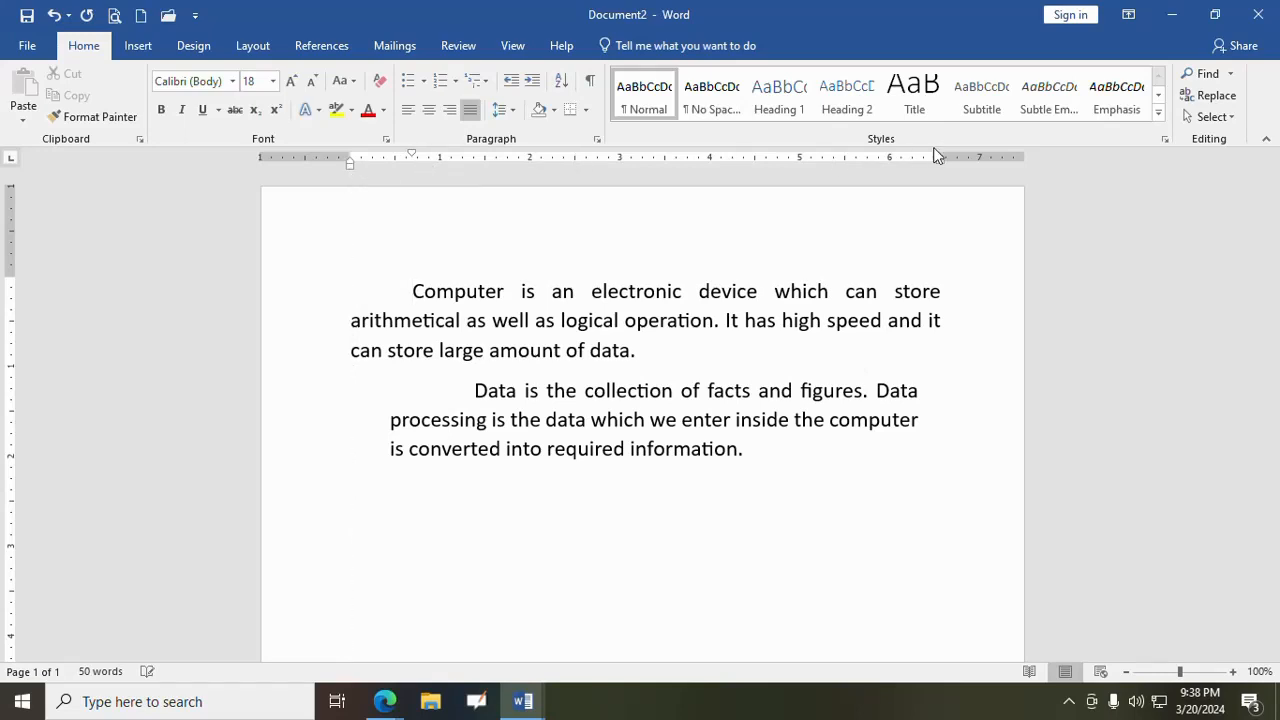
pyautogui.moveTo(939, 163); pyautogui.dragTo(917, 166)
# - Move the "Data" paragraph's left indent back to about -0.06 inch, just outside the margin
pyautogui.click(466, 388)
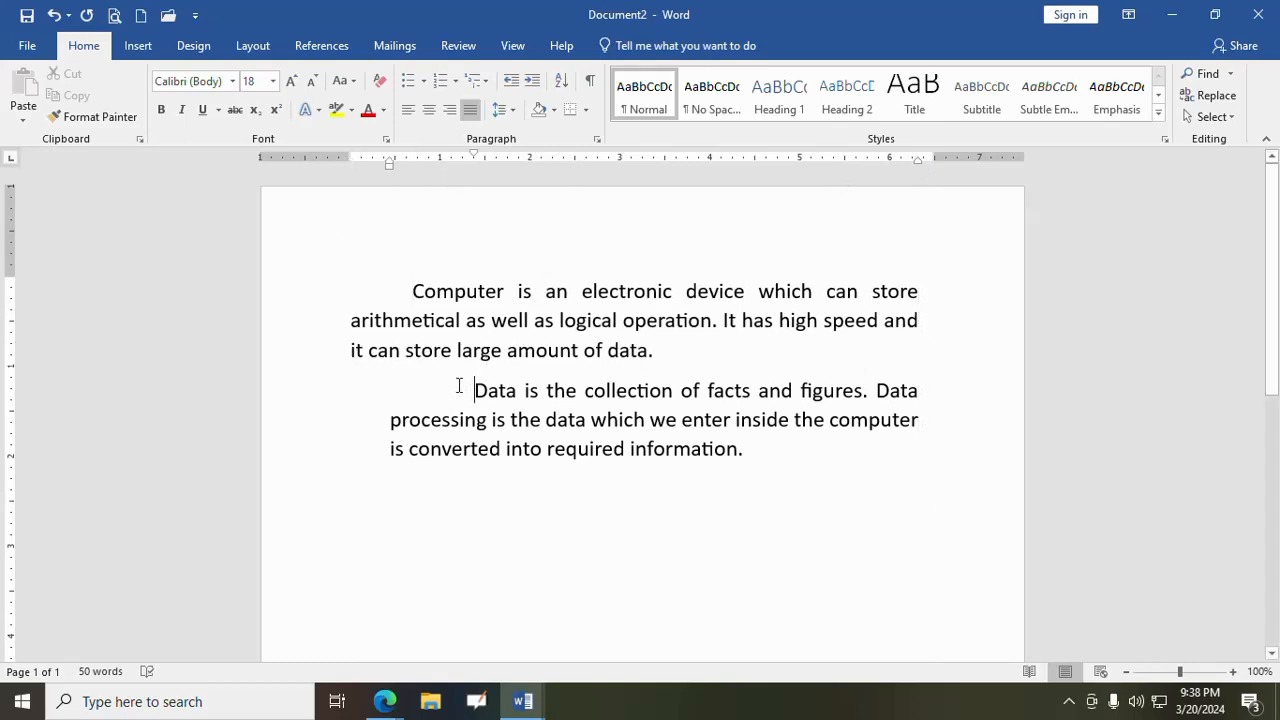
pyautogui.moveTo(391, 167)
pyautogui.mouseDown()
pyautogui.moveTo(332, 160)
pyautogui.moveTo(347, 166)
pyautogui.mouseUp()
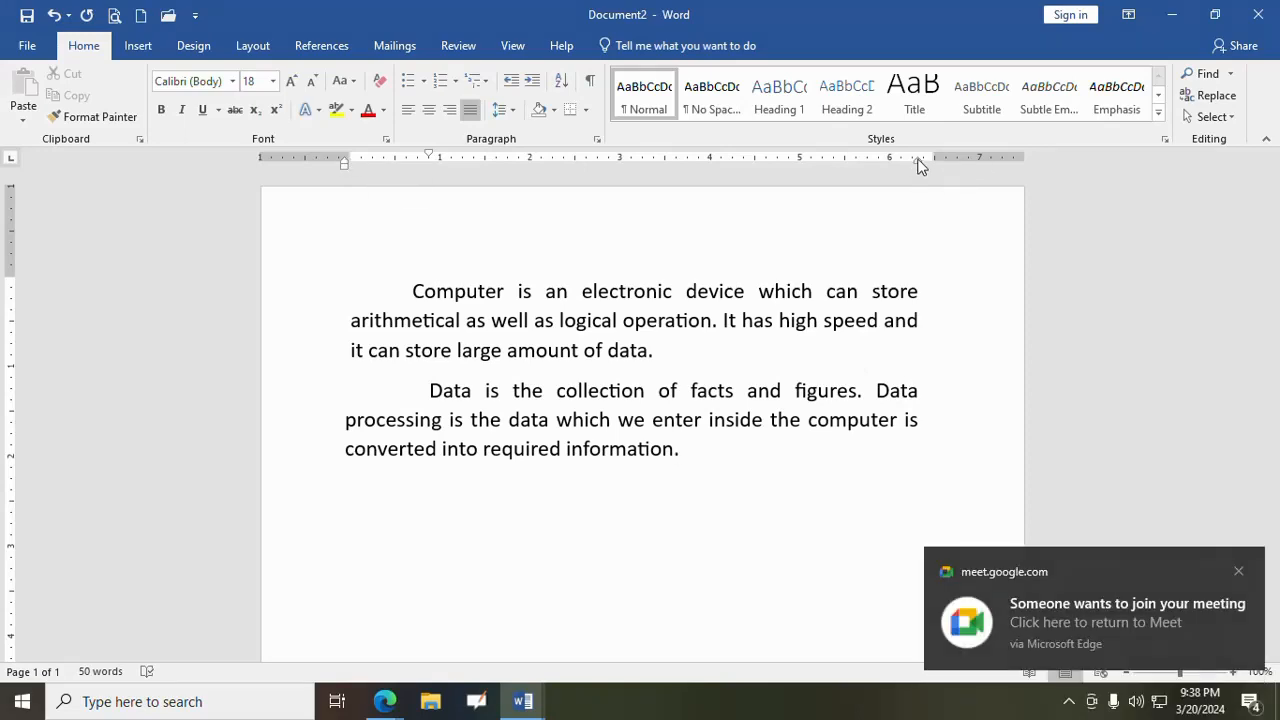
# - Switch to the Google Meet call in Edge, admit the waiting participant and return to Document2 in Word
pyautogui.click(376, 712)
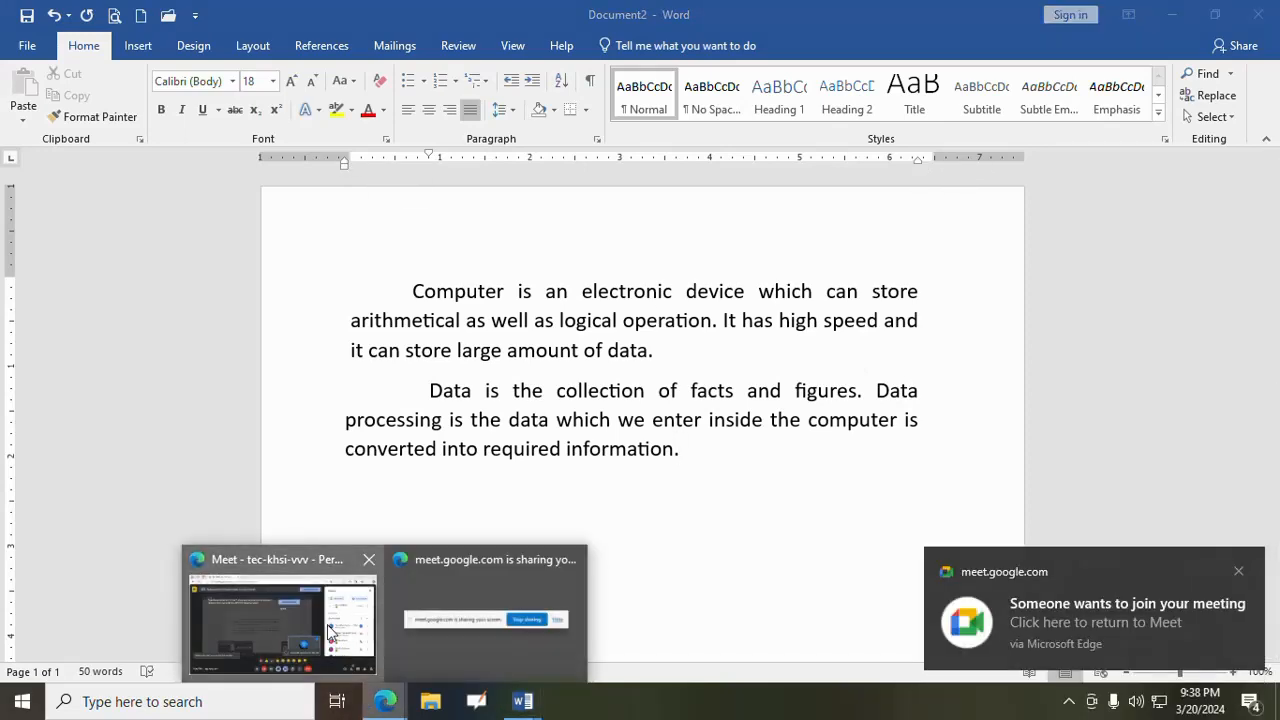
pyautogui.click(280, 615)
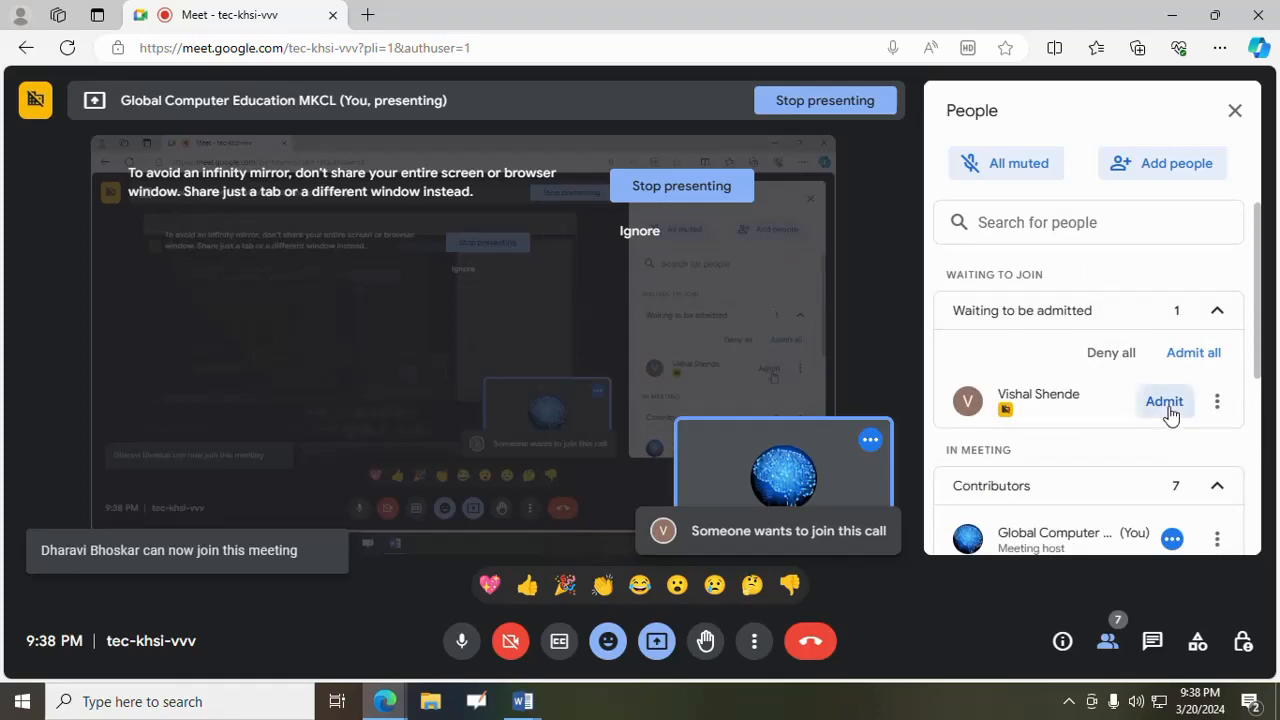
pyautogui.click(1166, 403)
pyautogui.scroll(-4, 1108, 443)
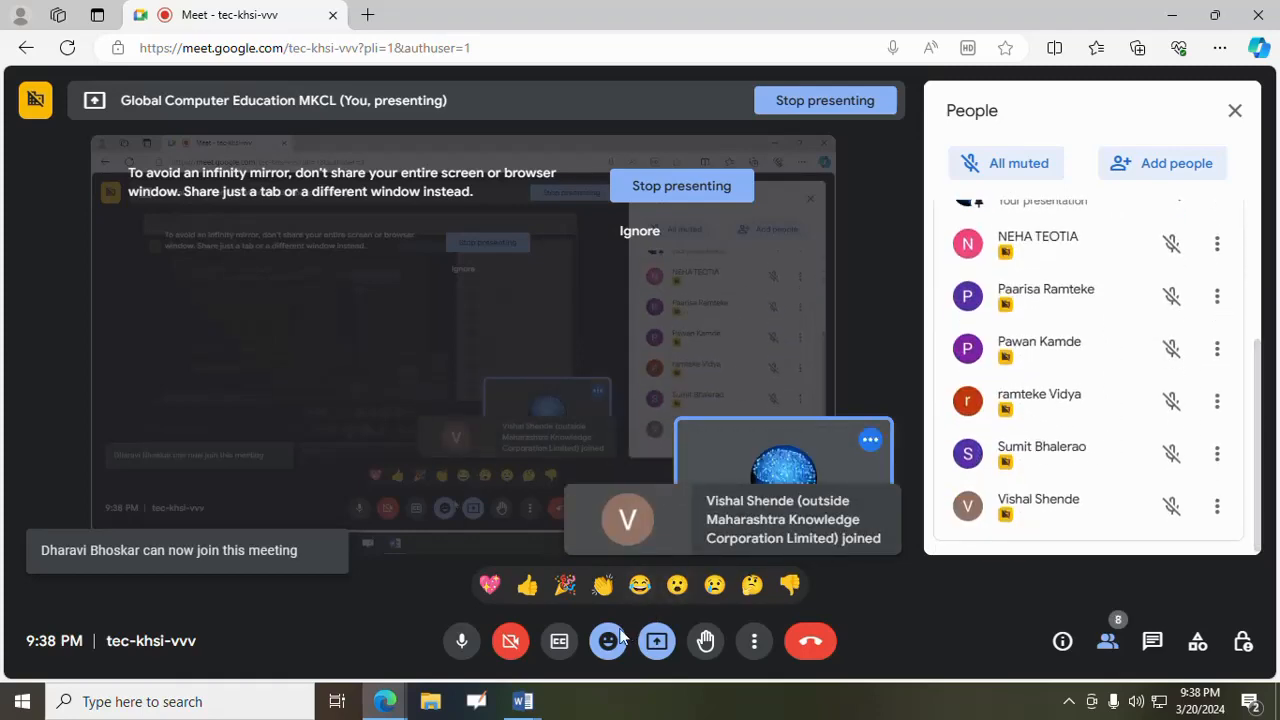
pyautogui.moveTo(523, 697)
pyautogui.click(487, 643)
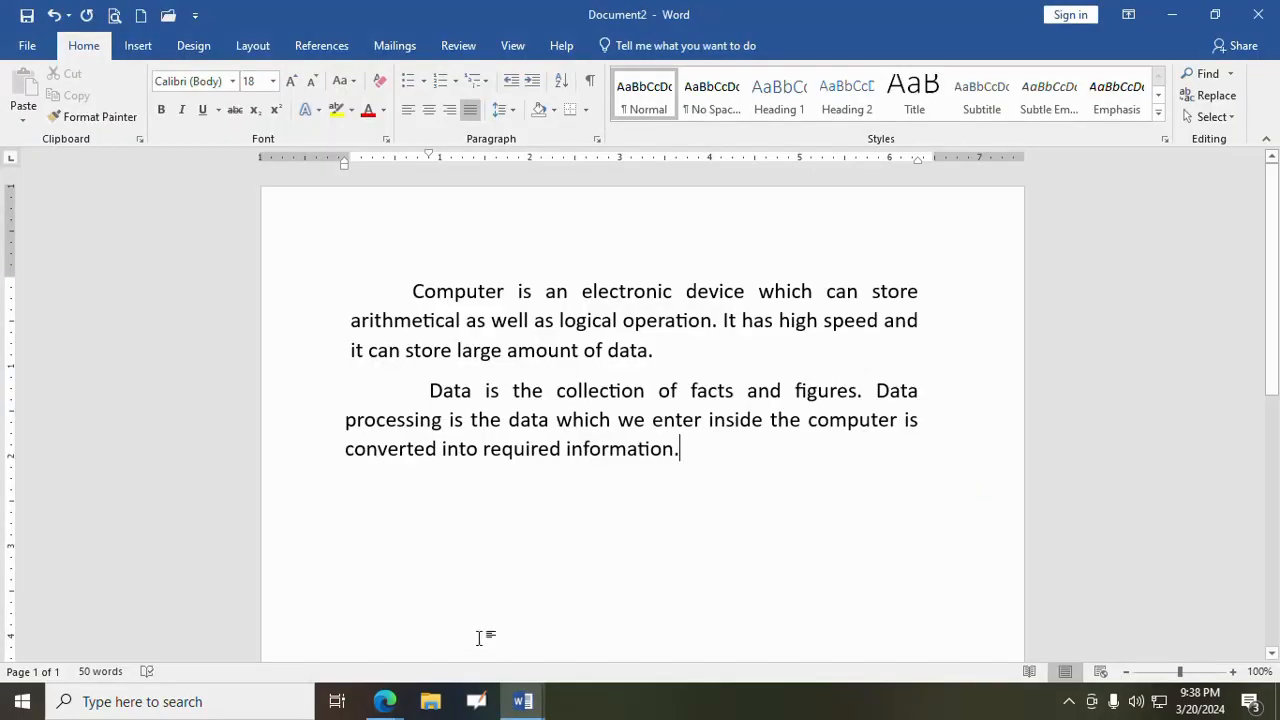
# - Below the "Data" paragraph, enter "Alignment", "Left", "Center", "Right" and "Justify" on separate lines
pyautogui.click(1237, 555)
pyautogui.click(413, 291)
pyautogui.click(680, 452)
pyautogui.press('Return')
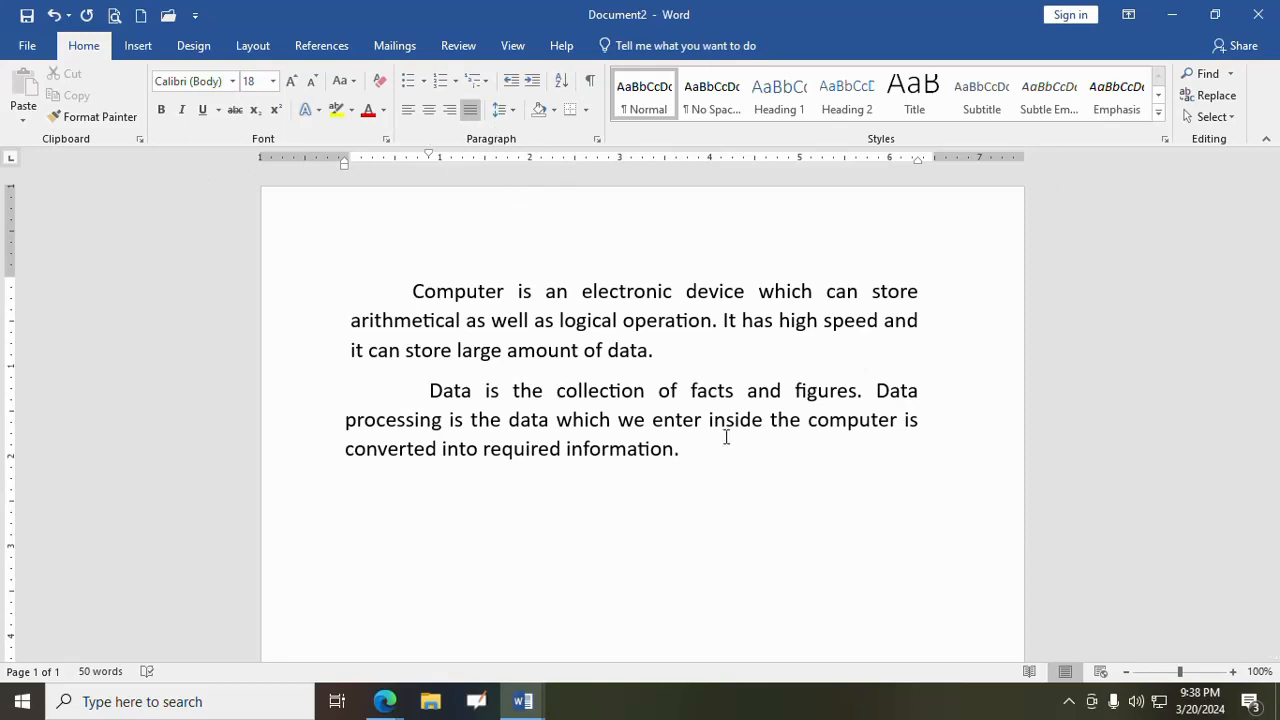
pyautogui.write('Alignment')
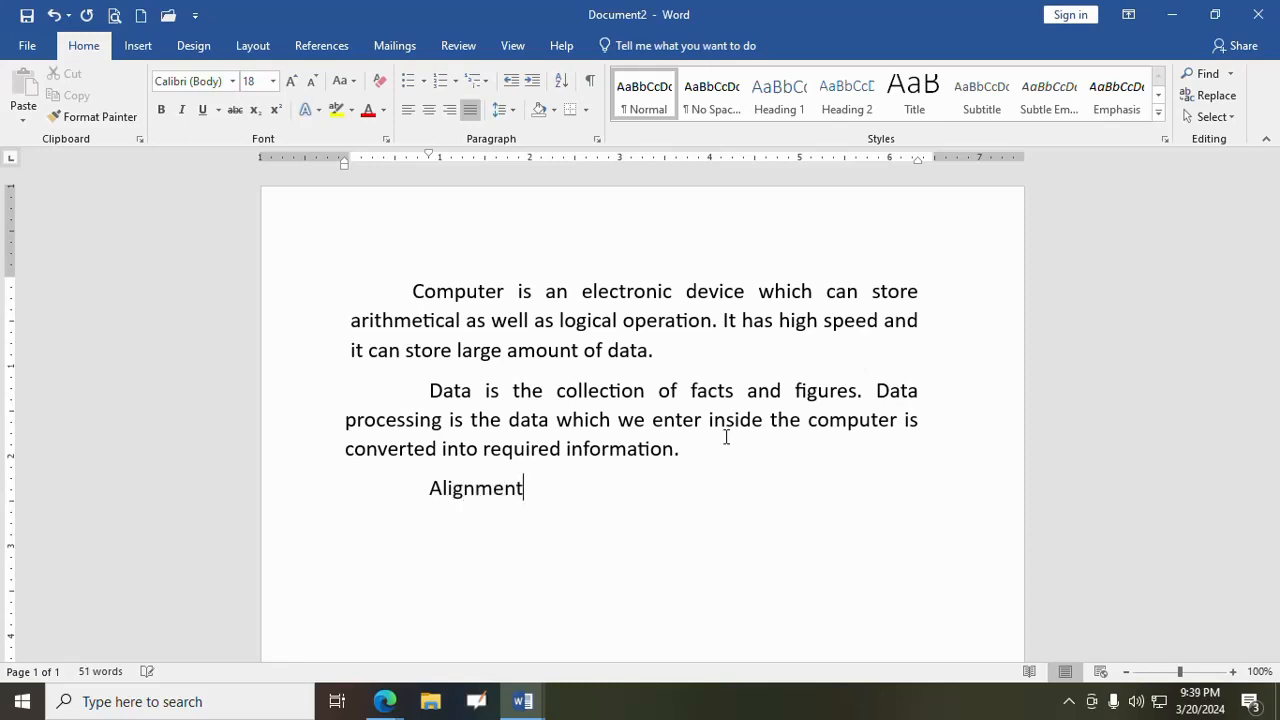
pyautogui.write(' Left Ce')
pyautogui.write('nter ')
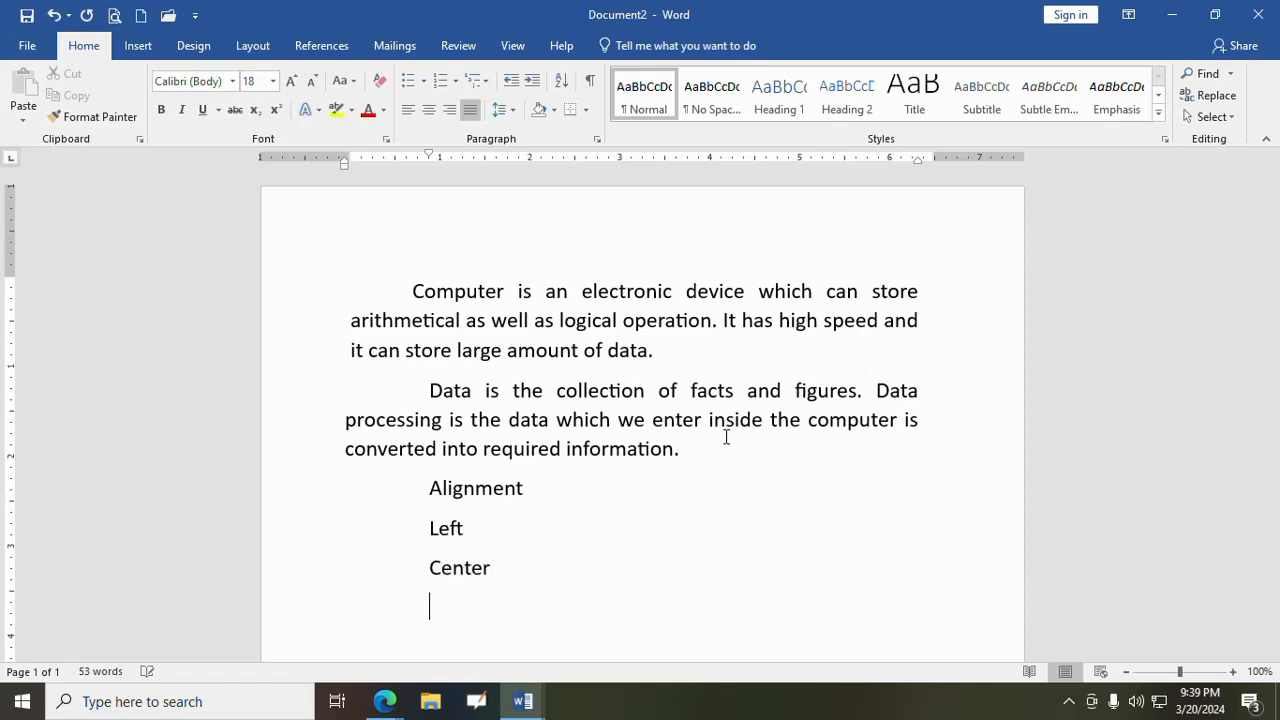
pyautogui.write('Right ')
pyautogui.write('Just')
pyautogui.write('ify')
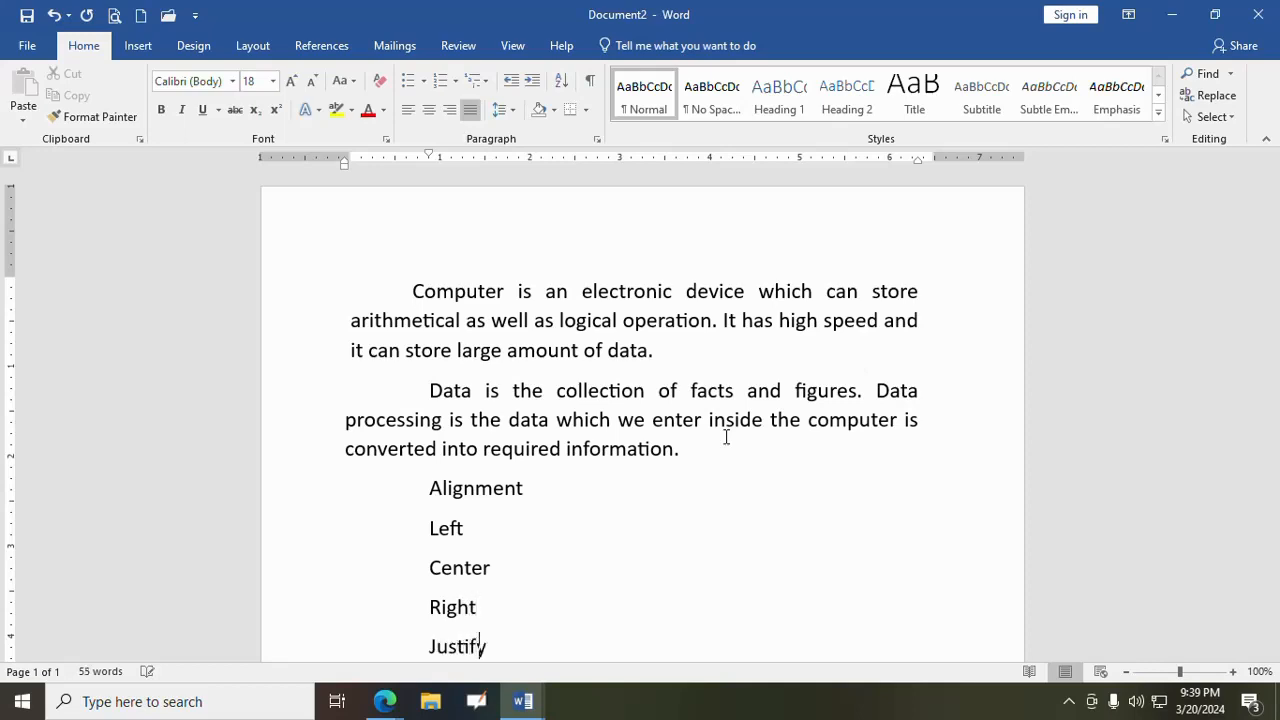
# - Apply checkmark bullets to the four lines from "Left" to "Justify"
pyautogui.scroll(-1, 634, 546)
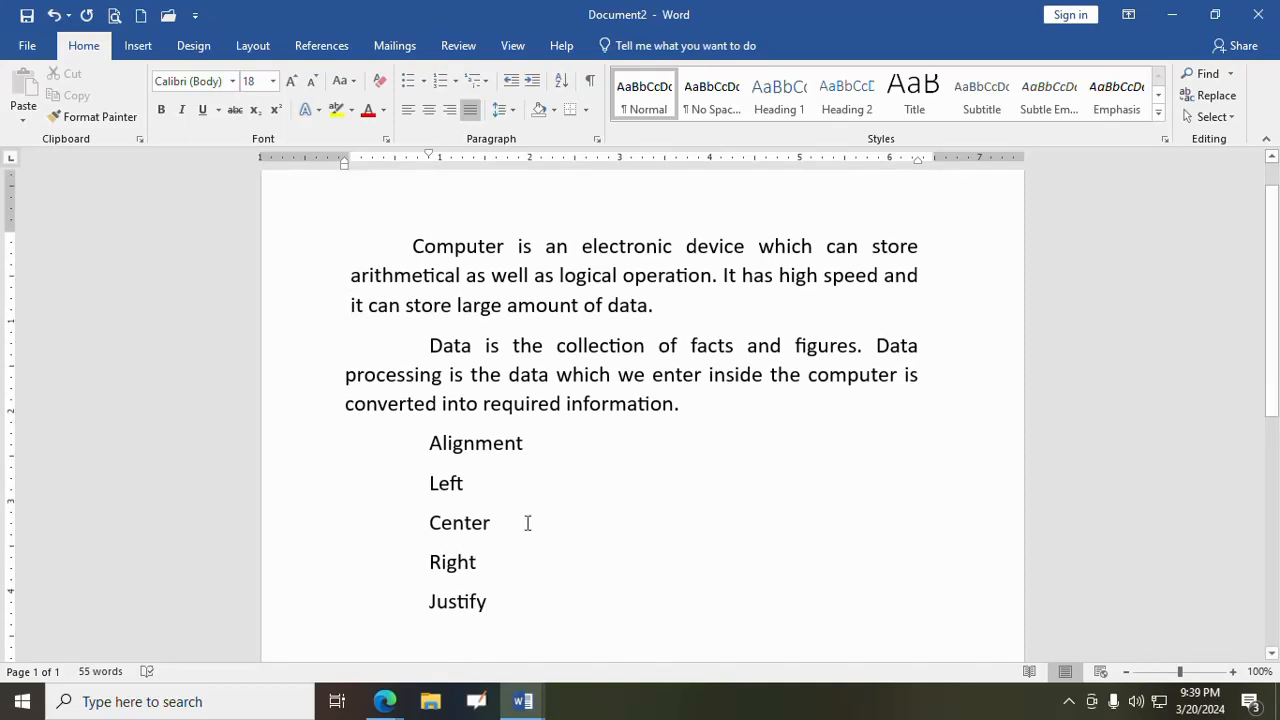
pyautogui.moveTo(431, 481); pyautogui.dragTo(500, 600)
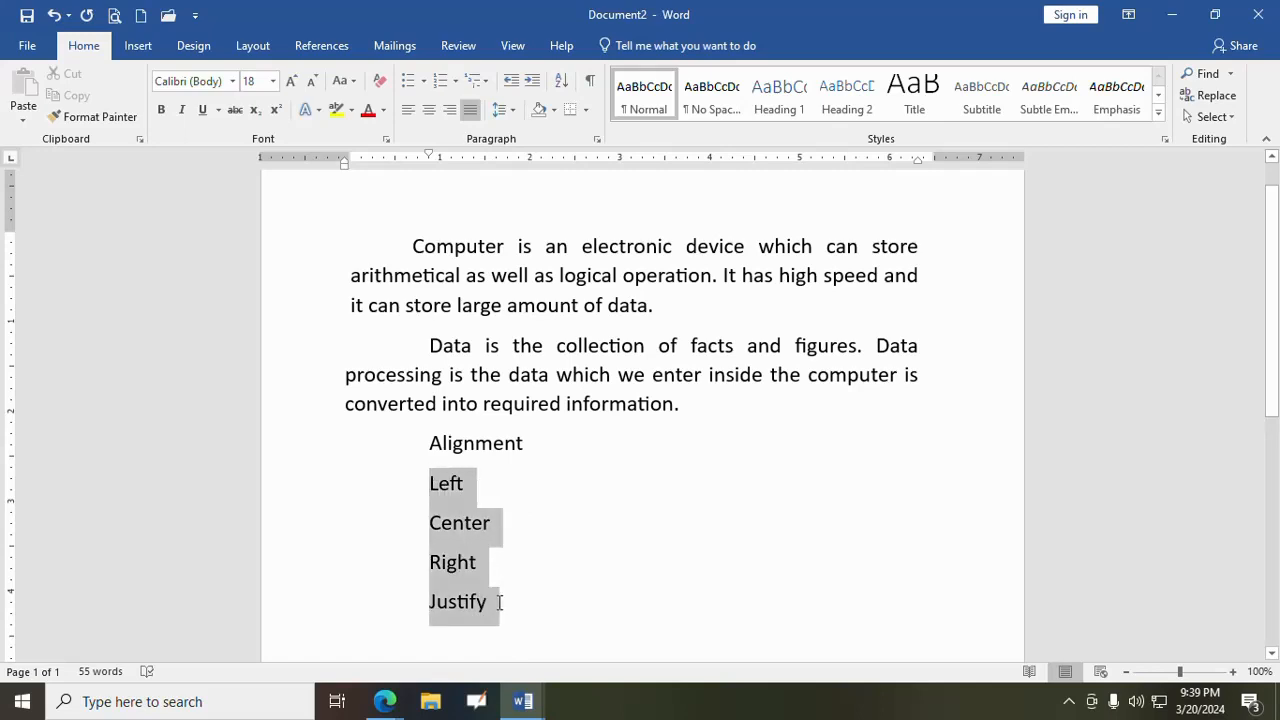
pyautogui.click(423, 81)
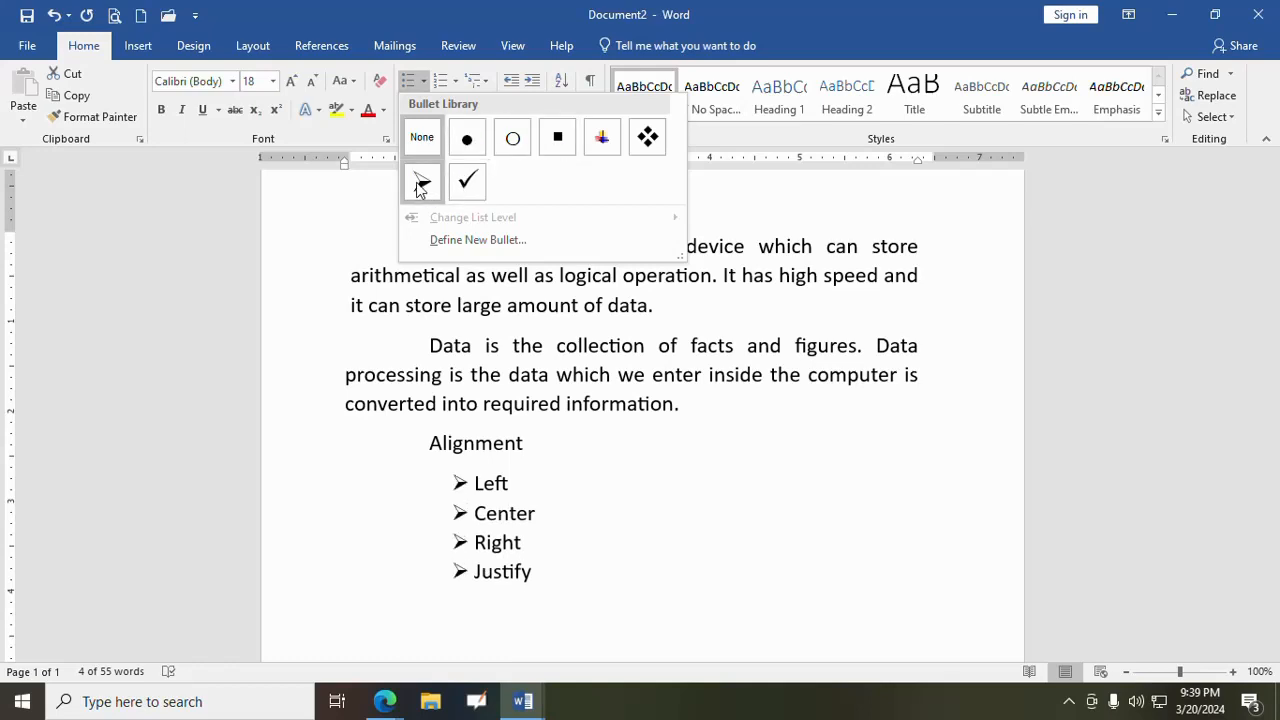
pyautogui.click(474, 195)
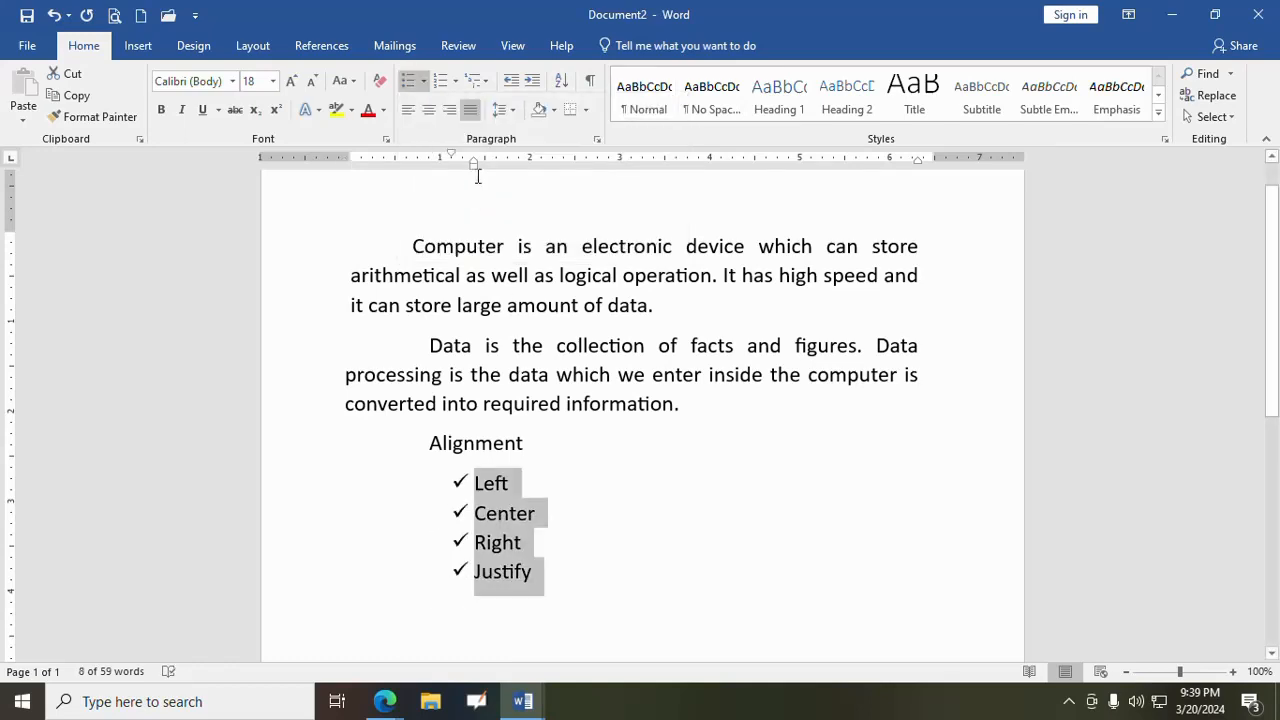
# - Try a numbering format on the four alignment items and restore their checkmark bullets
pyautogui.click(456, 82)
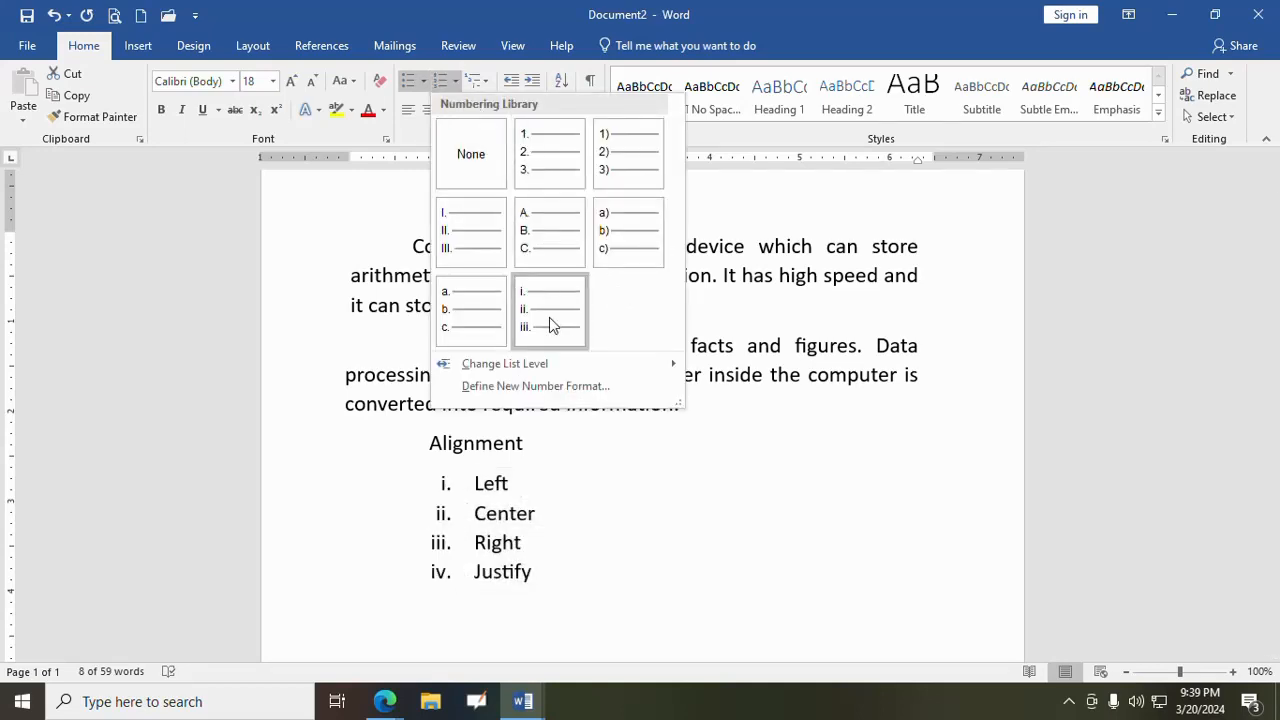
pyautogui.click(535, 191)
pyautogui.click(421, 79)
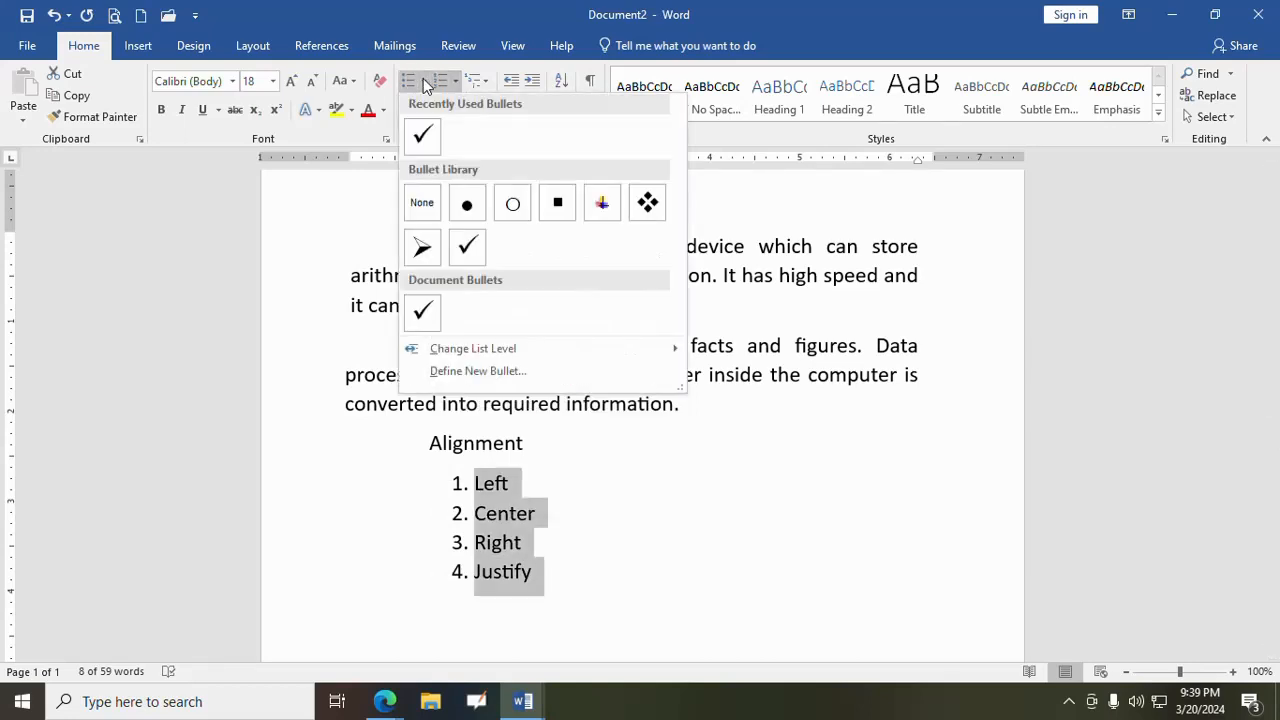
pyautogui.click(476, 248)
# - Start a new line below the "Justify" item and remove its bullet
pyautogui.click(589, 575)
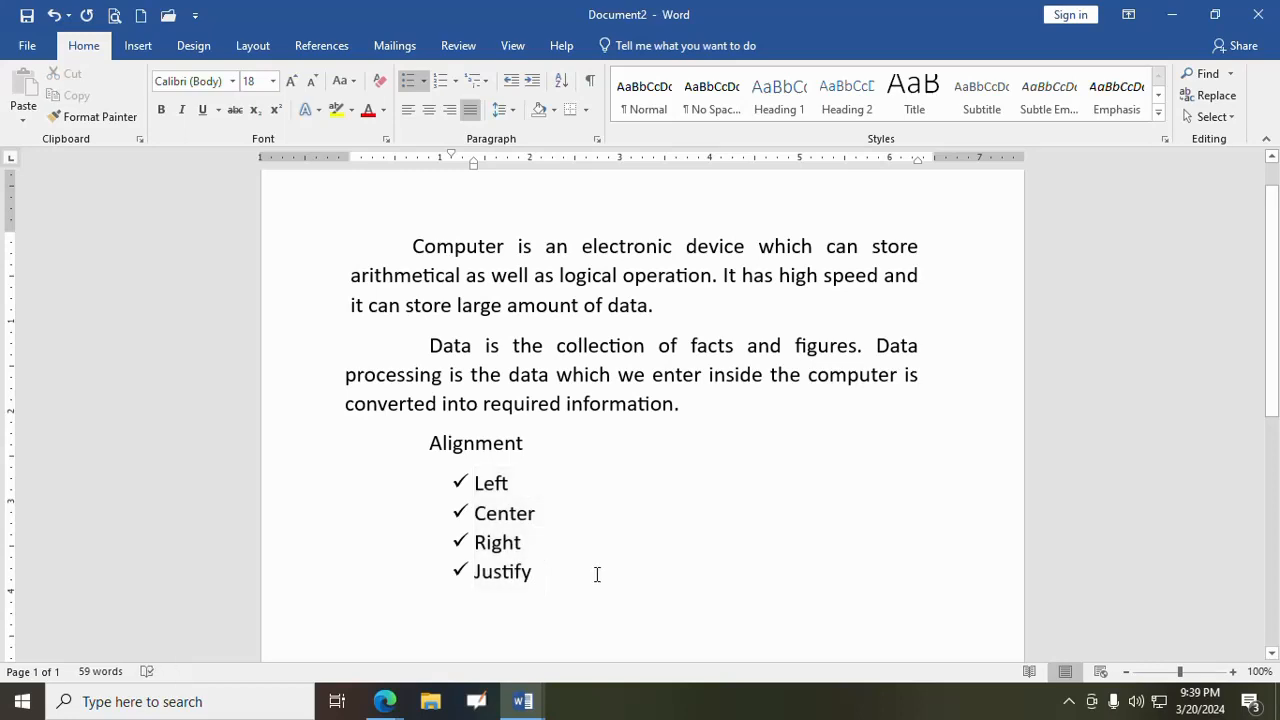
pyautogui.press('Return')
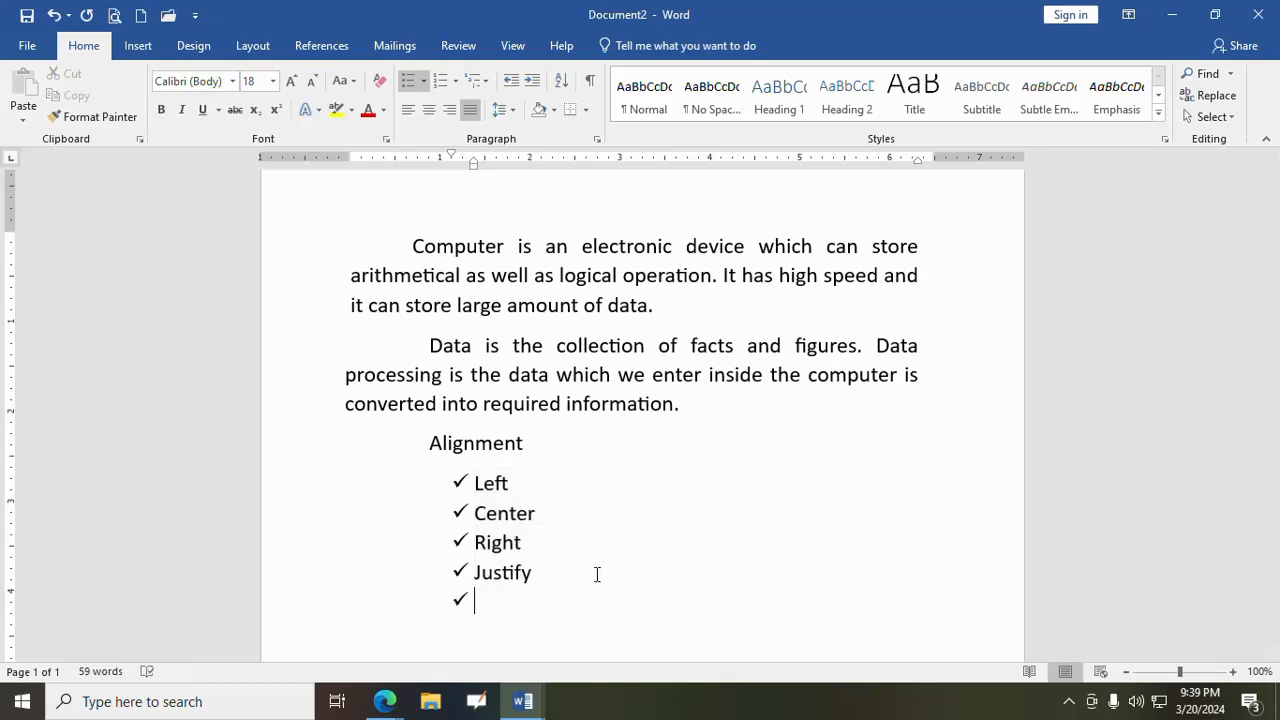
pyautogui.press('BackSpace')
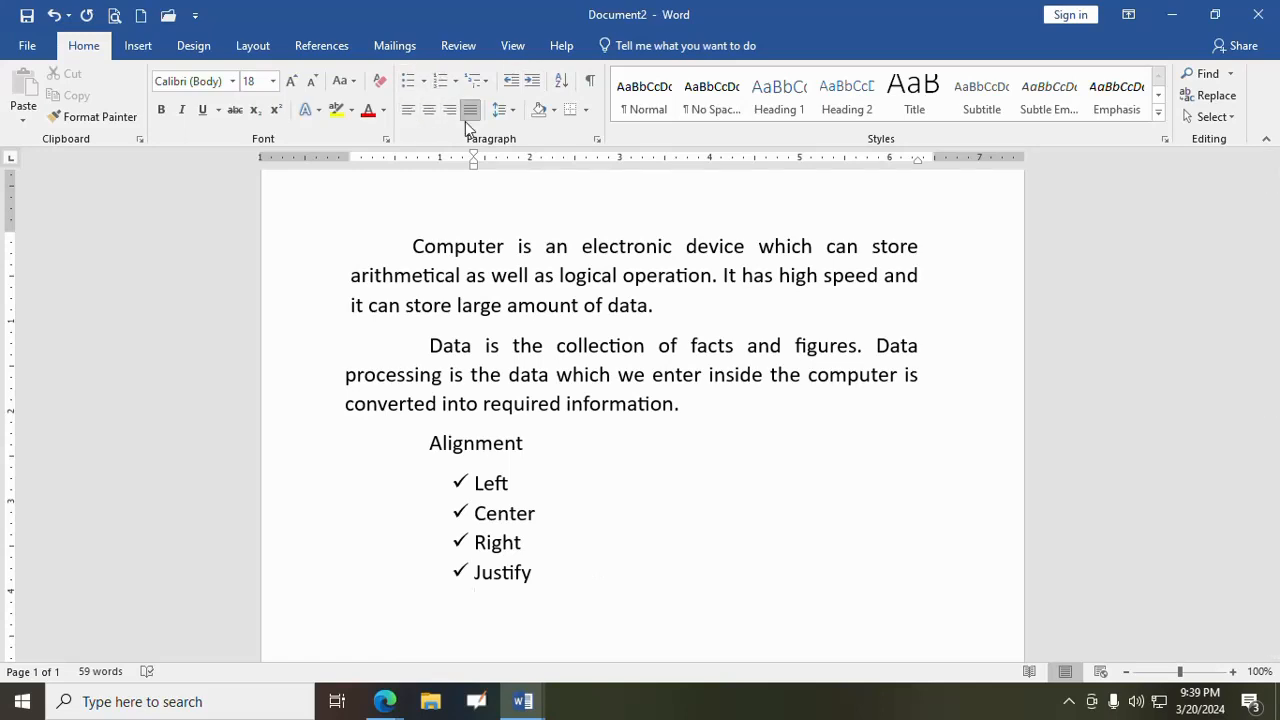
# - Try line spacings of 2.0 and 1.0 on the "Computer" paragraph
pyautogui.click(499, 250)
pyautogui.click(410, 246)
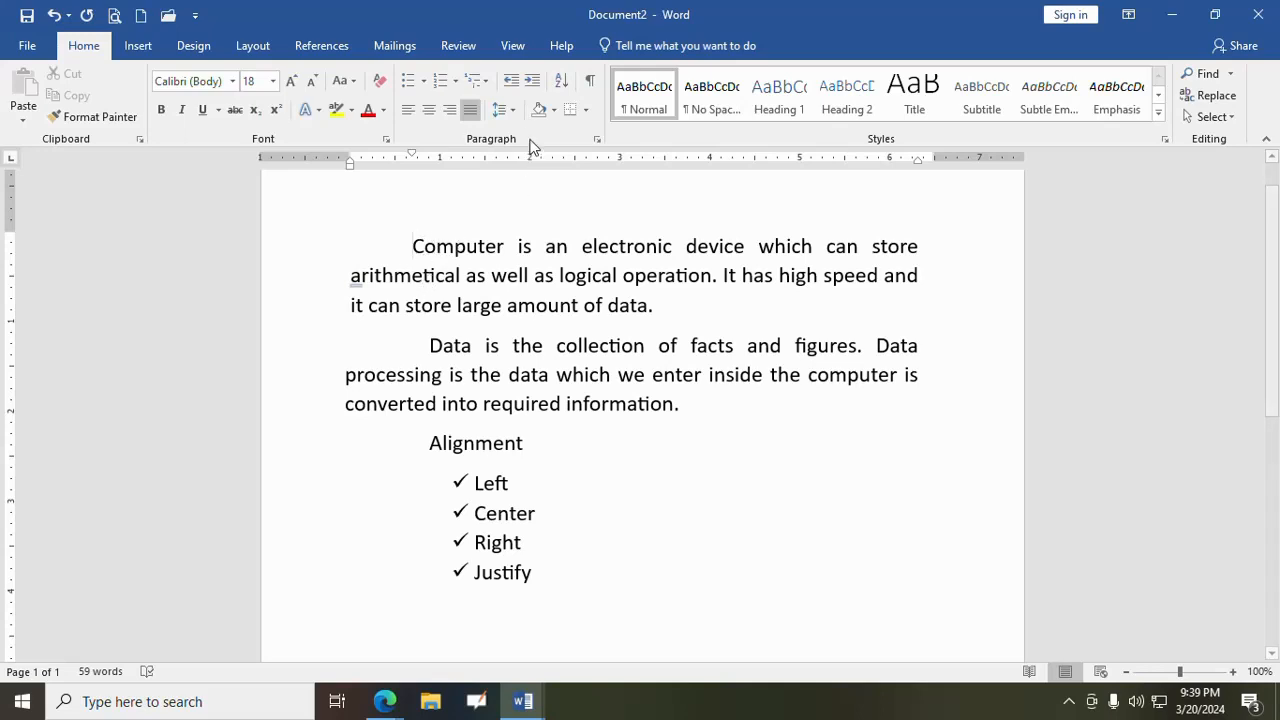
pyautogui.click(515, 111)
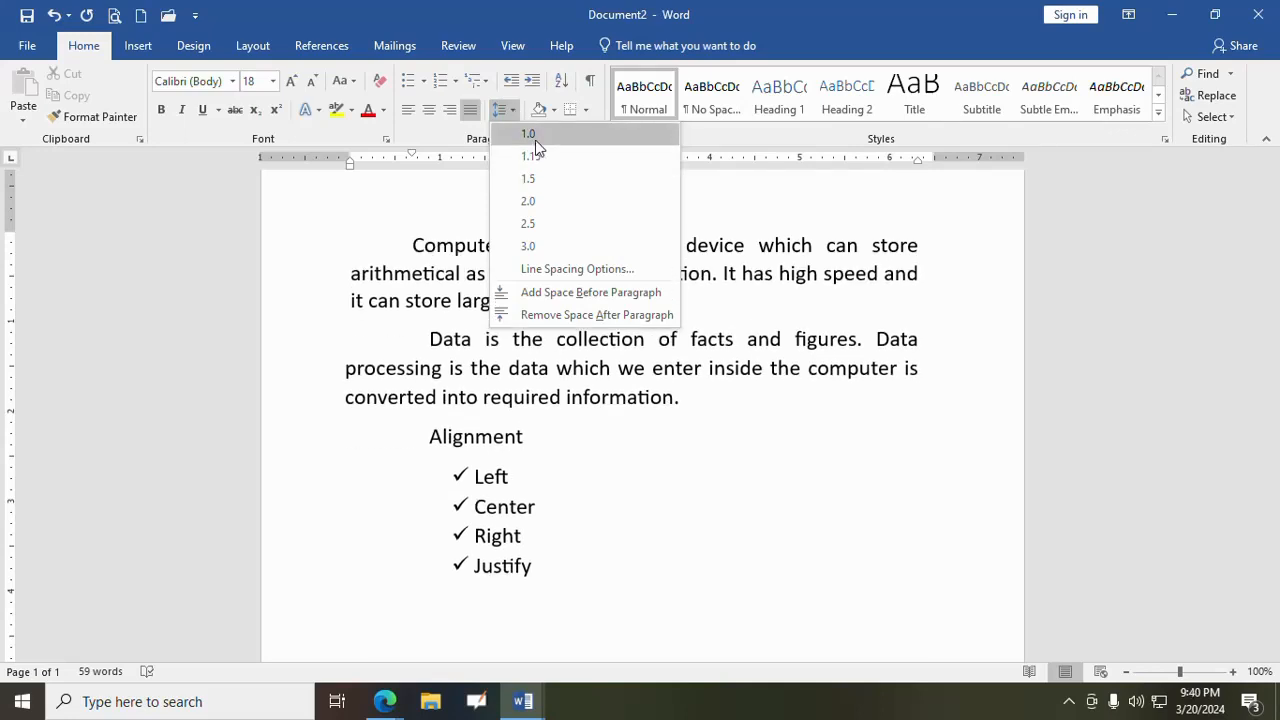
pyautogui.click(529, 203)
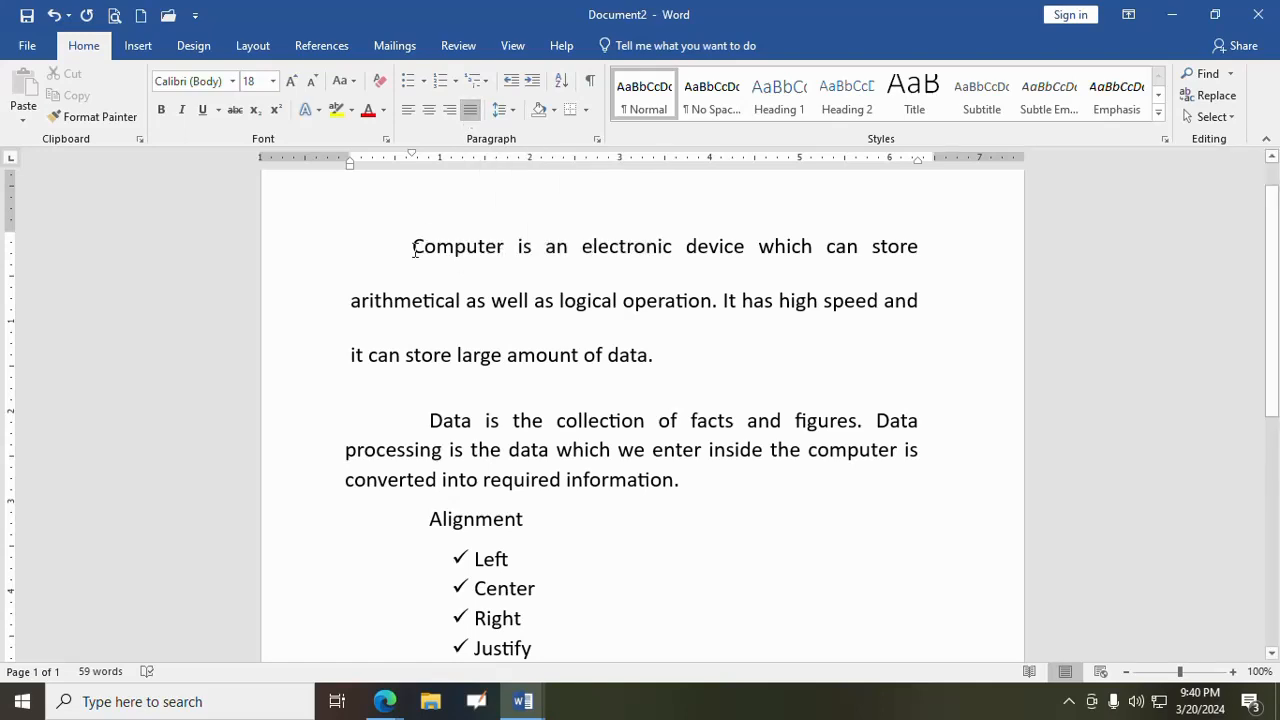
pyautogui.click(500, 110)
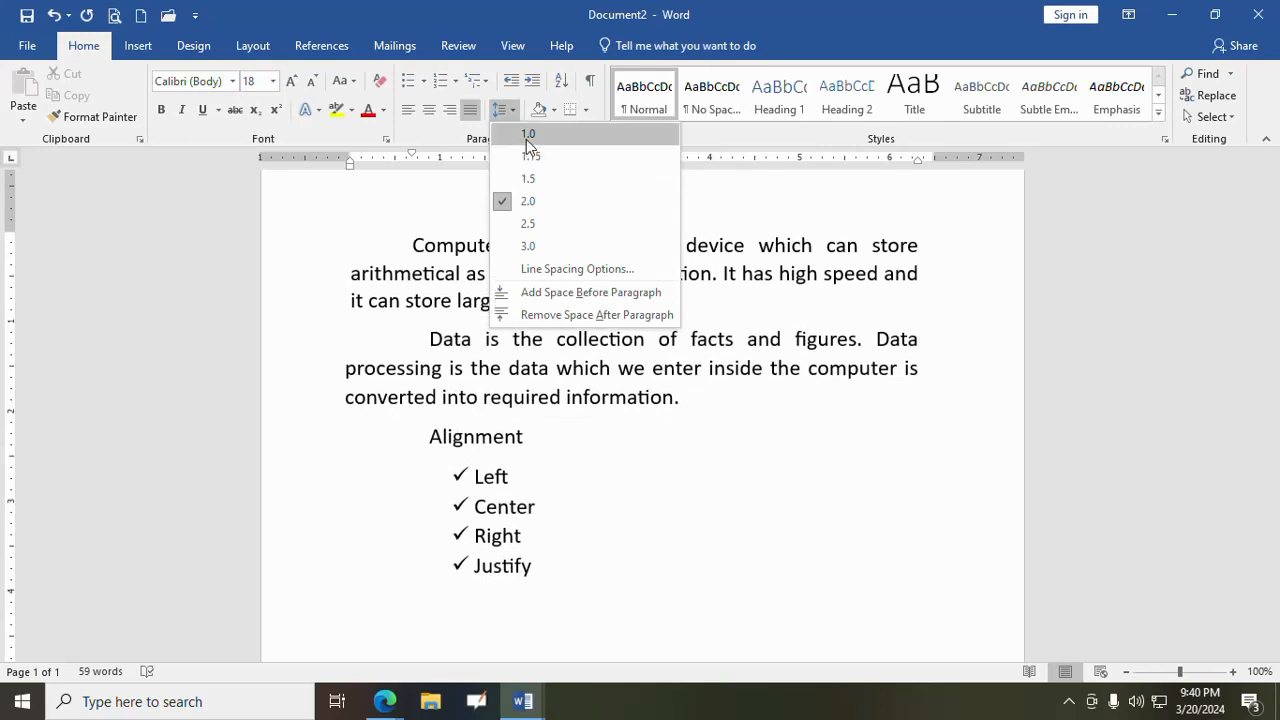
pyautogui.click(526, 135)
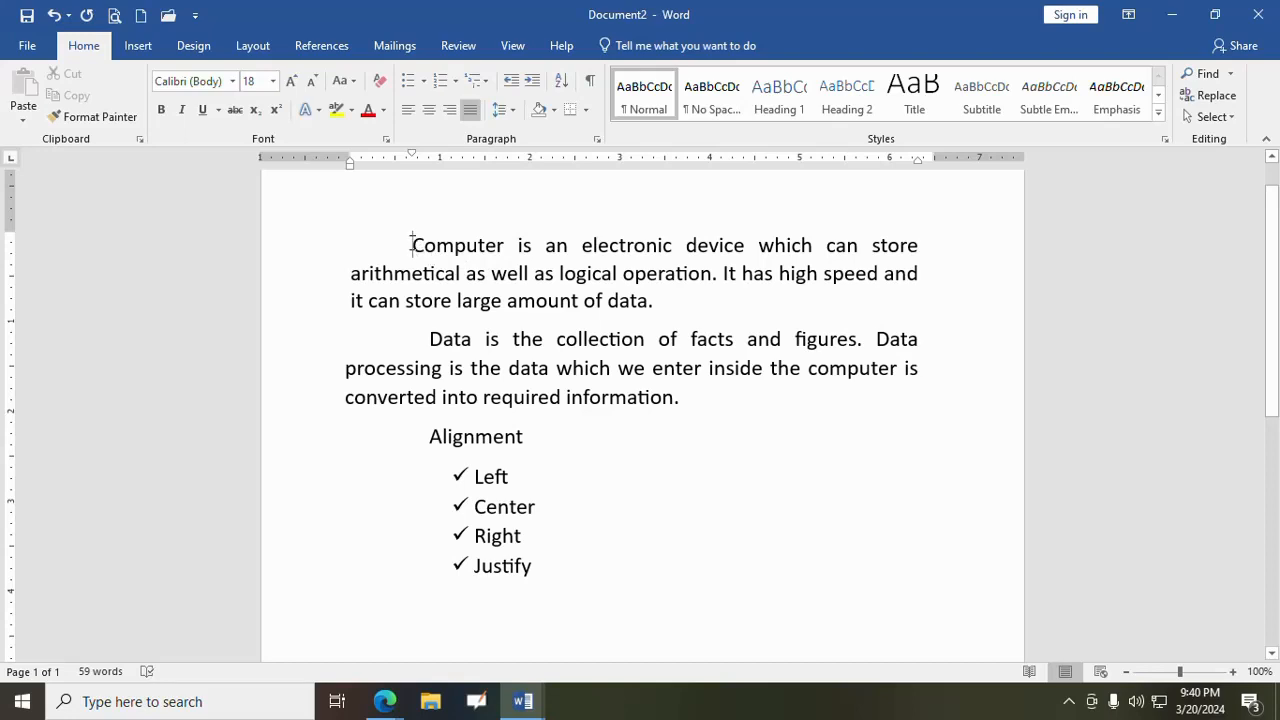
# - Set the "Computer" paragraph's line spacing to 1.5
pyautogui.moveTo(411, 244); pyautogui.dragTo(568, 246)
pyautogui.click(555, 273)
pyautogui.click(412, 245)
pyautogui.moveTo(412, 245); pyautogui.dragTo(665, 302)
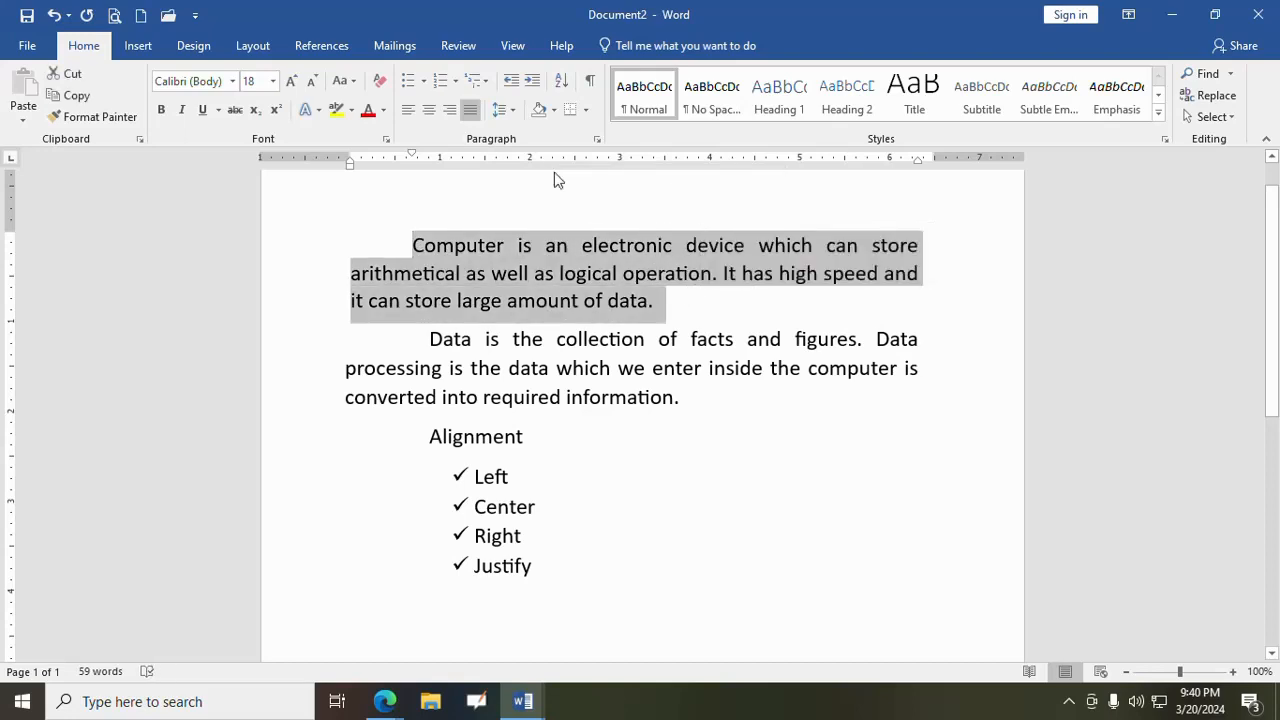
pyautogui.click(502, 245)
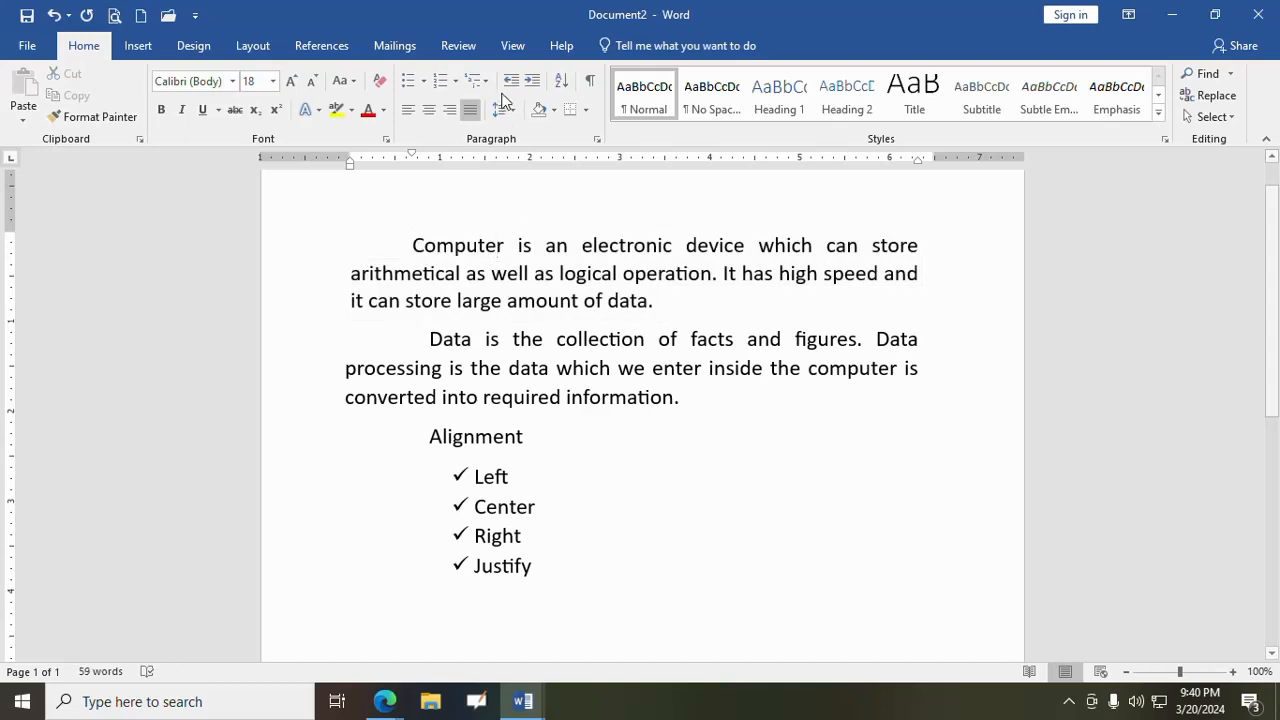
pyautogui.click(508, 115)
pyautogui.click(526, 177)
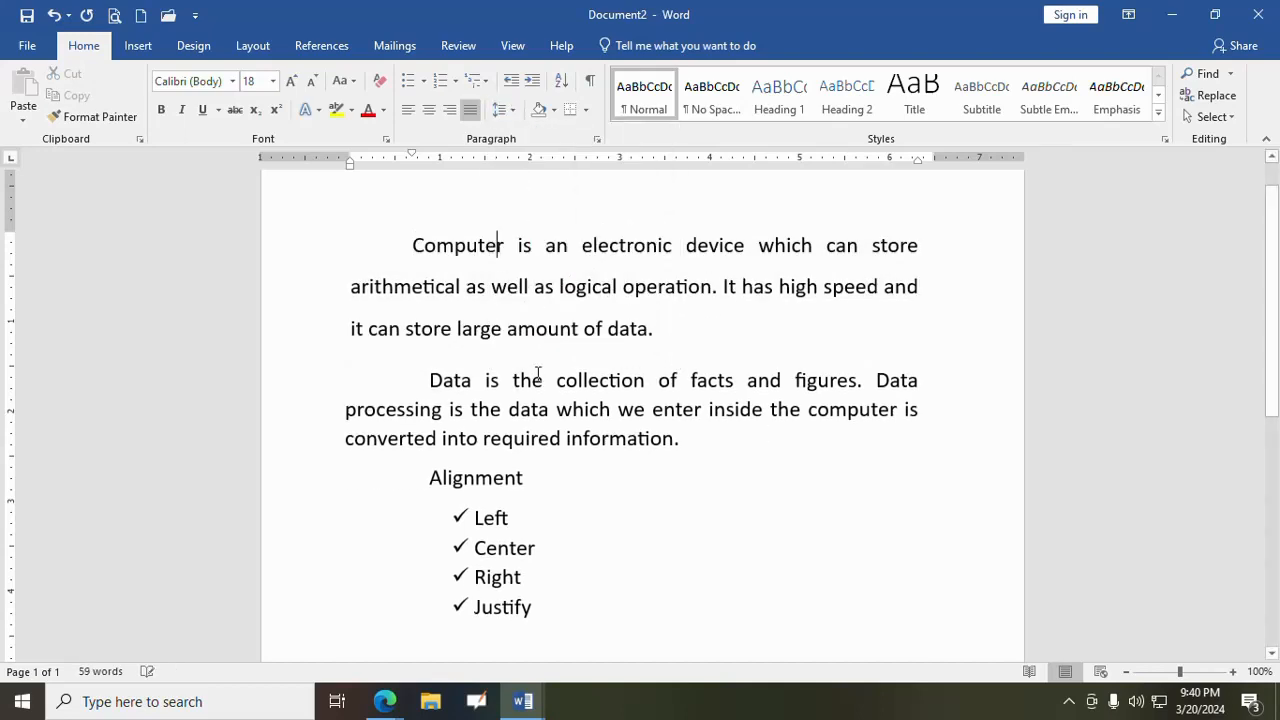
# - Set the "Data" paragraph's line spacing to 1.5
pyautogui.click(537, 379)
pyautogui.click(506, 110)
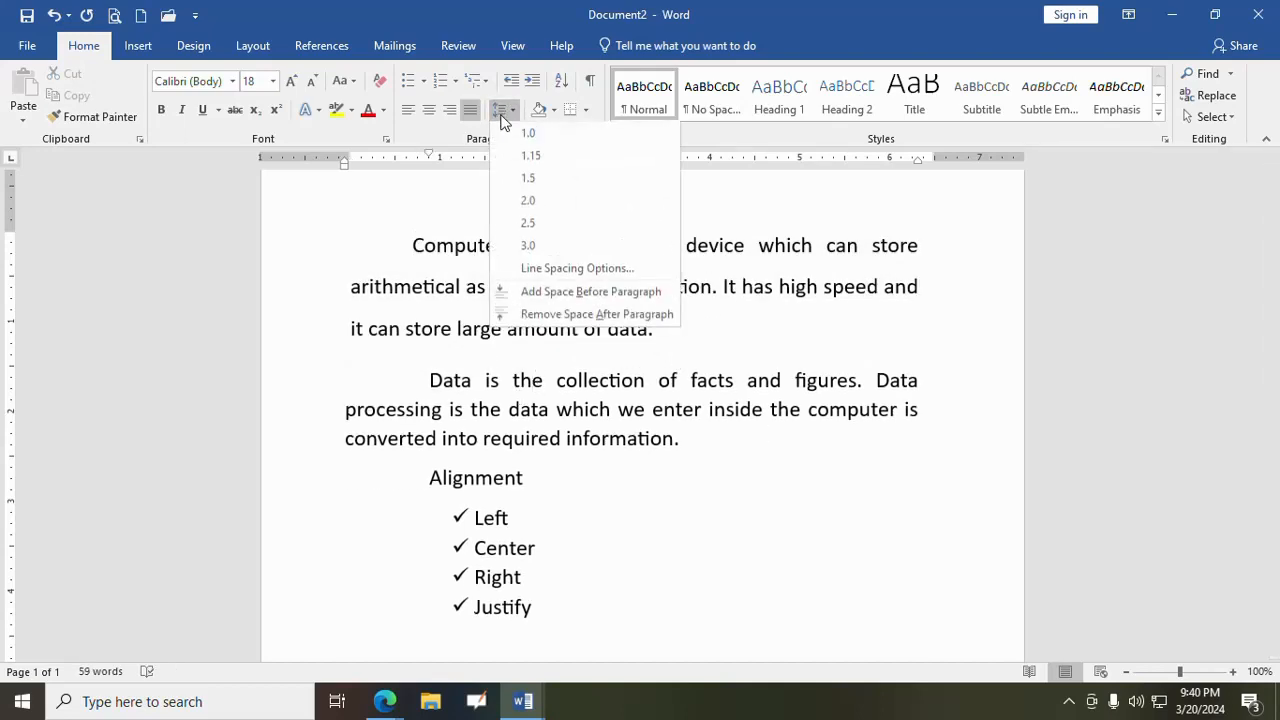
pyautogui.click(529, 182)
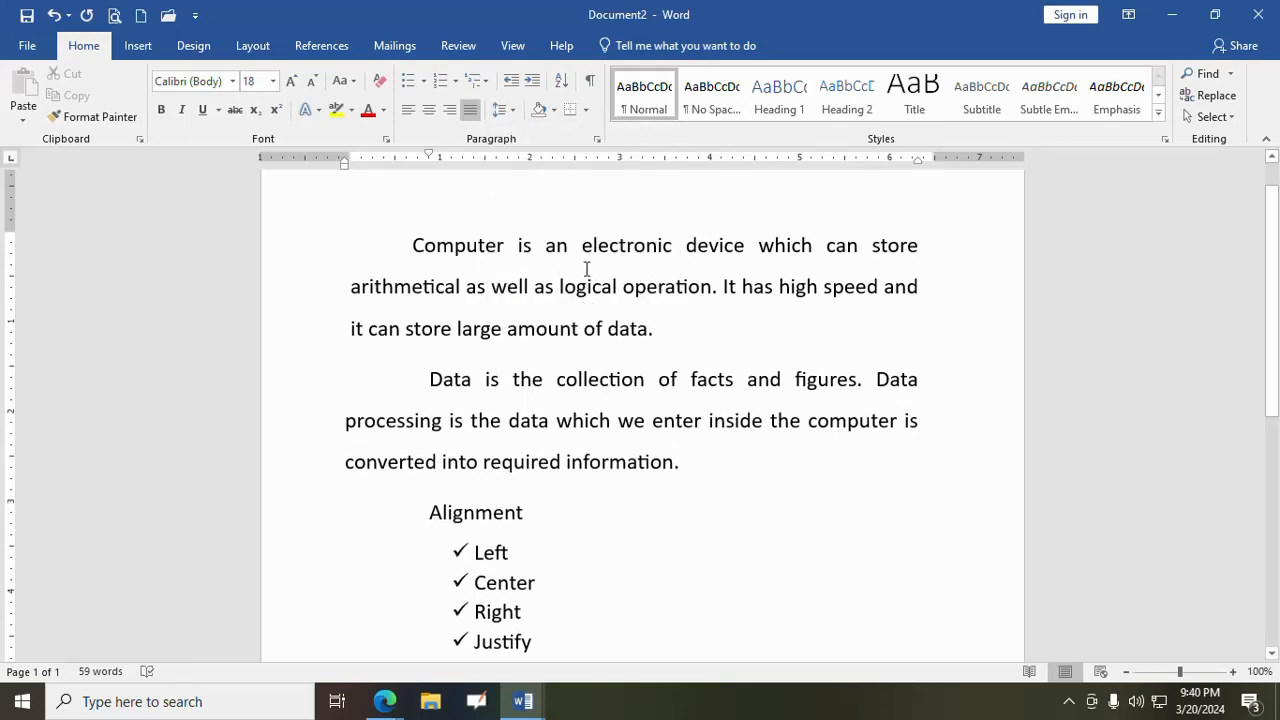
# - Examine the indentation and spacing settings in the Line Spacing Options of the "Data" paragraph and leave them without applying changes
pyautogui.click(511, 112)
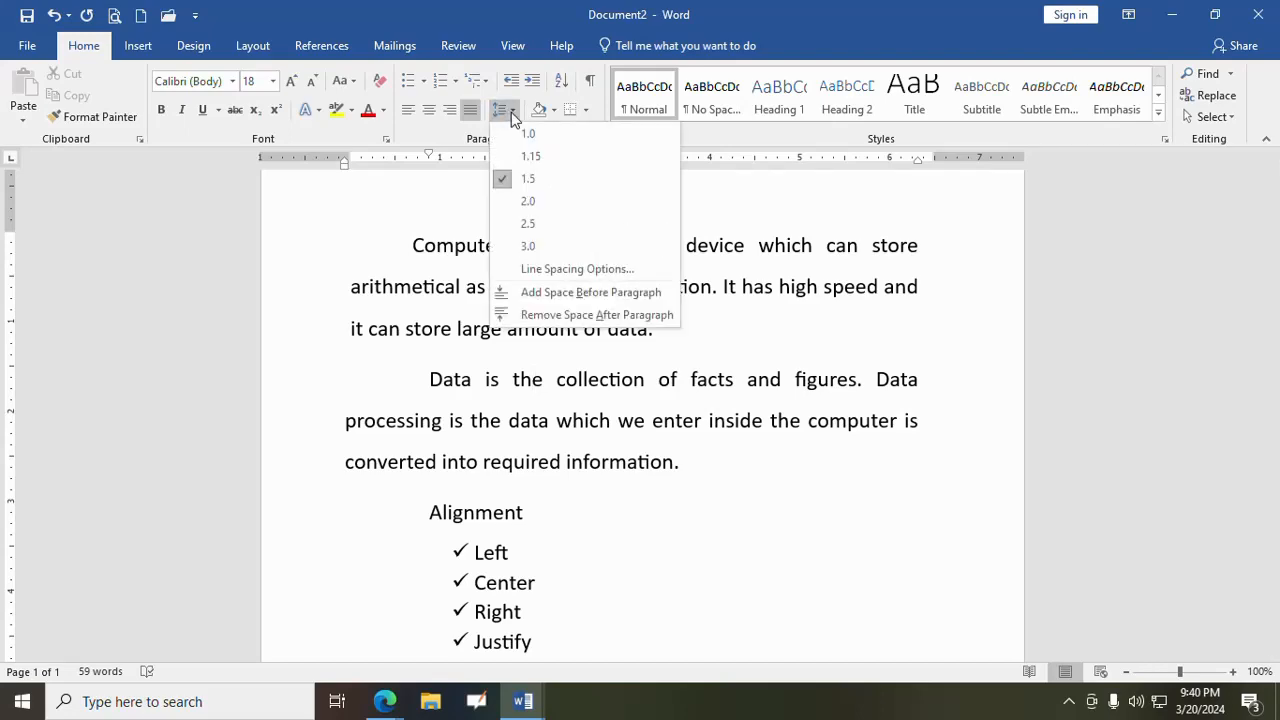
pyautogui.click(565, 269)
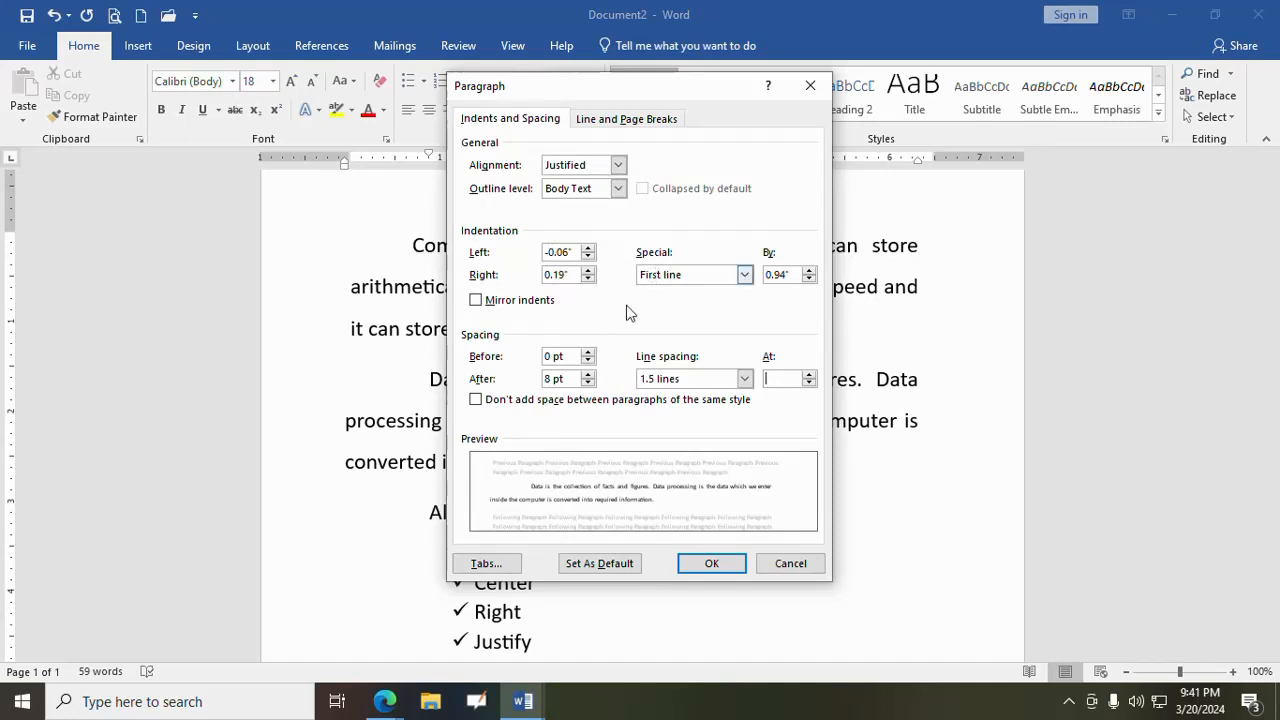
pyautogui.click(790, 563)
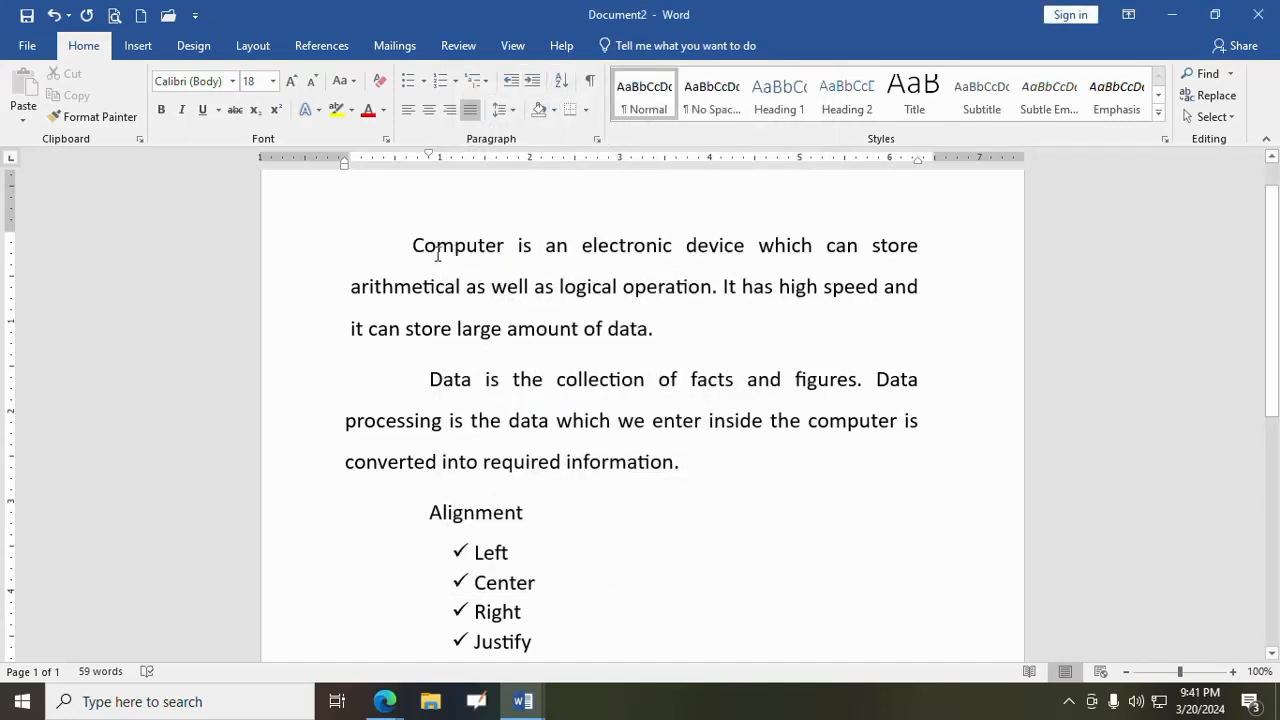
# - Shade the "Computer" paragraph light gray and the "Data" paragraph light gold
pyautogui.click(413, 247)
pyautogui.click(554, 110)
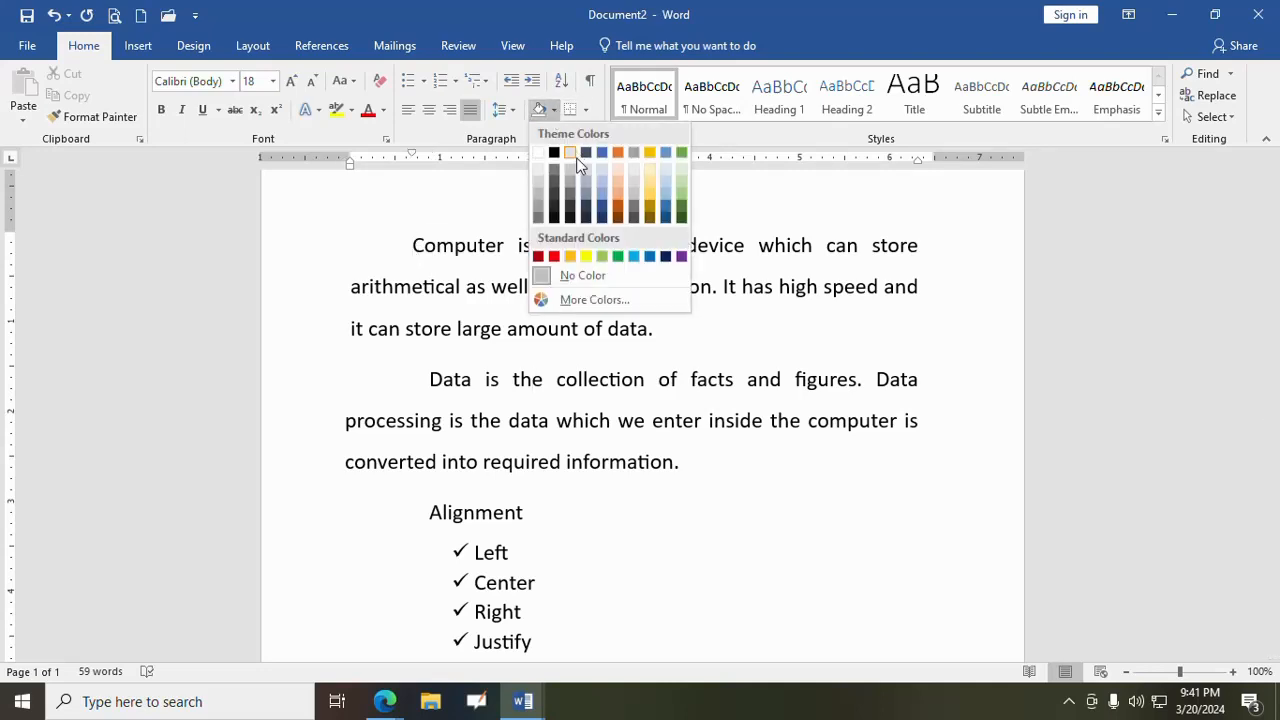
pyautogui.click(635, 188)
pyautogui.click(568, 380)
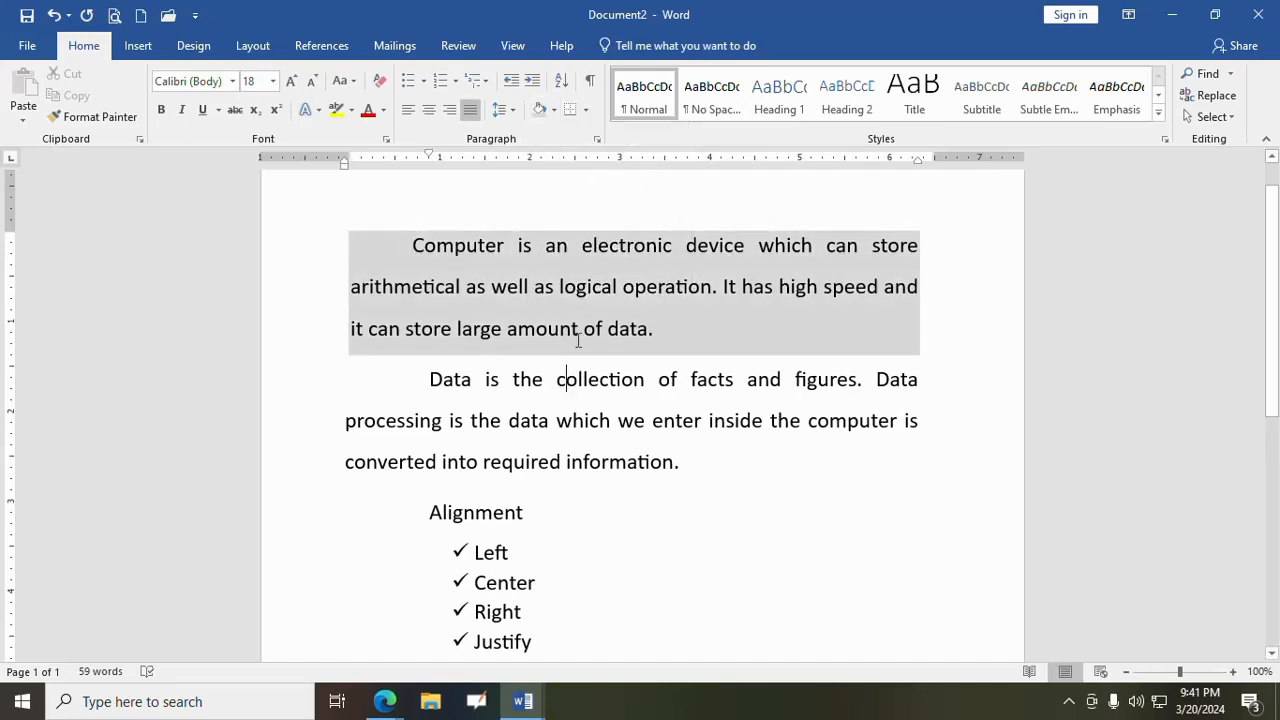
pyautogui.click(553, 110)
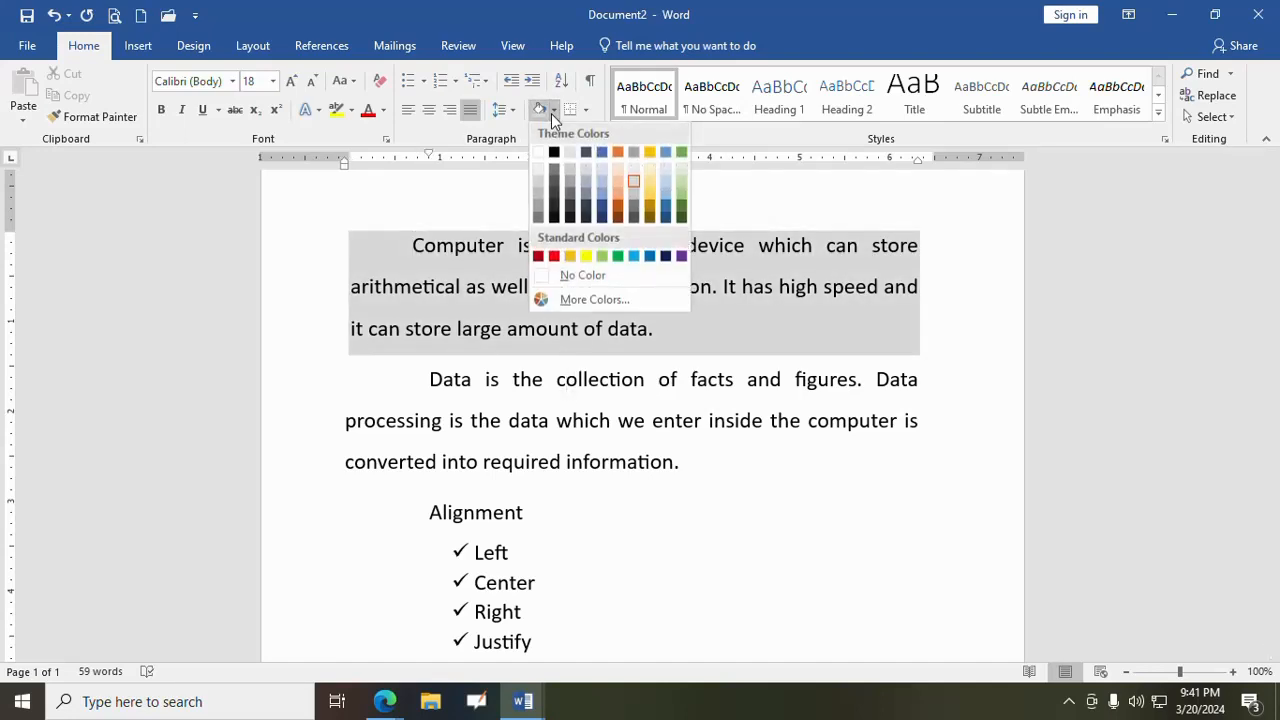
pyautogui.click(652, 169)
# - Add outside borders around the "Computer" paragraph and the "Data" paragraph
pyautogui.click(497, 245)
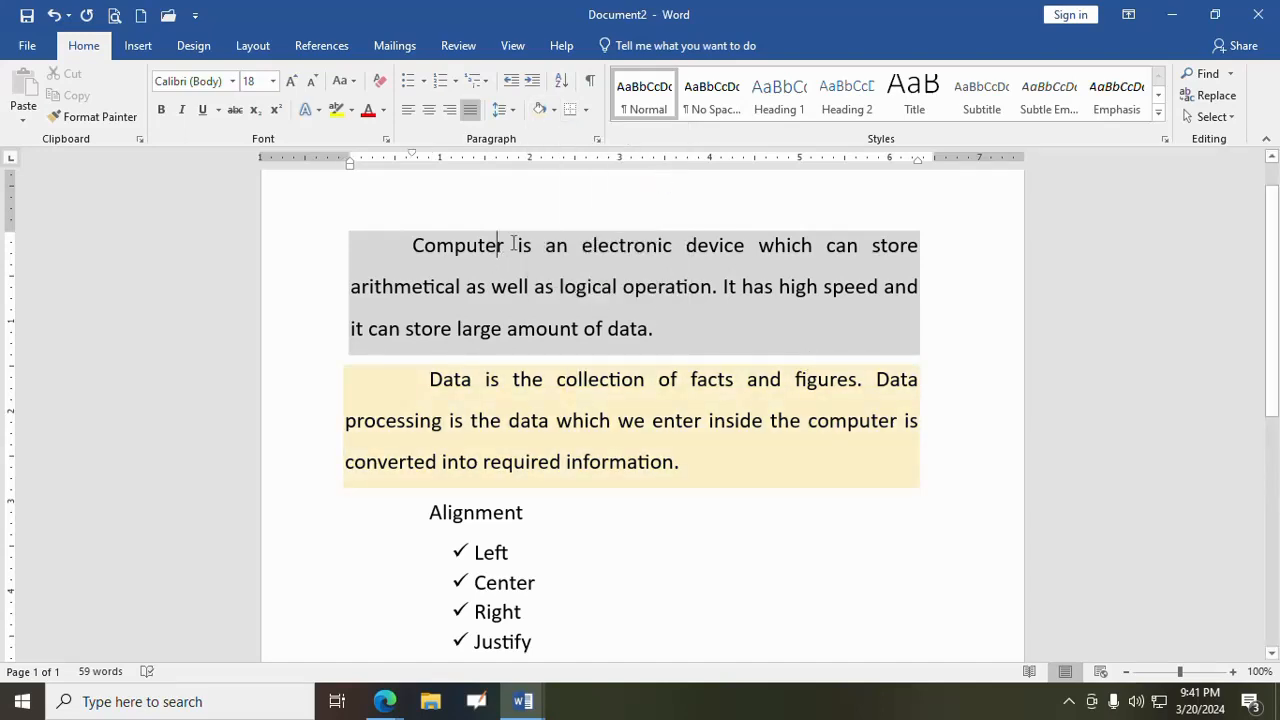
pyautogui.click(585, 112)
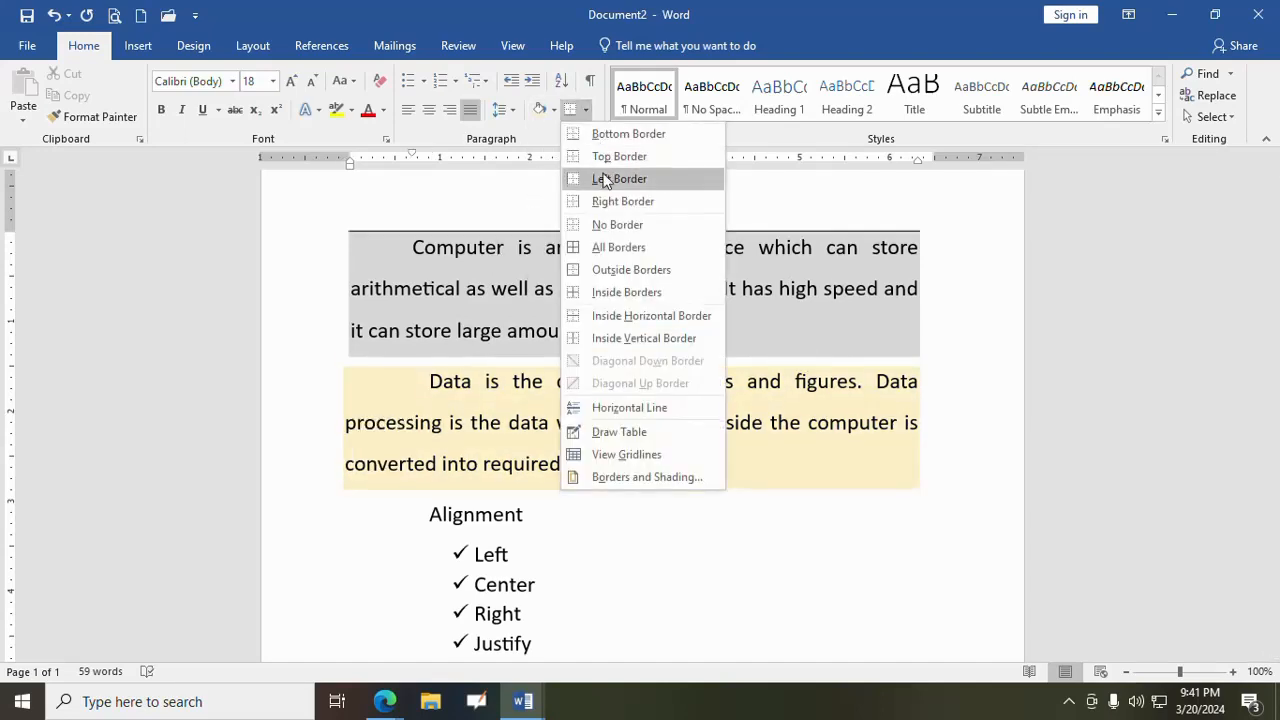
pyautogui.click(614, 270)
pyautogui.click(585, 110)
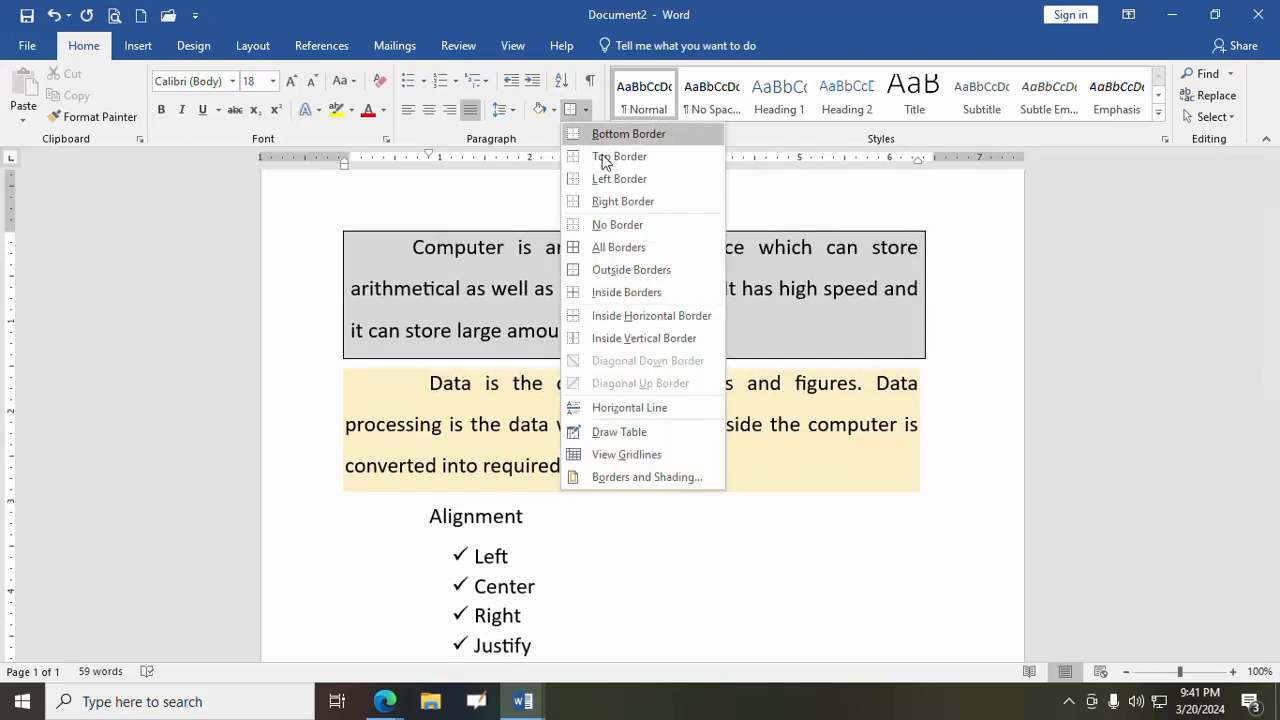
pyautogui.click(616, 270)
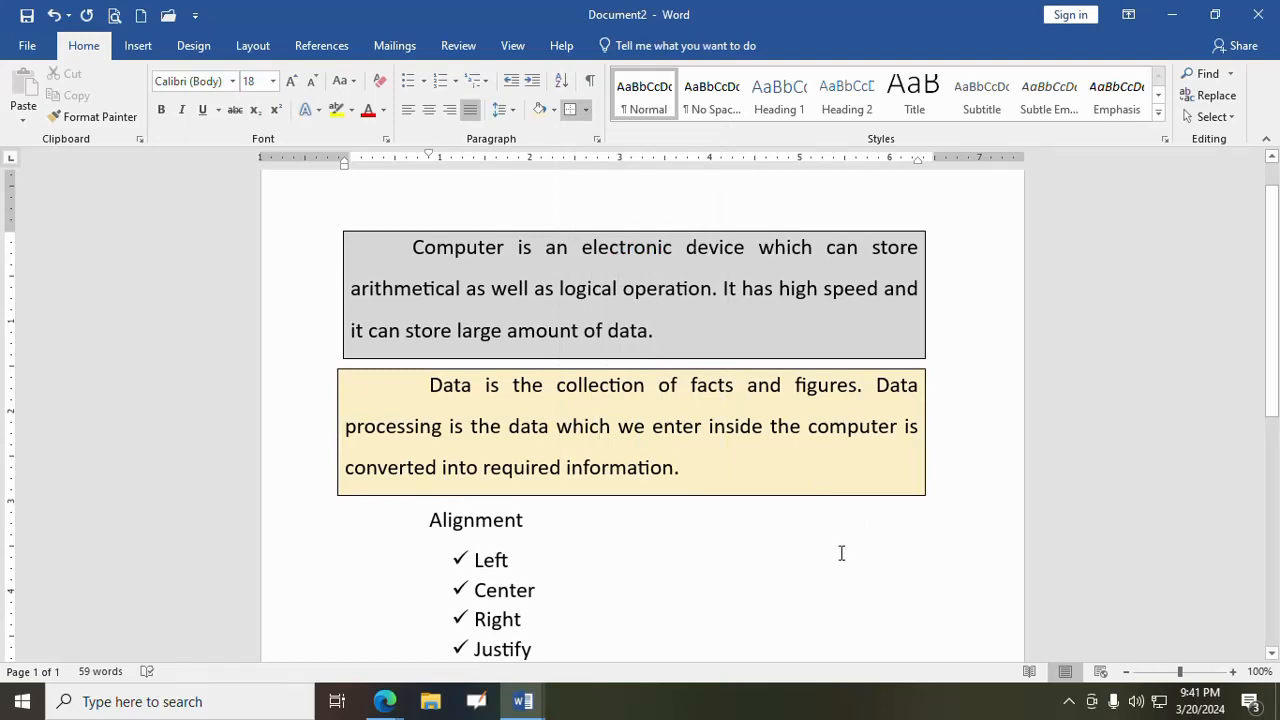
# - Clear all formatting from the "Computer" paragraph and the "Data" paragraph
pyautogui.moveTo(413, 247); pyautogui.dragTo(677, 329)
pyautogui.click(377, 81)
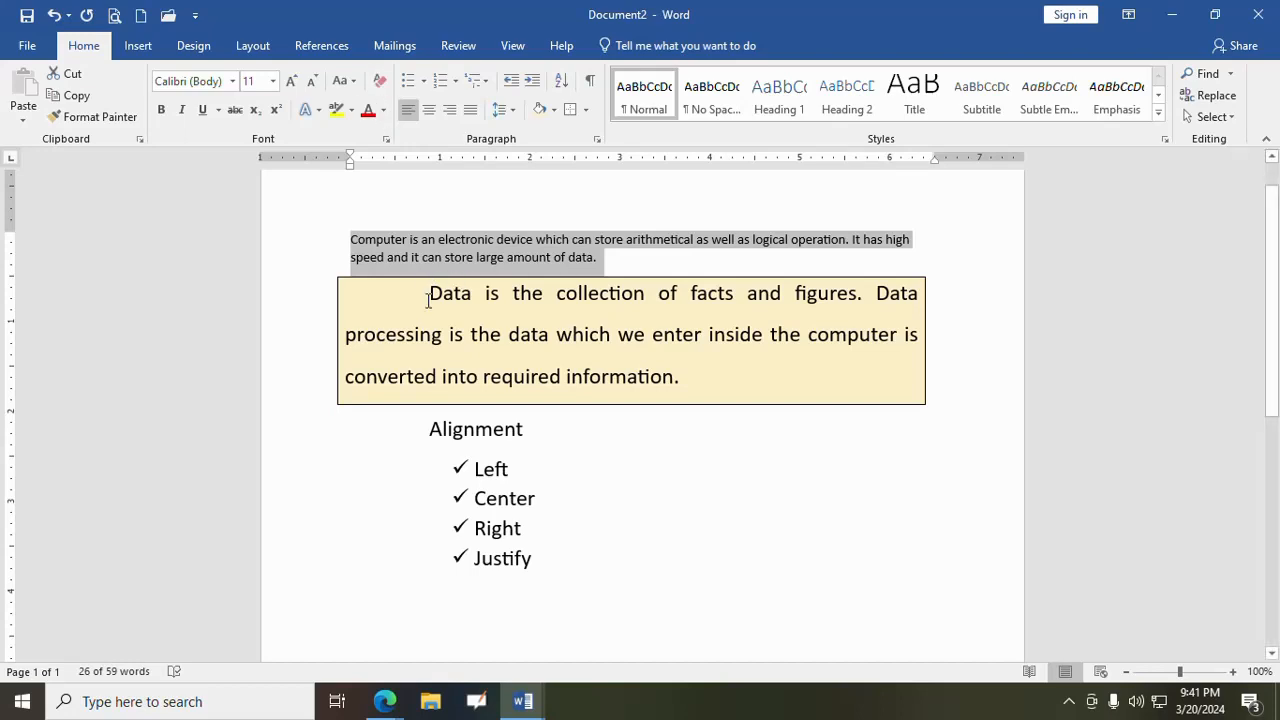
pyautogui.moveTo(428, 291); pyautogui.dragTo(740, 371)
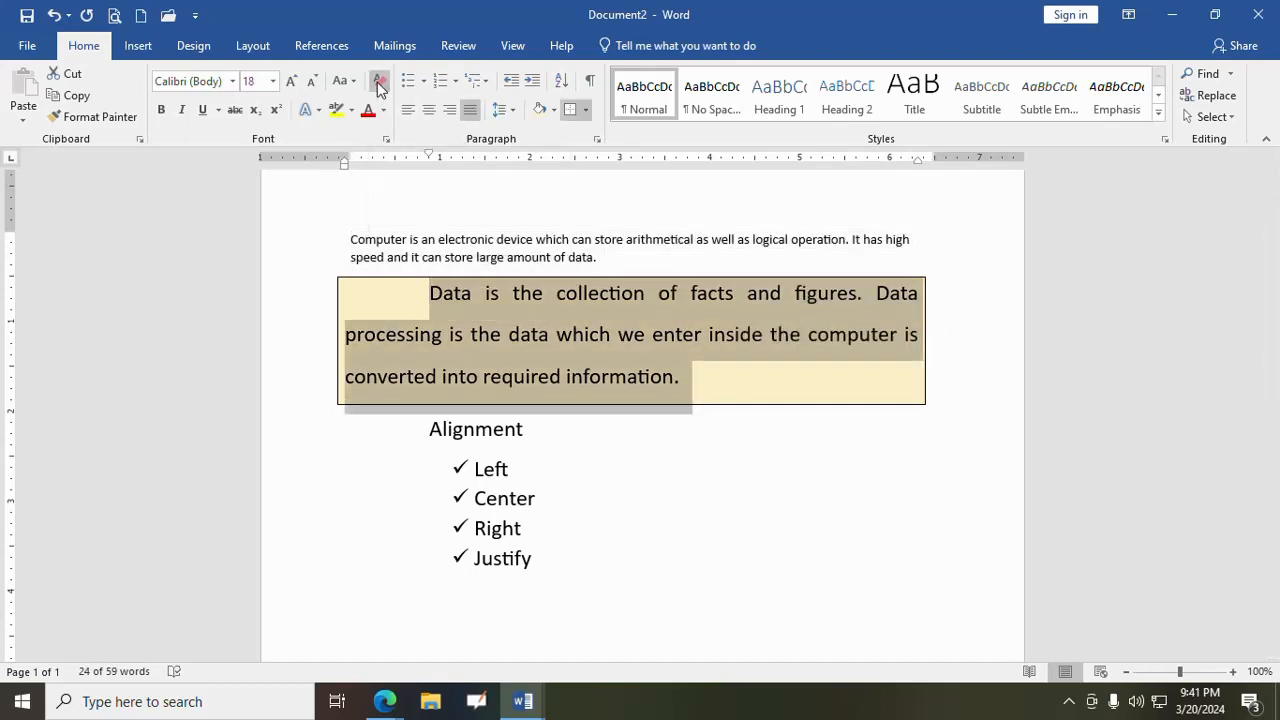
pyautogui.click(377, 82)
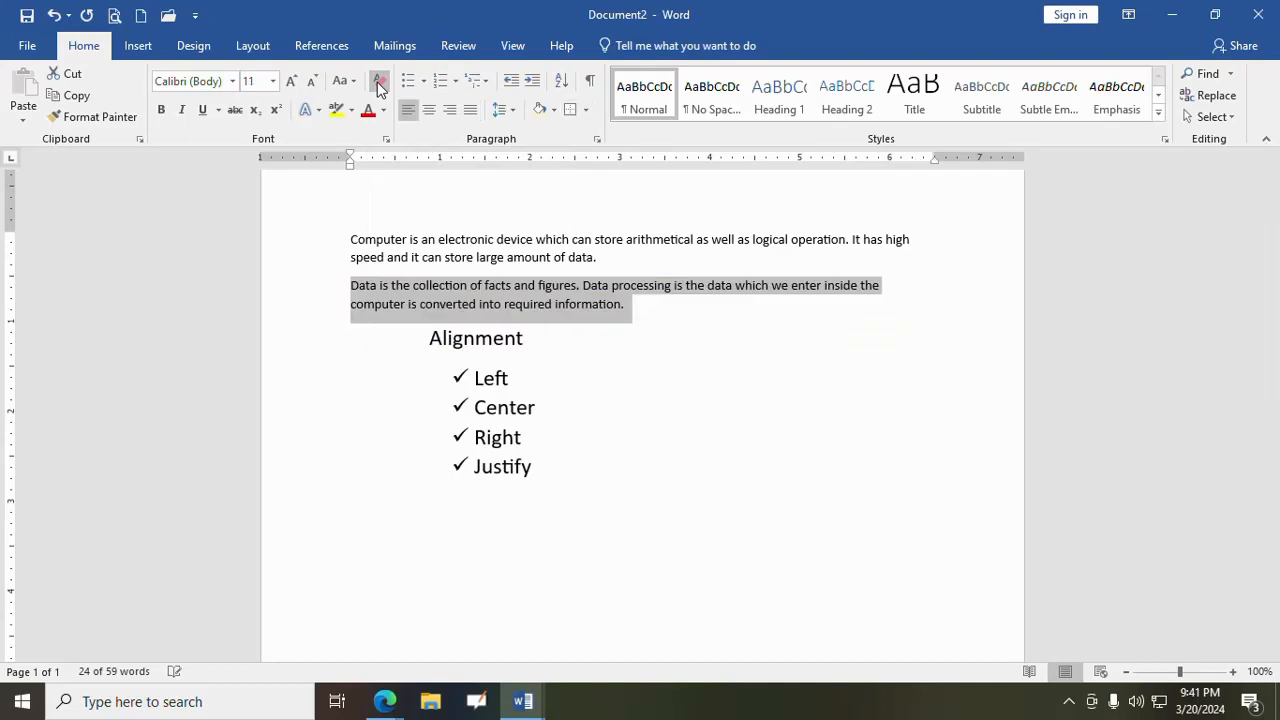
pyautogui.click(648, 318)
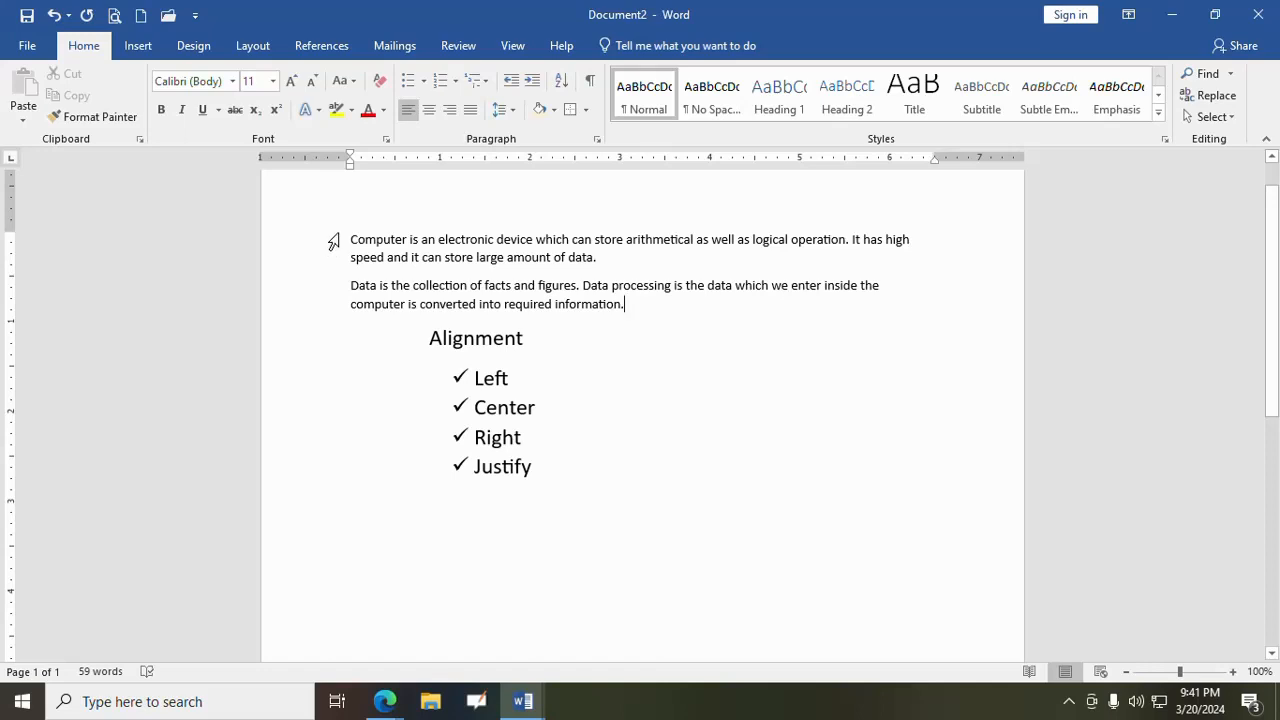
# - Format the "Computer" paragraph as Arial, size 16, with 2.0 line spacing, and clear that formatting again
pyautogui.moveTo(350, 240); pyautogui.dragTo(604, 255)
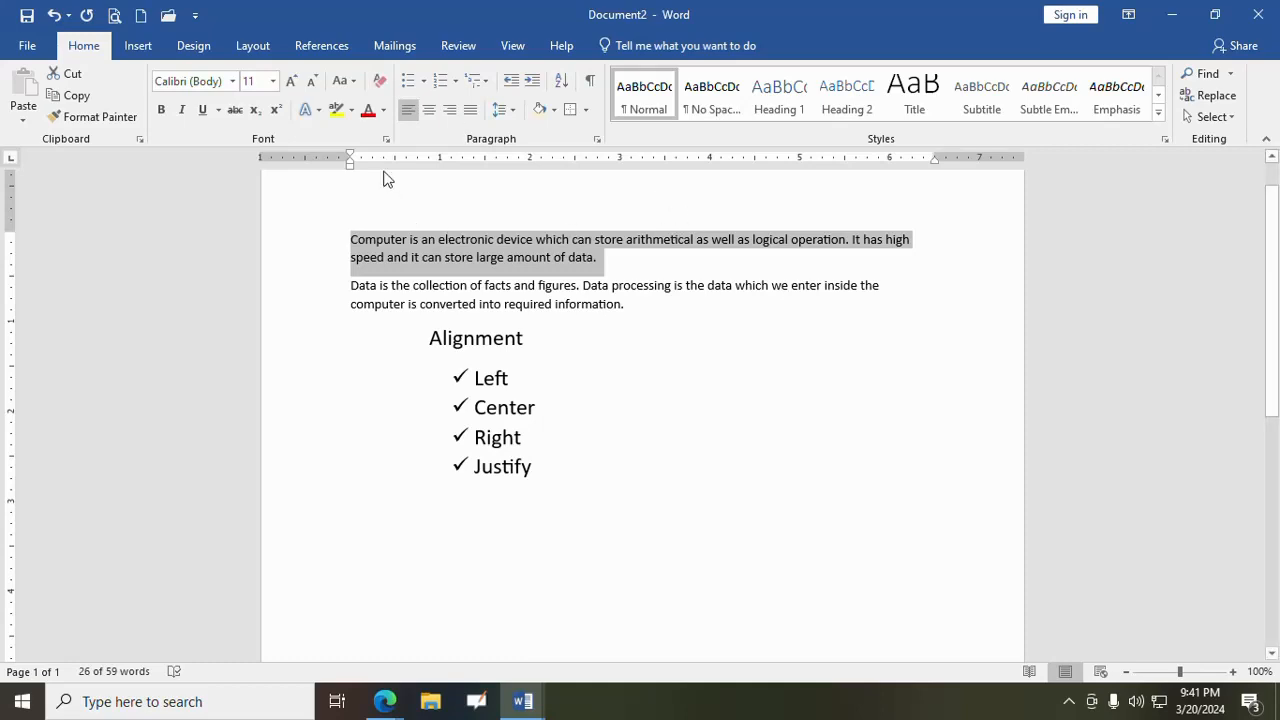
pyautogui.click(272, 81)
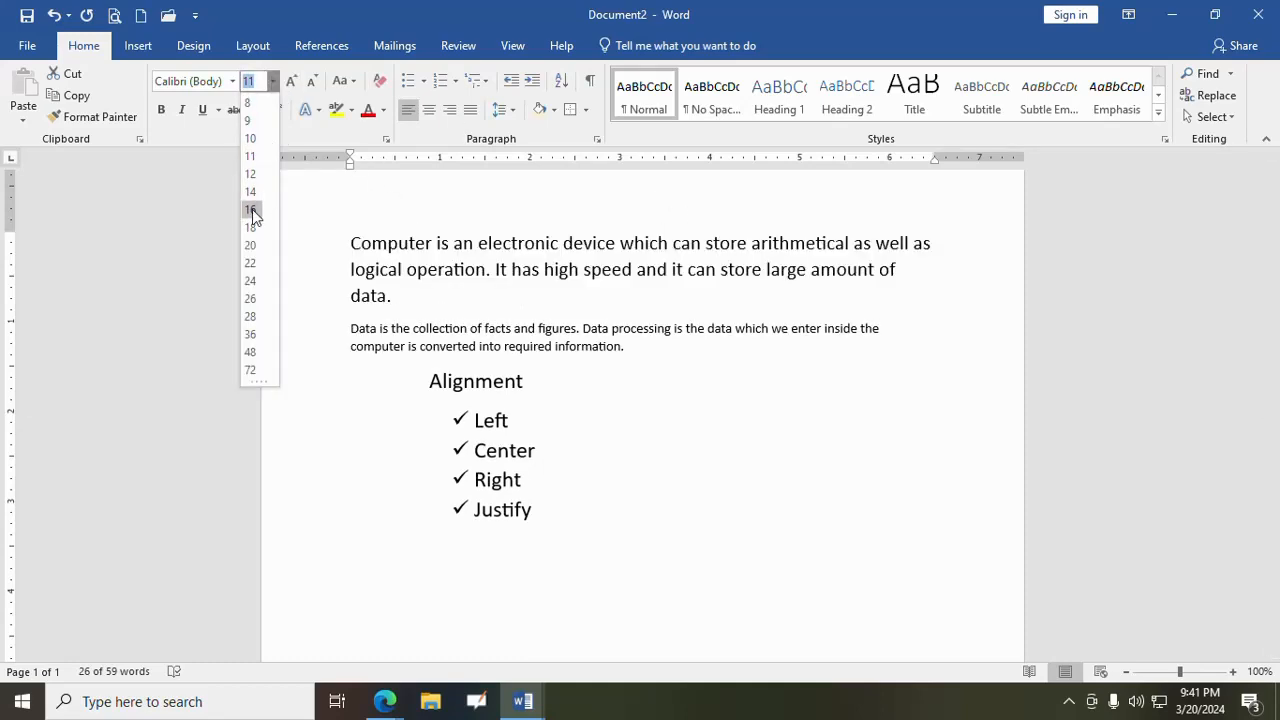
pyautogui.click(252, 209)
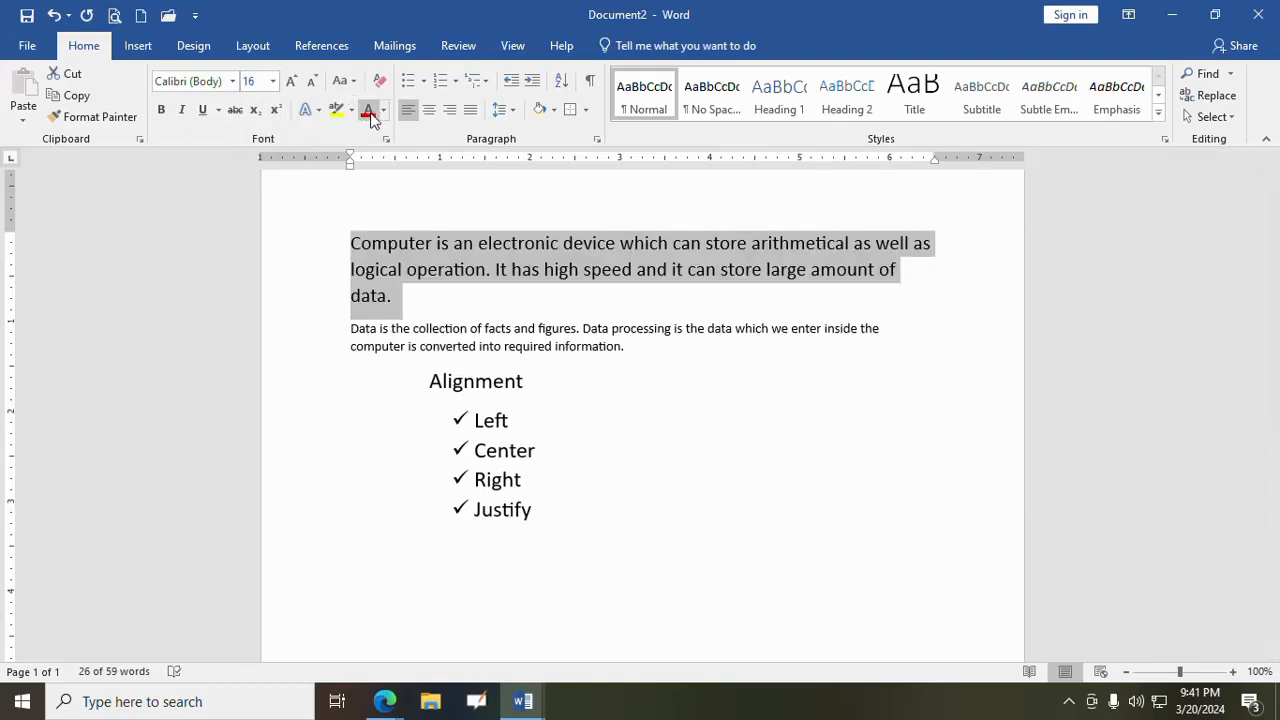
pyautogui.click(512, 112)
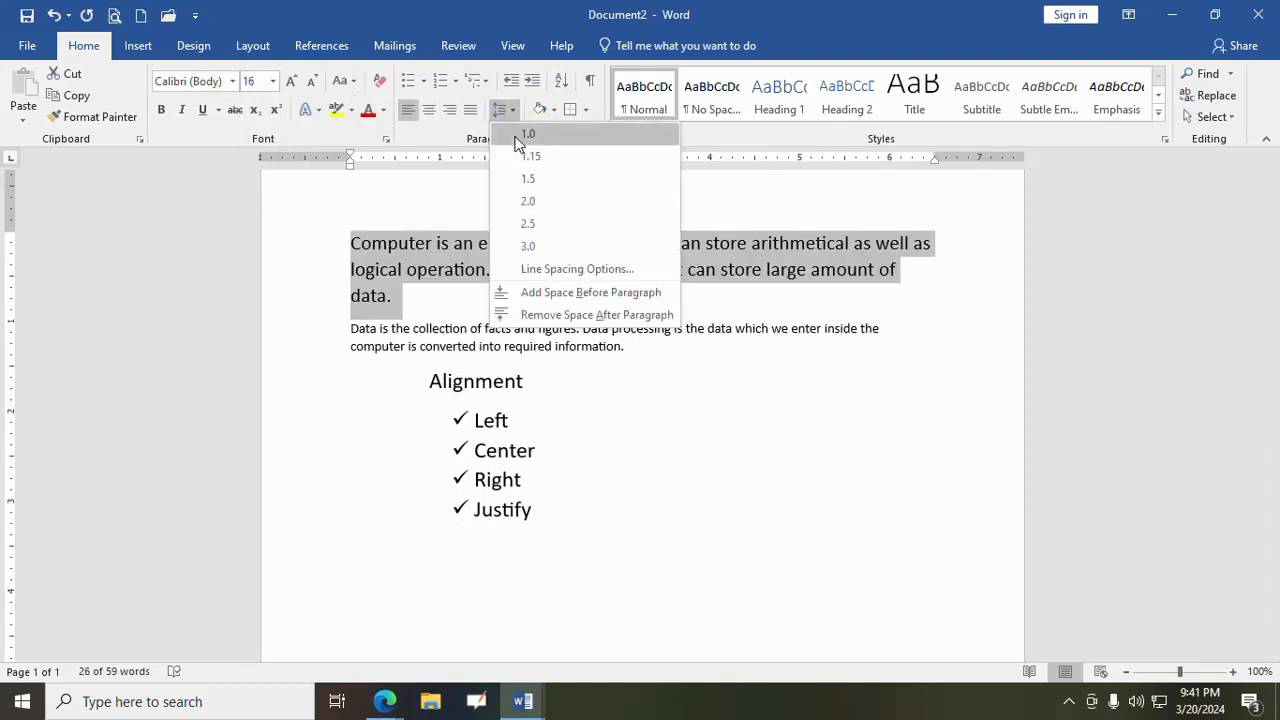
pyautogui.click(527, 203)
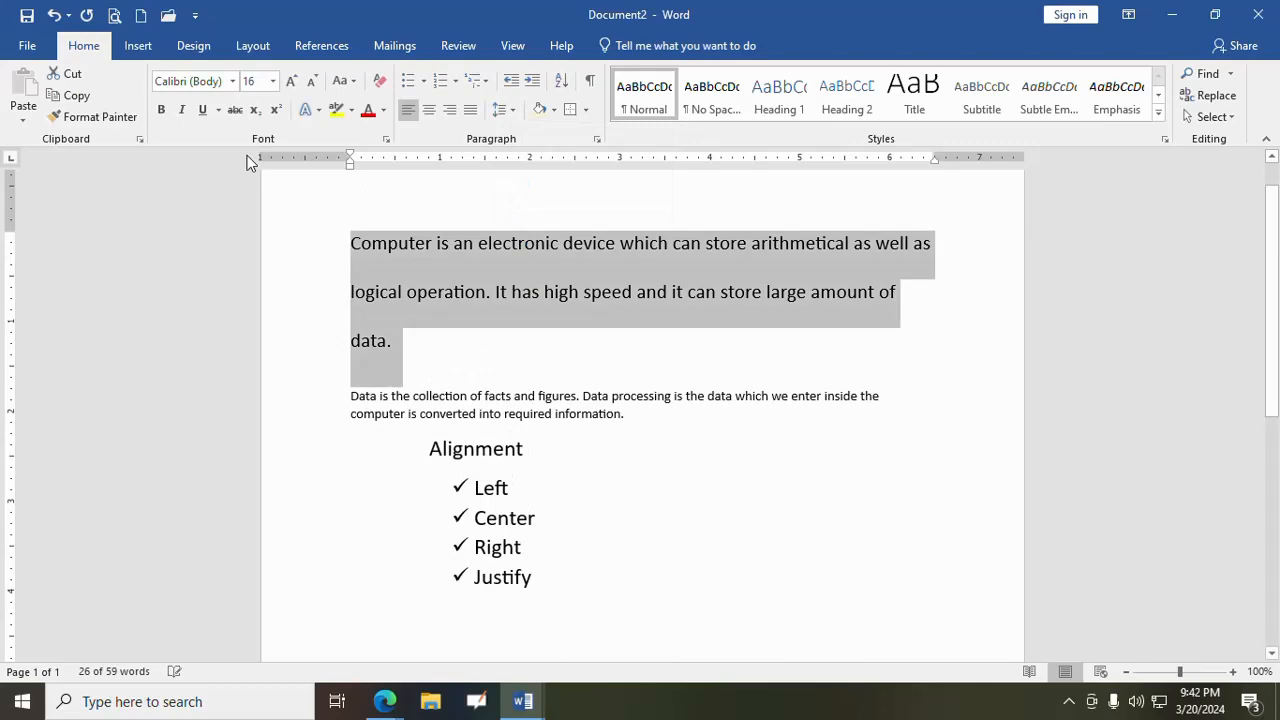
pyautogui.click(232, 81)
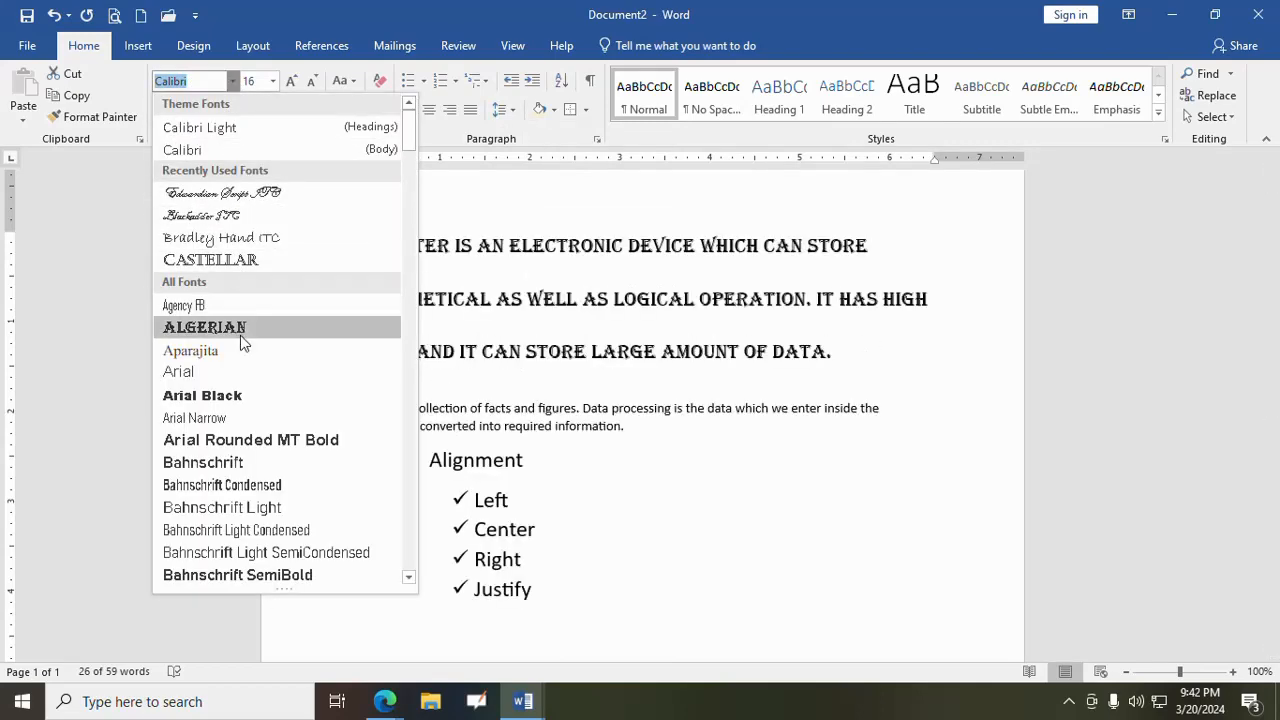
pyautogui.click(250, 372)
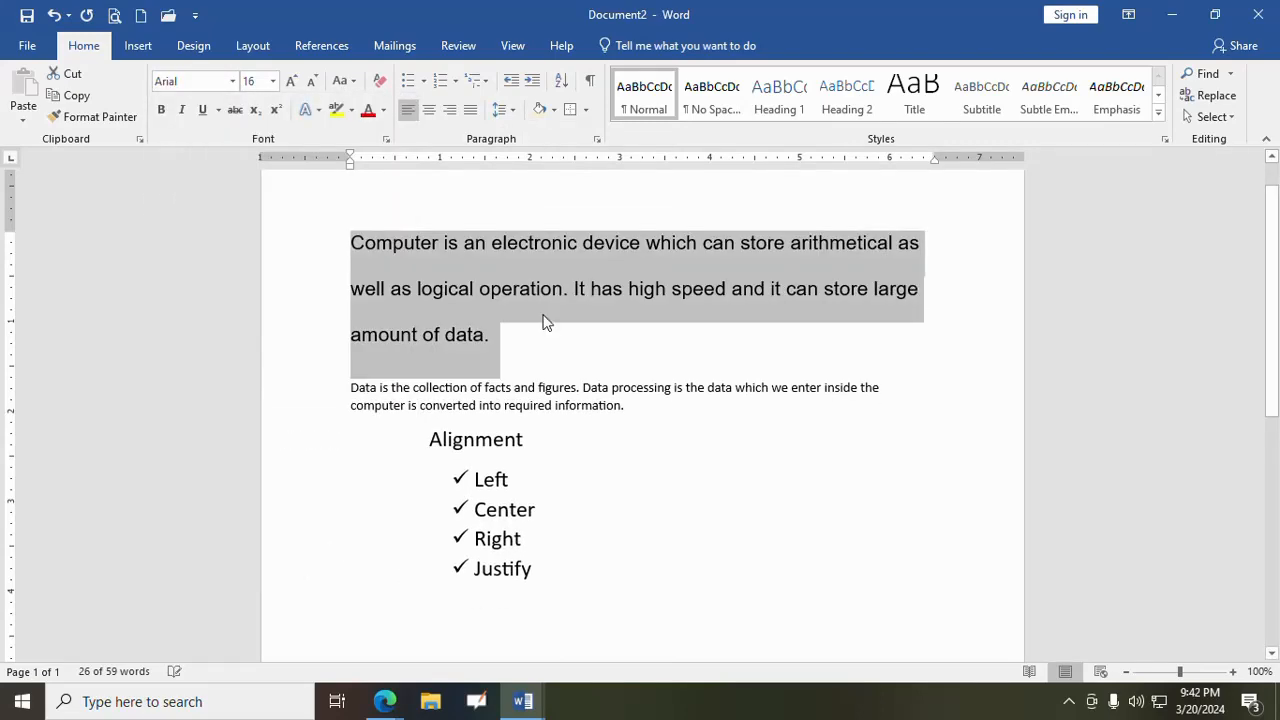
pyautogui.click(380, 81)
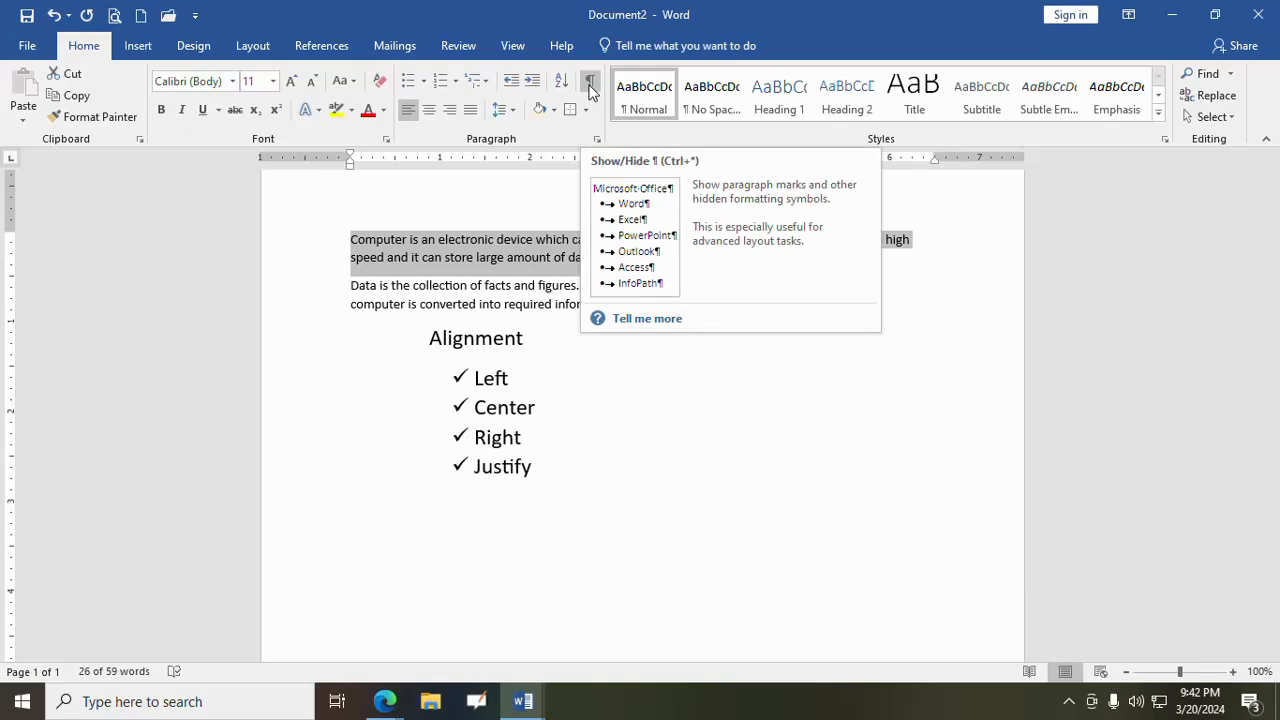
# - Toggle the display of paragraph marks and hidden formatting symbols on and off, leaving them hidden
pyautogui.click(589, 90)
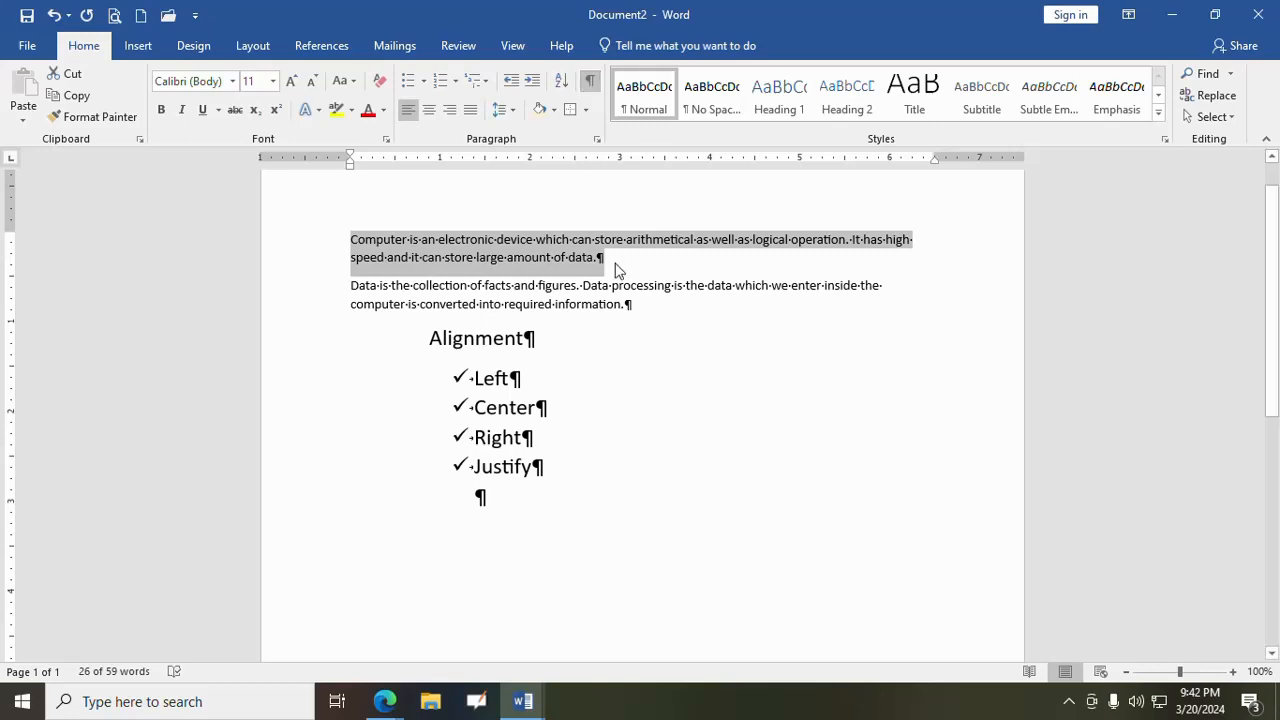
pyautogui.click(590, 86)
pyautogui.click(590, 86)
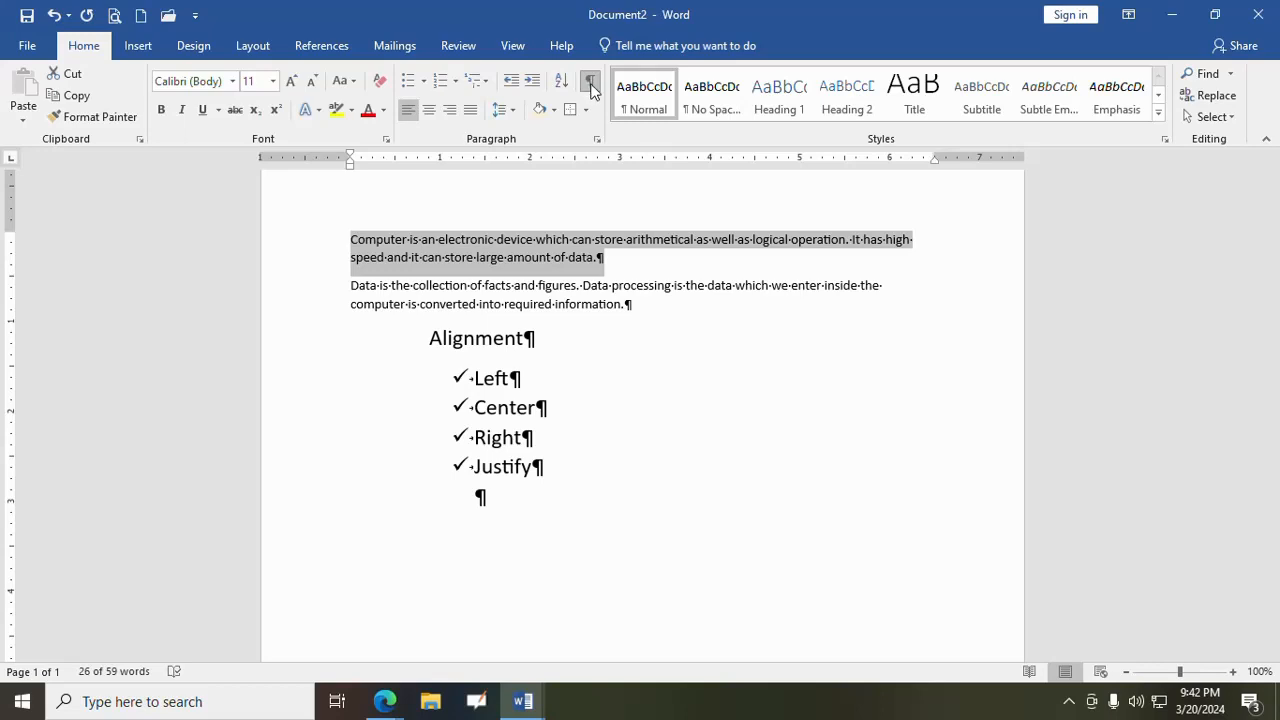
pyautogui.click(590, 86)
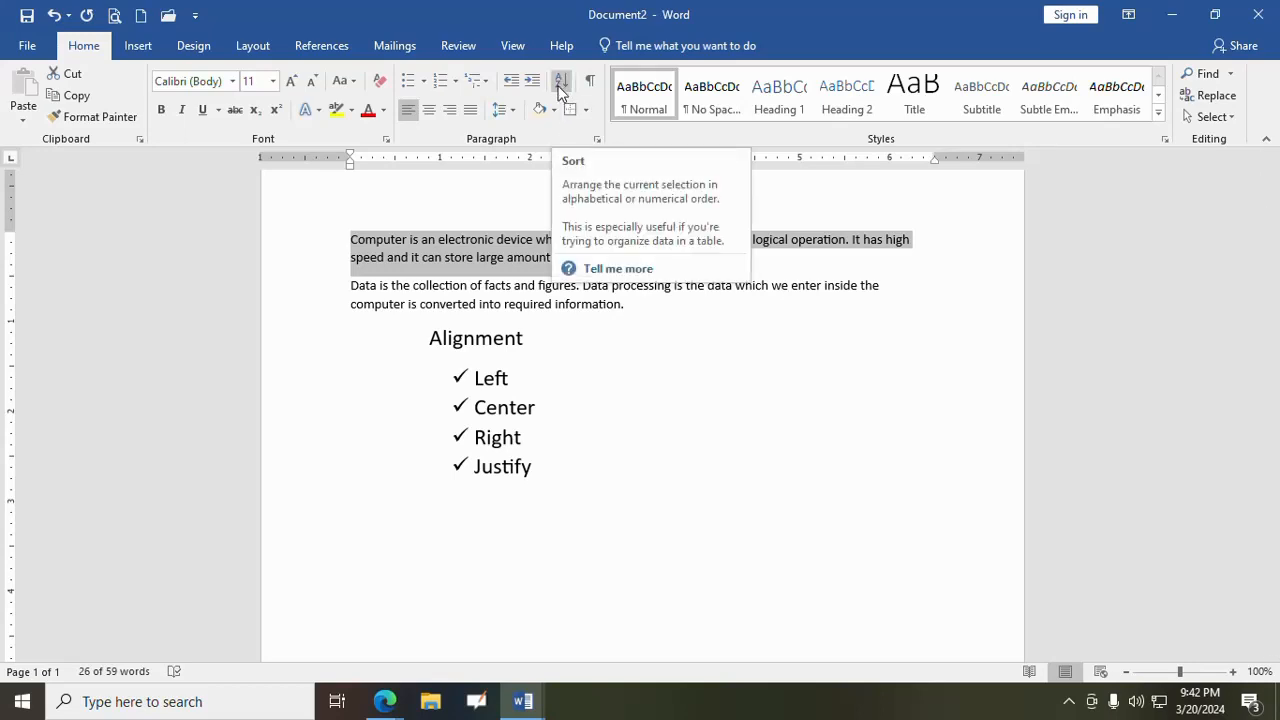
# - Sort the four bulleted items under "Alignment" as text in ascending order
pyautogui.moveTo(472, 378); pyautogui.dragTo(557, 476)
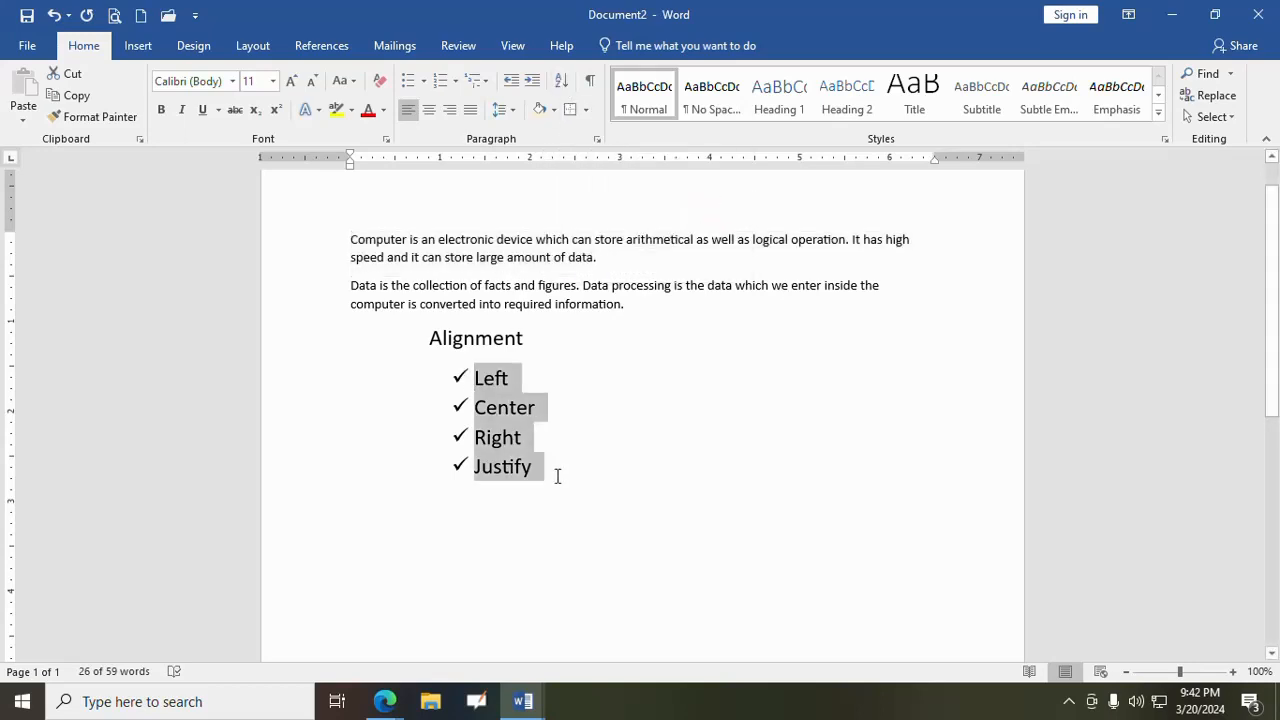
pyautogui.click(563, 80)
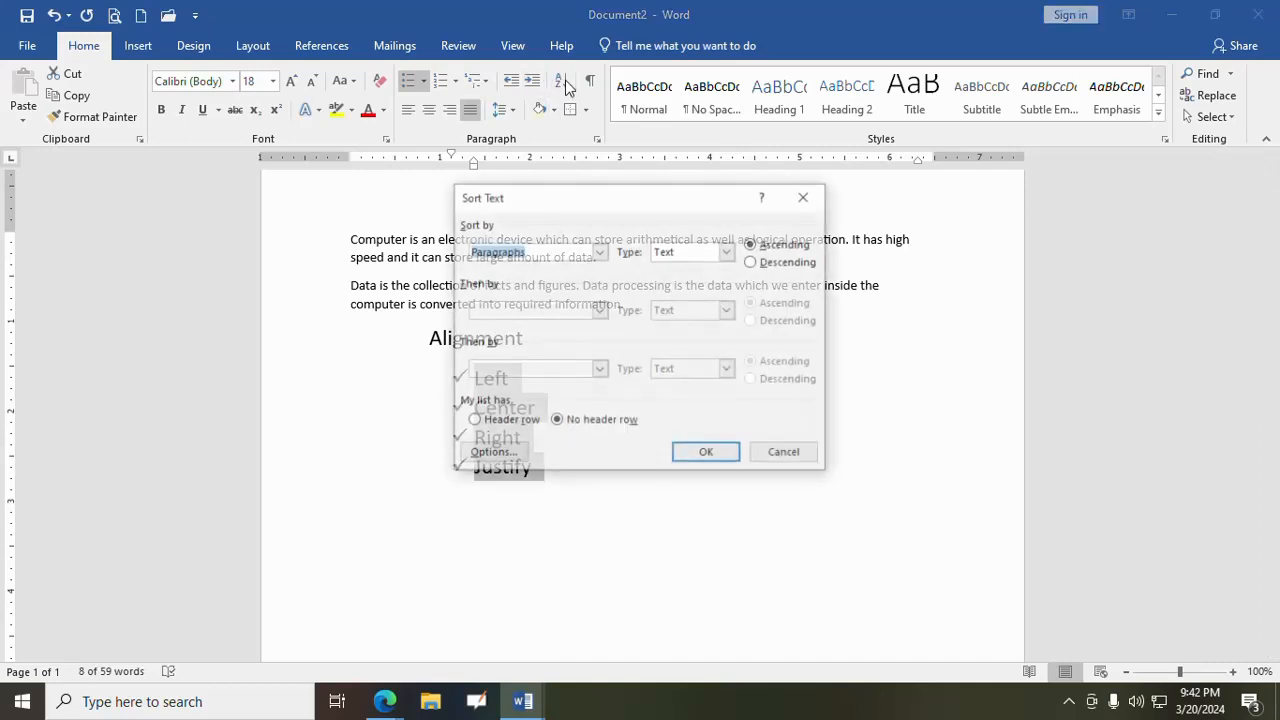
pyautogui.click(704, 455)
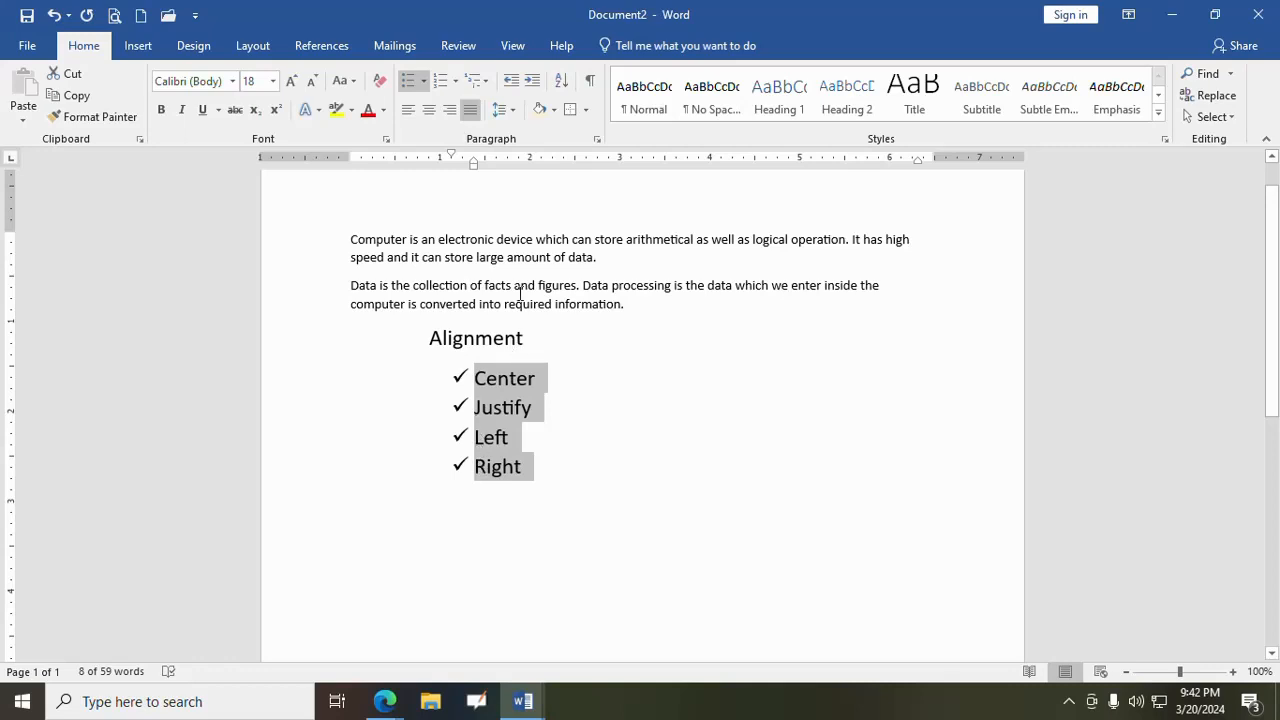
# - Sort the bulleted items under "Alignment" in descending order
pyautogui.click(561, 80)
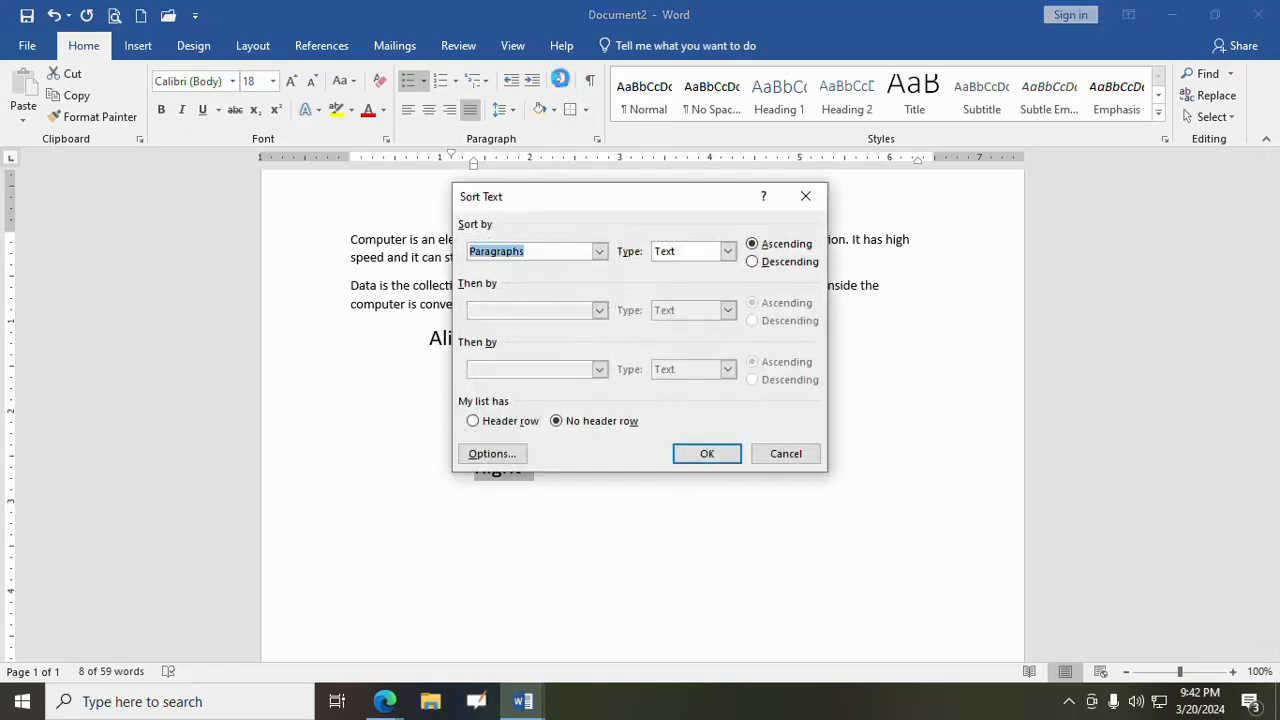
pyautogui.click(767, 266)
pyautogui.click(707, 453)
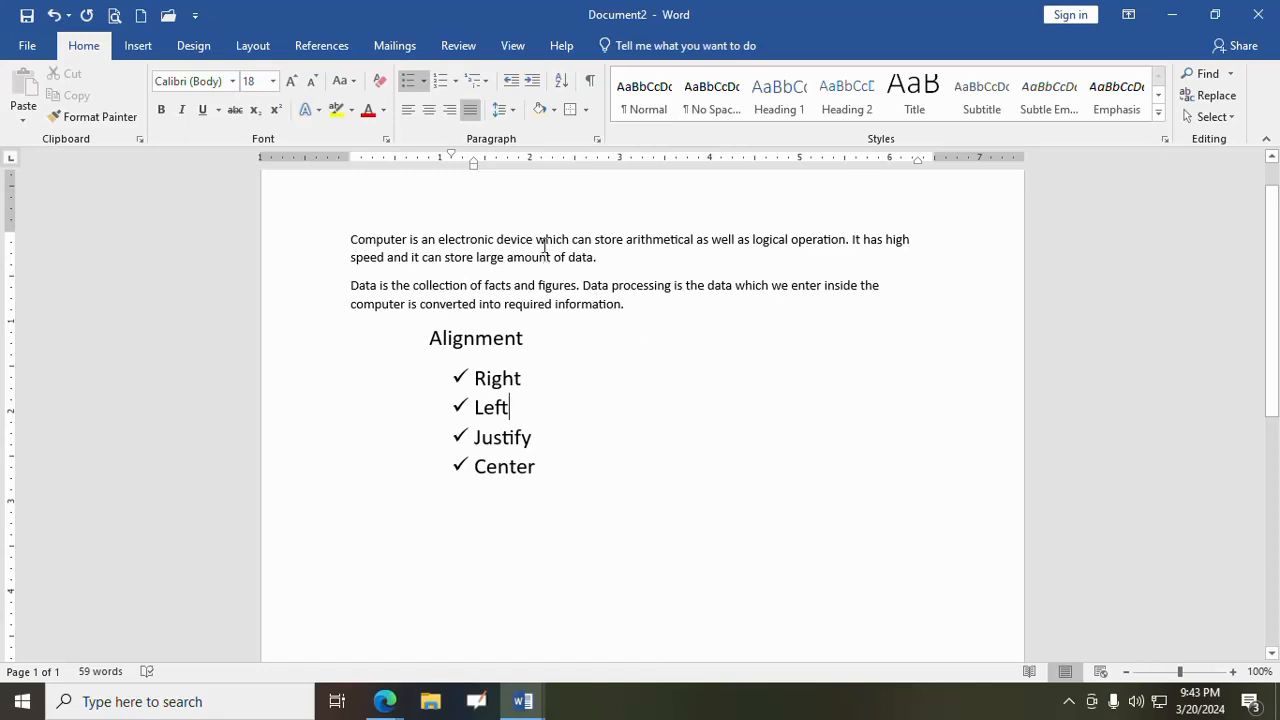
# - Make the first word "Computer" bold, underlined and size 14, and apply the Heading 1 style to it
pyautogui.scroll(1, 426, 255)
pyautogui.click(350, 288)
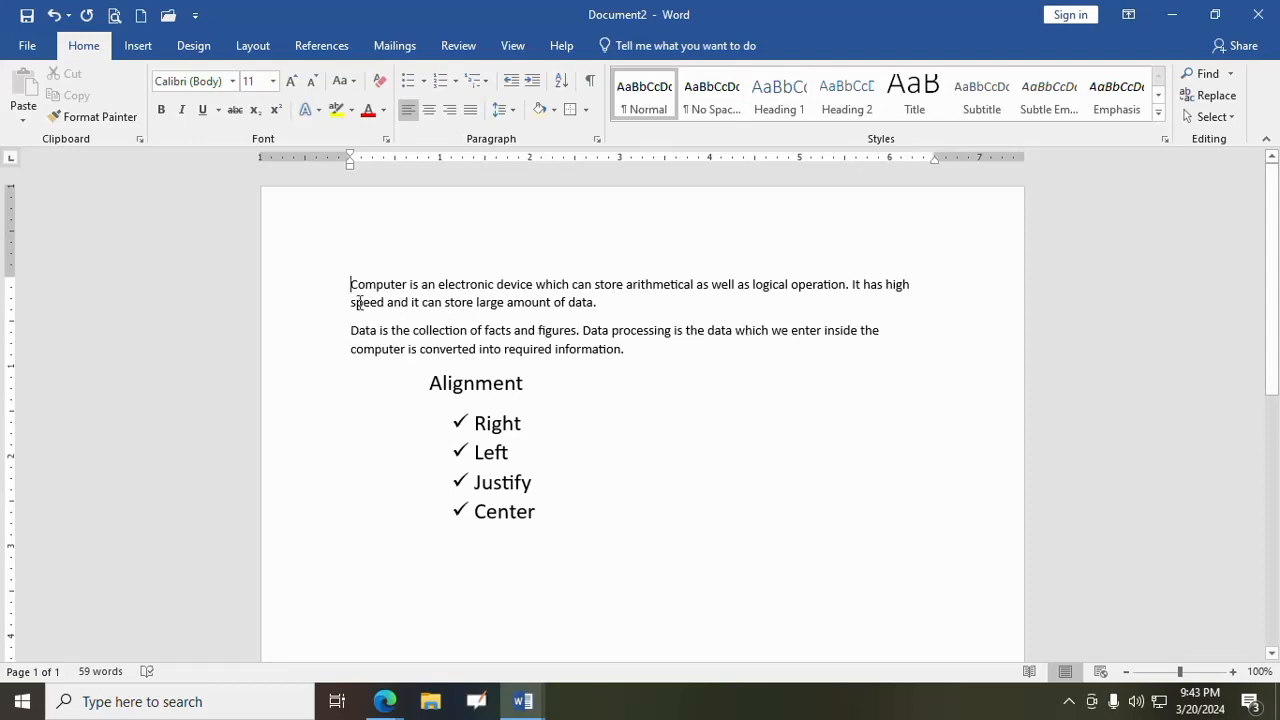
pyautogui.moveTo(350, 284); pyautogui.dragTo(405, 282)
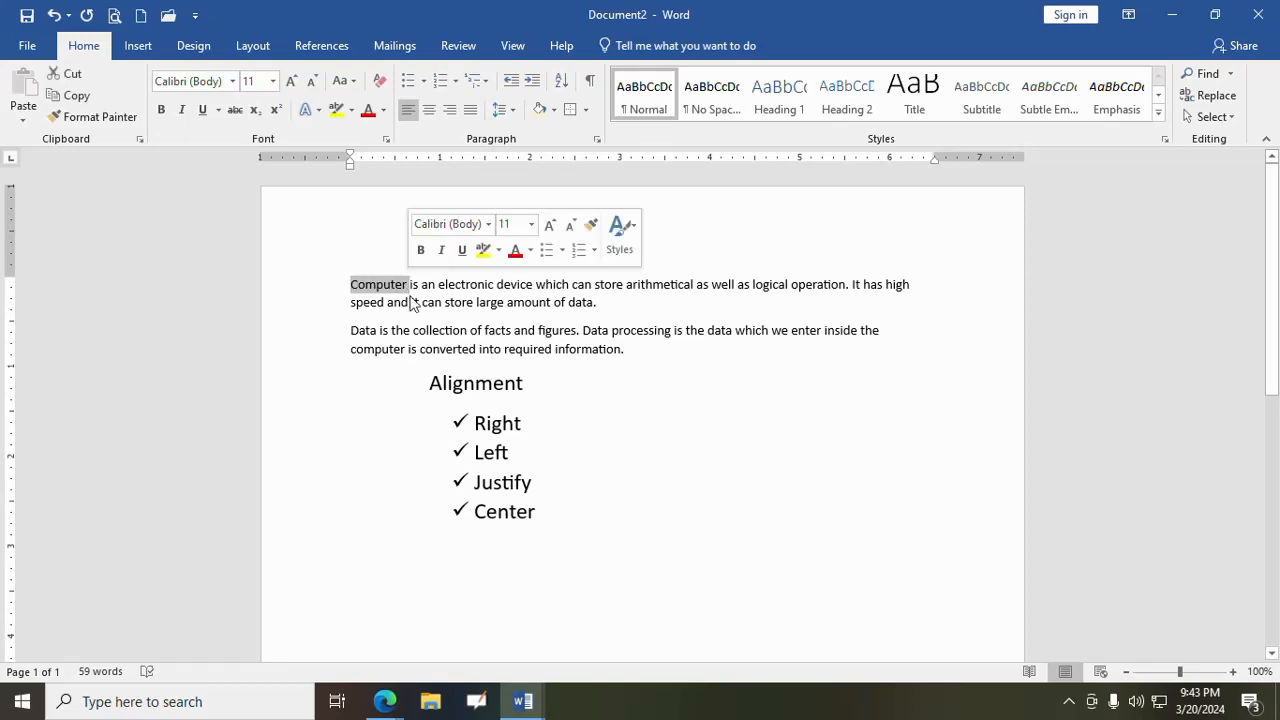
pyautogui.click(161, 109)
pyautogui.click(204, 117)
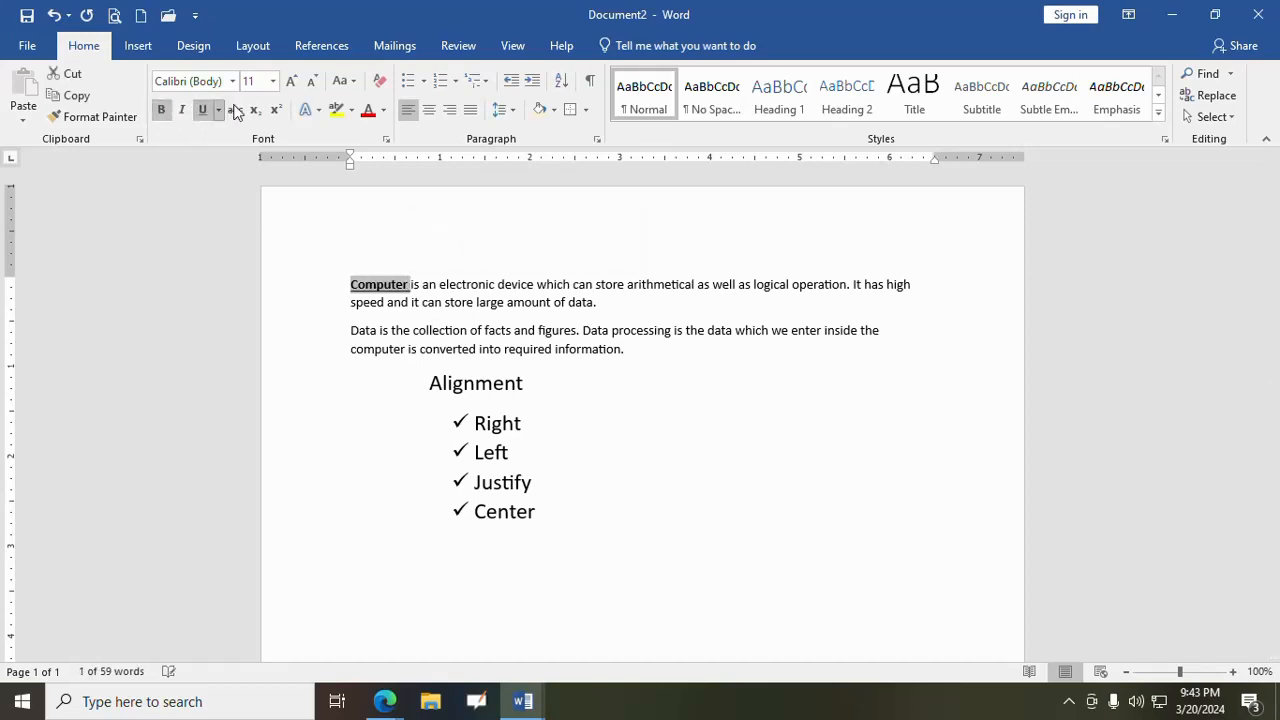
pyautogui.click(289, 80)
pyautogui.click(289, 80)
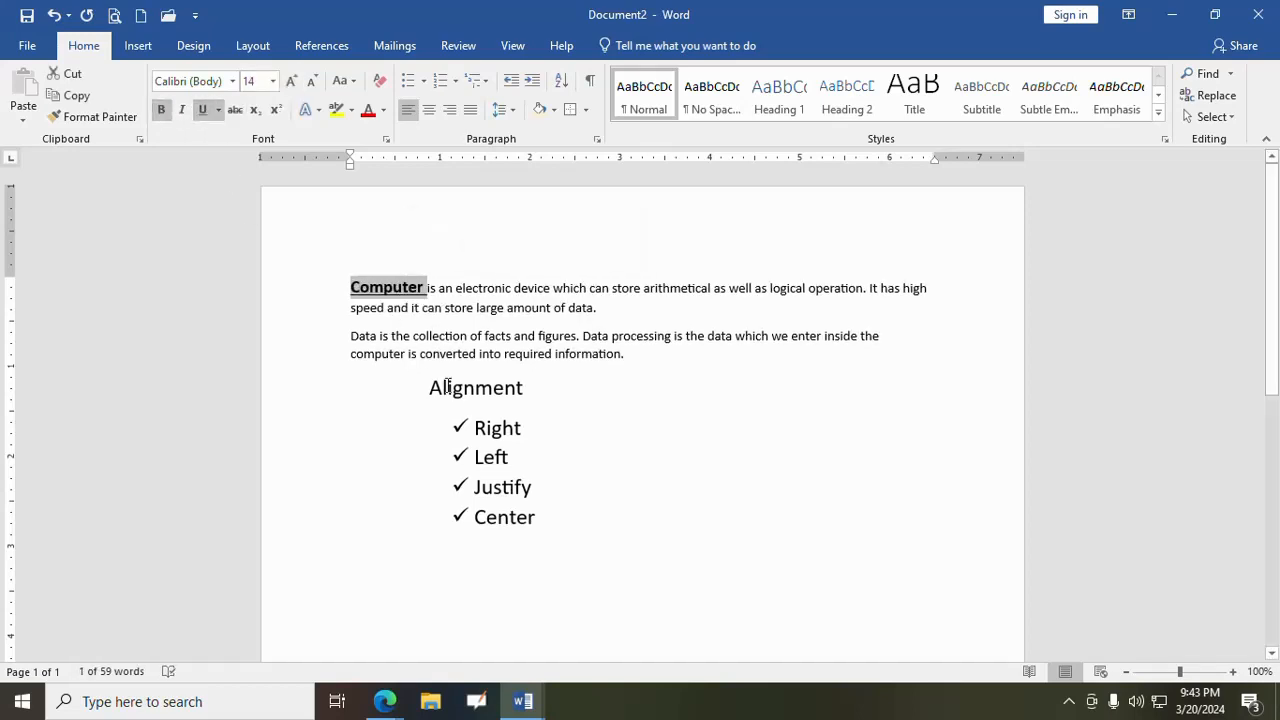
pyautogui.click(785, 100)
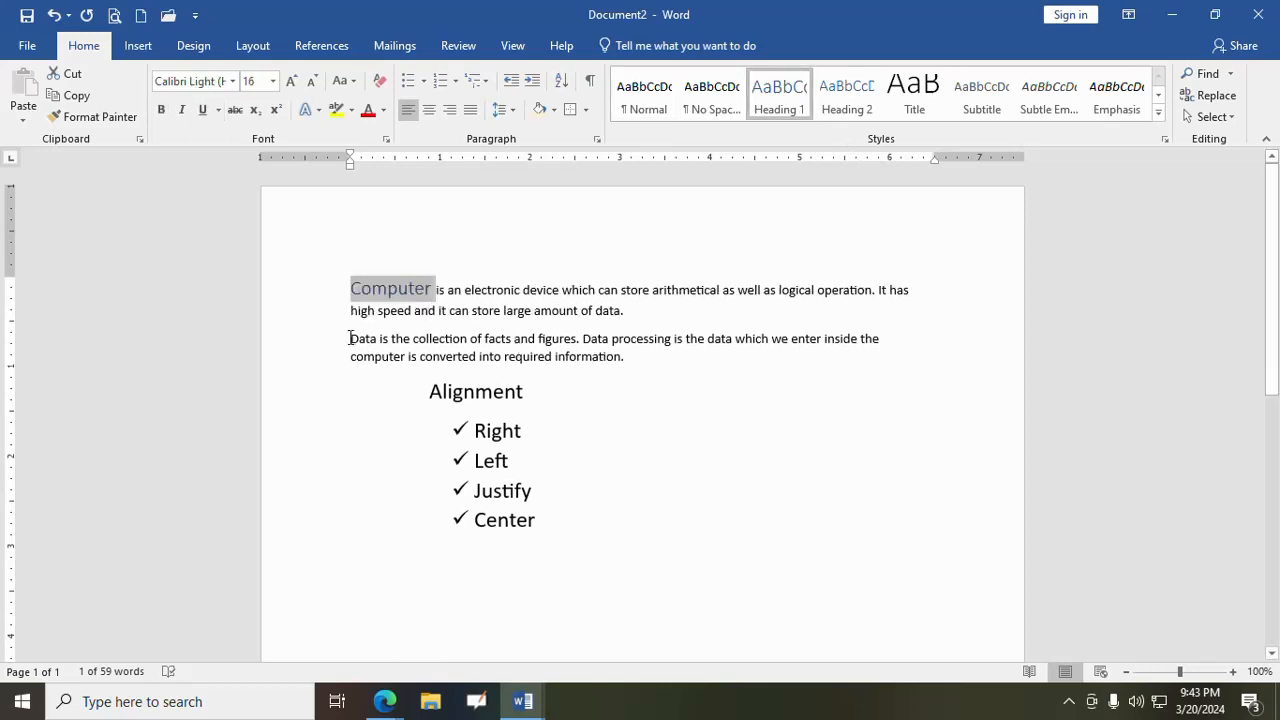
# - Apply the Heading 2 style to the word "Data" and the Heading 3 style to the "Alignment" line
pyautogui.moveTo(349, 338); pyautogui.dragTo(377, 340)
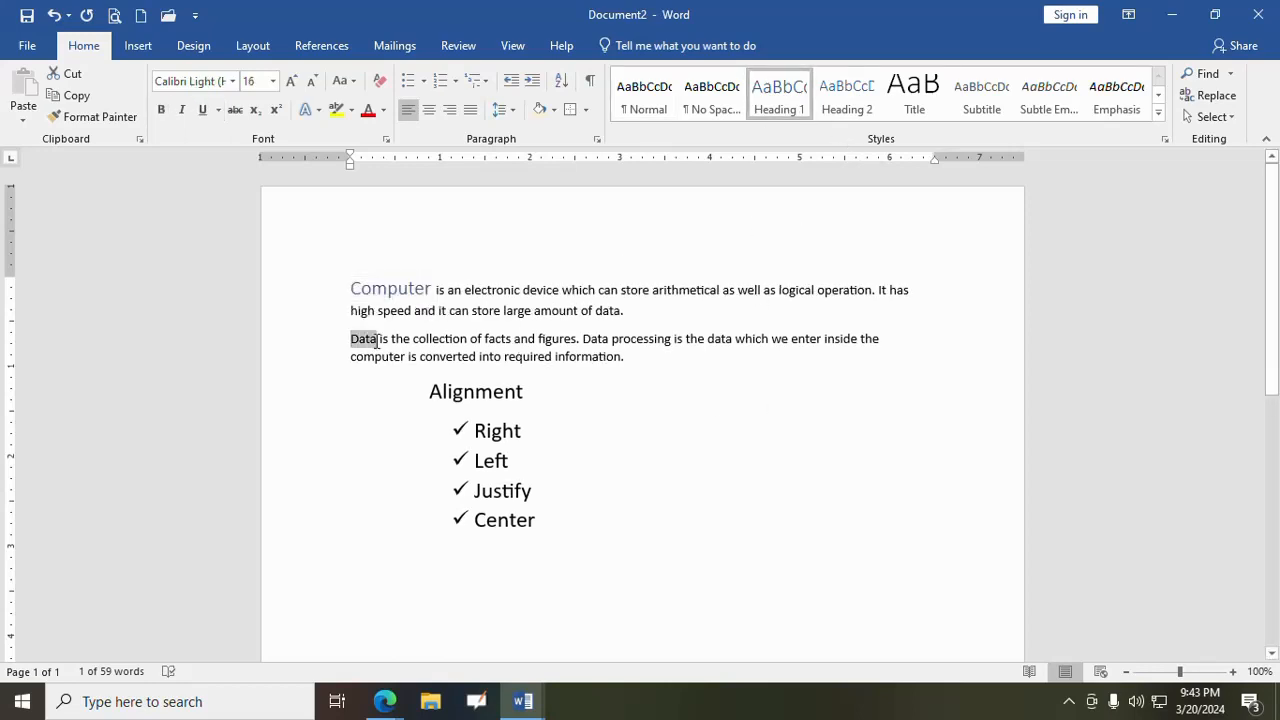
pyautogui.click(836, 110)
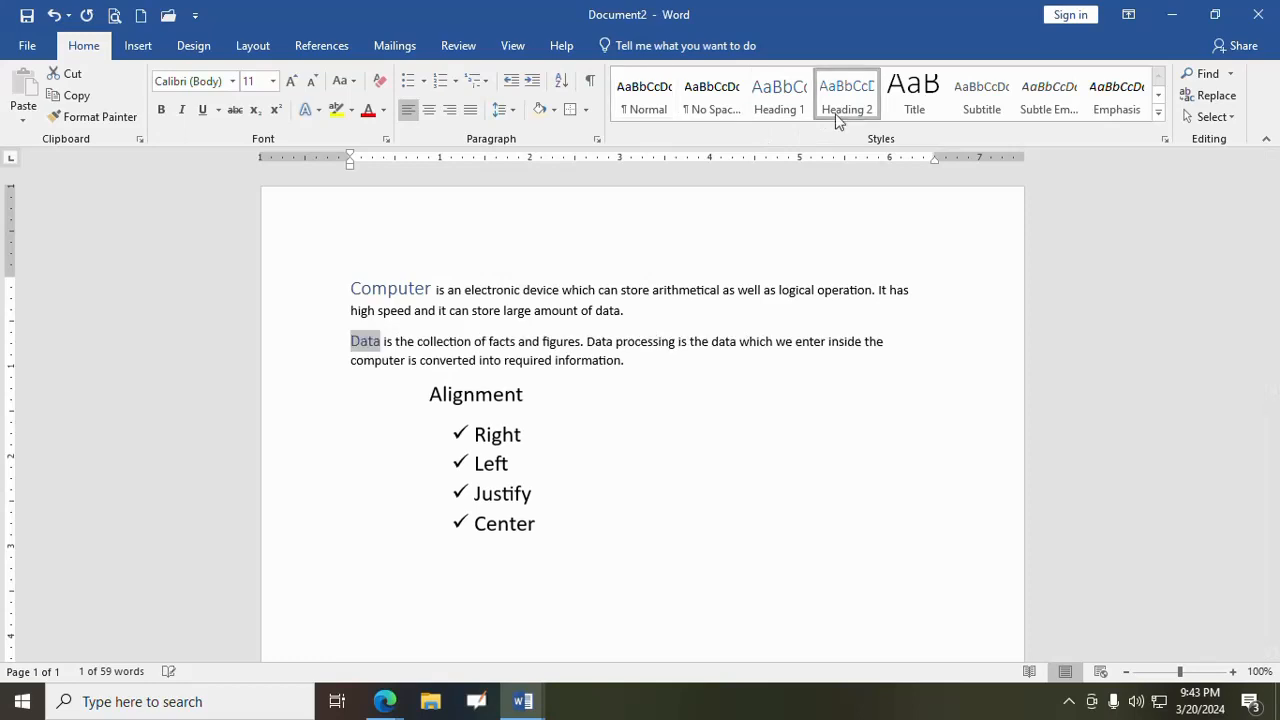
pyautogui.click(689, 472)
pyautogui.moveTo(431, 397); pyautogui.dragTo(536, 397)
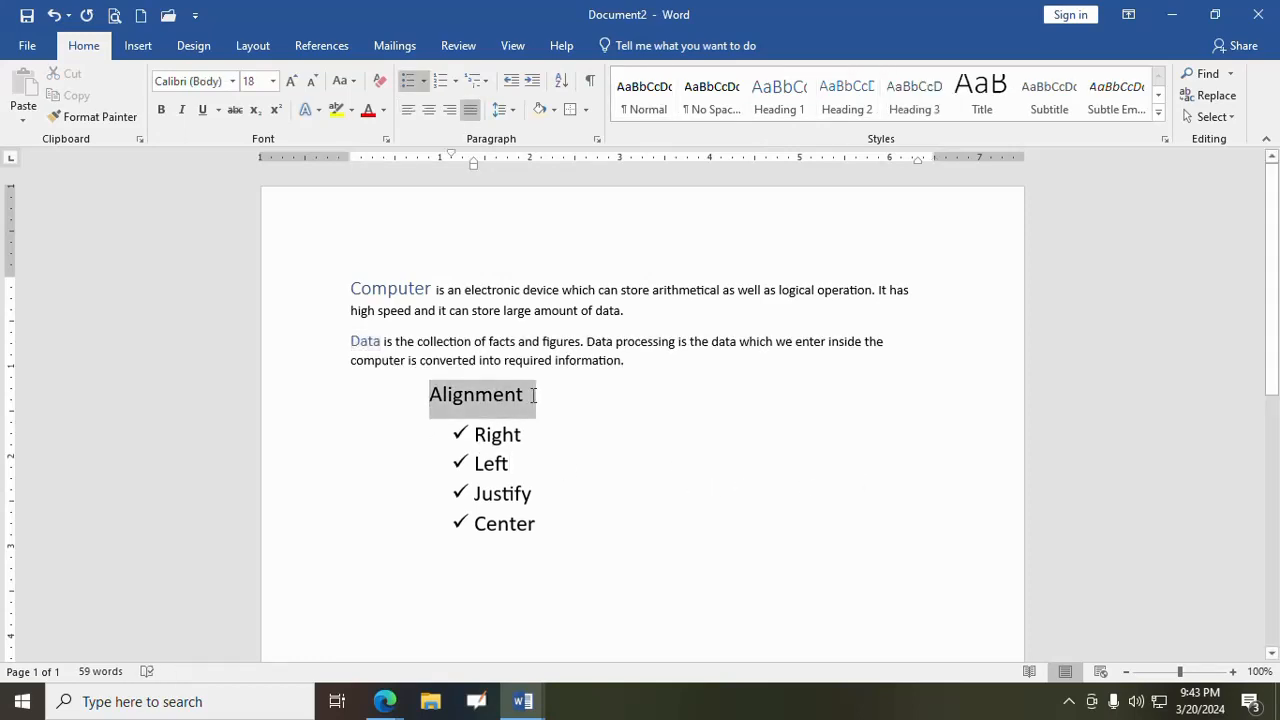
pyautogui.click(899, 110)
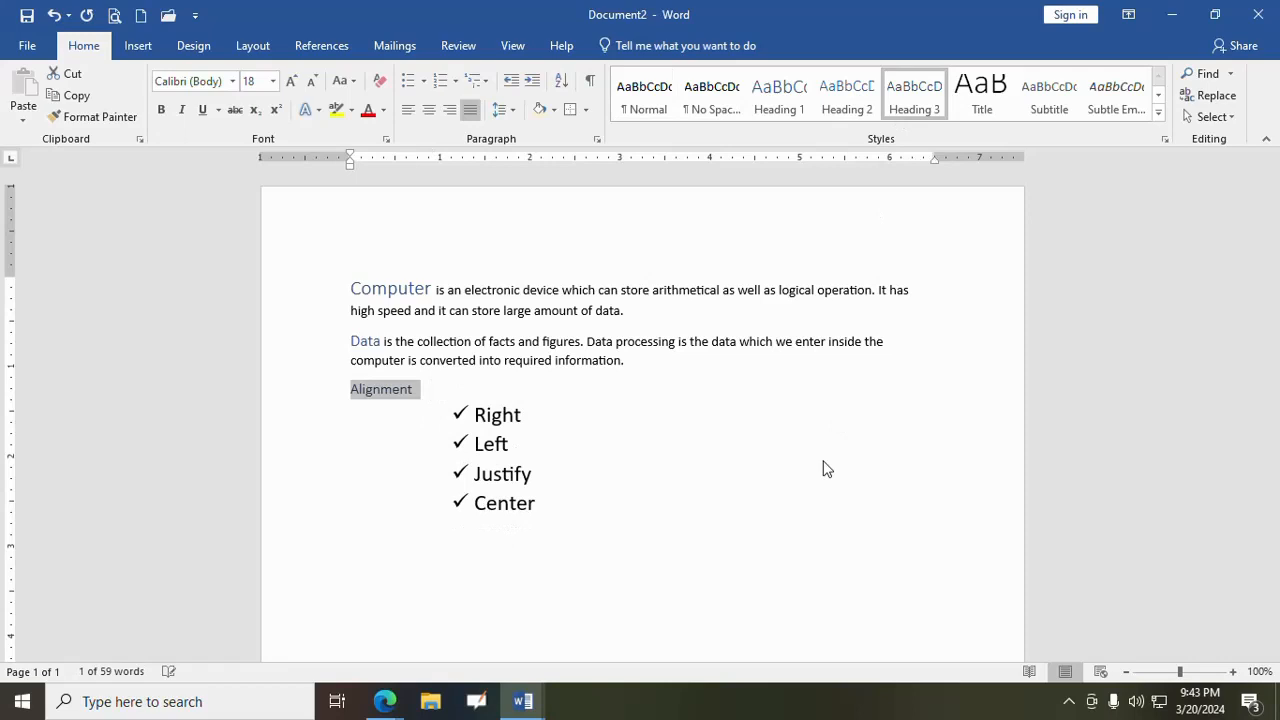
pyautogui.click(767, 471)
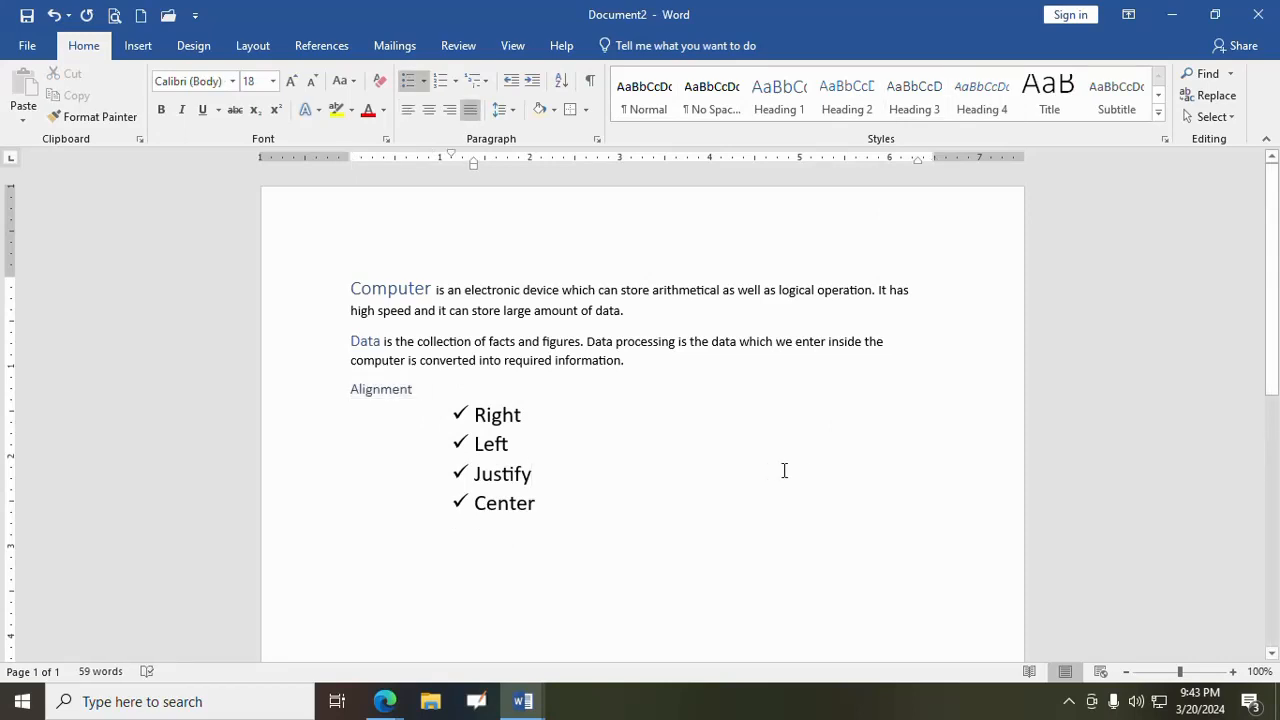
pyautogui.scroll(-2, 766, 469)
pyautogui.scroll(2, 765, 465)
pyautogui.scroll(-3, 578, 386)
pyautogui.scroll(3, 578, 386)
pyautogui.scroll(-9, 570, 390)
pyautogui.scroll(3, 568, 392)
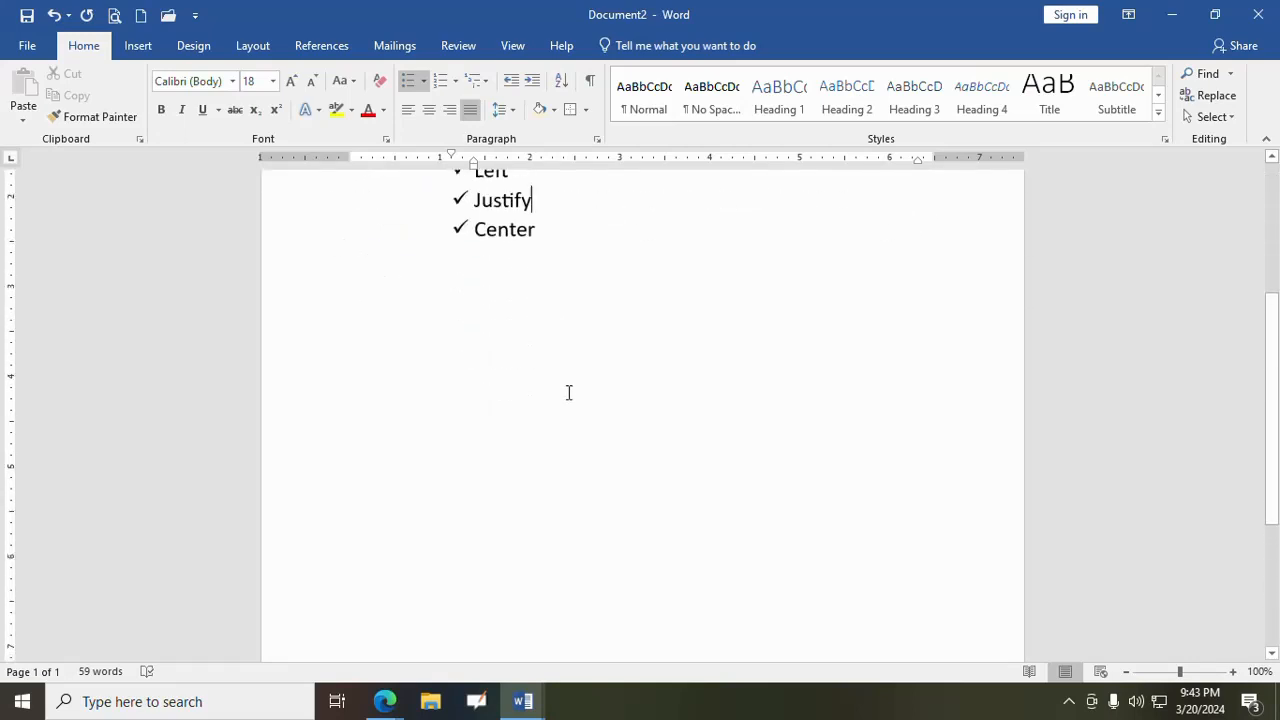
# - Insert blank lines before the word "Computer" until all the text moves onto the second page
pyautogui.scroll(6, 568, 392)
pyautogui.click(349, 284)
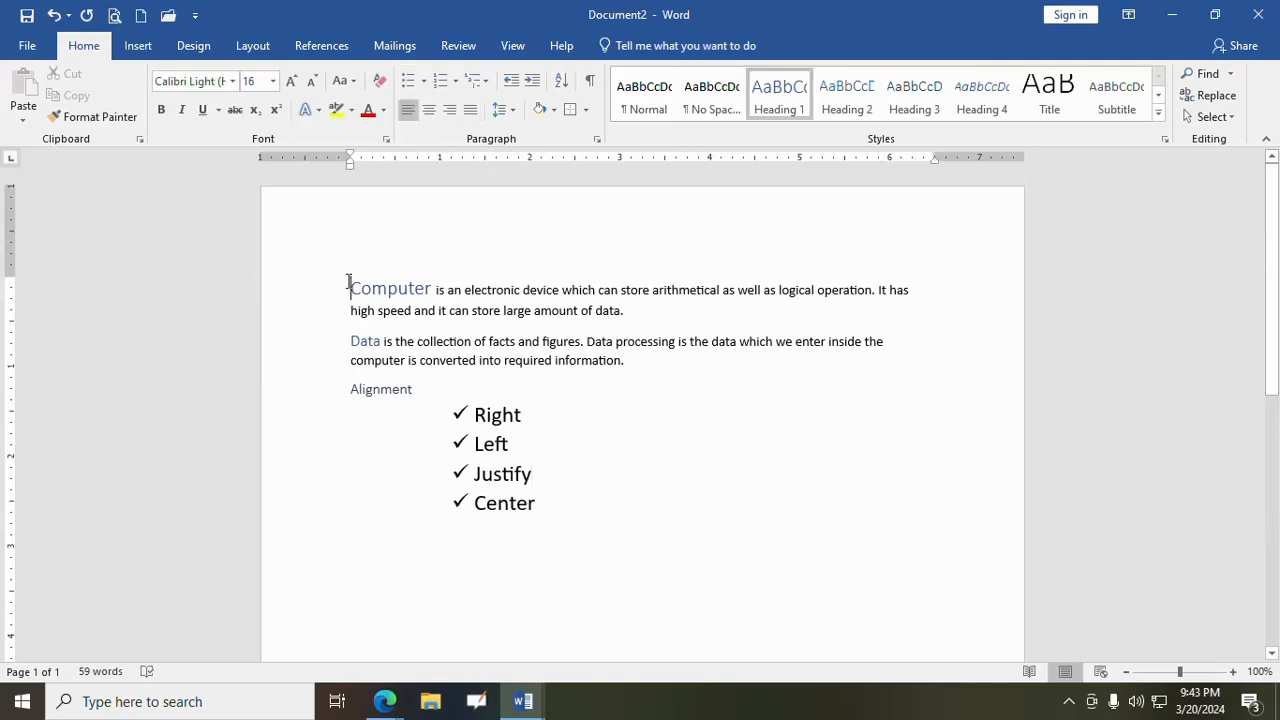
pyautogui.press('Return')
pyautogui.press('Return')
pyautogui.press('Return')
pyautogui.press('Return')
pyautogui.press('Return')
pyautogui.press('Return')
pyautogui.press('Return')
pyautogui.press('Return')
pyautogui.press('Return')
pyautogui.press('Return')
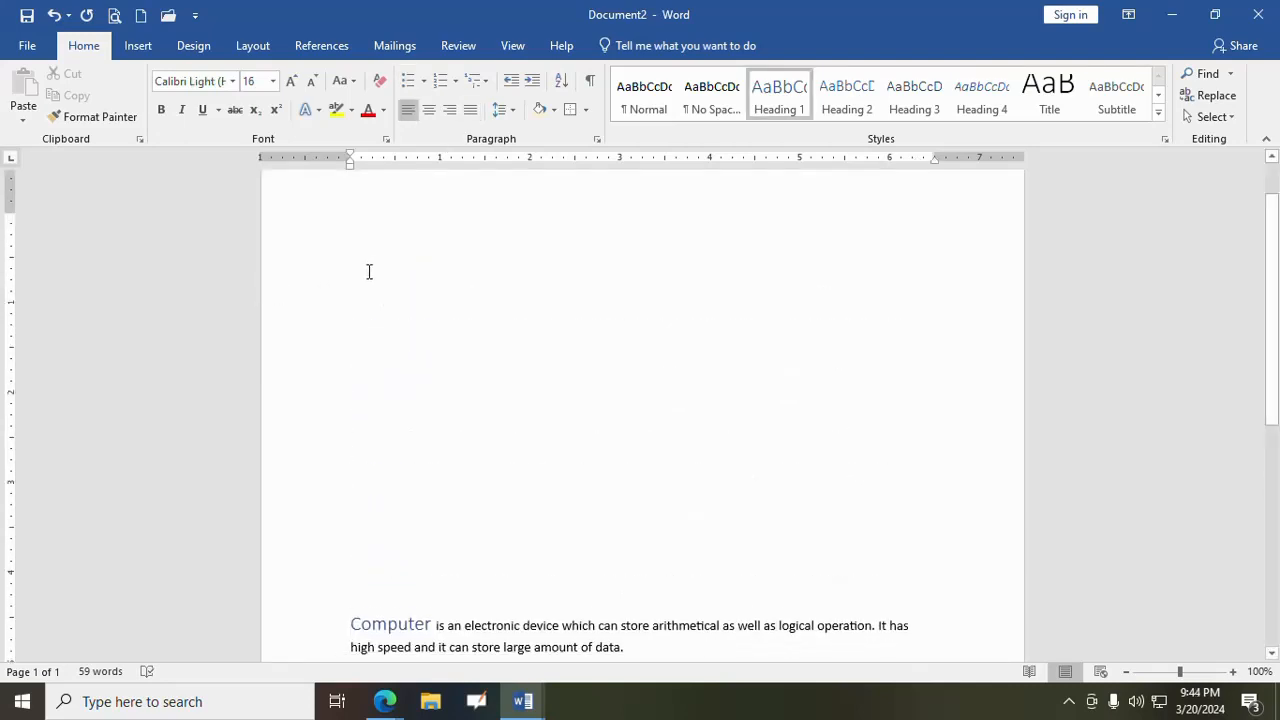
pyautogui.scroll(-5, 494, 434)
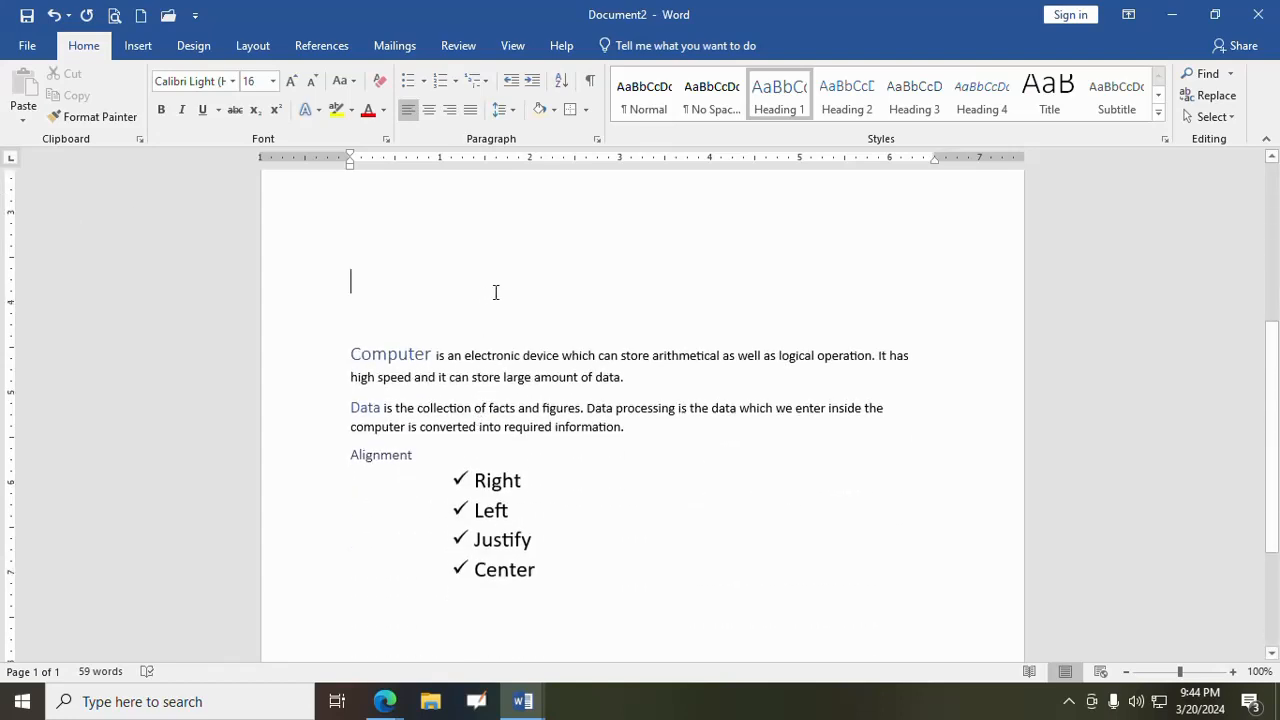
pyautogui.press('Return')
pyautogui.press('Return')
pyautogui.press('Return')
pyautogui.press('Return')
pyautogui.press('Return')
pyautogui.press('Return')
pyautogui.press('Return')
pyautogui.press('Return')
pyautogui.press('Return')
pyautogui.press('Return')
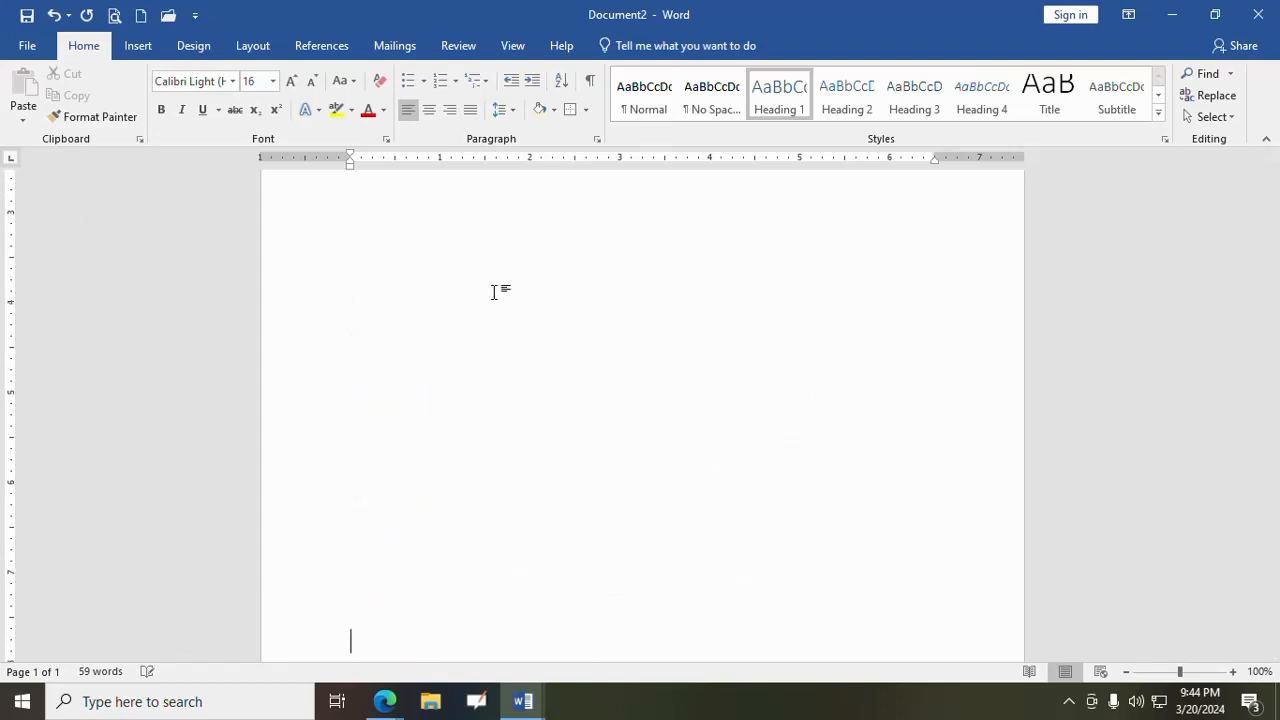
pyautogui.scroll(-4, 493, 291)
pyautogui.press('Return')
pyautogui.press('Return')
pyautogui.press('Return')
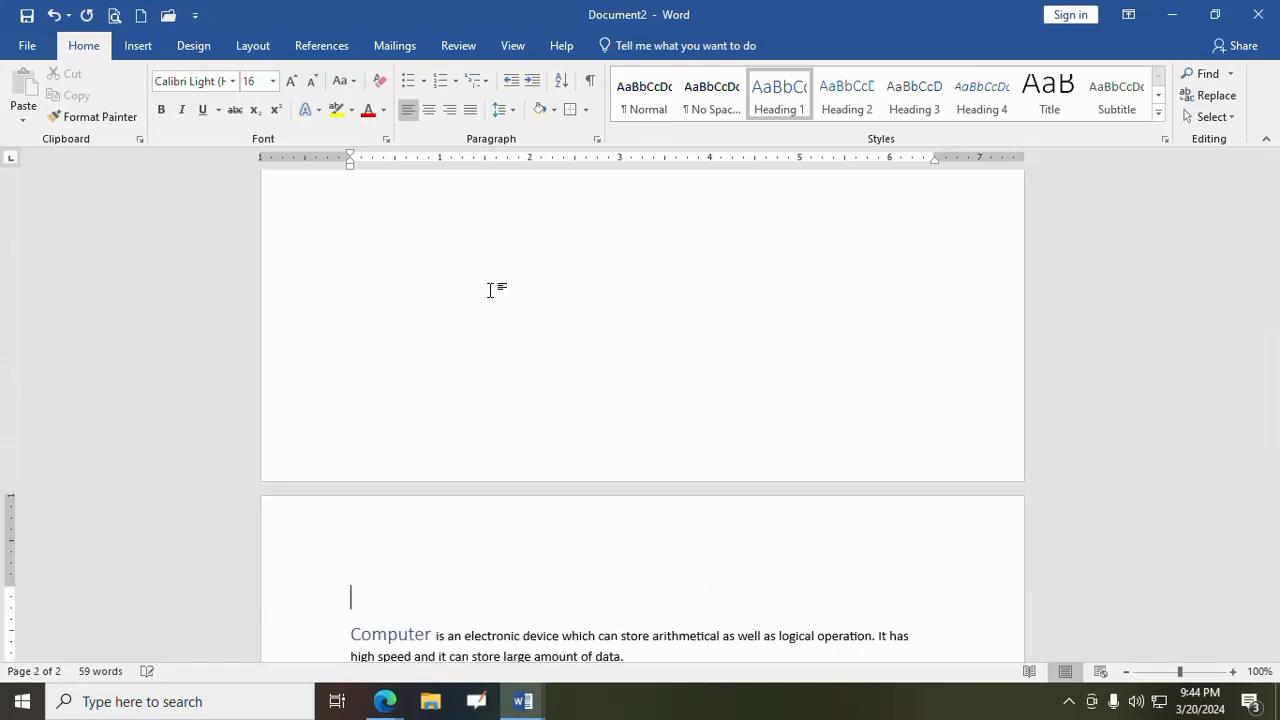
# - Insert the Automatic Table 1 table of contents at the start of the empty first page
pyautogui.scroll(8, 485, 285)
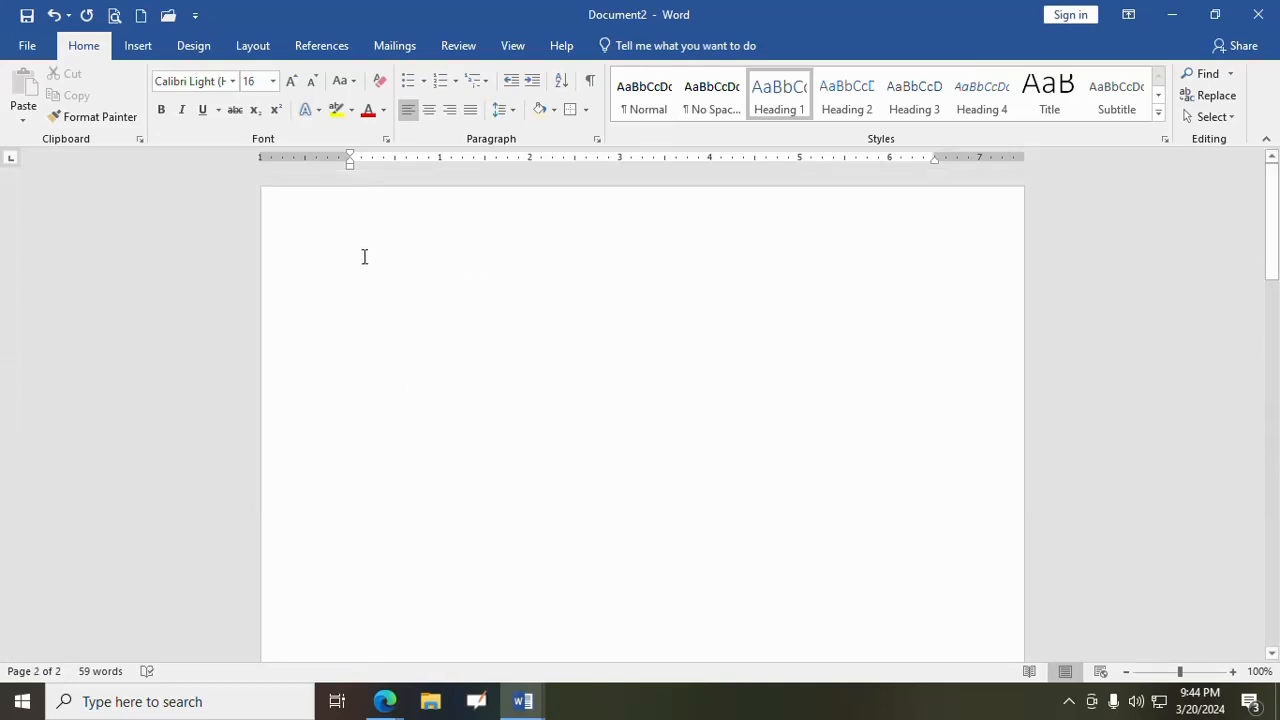
pyautogui.click(397, 271)
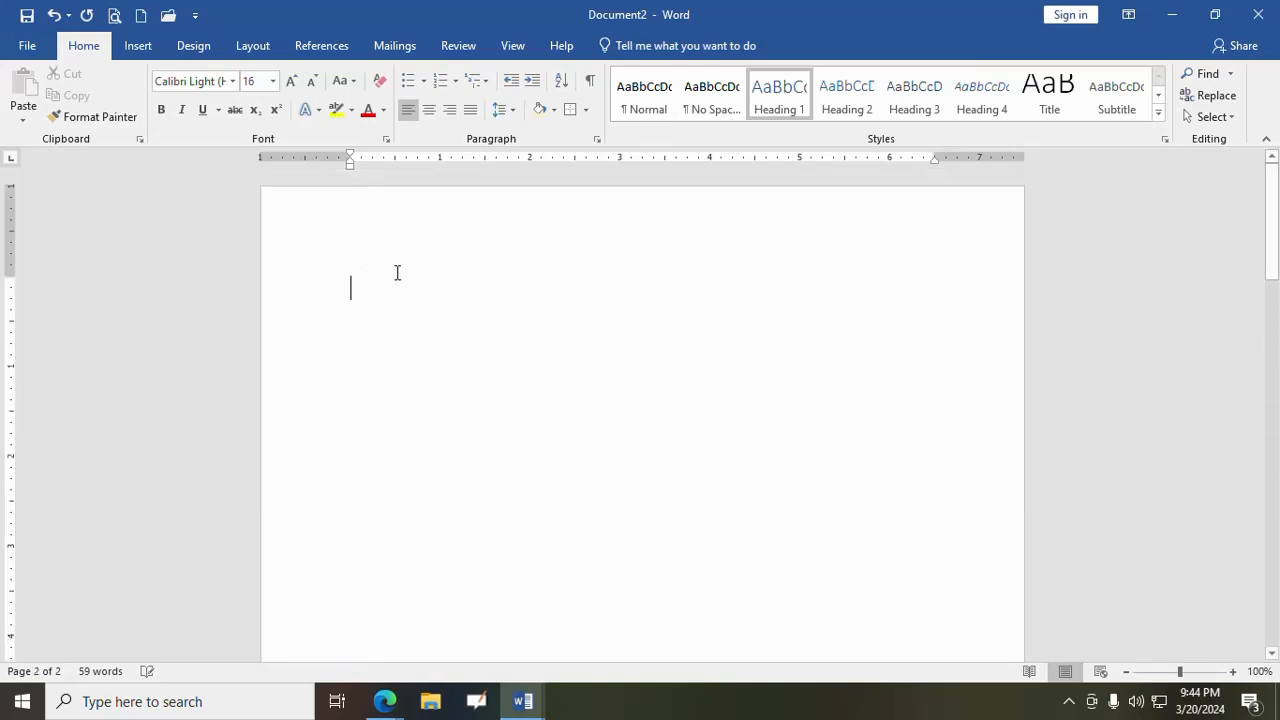
pyautogui.click(337, 48)
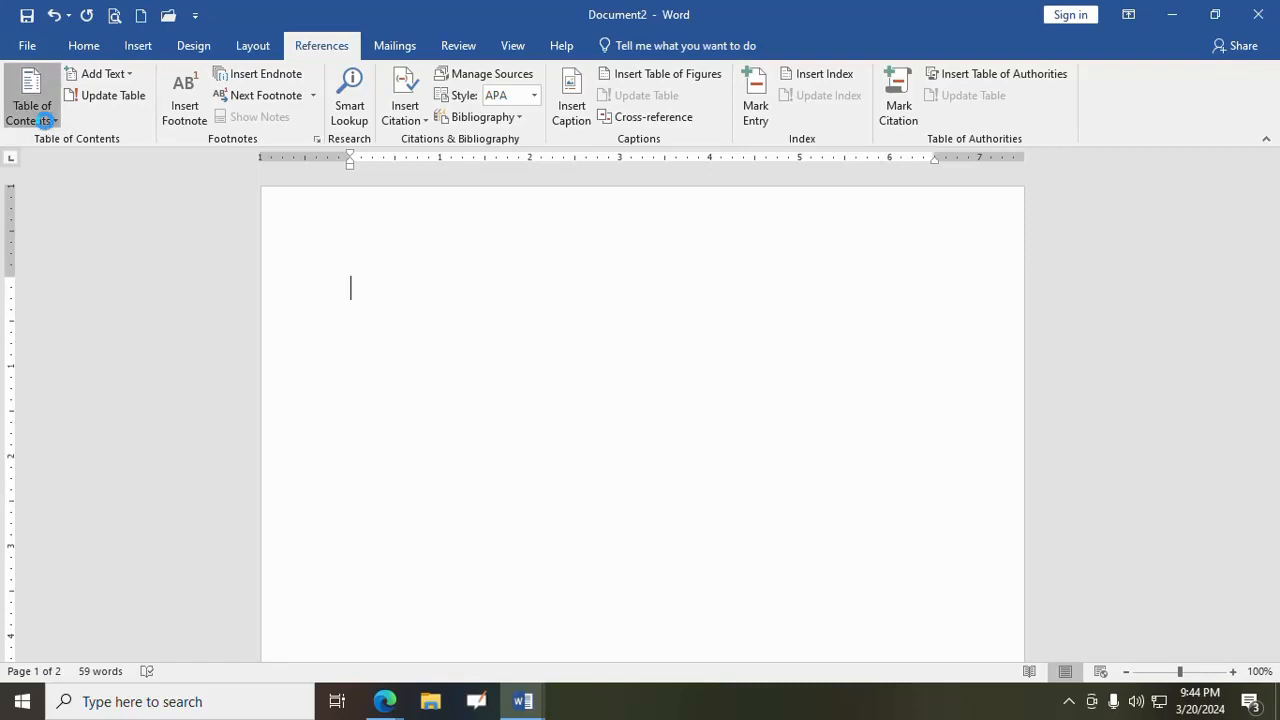
pyautogui.click(44, 119)
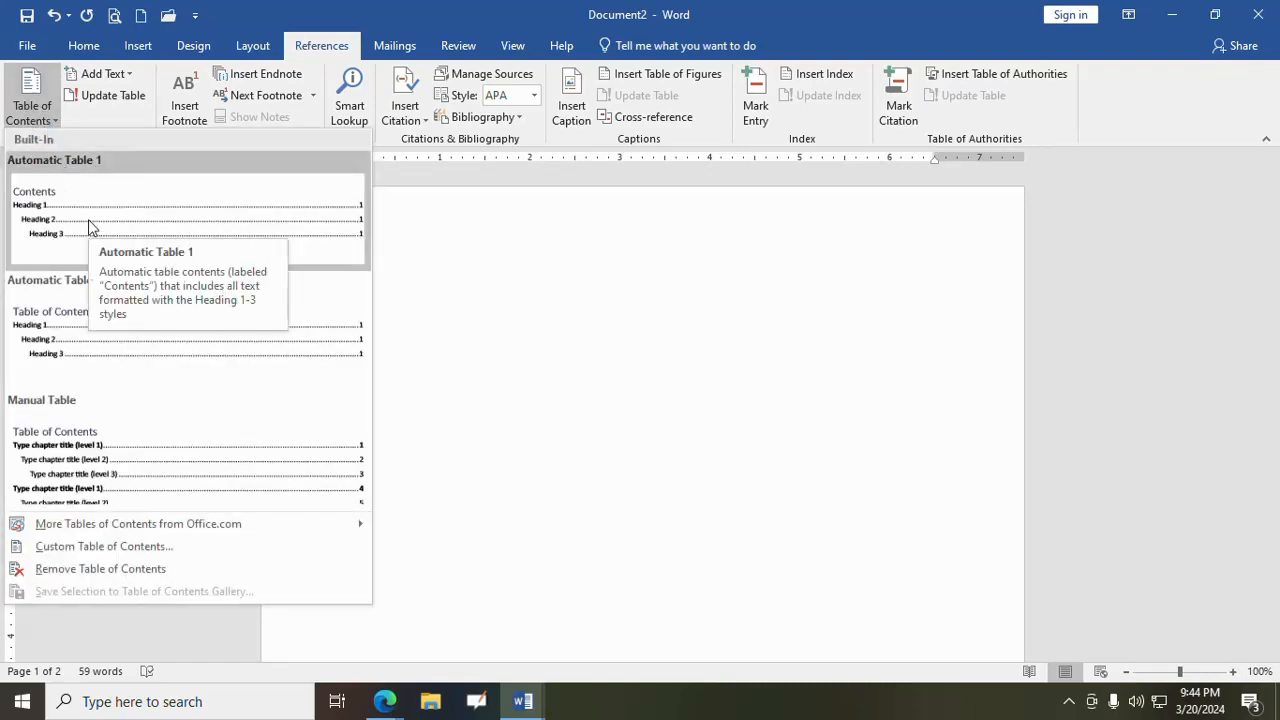
pyautogui.click(88, 227)
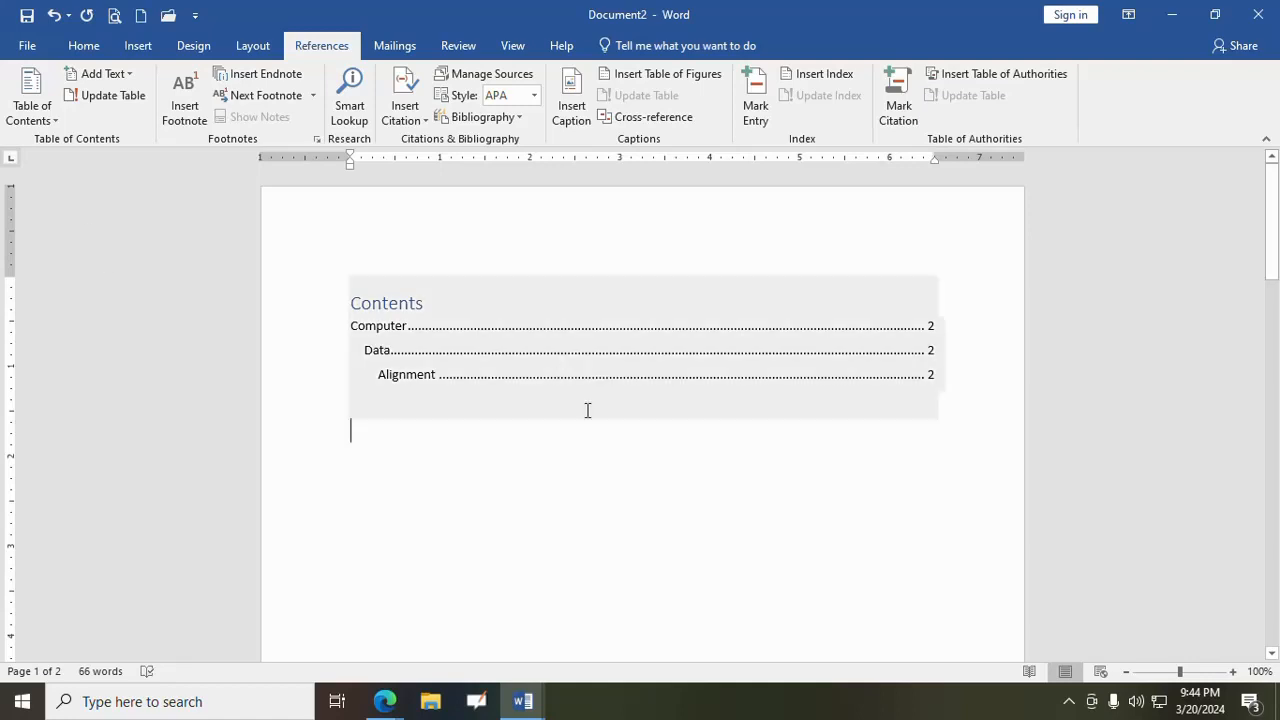
pyautogui.keyDown('ctrl'); pyautogui.click(422, 378); pyautogui.keyUp('ctrl')
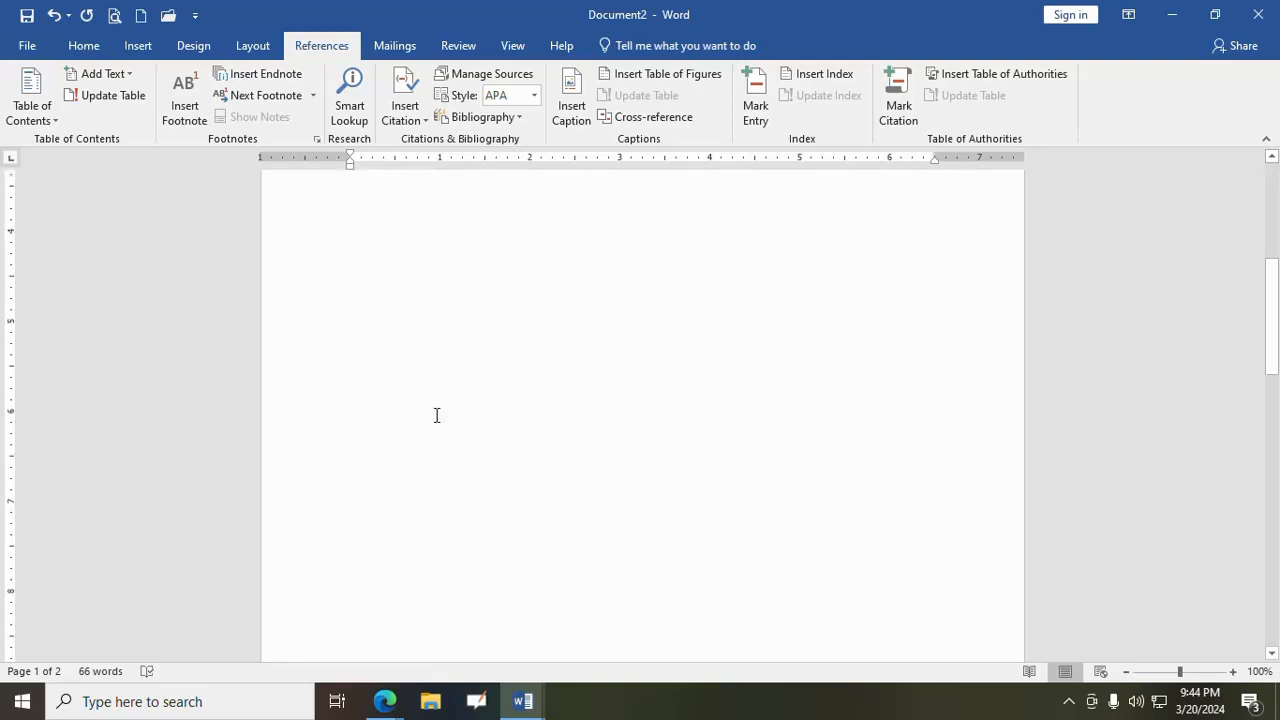
# - Delete the blank lines above the "Computer" paragraph so the text starts at the top of page 2
pyautogui.scroll(2, 436, 415)
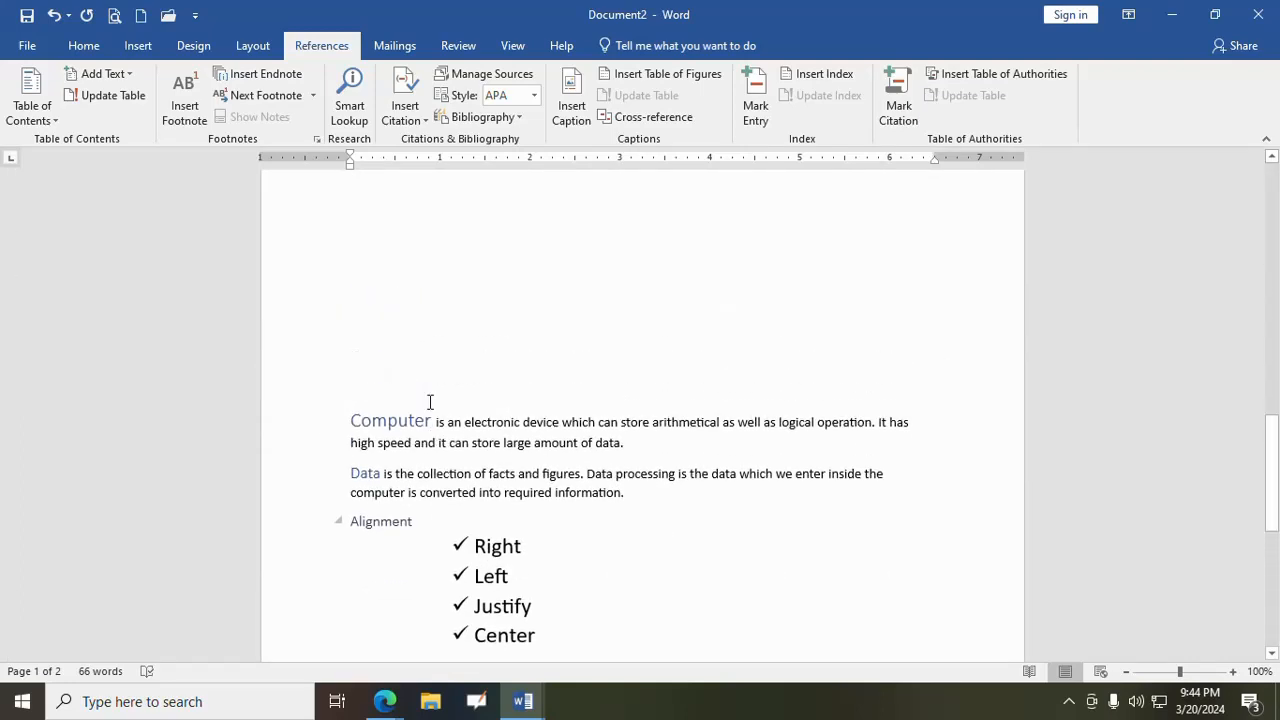
pyautogui.click(372, 217)
pyautogui.press('Delete')
pyautogui.press('Delete')
pyautogui.press('Delete')
pyautogui.press('Delete')
pyautogui.press('Delete')
pyautogui.press('Delete')
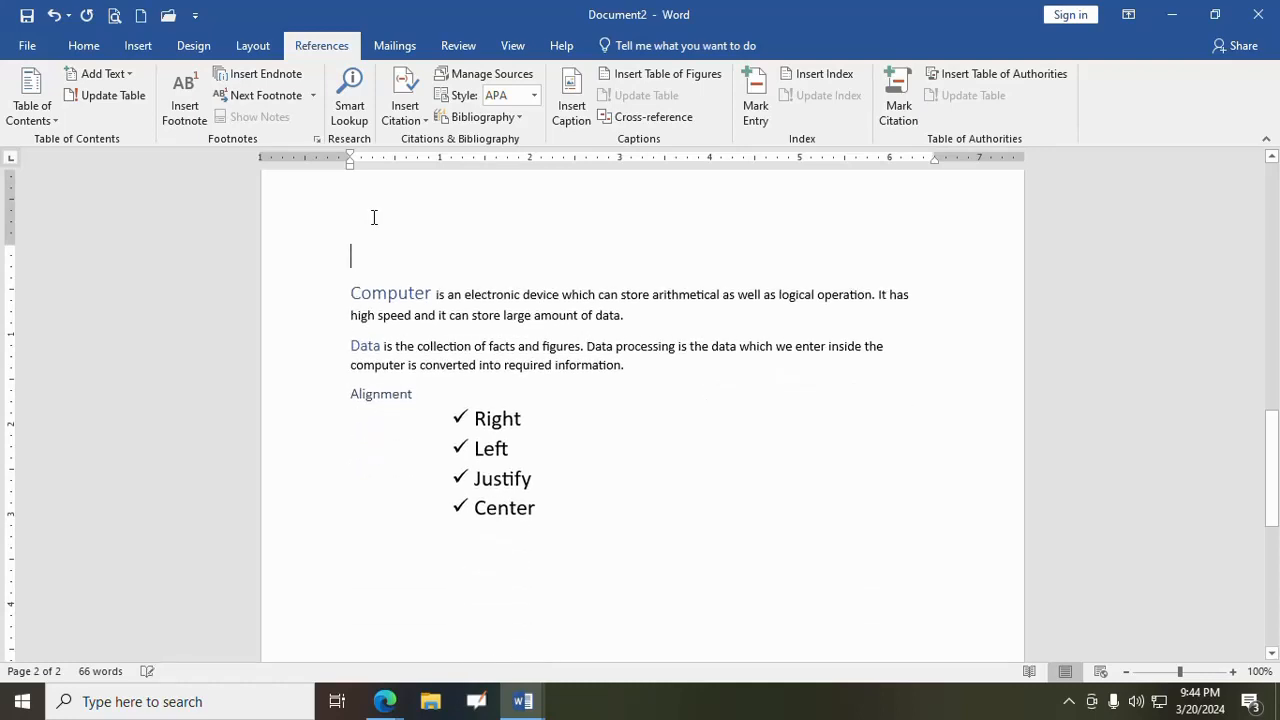
# - Examine the heading styles, the inserted table of contents and the built-in table of contents designs
pyautogui.click(85, 47)
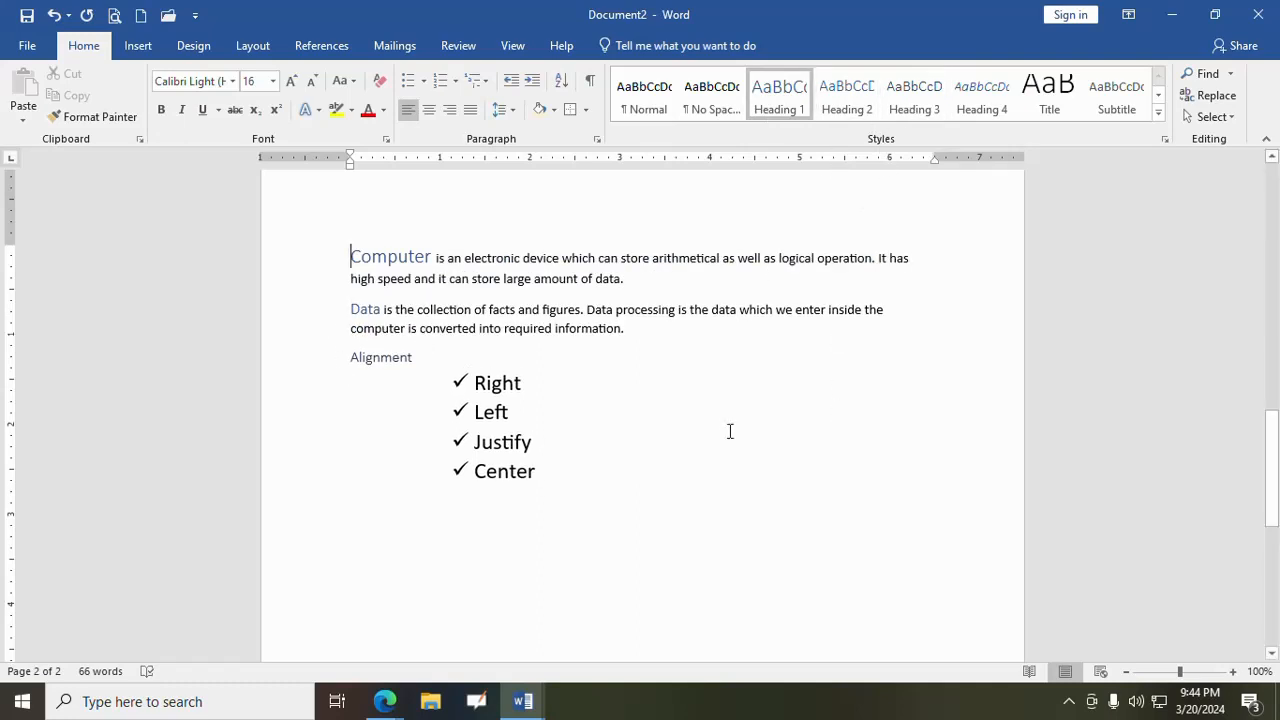
pyautogui.scroll(5, 714, 431)
pyautogui.scroll(5, 714, 431)
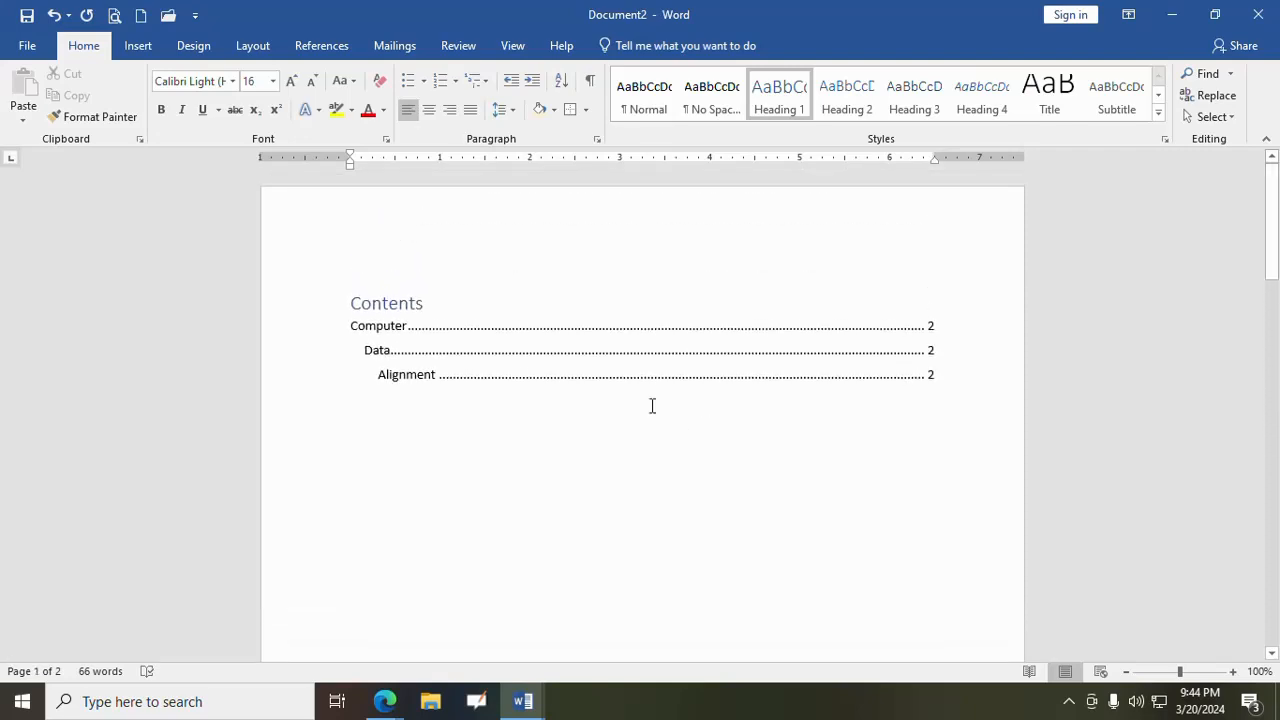
pyautogui.click(321, 46)
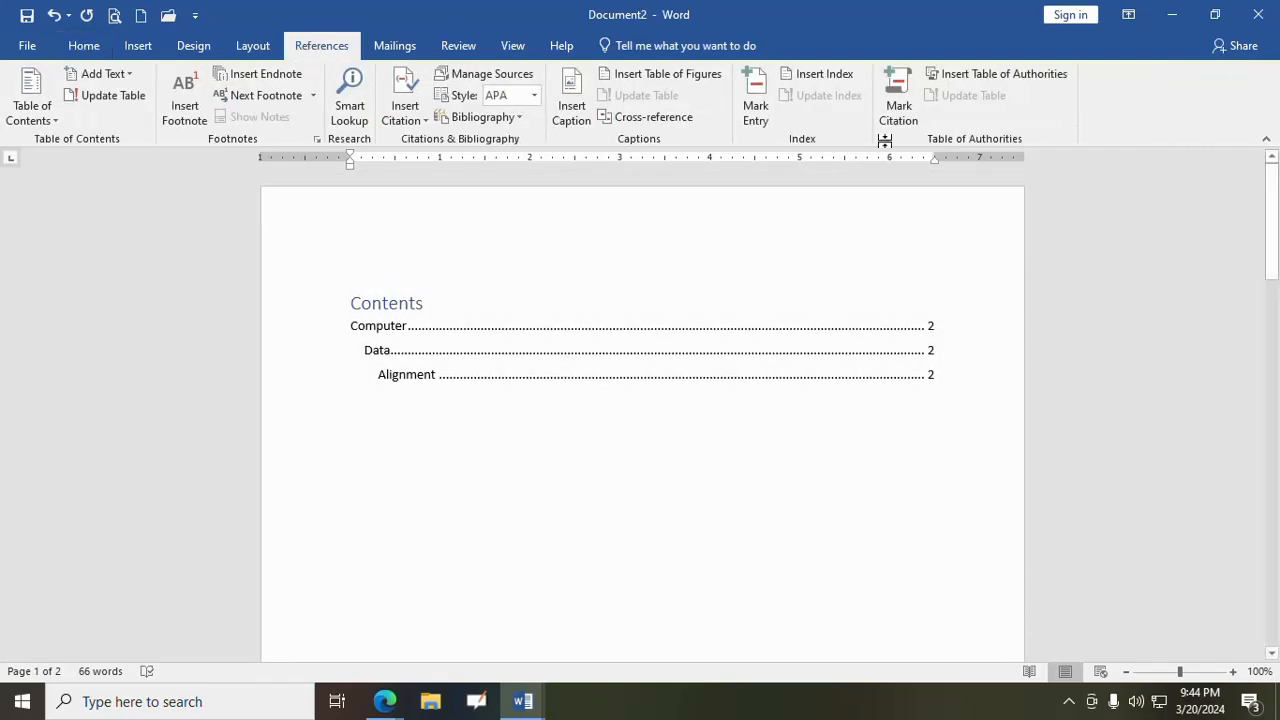
pyautogui.click(42, 116)
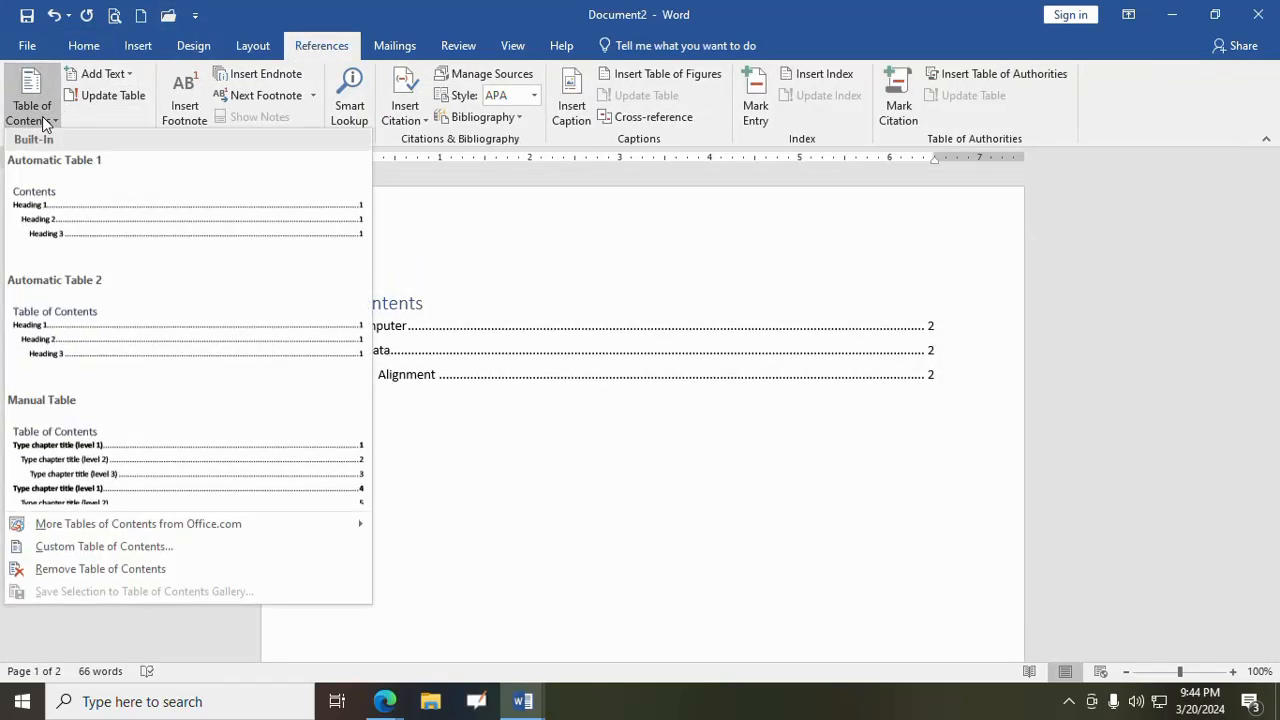
pyautogui.click(42, 116)
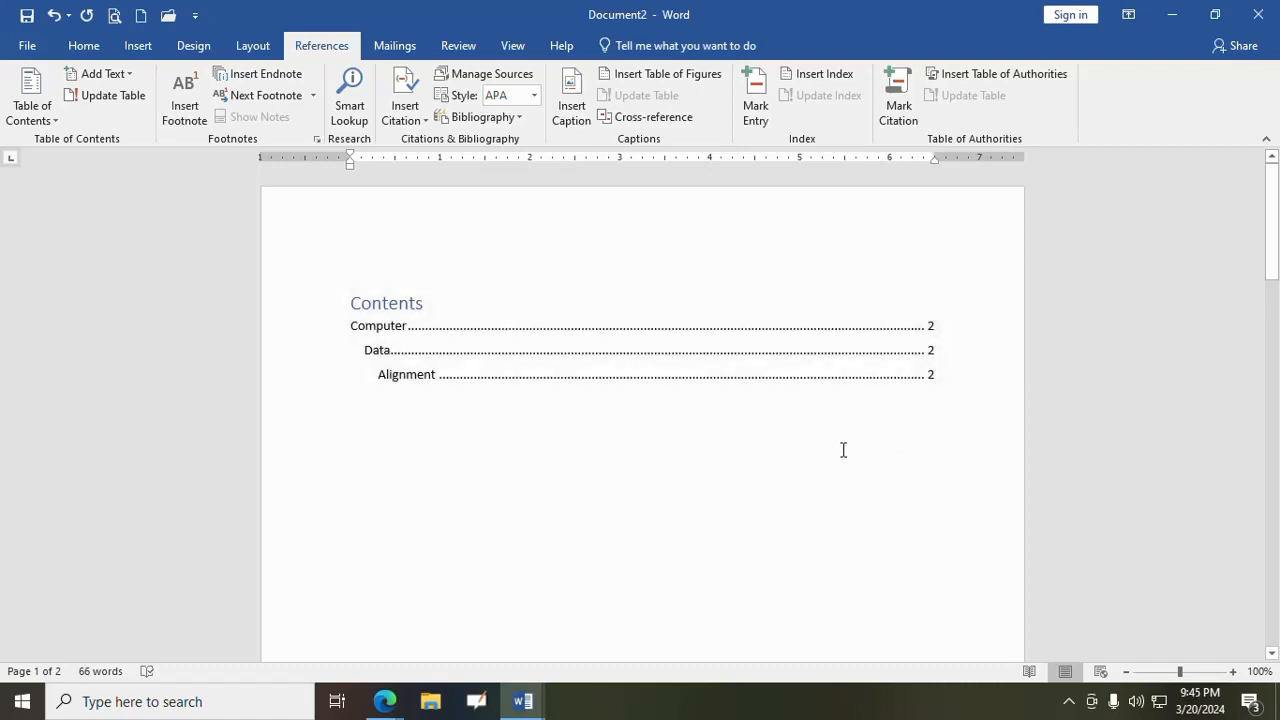
pyautogui.click(84, 46)
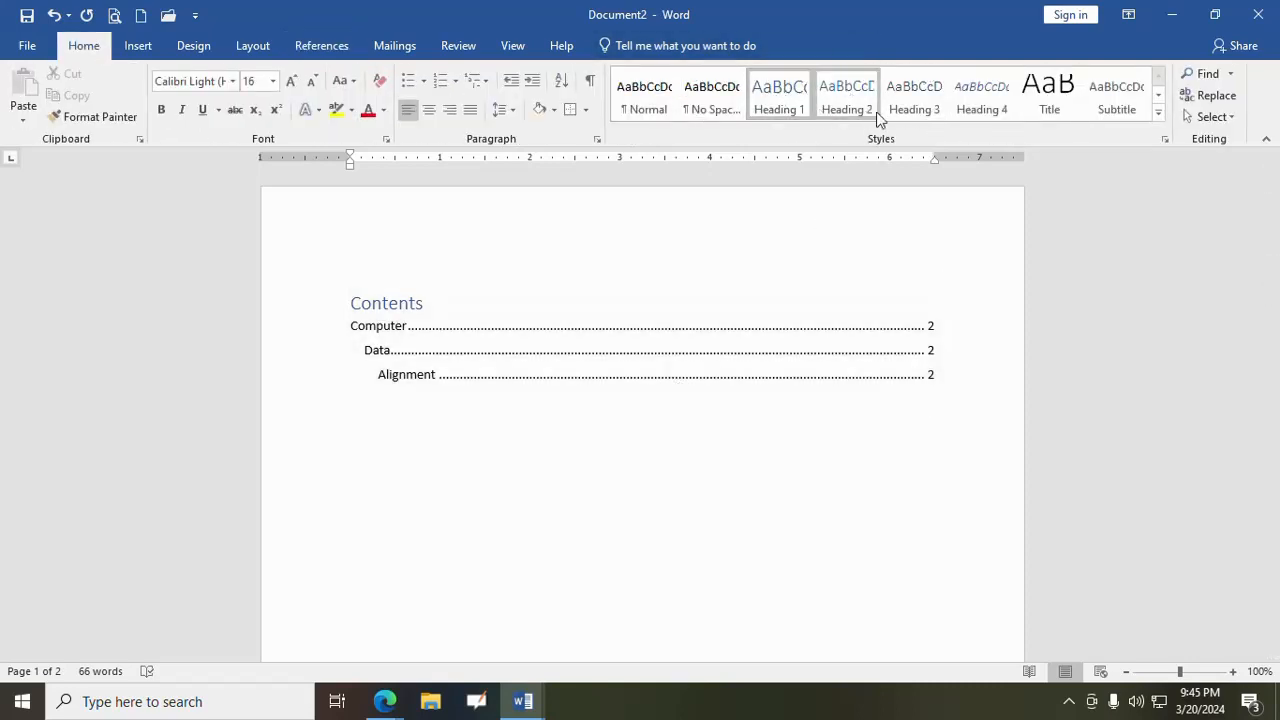
pyautogui.click(313, 45)
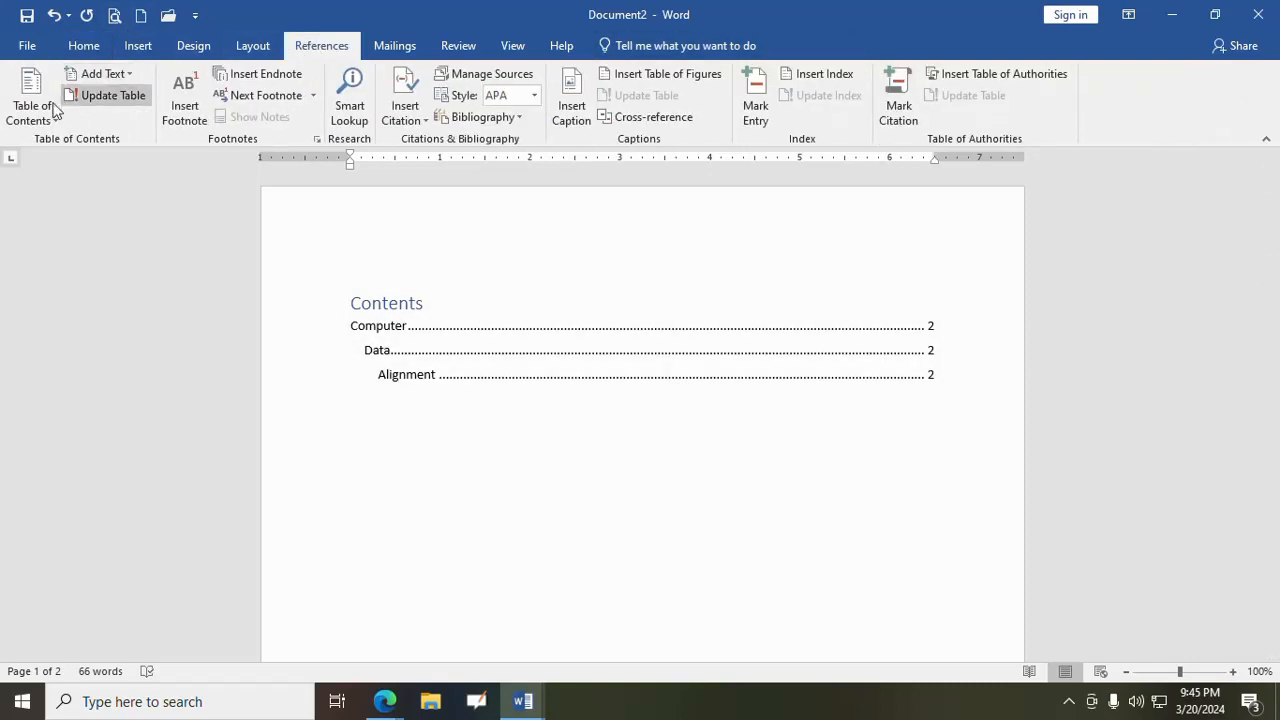
pyautogui.click(41, 119)
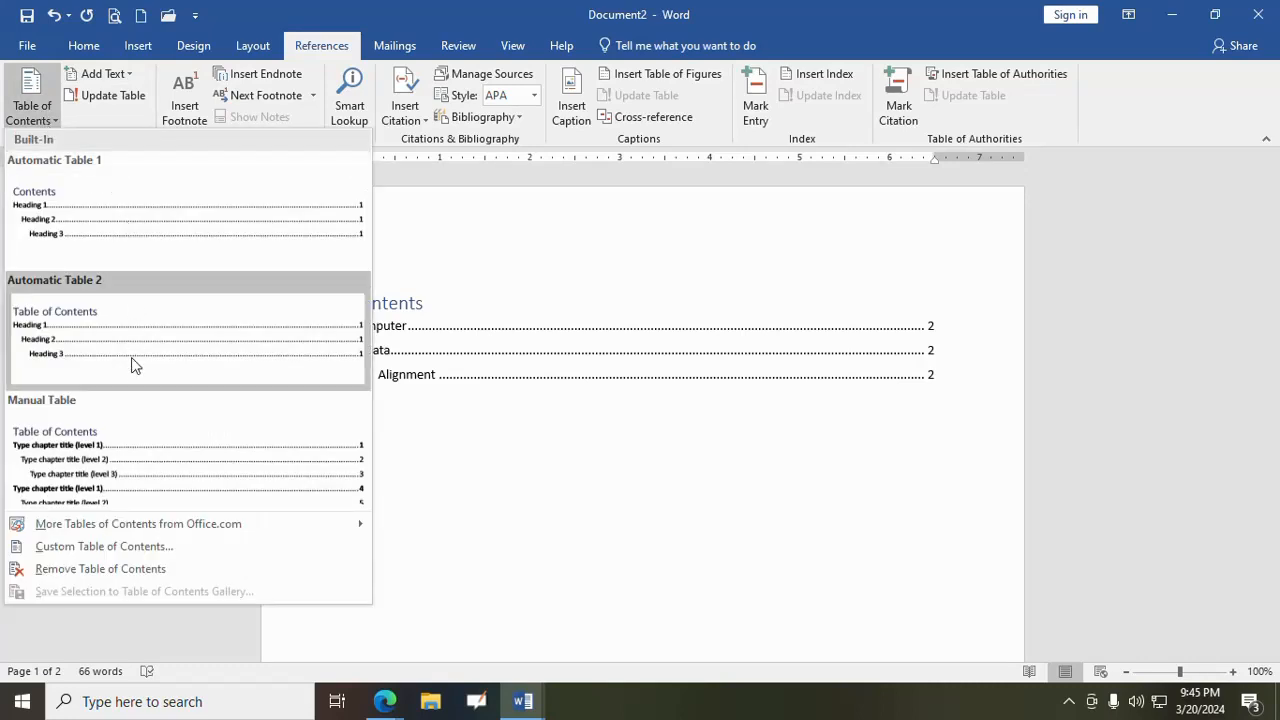
pyautogui.click(807, 605)
# - Add the unindented line "Program- It is the set of instructions" below the bulleted list, without a bullet
pyautogui.scroll(-15, 534, 511)
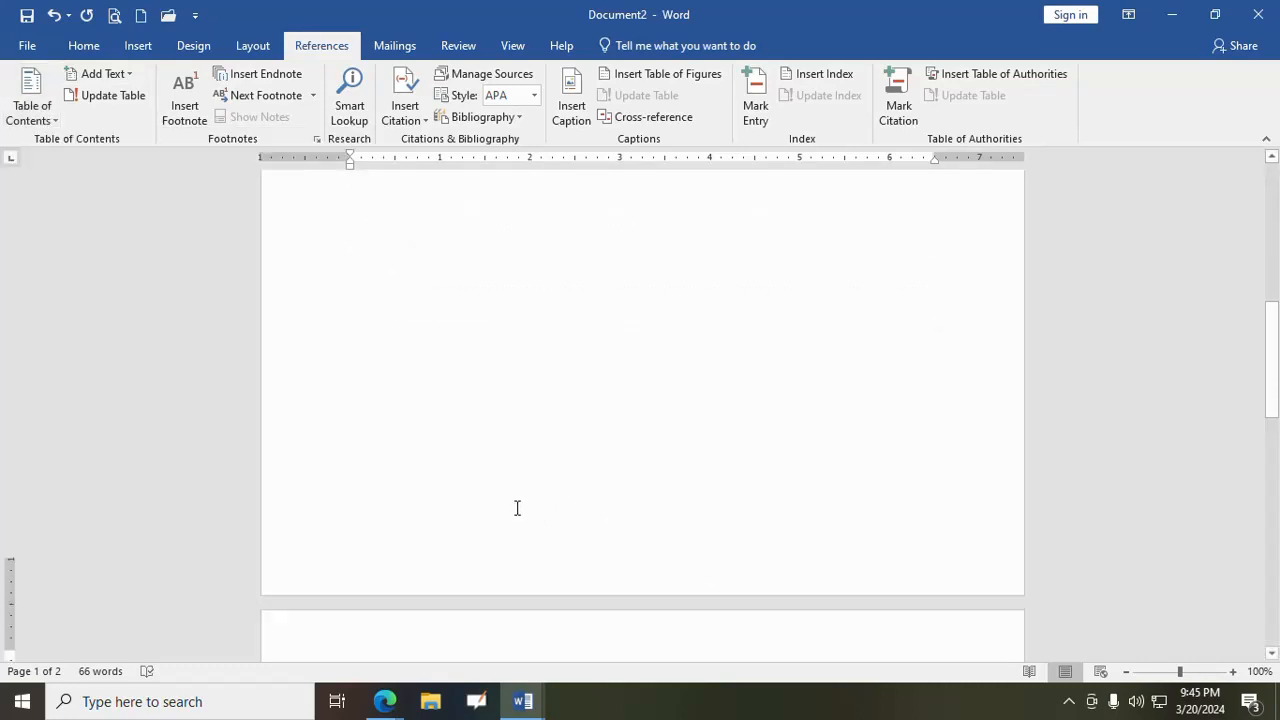
pyautogui.scroll(-1, 508, 507)
pyautogui.click(418, 494)
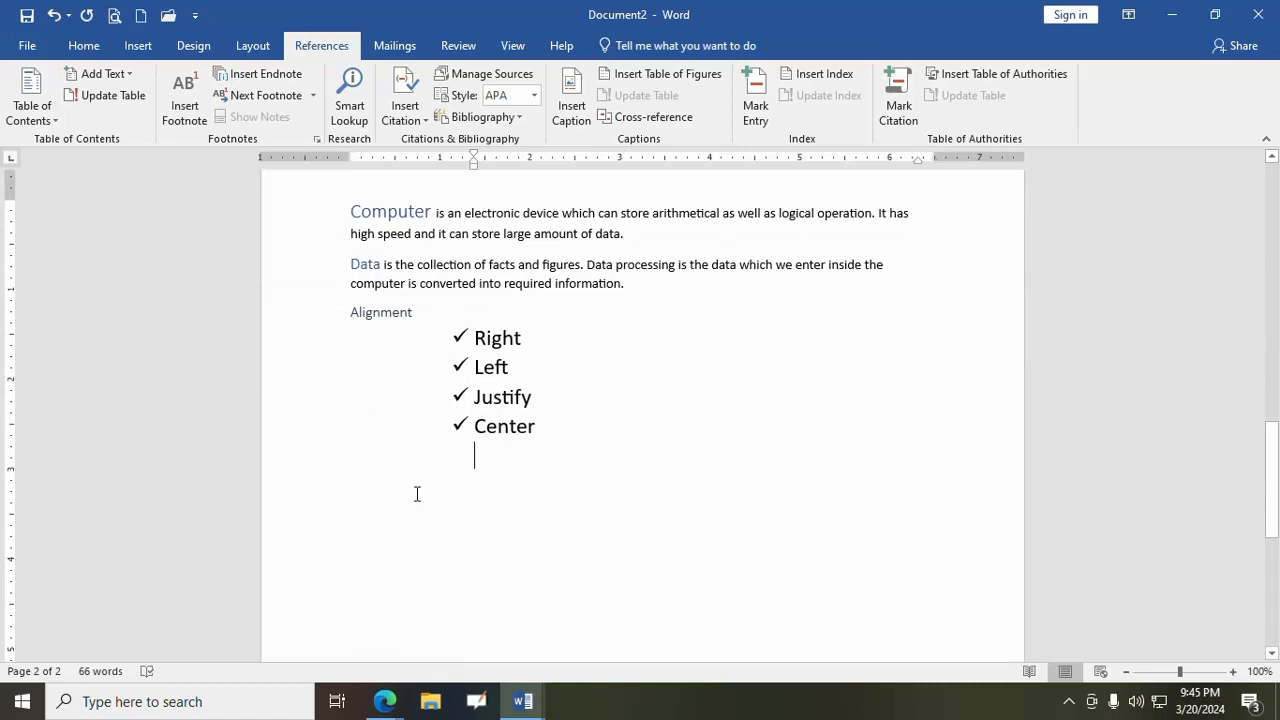
pyautogui.press('BackSpace')
pyautogui.press('BackSpace')
pyautogui.write('Progra')
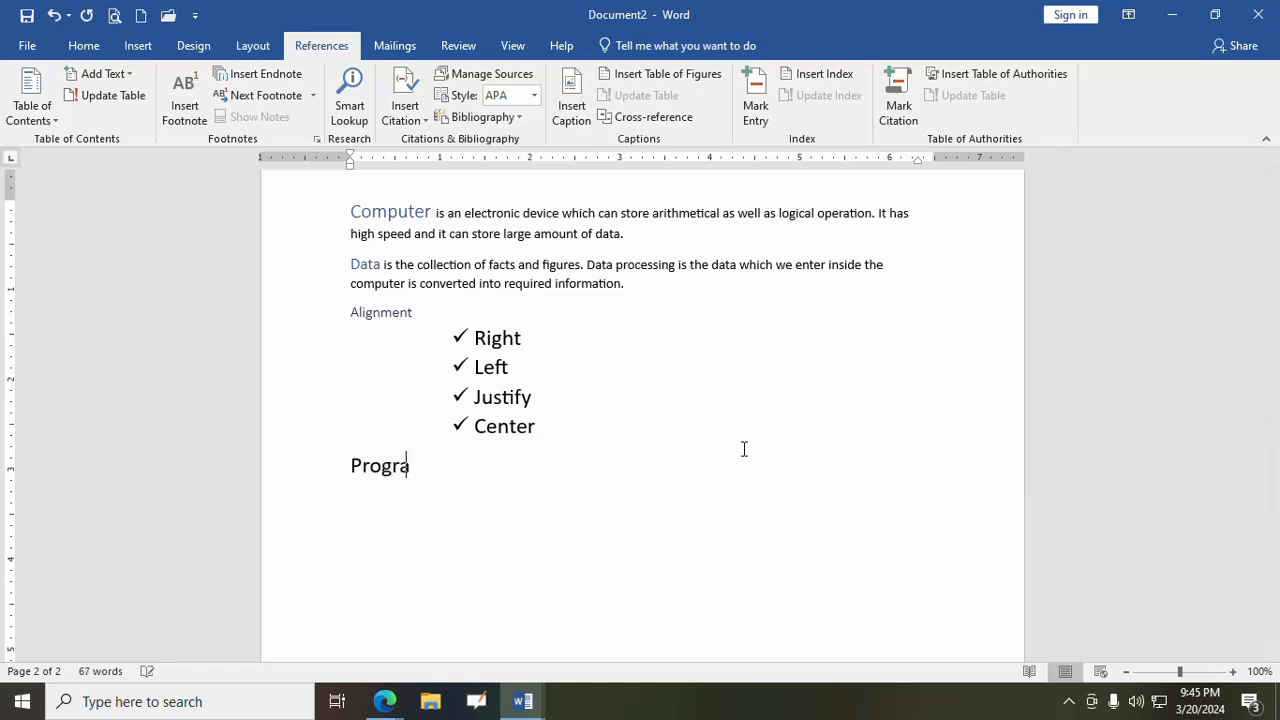
pyautogui.write('m- It is the set c')
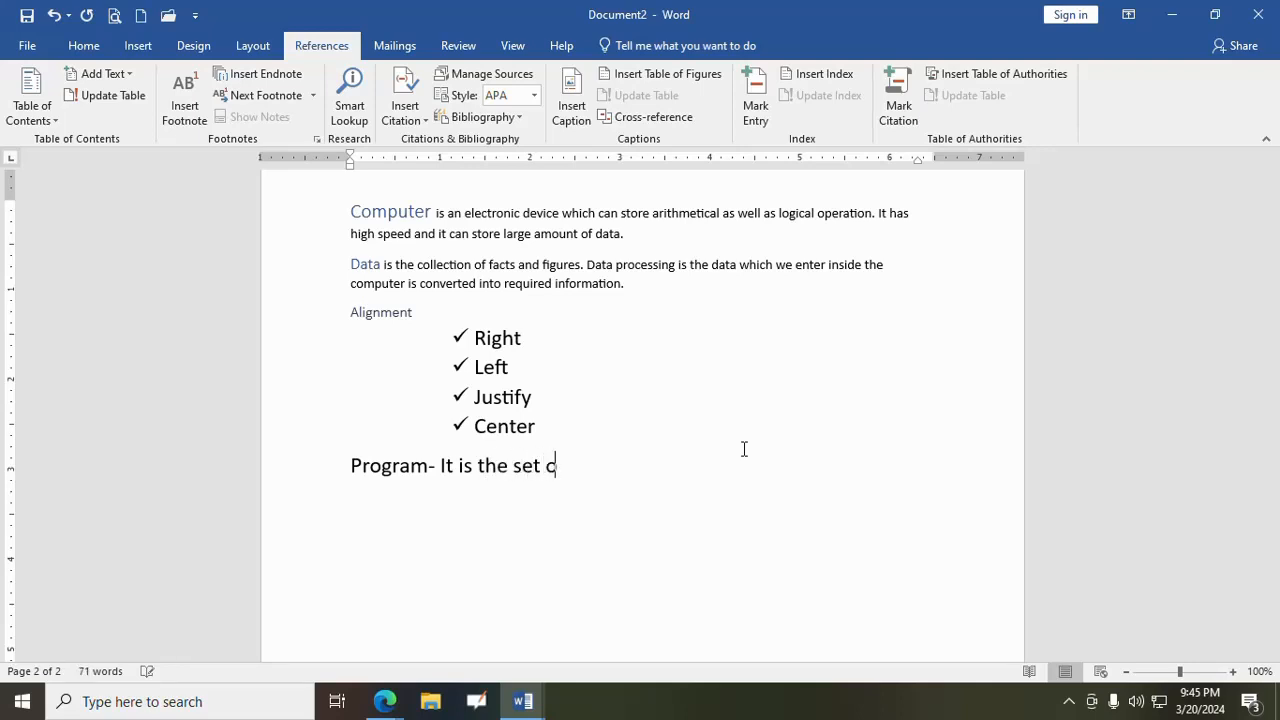
pyautogui.write('f instructions')
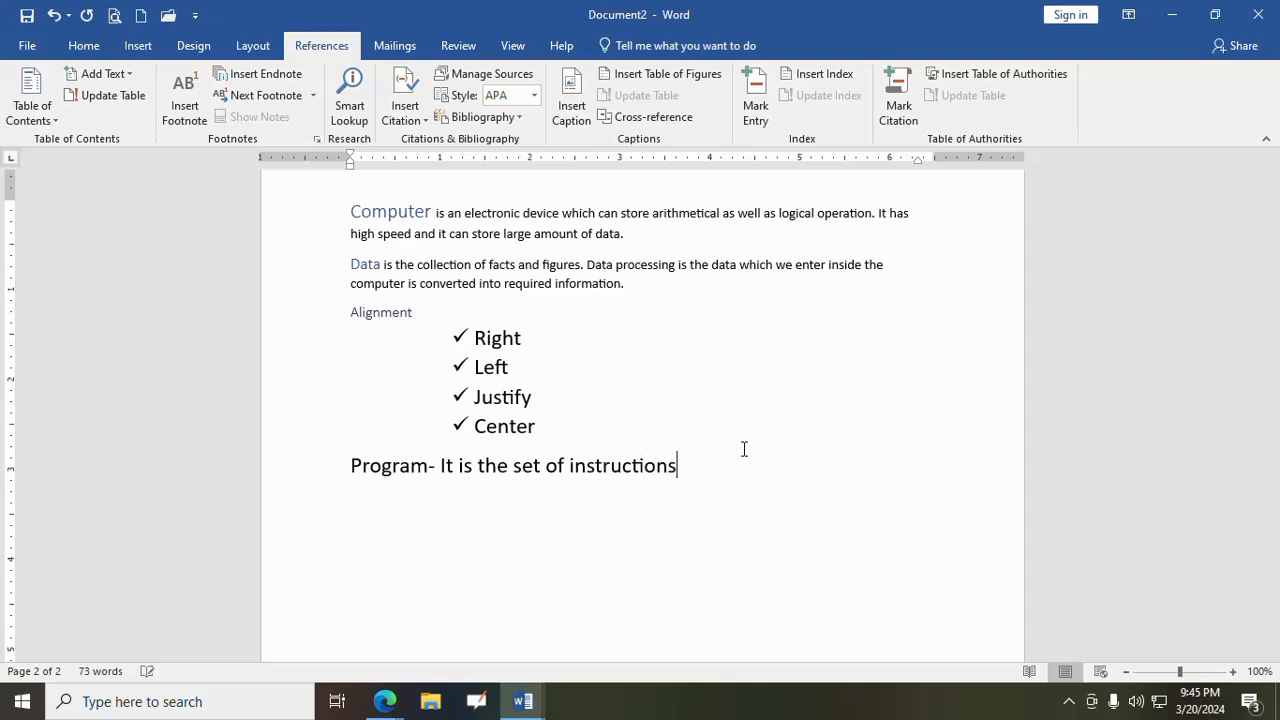
# - Apply the Heading 3 style to the word "Program" in the new line below the list
pyautogui.moveTo(350, 466); pyautogui.dragTo(427, 470)
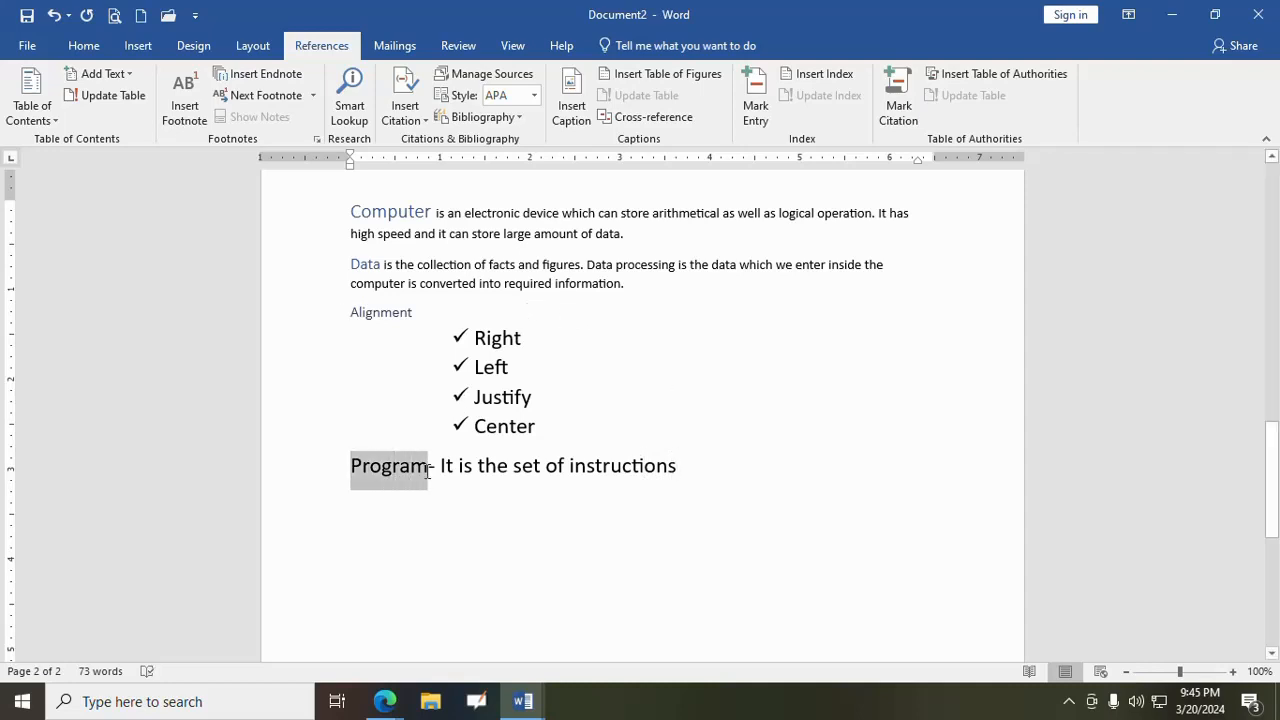
pyautogui.click(84, 45)
pyautogui.click(915, 100)
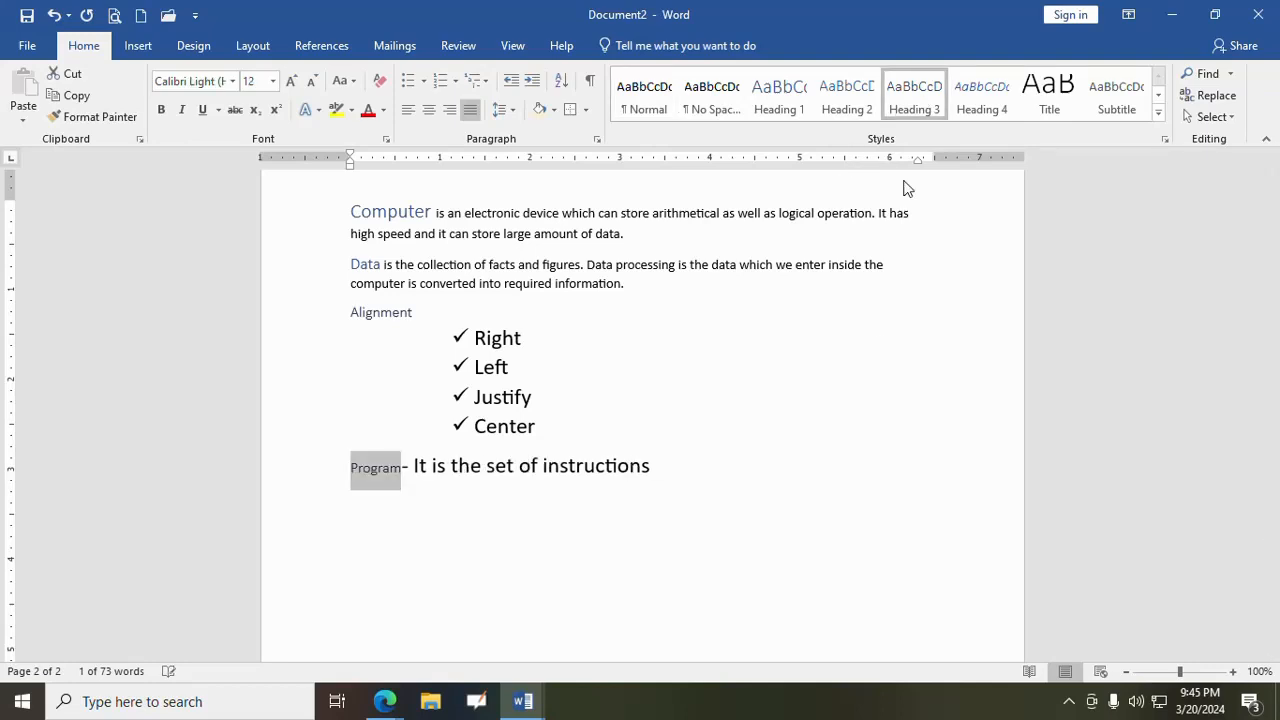
pyautogui.click(607, 541)
pyautogui.scroll(10, 597, 534)
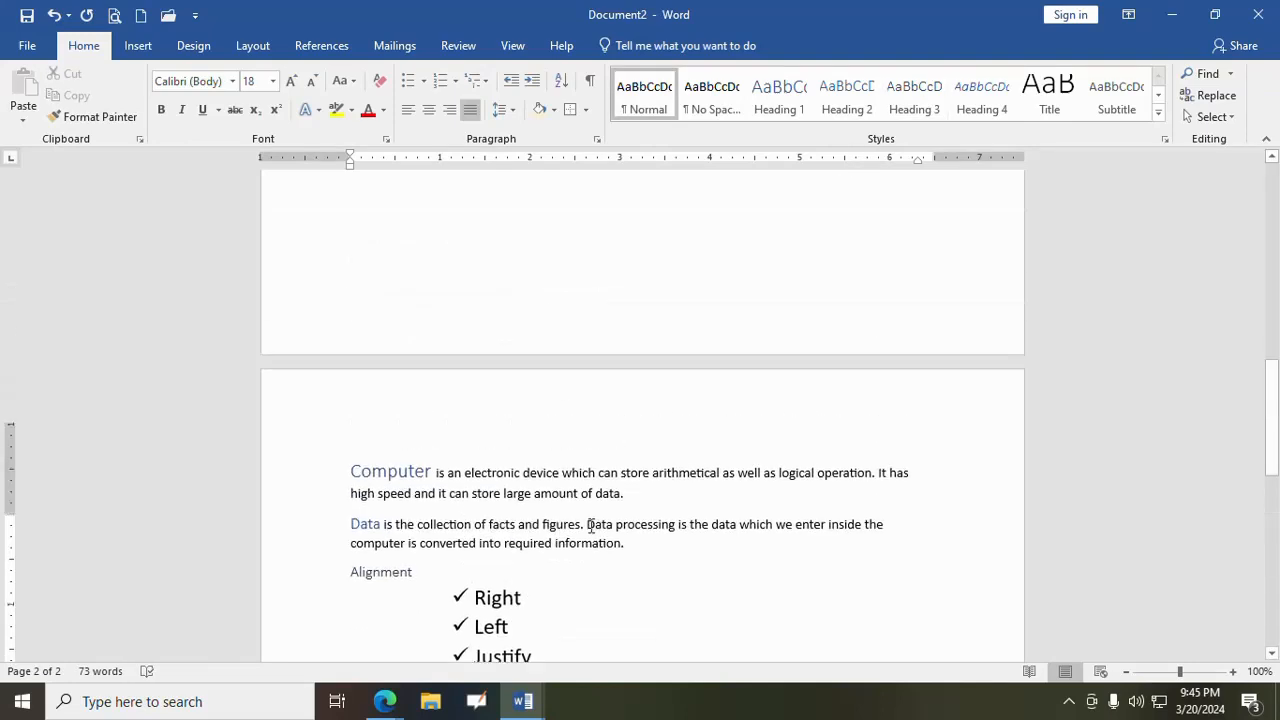
# - Update the entire table of contents on page 1 to include the "Program" heading
pyautogui.scroll(5, 587, 511)
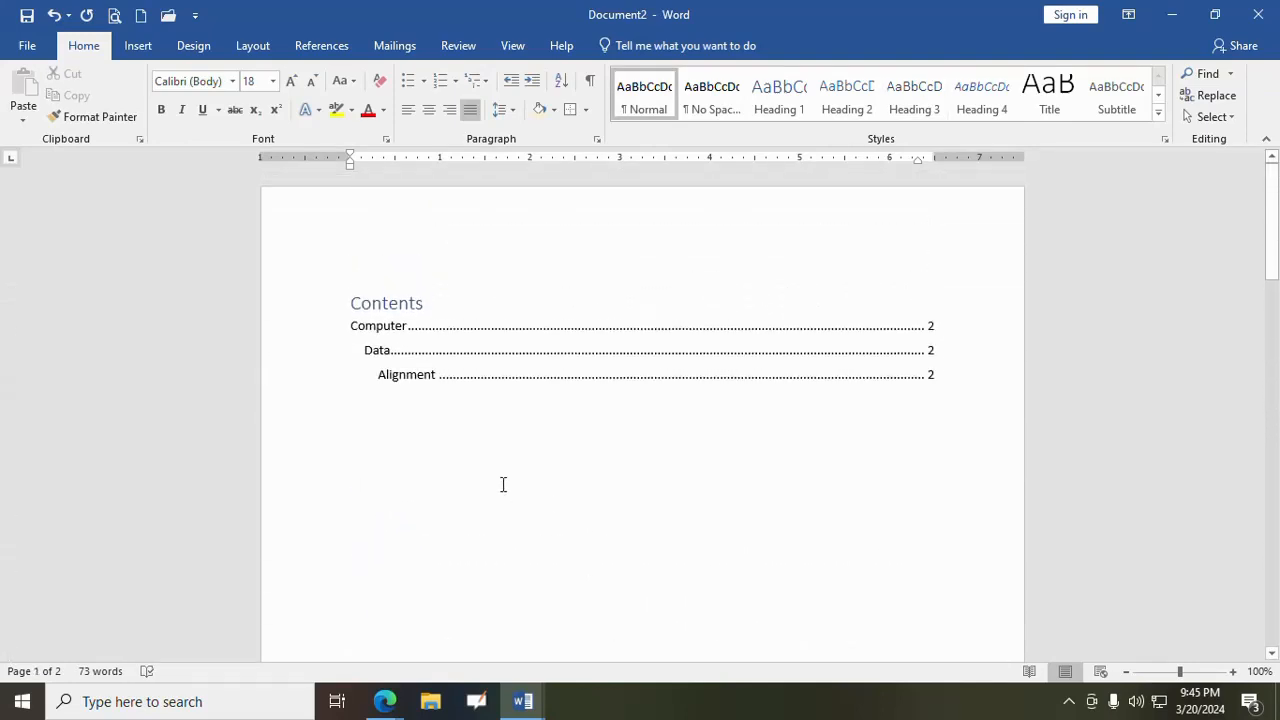
pyautogui.click(492, 354)
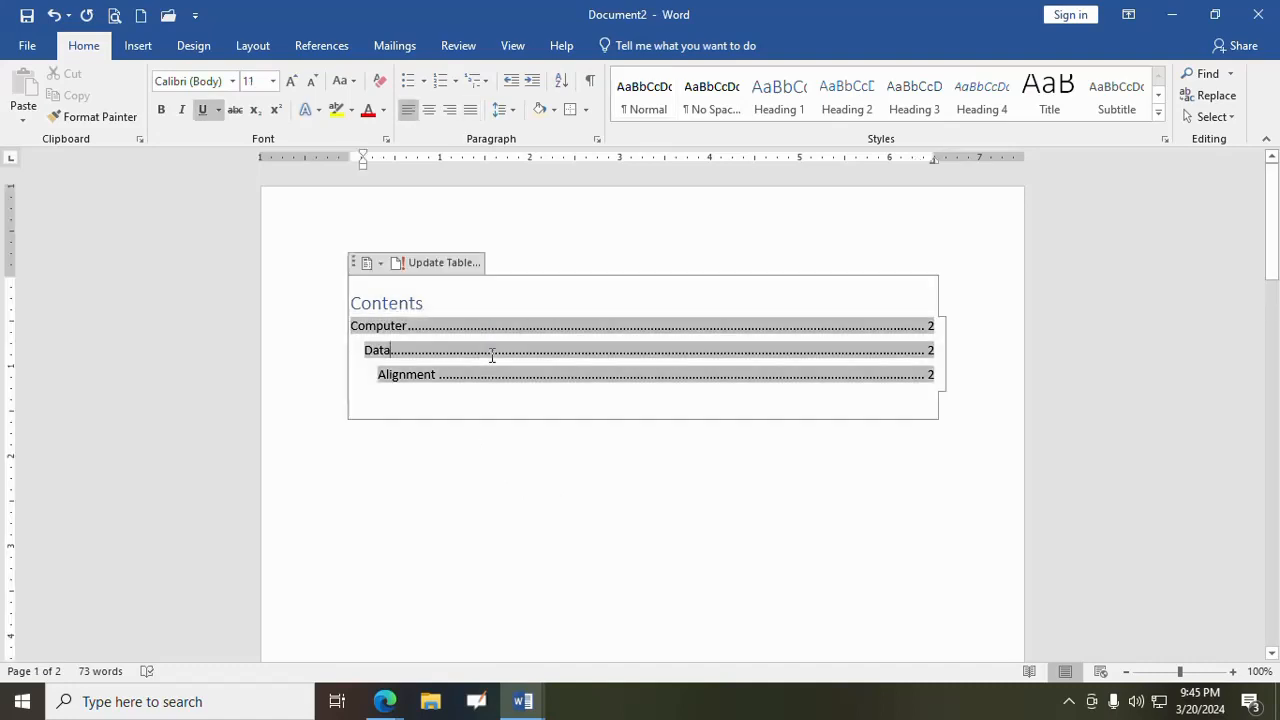
pyautogui.click(470, 268)
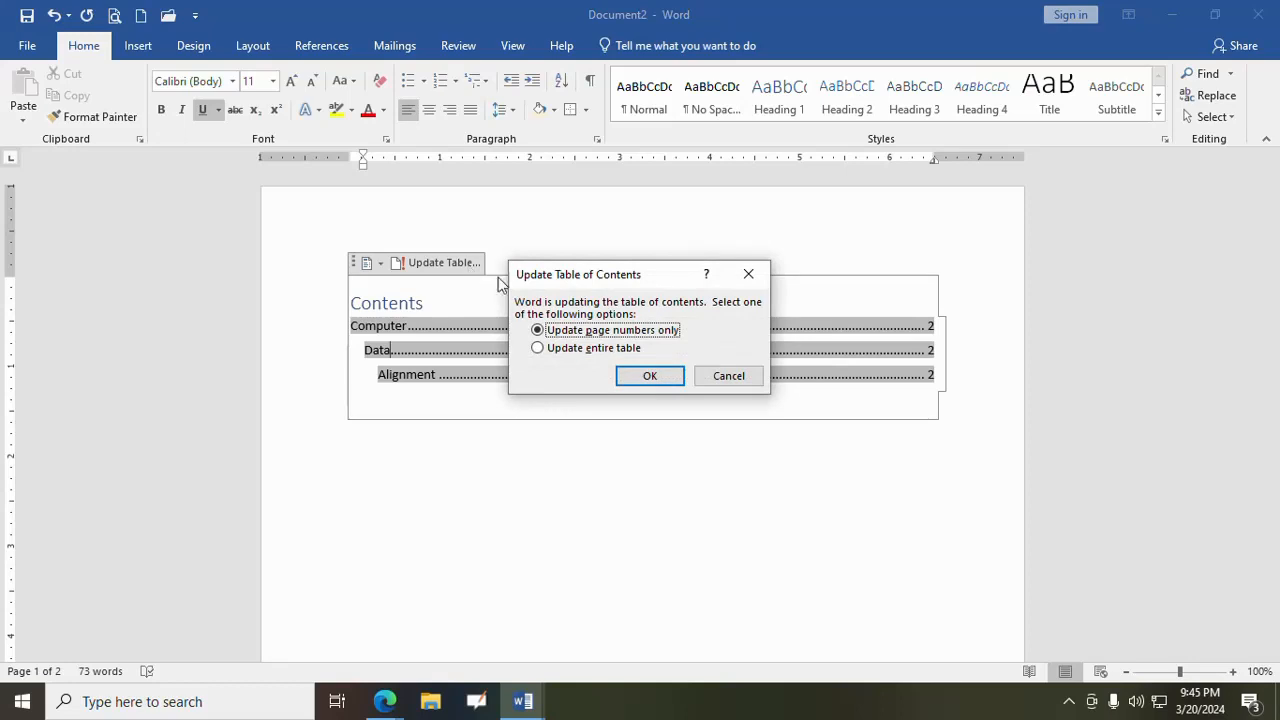
pyautogui.click(538, 349)
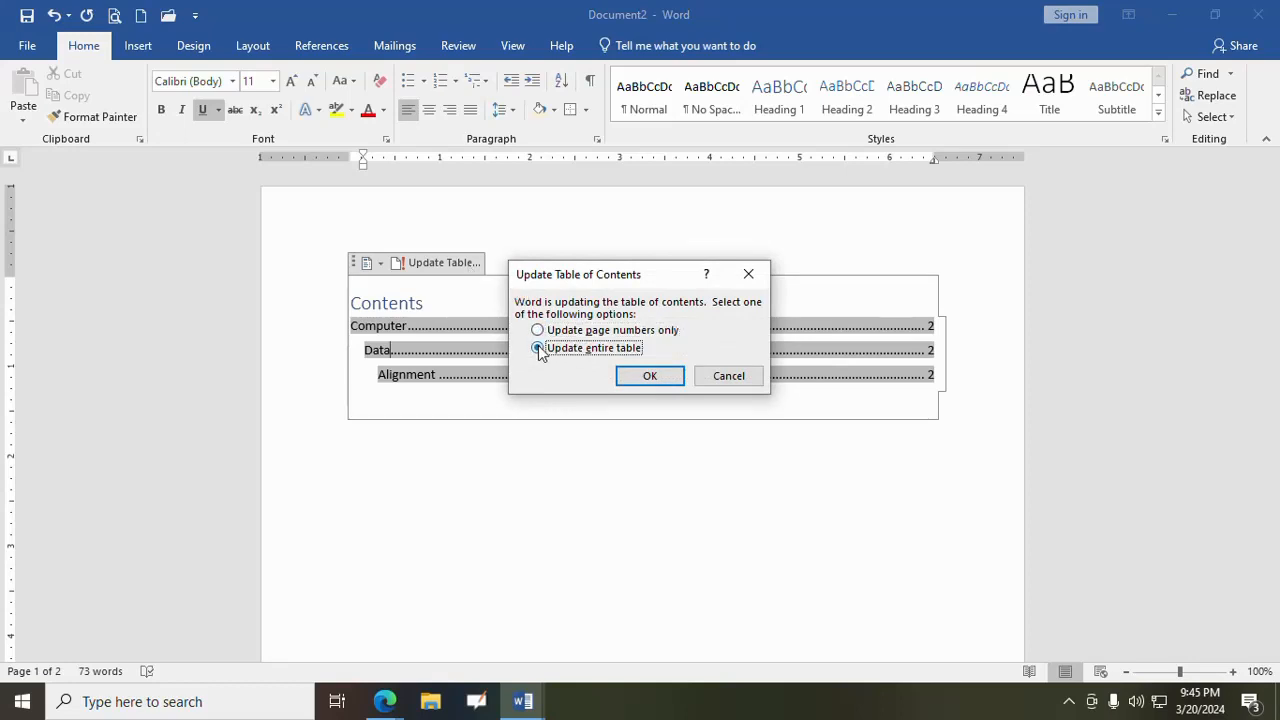
pyautogui.click(648, 377)
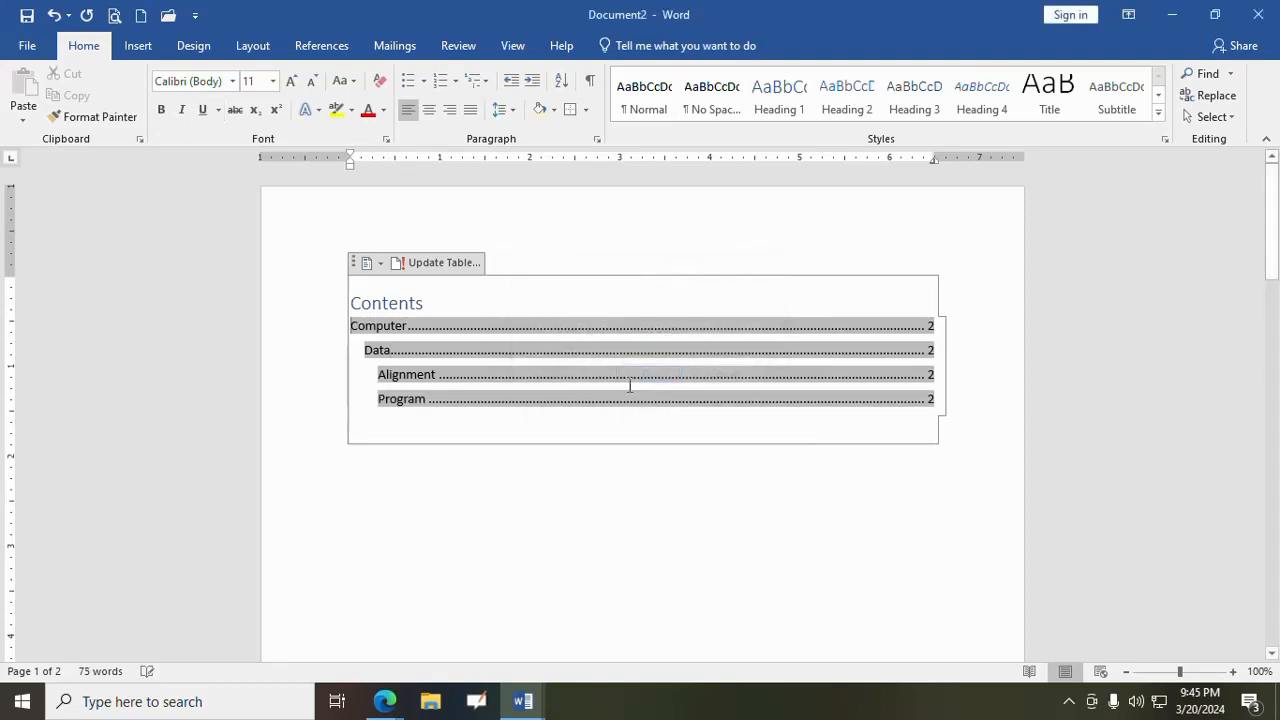
pyautogui.click(489, 485)
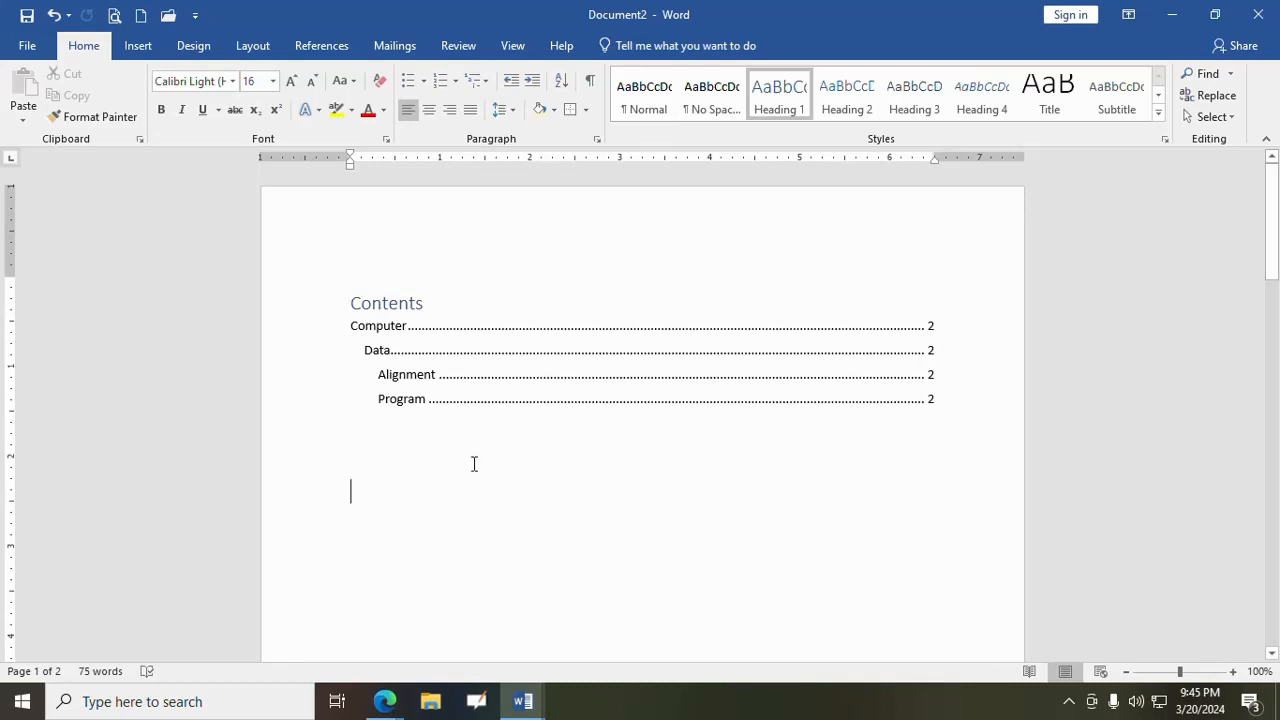
pyautogui.click(321, 55)
pyautogui.click(84, 45)
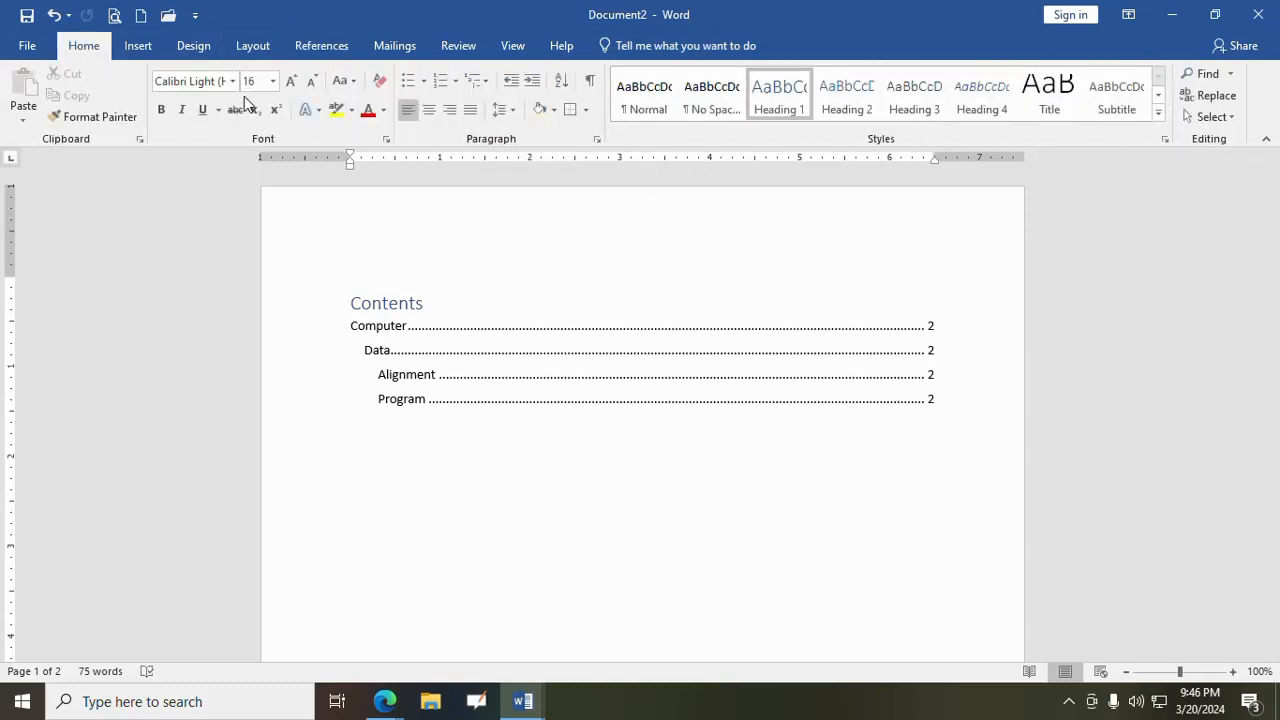
pyautogui.click(320, 50)
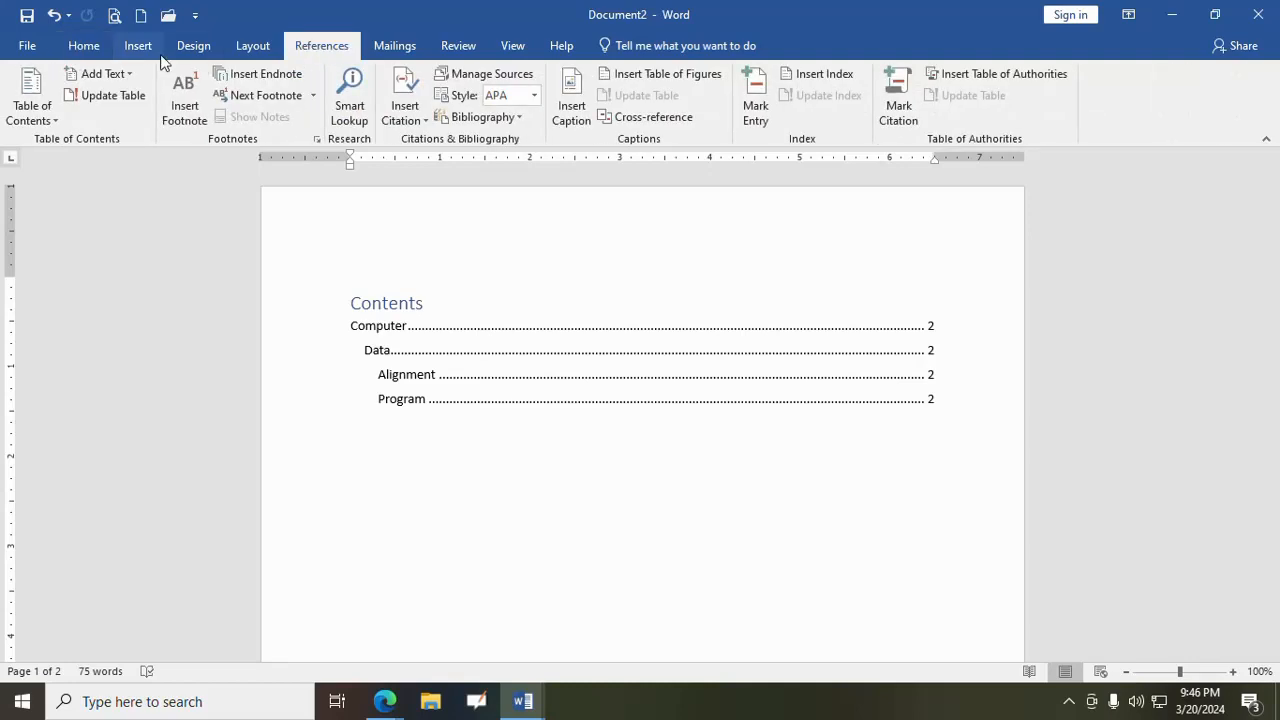
pyautogui.click(84, 46)
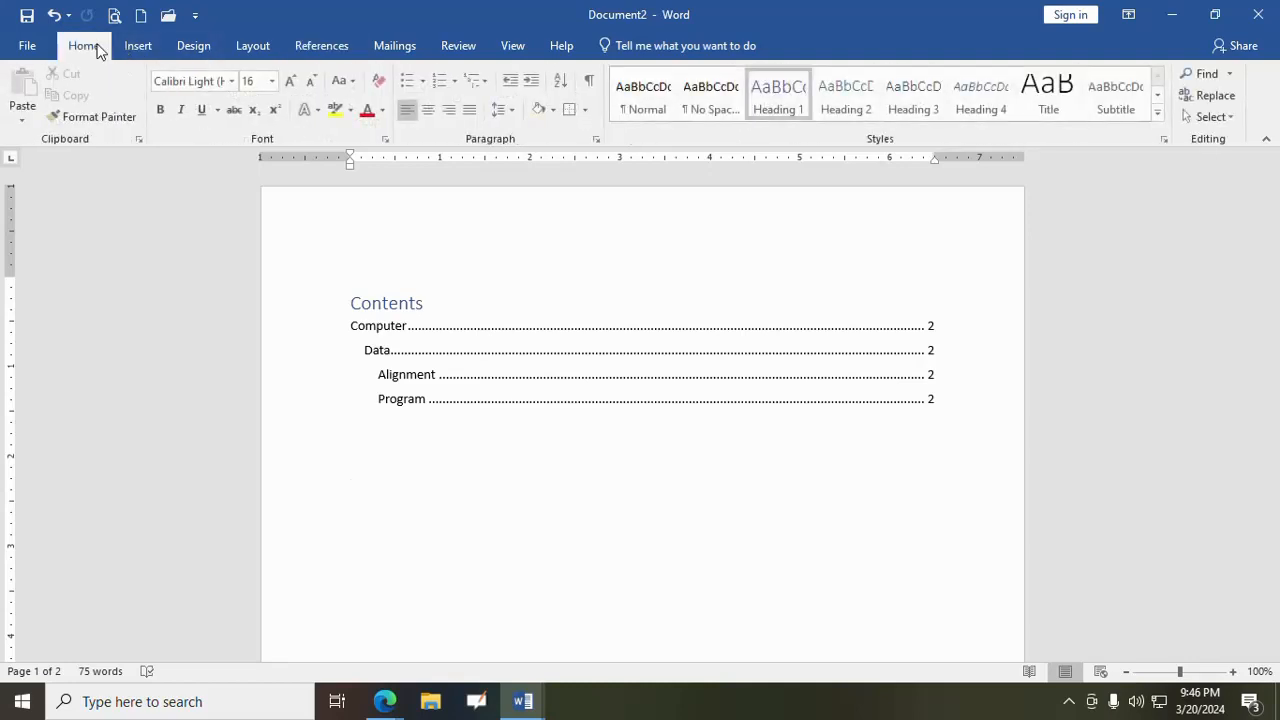
pyautogui.press('Return')
# - Add the line "Package- it is set of programs" below the "Program" line on page 2
pyautogui.scroll(-10, 641, 514)
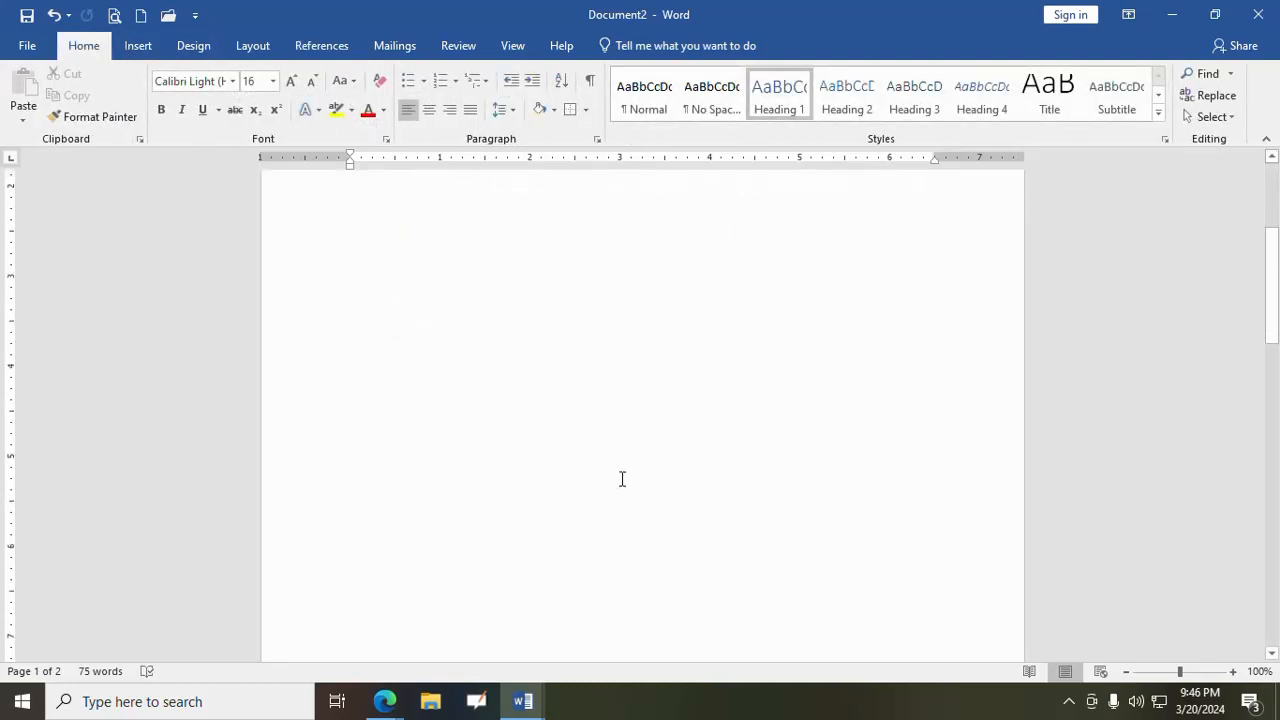
pyautogui.scroll(-1, 605, 444)
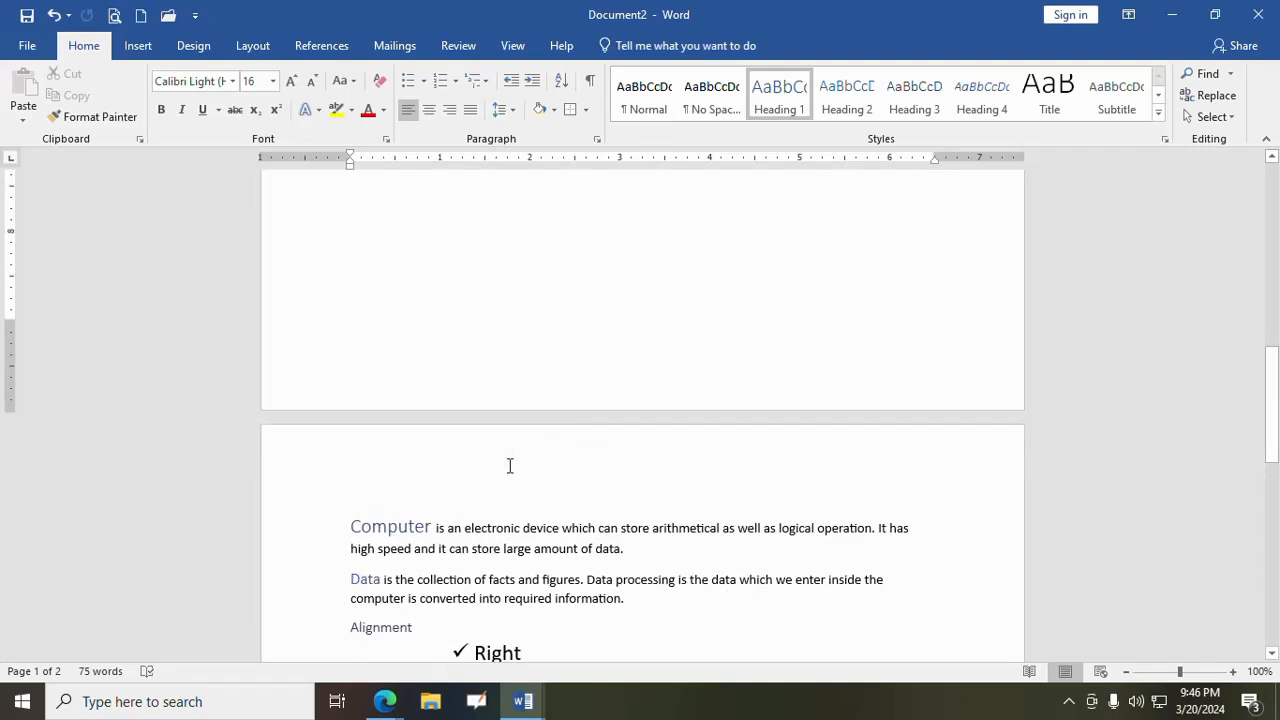
pyautogui.scroll(-5, 379, 513)
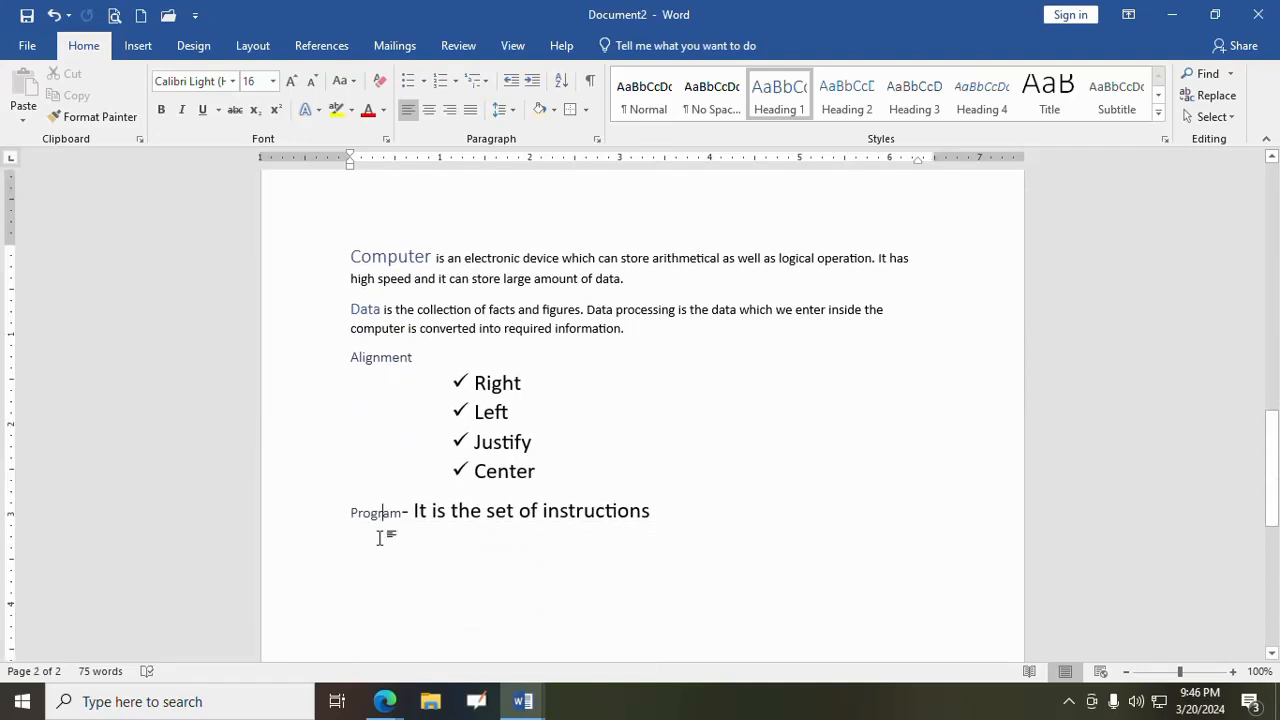
pyautogui.click(383, 514)
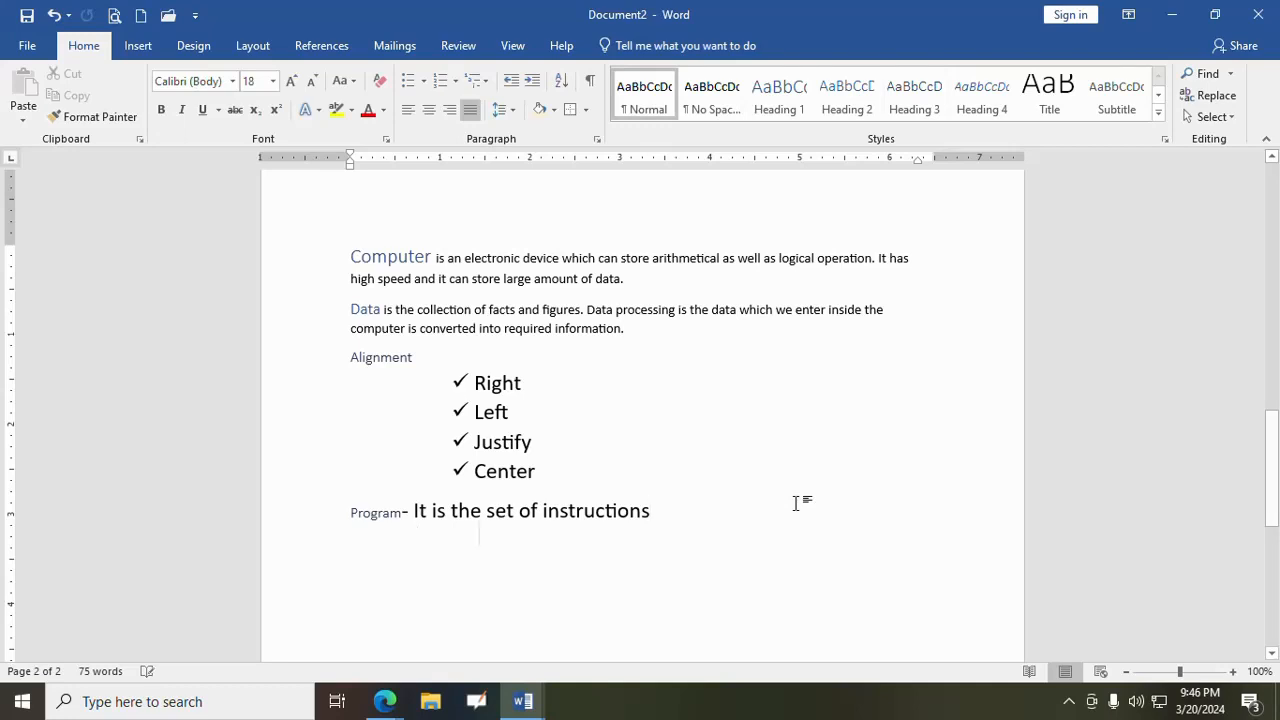
pyautogui.press('BackSpace')
pyautogui.write('Packa')
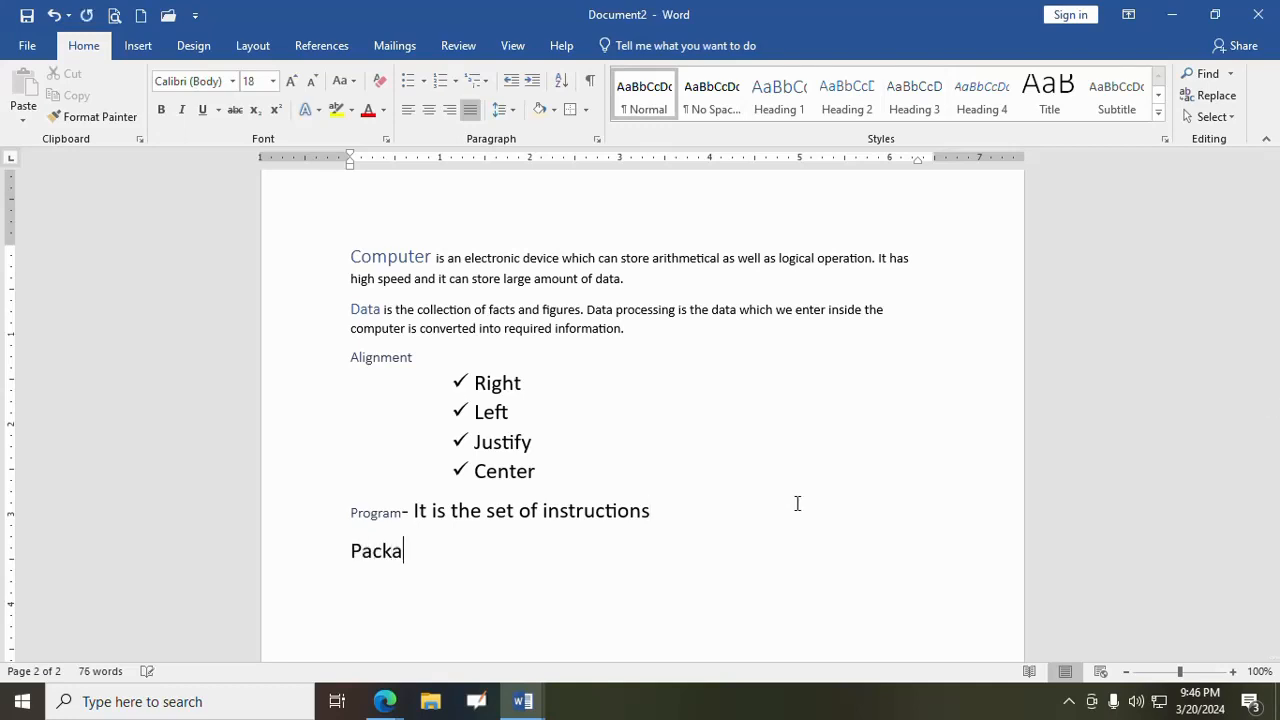
pyautogui.write('ge- it is set')
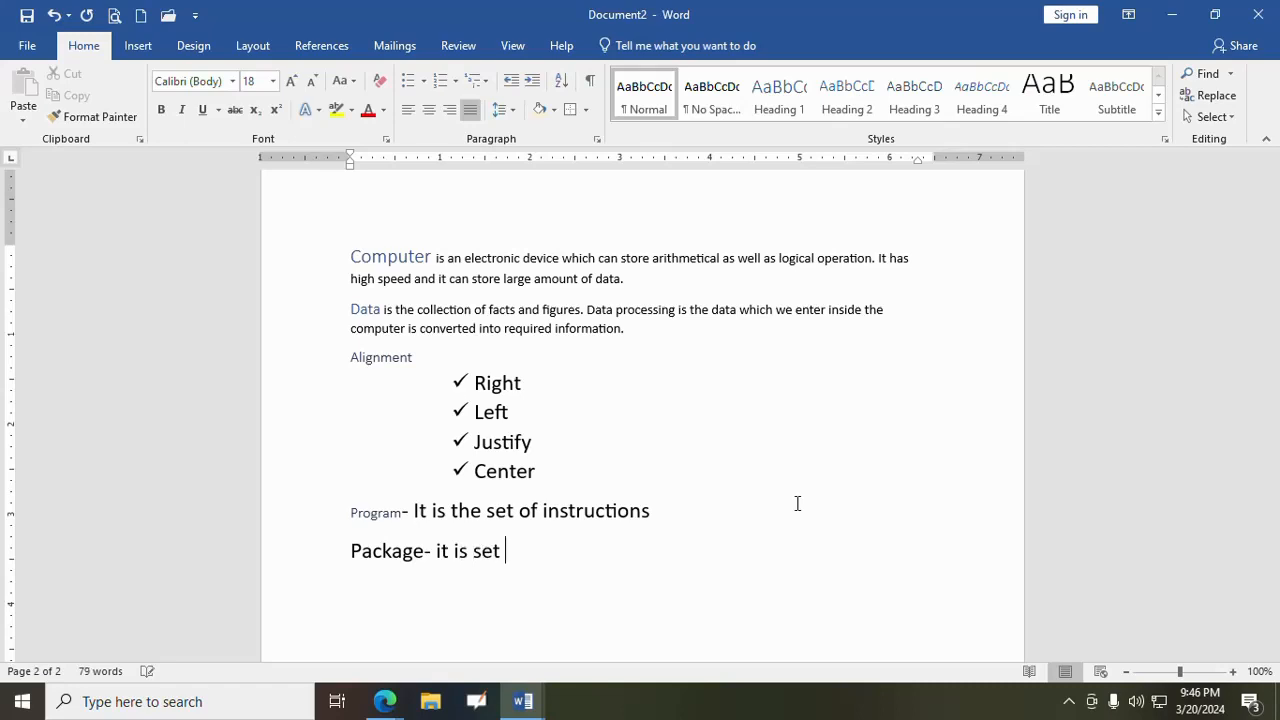
pyautogui.write(' of progra')
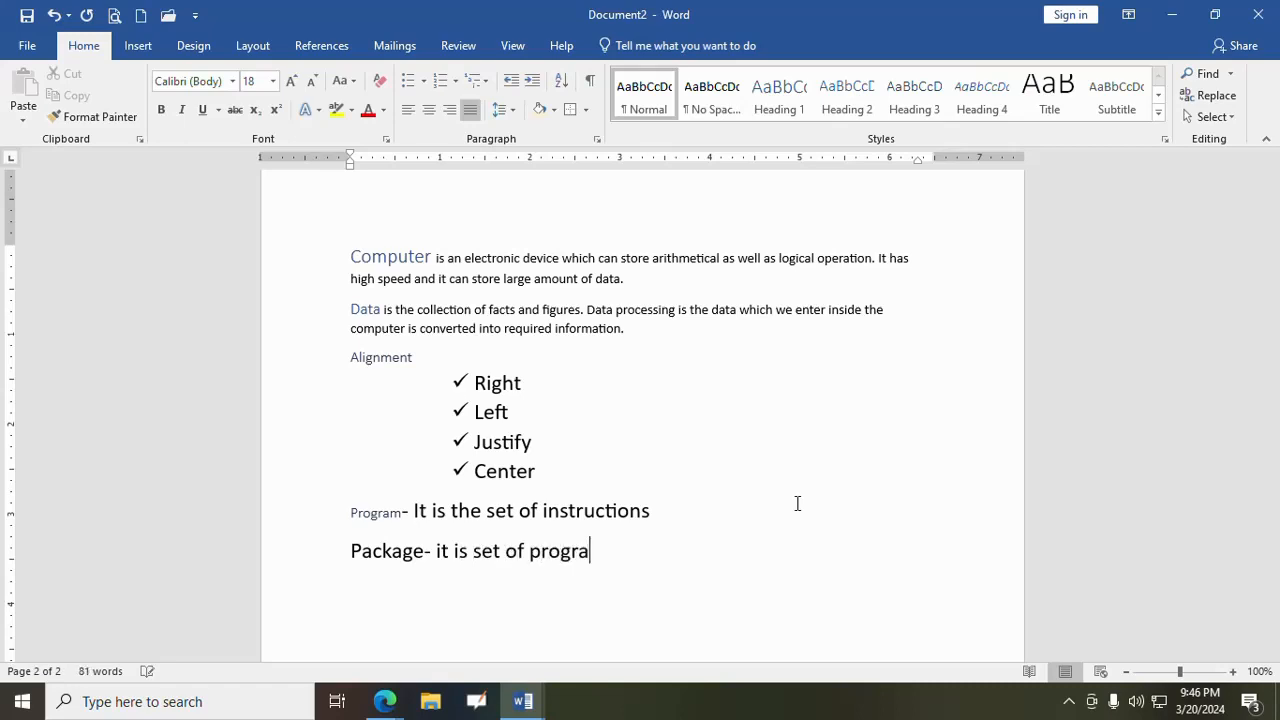
pyautogui.write('ms')
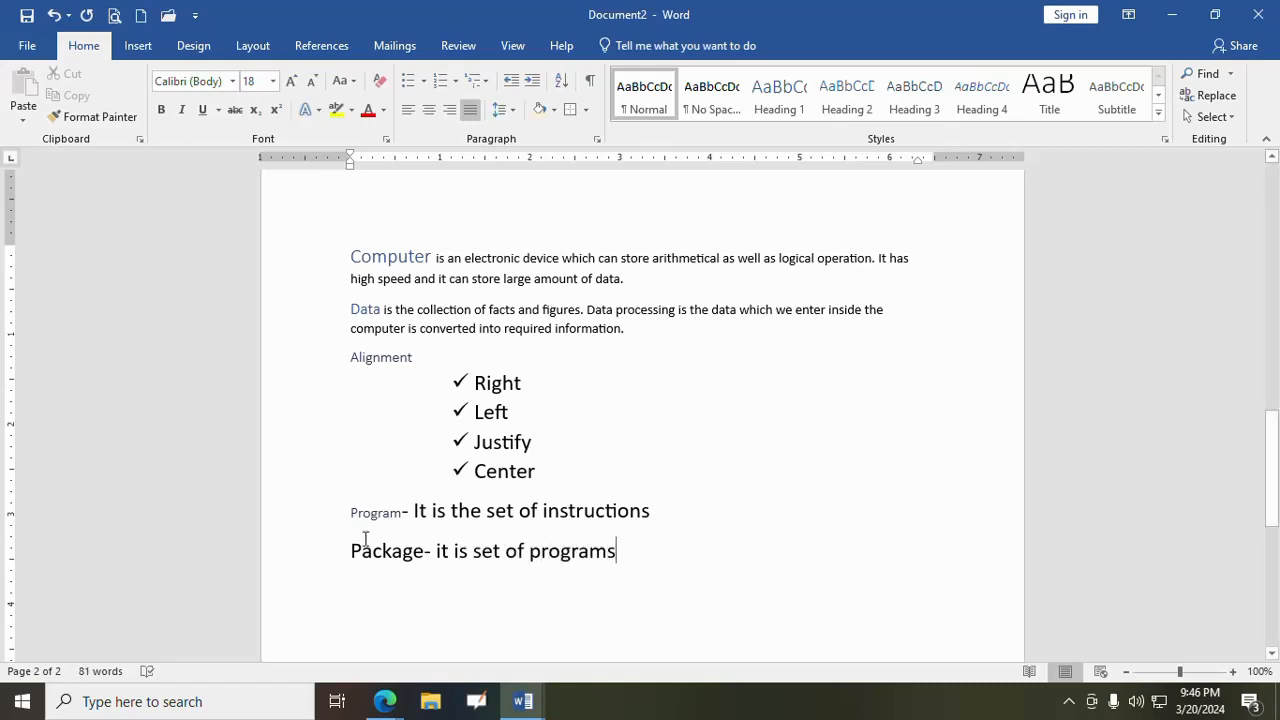
# - Apply the Heading 2 style to the word "Package" in the last line
pyautogui.moveTo(351, 551); pyautogui.dragTo(425, 562)
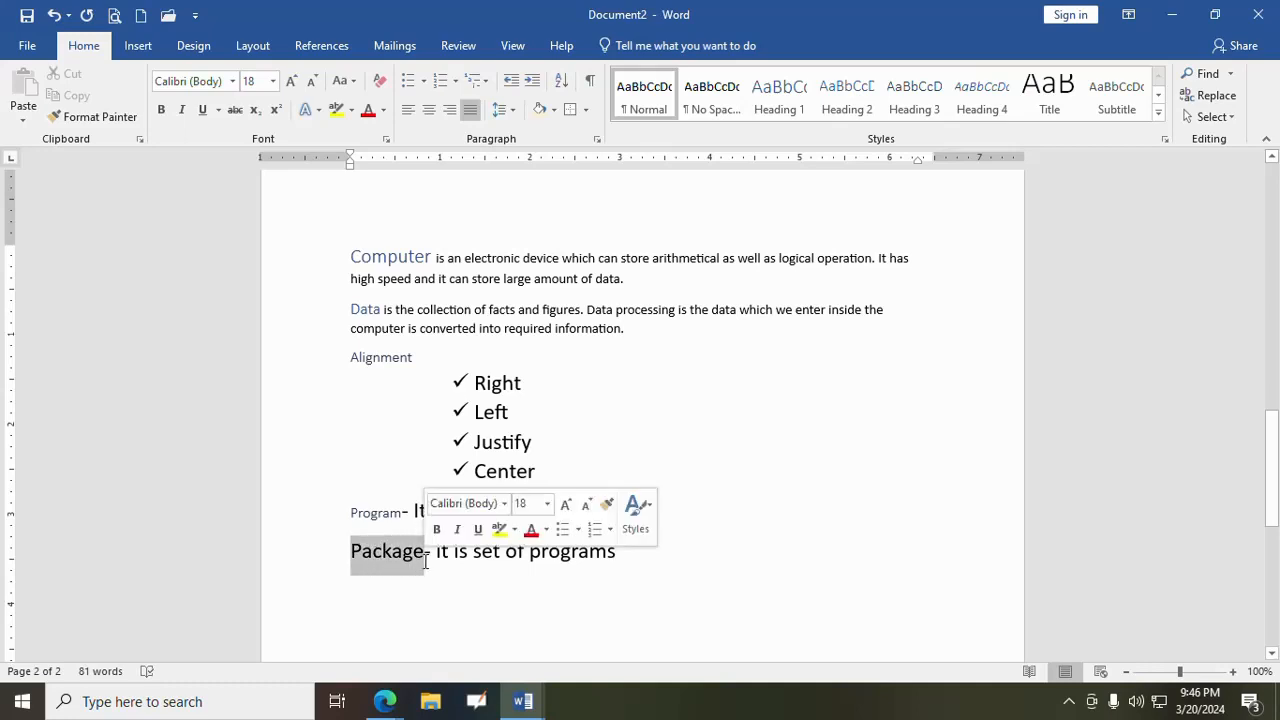
pyautogui.click(860, 112)
pyautogui.click(688, 542)
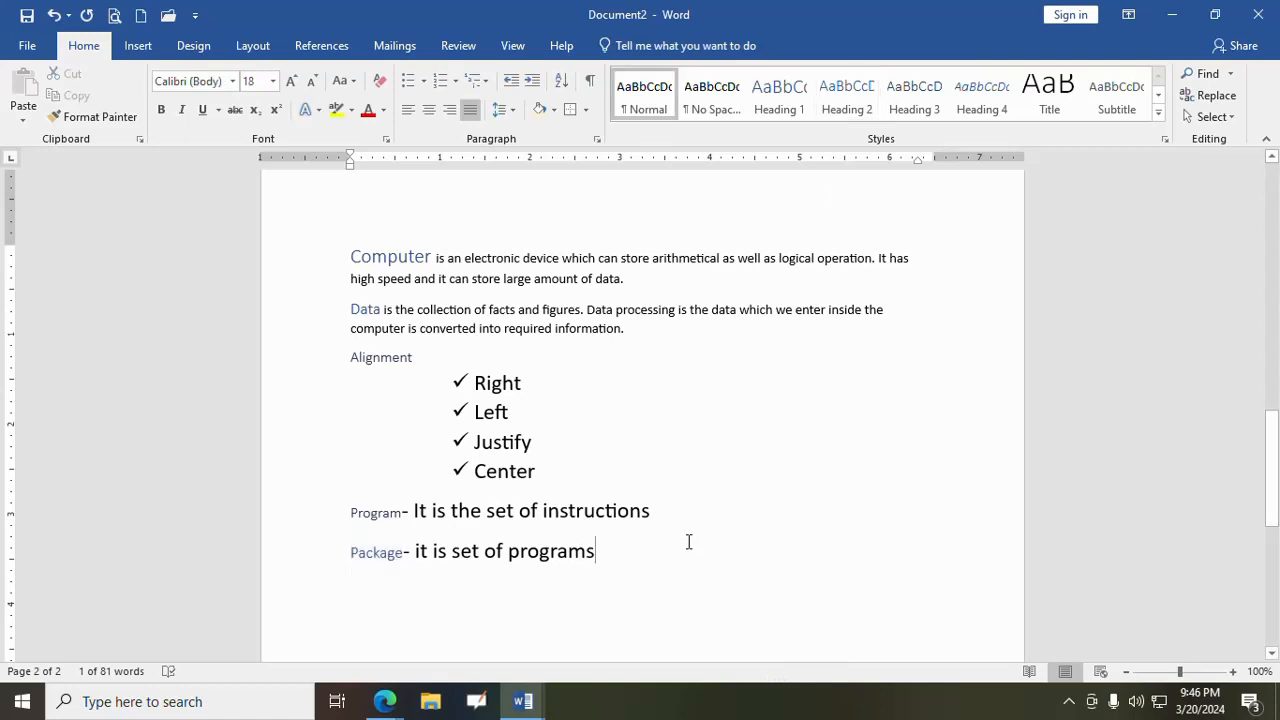
# - Refresh the entire table of contents on page 1 to include the "Package" heading
pyautogui.scroll(6, 666, 543)
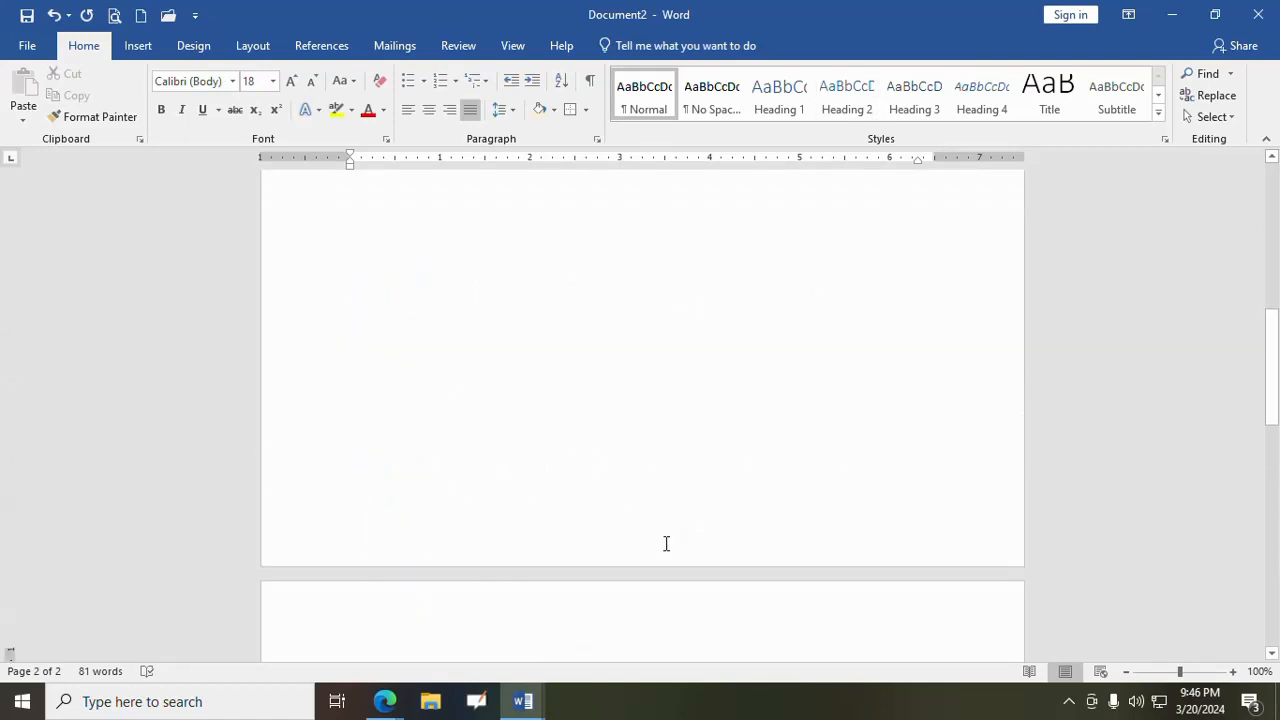
pyautogui.scroll(10, 666, 543)
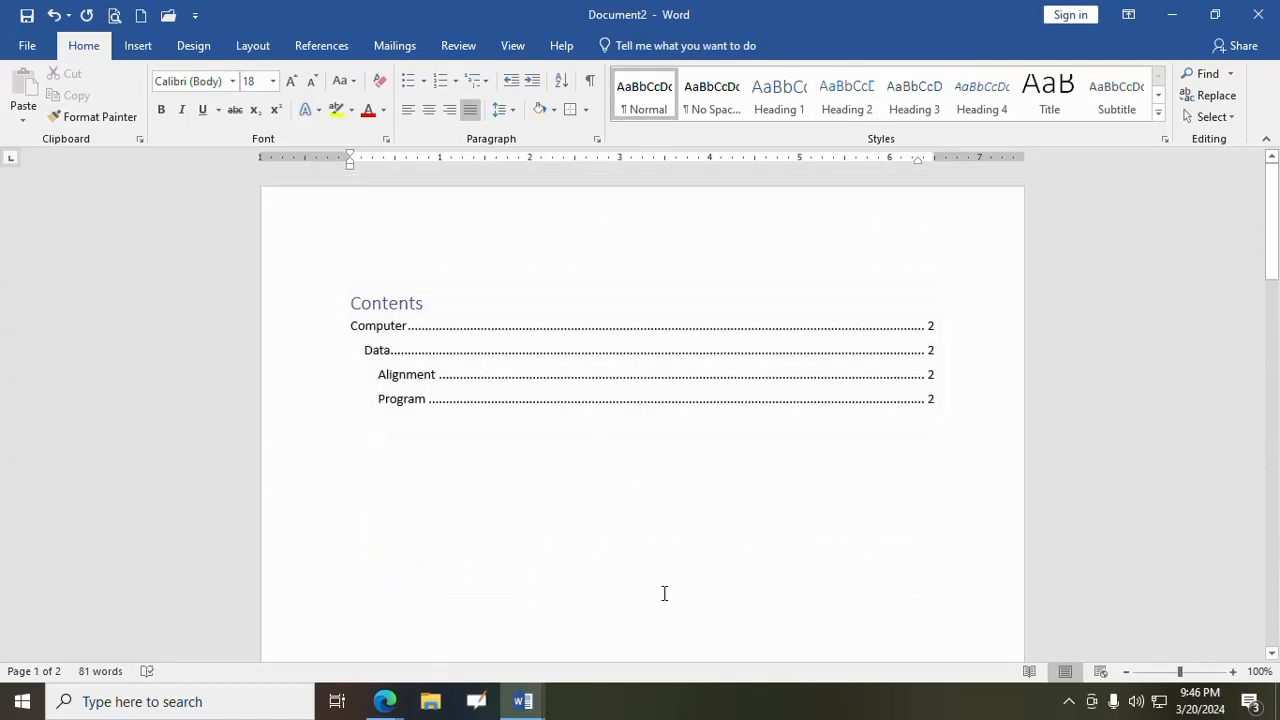
pyautogui.click(496, 348)
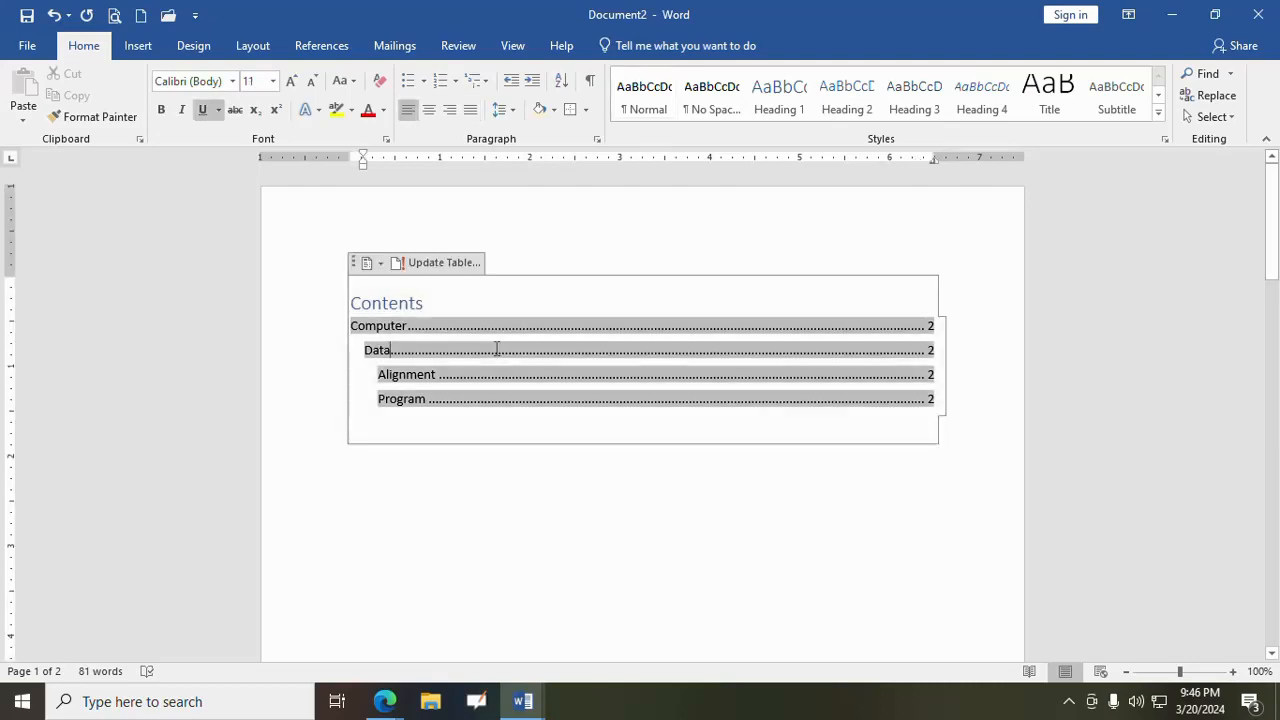
pyautogui.click(435, 265)
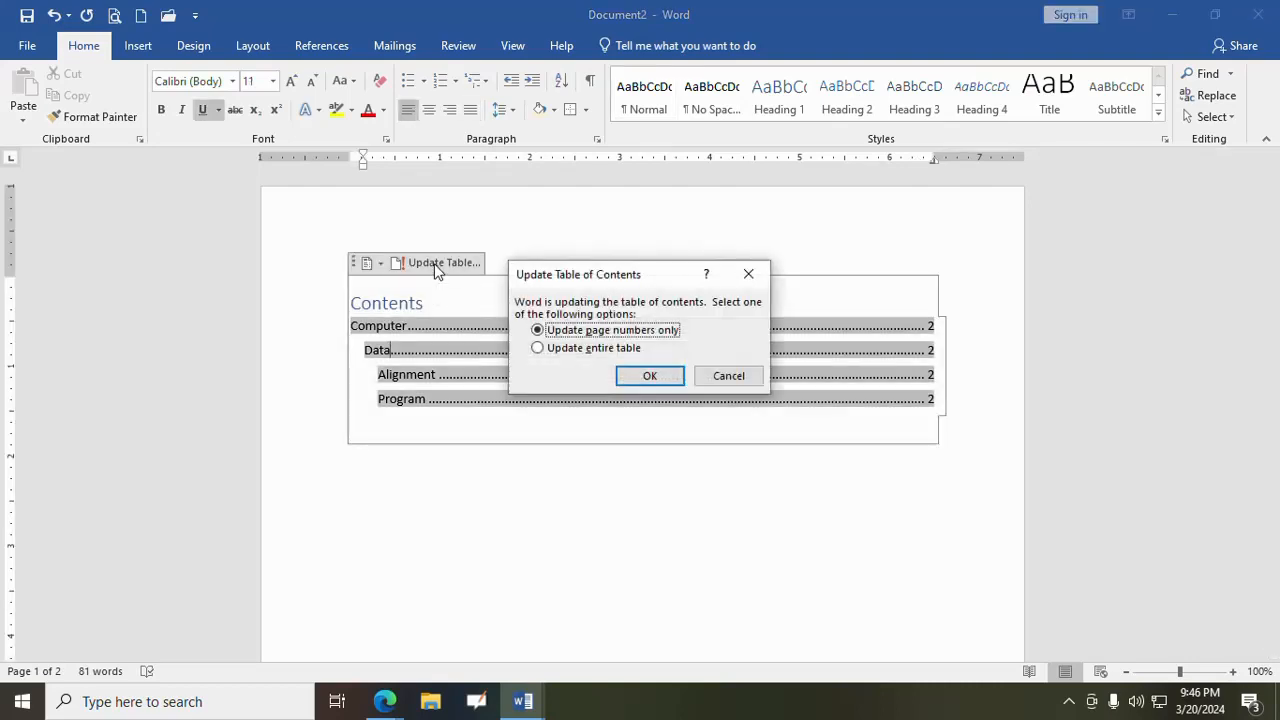
pyautogui.click(537, 349)
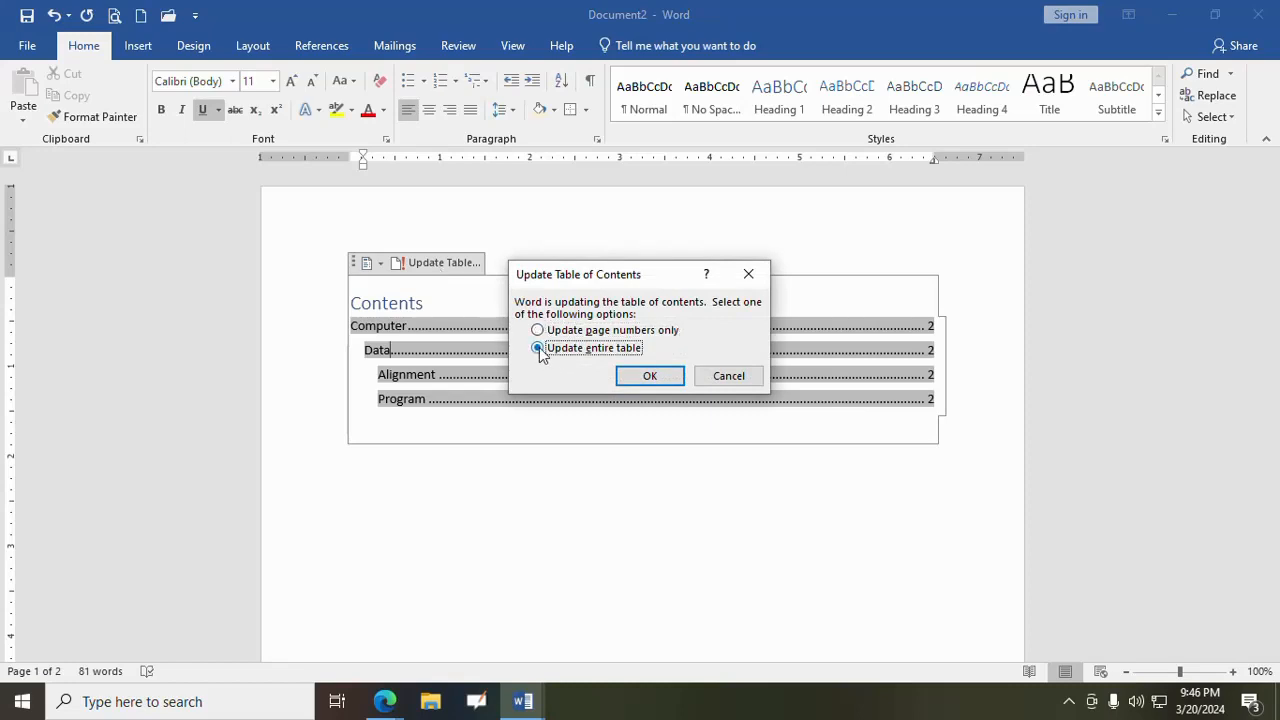
pyautogui.click(661, 380)
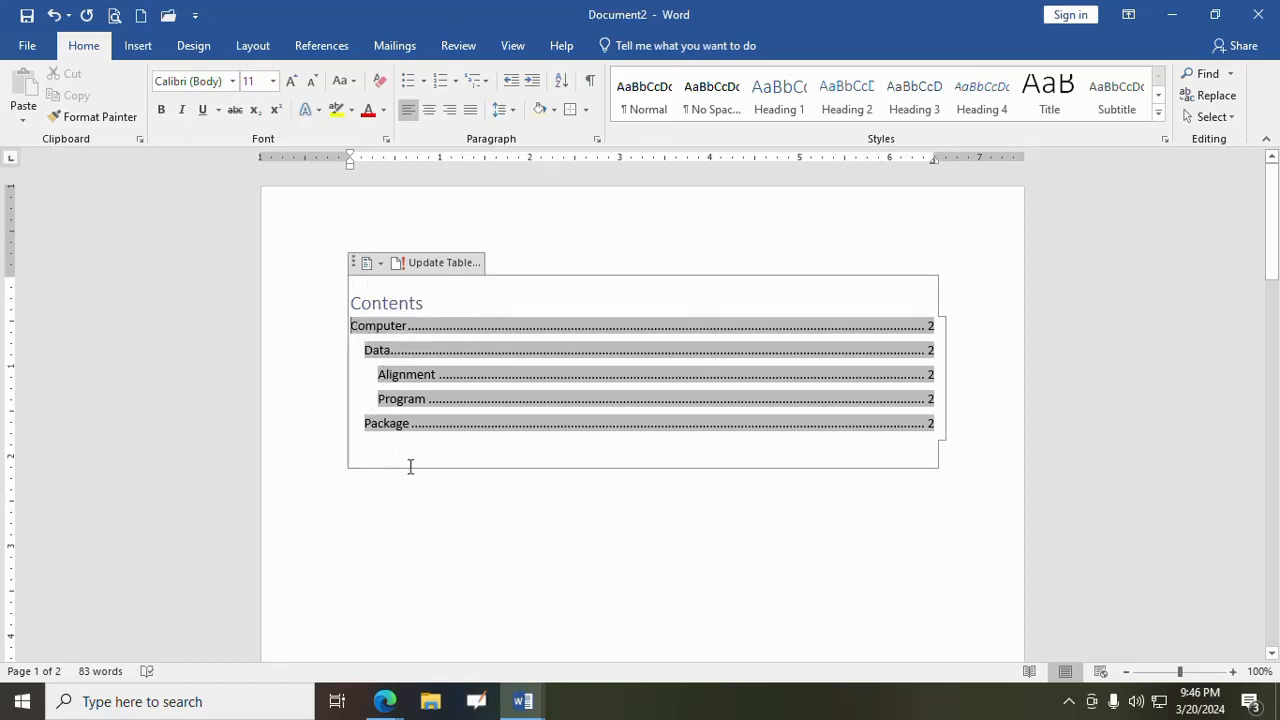
pyautogui.click(402, 497)
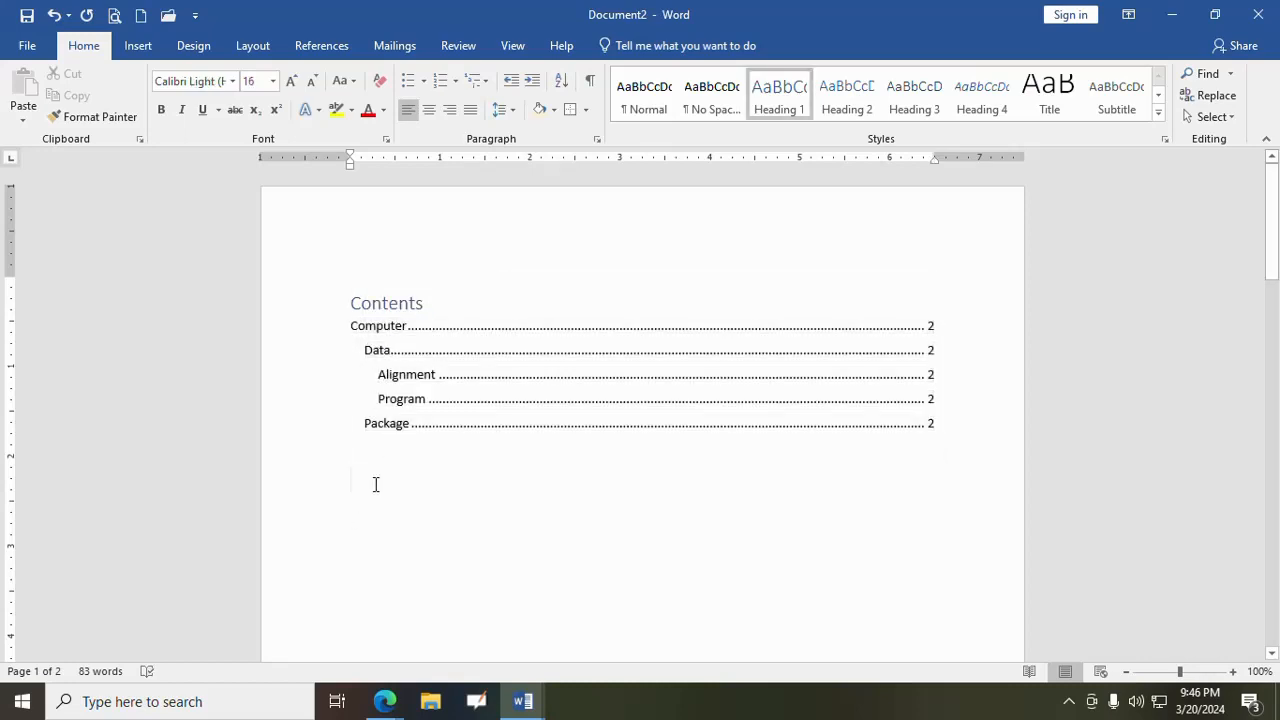
# - Delete the blank line above the "Computer" paragraph so the text starts at the top of page 2
pyautogui.scroll(-1, 375, 482)
pyautogui.scroll(-5, 378, 485)
pyautogui.scroll(5, 378, 488)
pyautogui.scroll(-10, 376, 488)
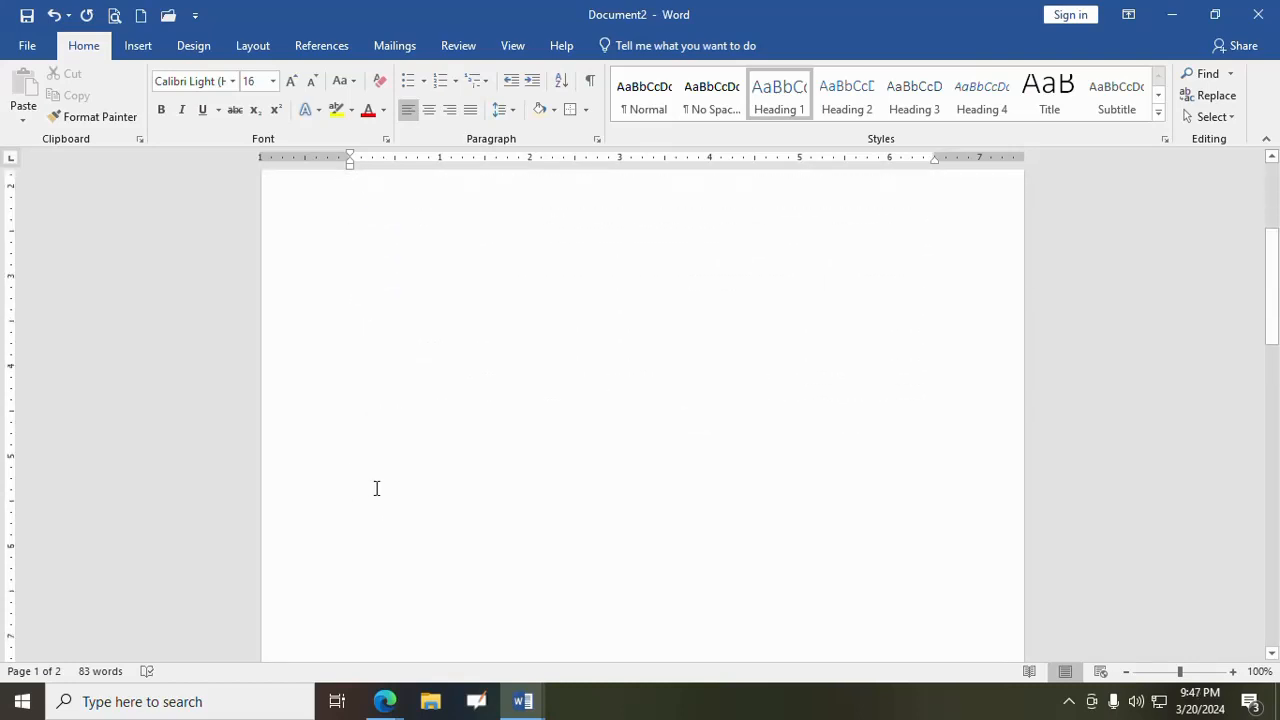
pyautogui.scroll(-5, 373, 485)
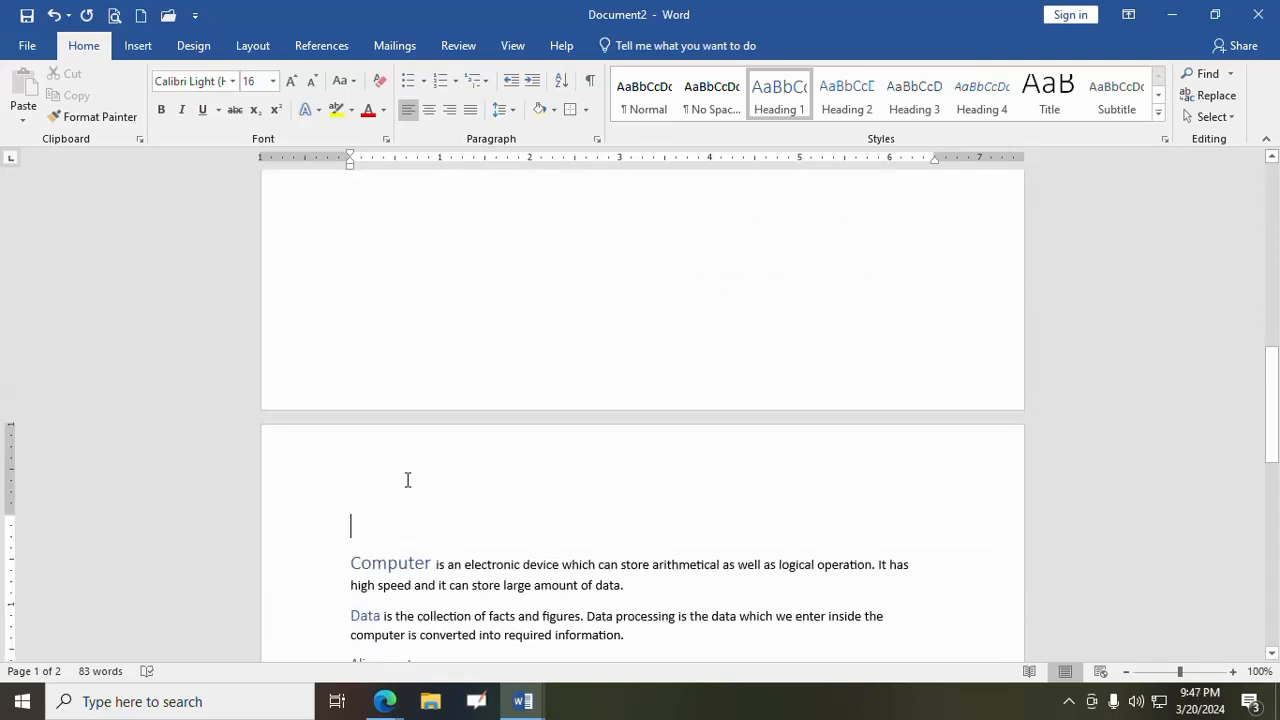
pyautogui.press('Delete')
pyautogui.scroll(-4, 397, 480)
pyautogui.scroll(4, 451, 489)
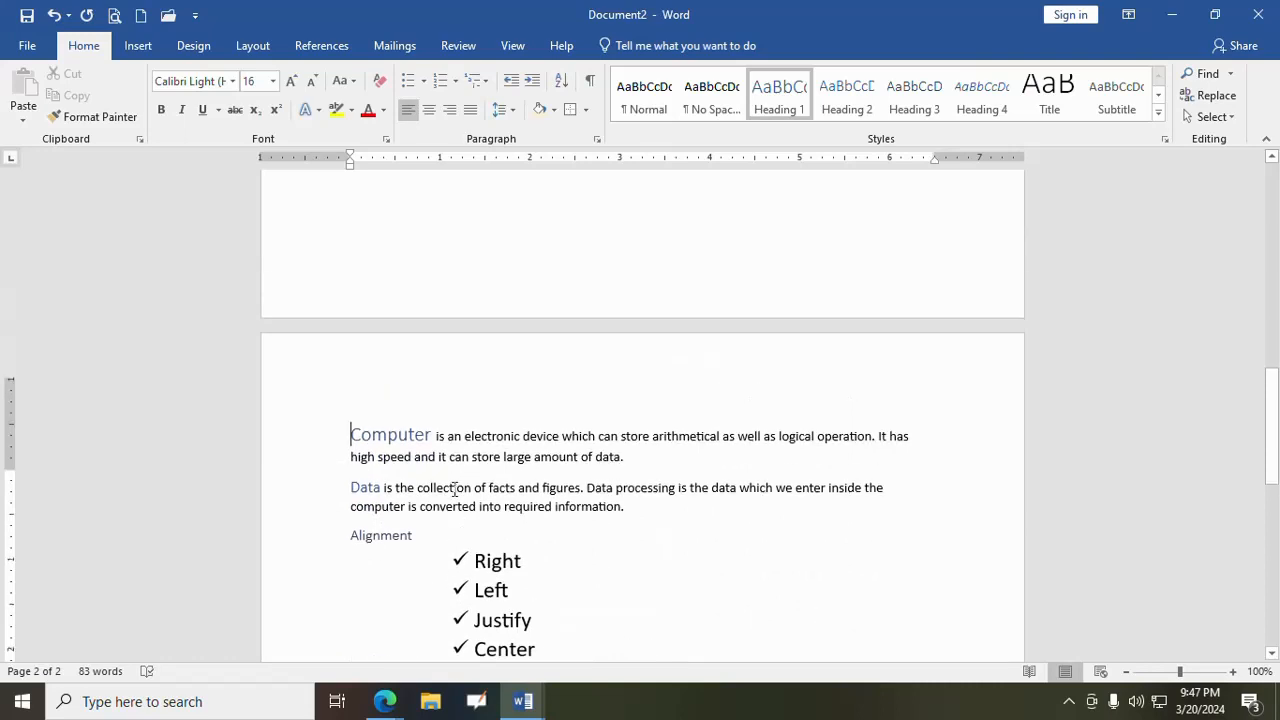
pyautogui.scroll(-4, 588, 438)
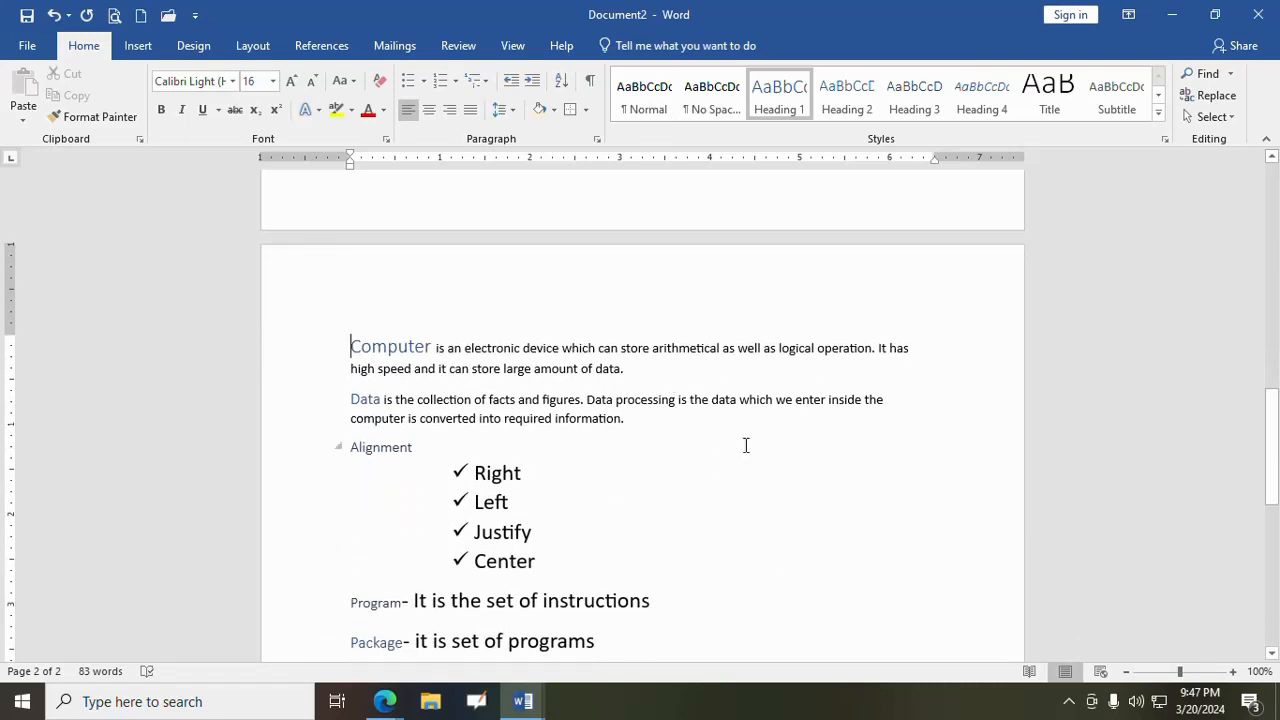
# - Search the document for the words "data", "computer" and "Artificial", one after another
pyautogui.click(1235, 82)
pyautogui.click(1204, 96)
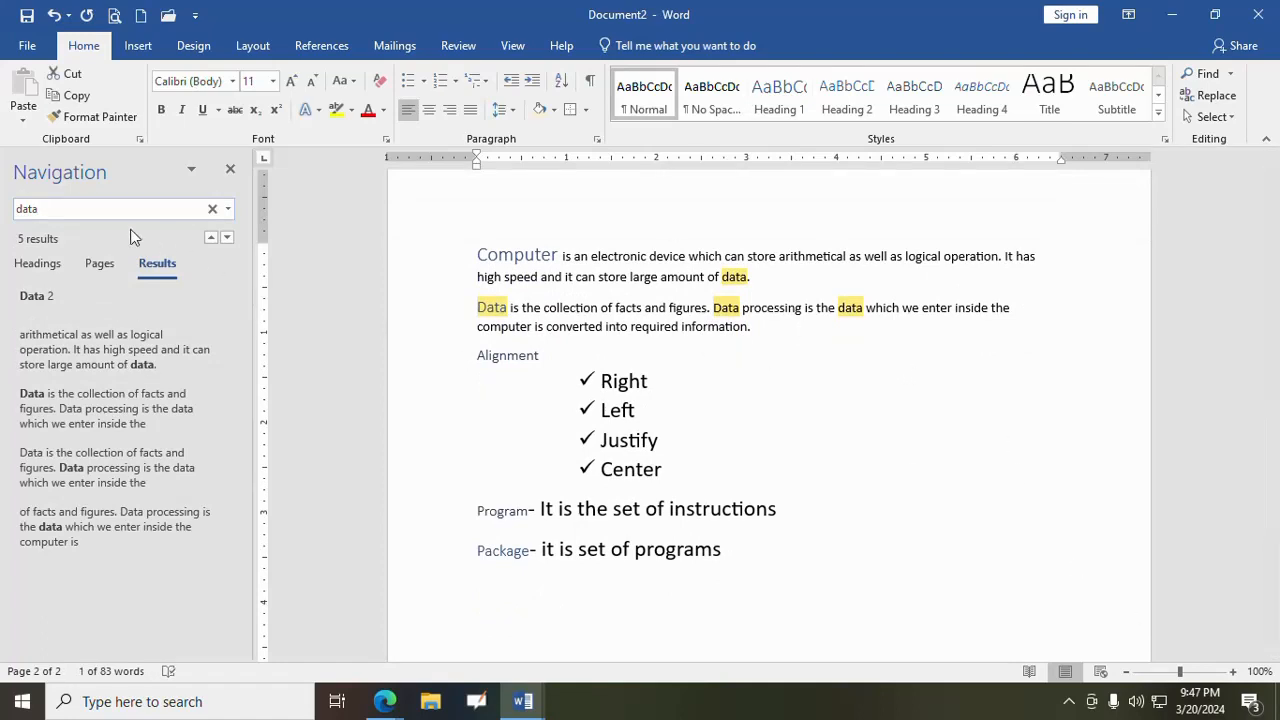
pyautogui.moveTo(80, 207); pyautogui.dragTo(3, 208)
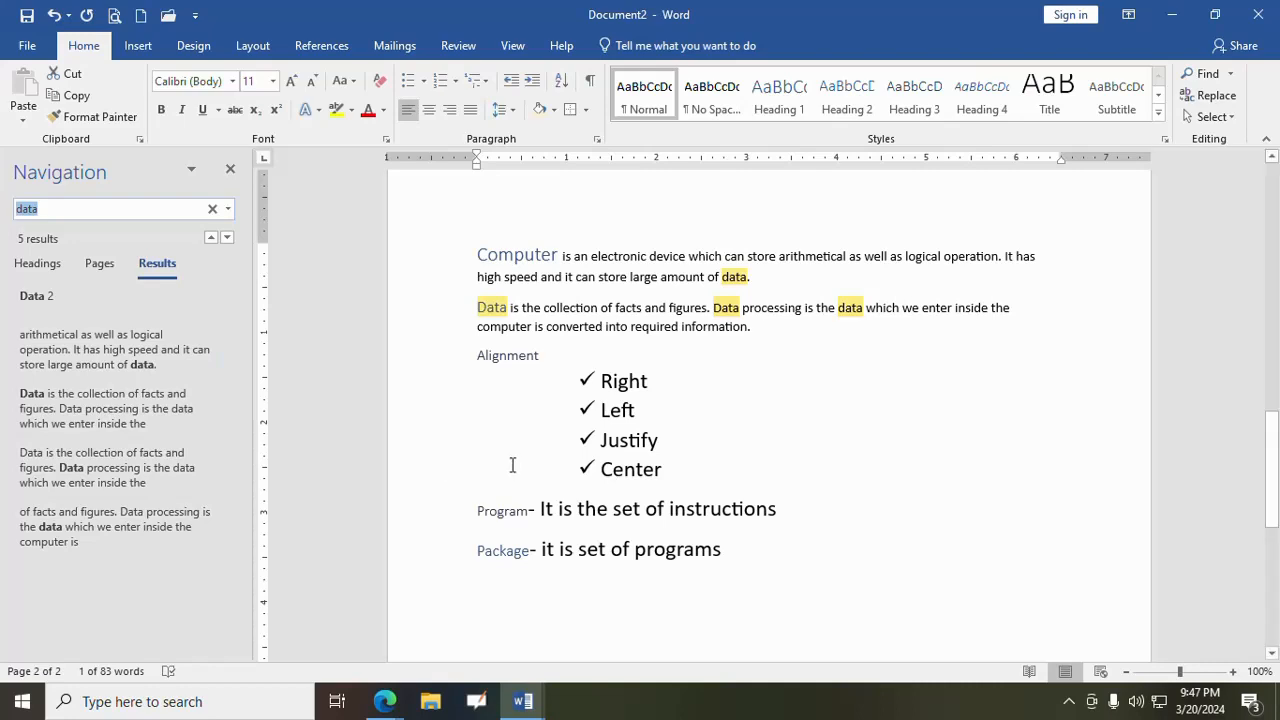
pyautogui.write('computer')
pyautogui.doubleClick(88, 208)
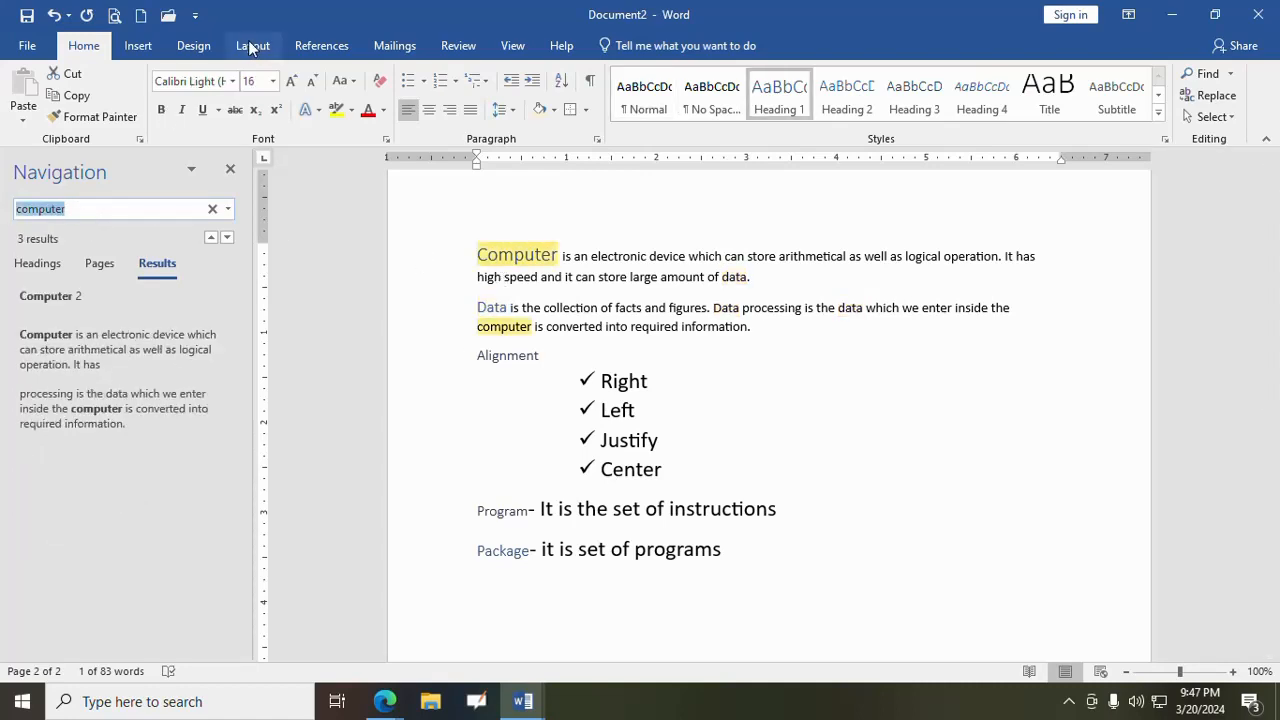
pyautogui.write('Artificial')
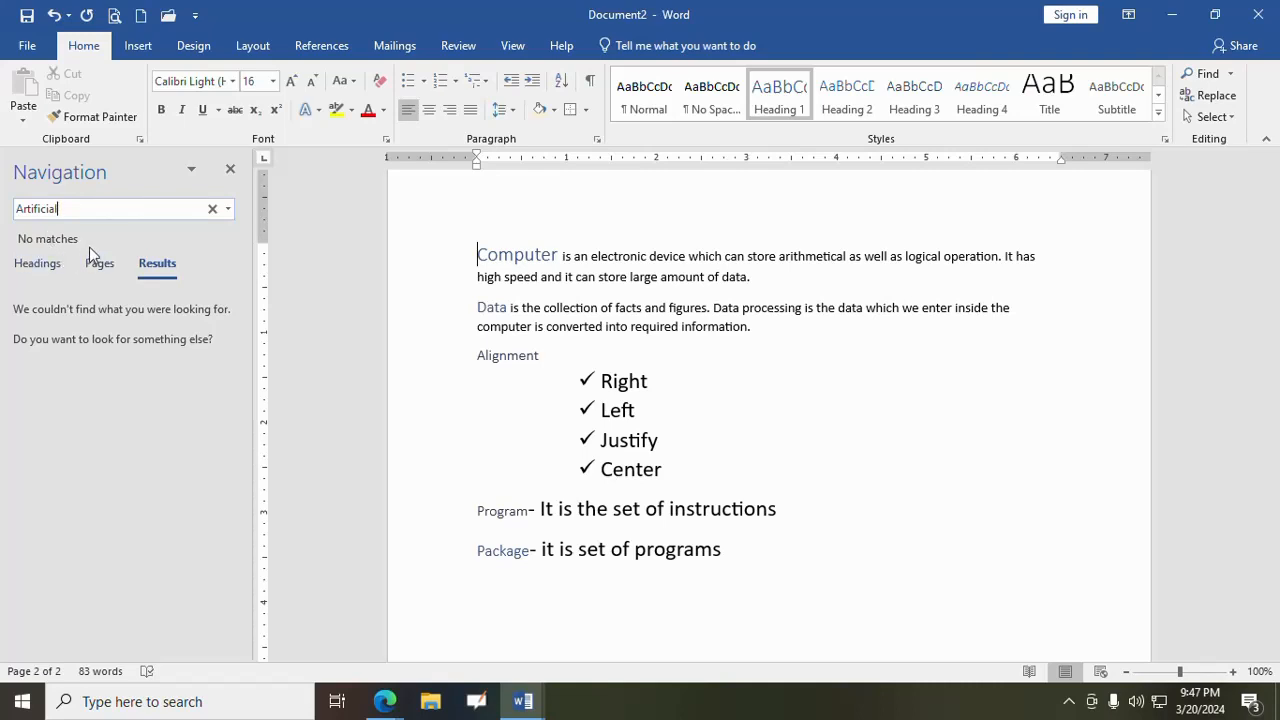
# - Search the document for the word "Data" with the Find command, then close the search results
pyautogui.click(231, 173)
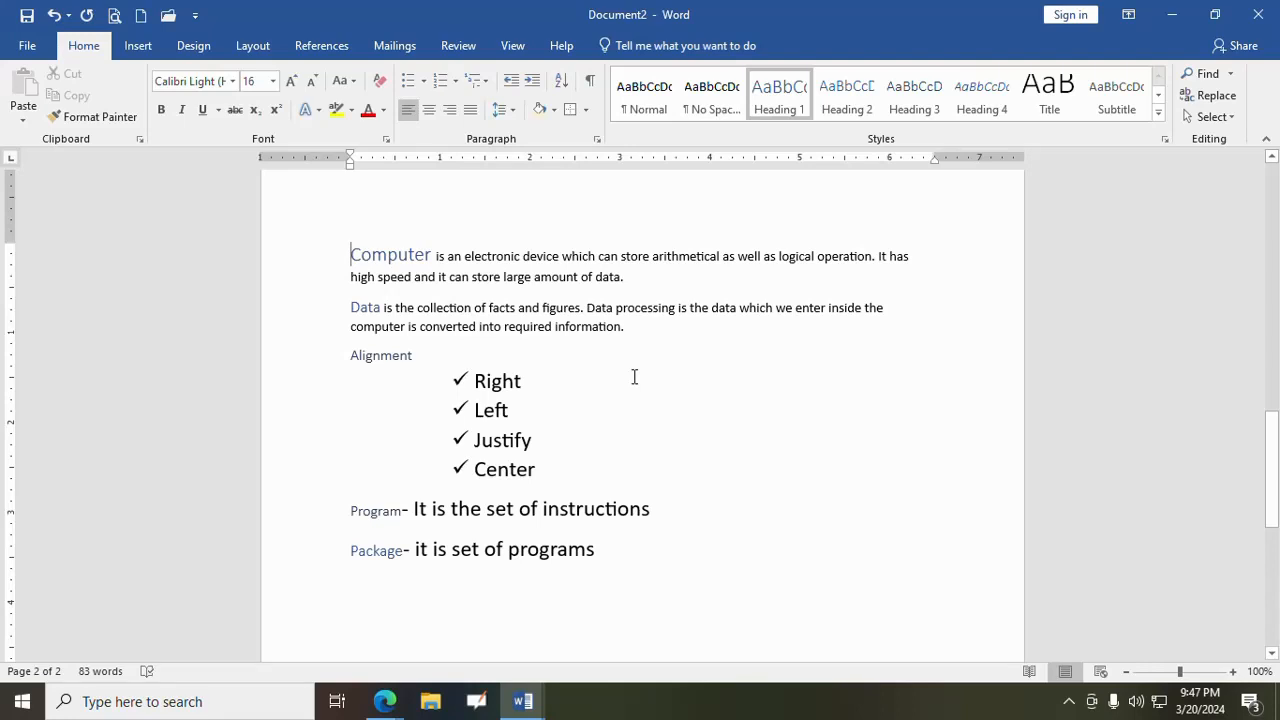
pyautogui.click(1231, 74)
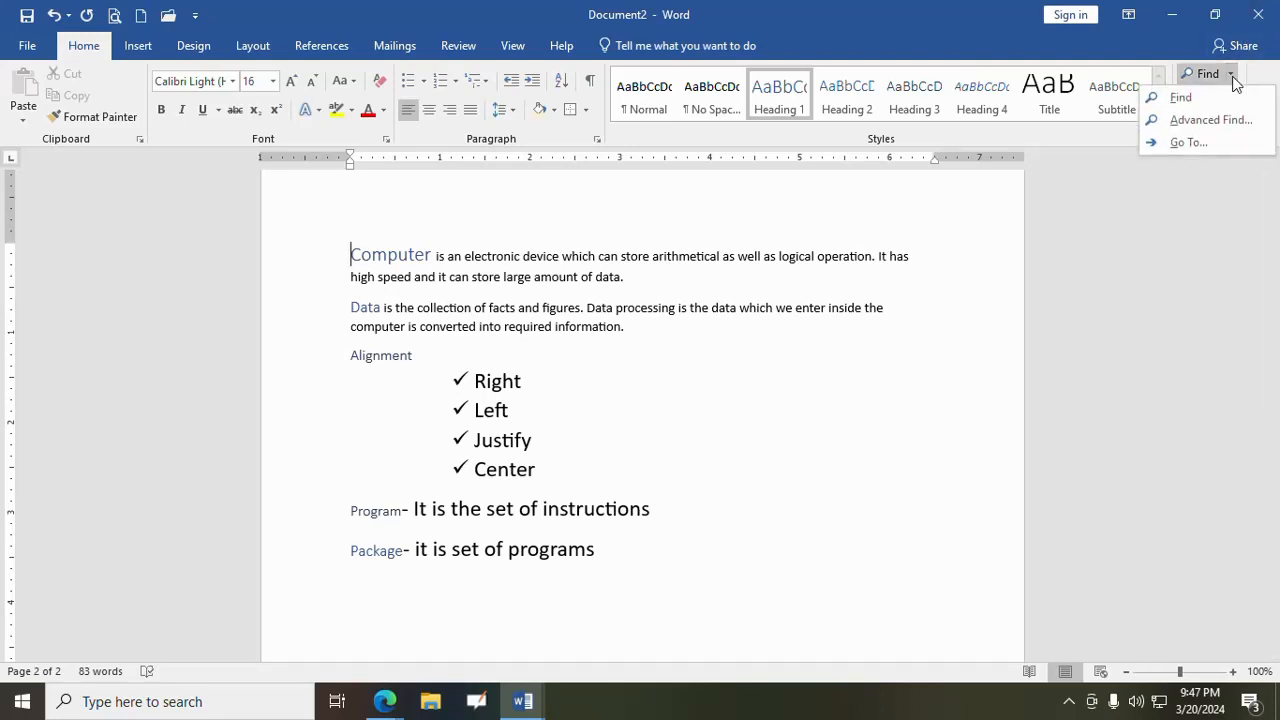
pyautogui.click(1183, 97)
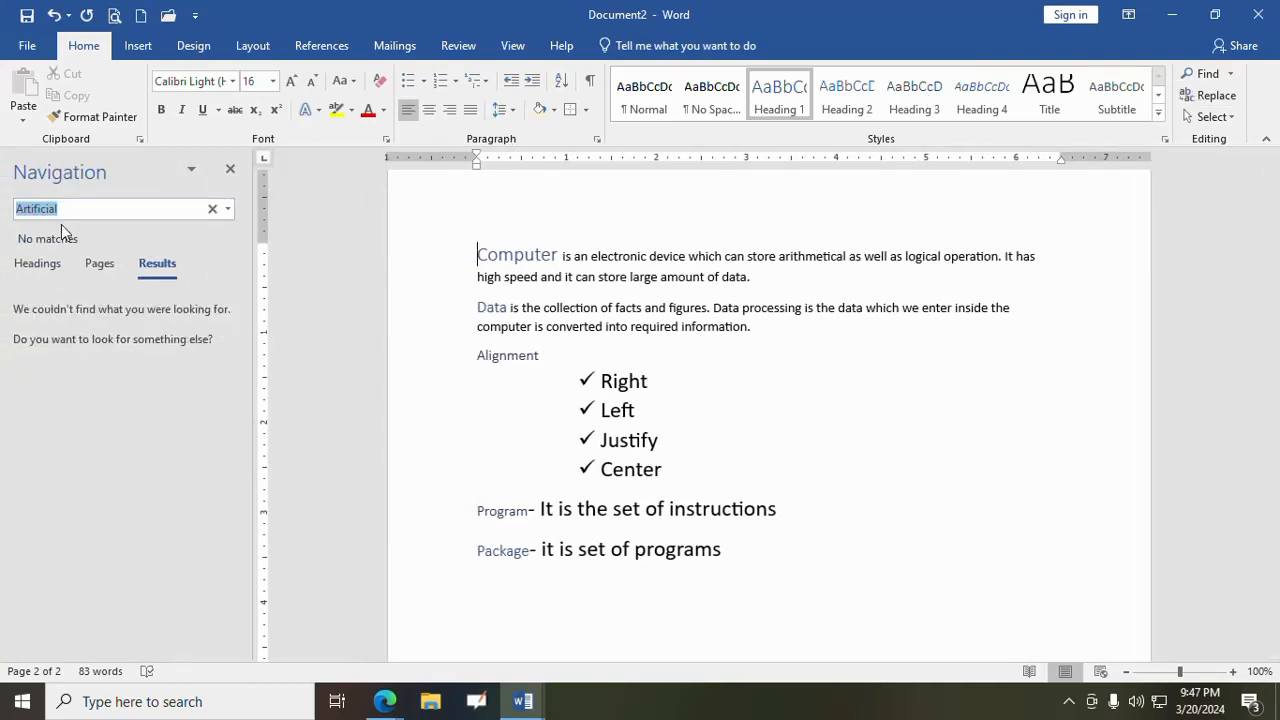
pyautogui.press('BackSpace')
pyautogui.write('Data')
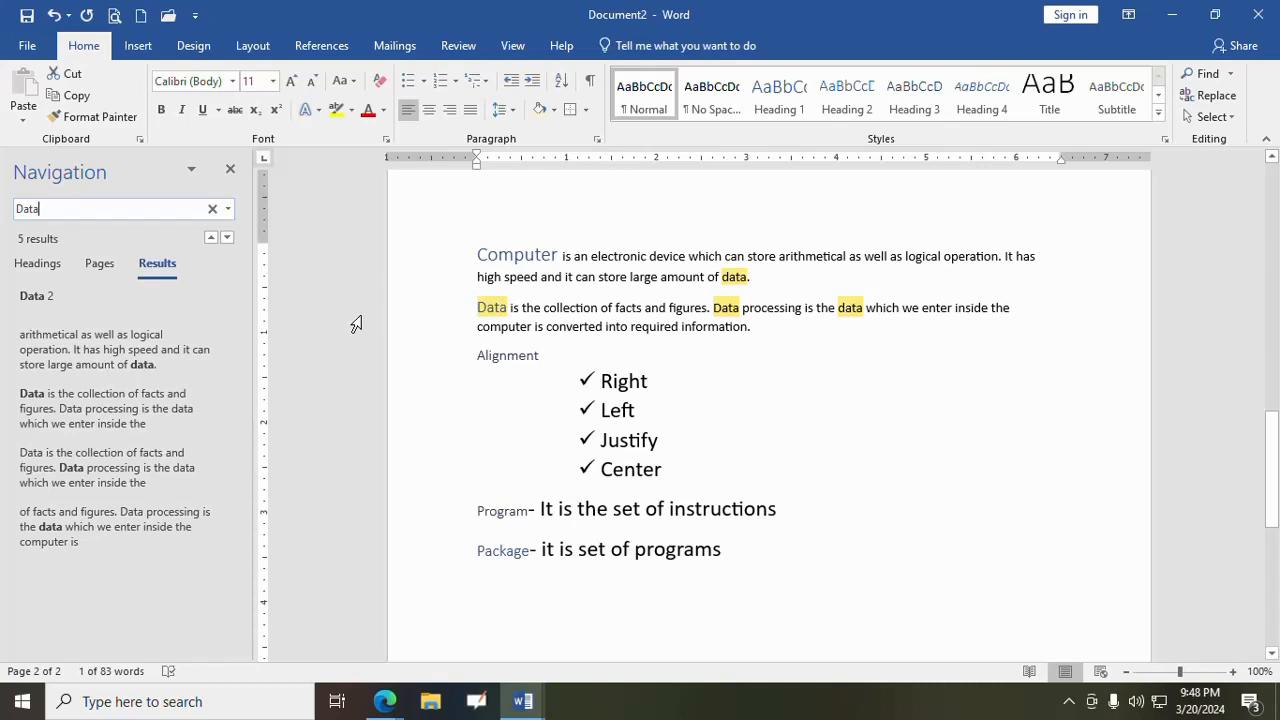
pyautogui.click(230, 169)
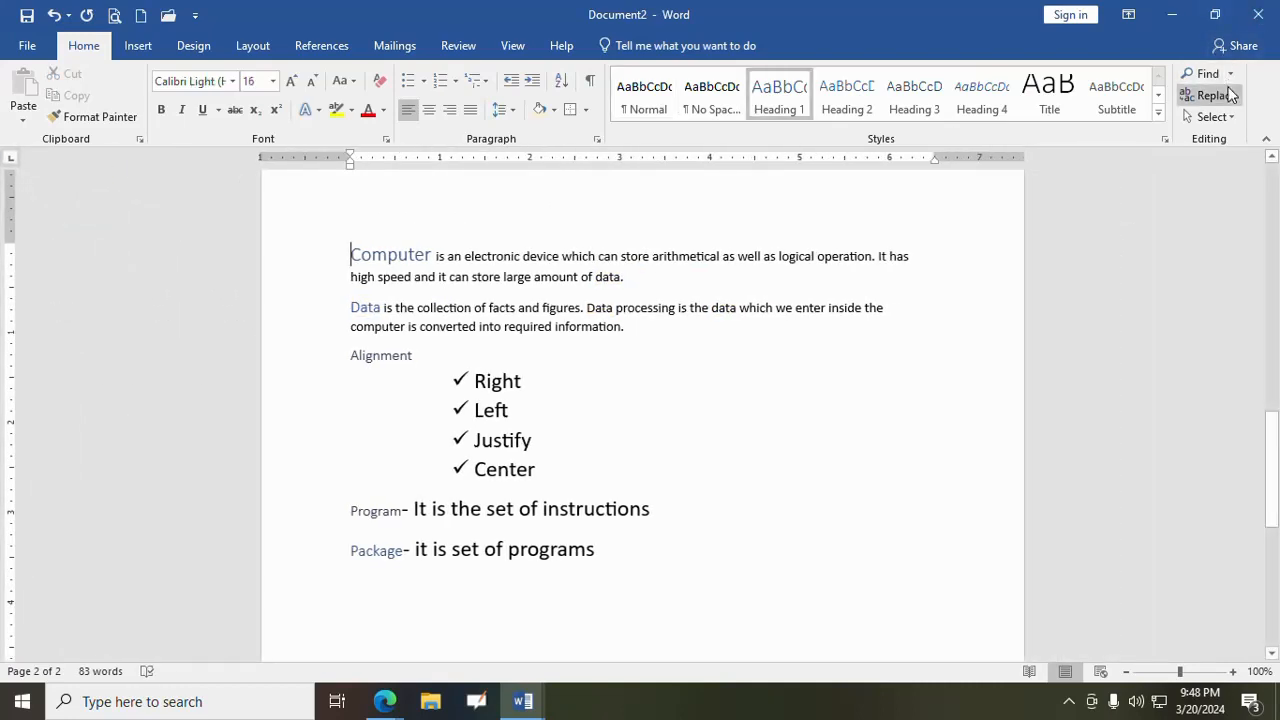
# - Find "Data" and replace only the occurrence that starts the second paragraph on page 2 with "Input"
pyautogui.click(1212, 95)
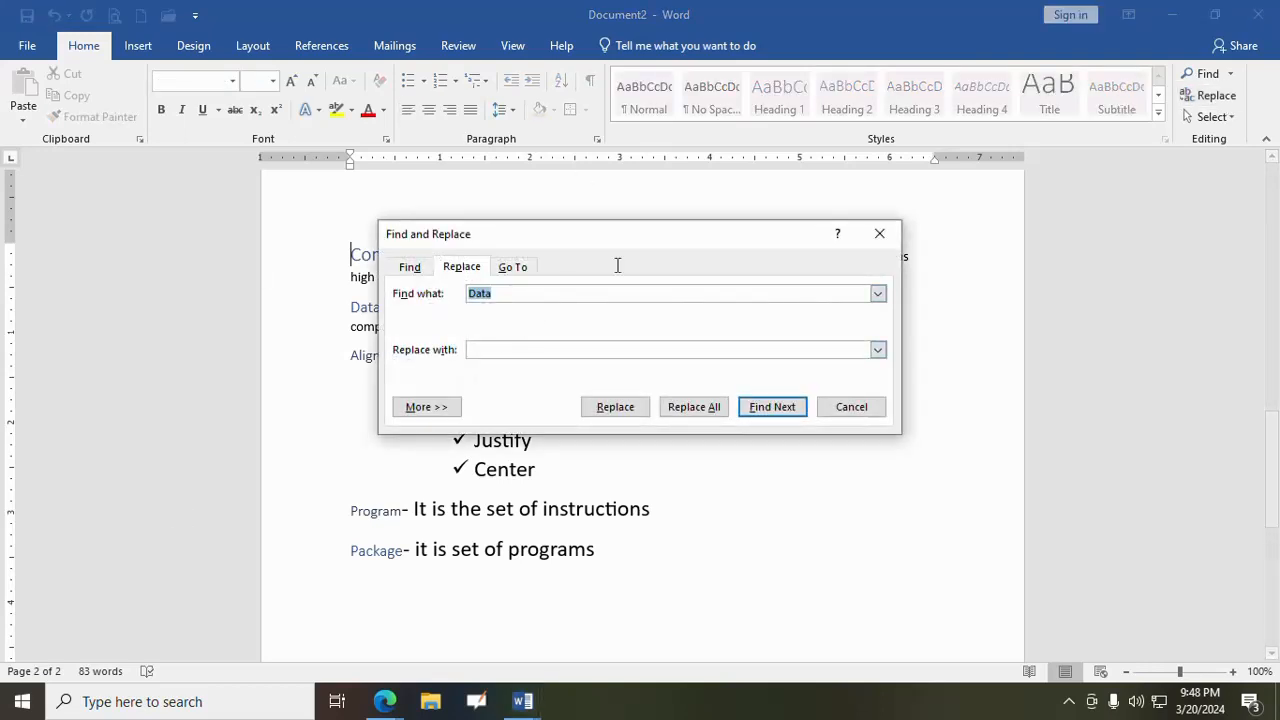
pyautogui.moveTo(633, 243); pyautogui.dragTo(912, 181)
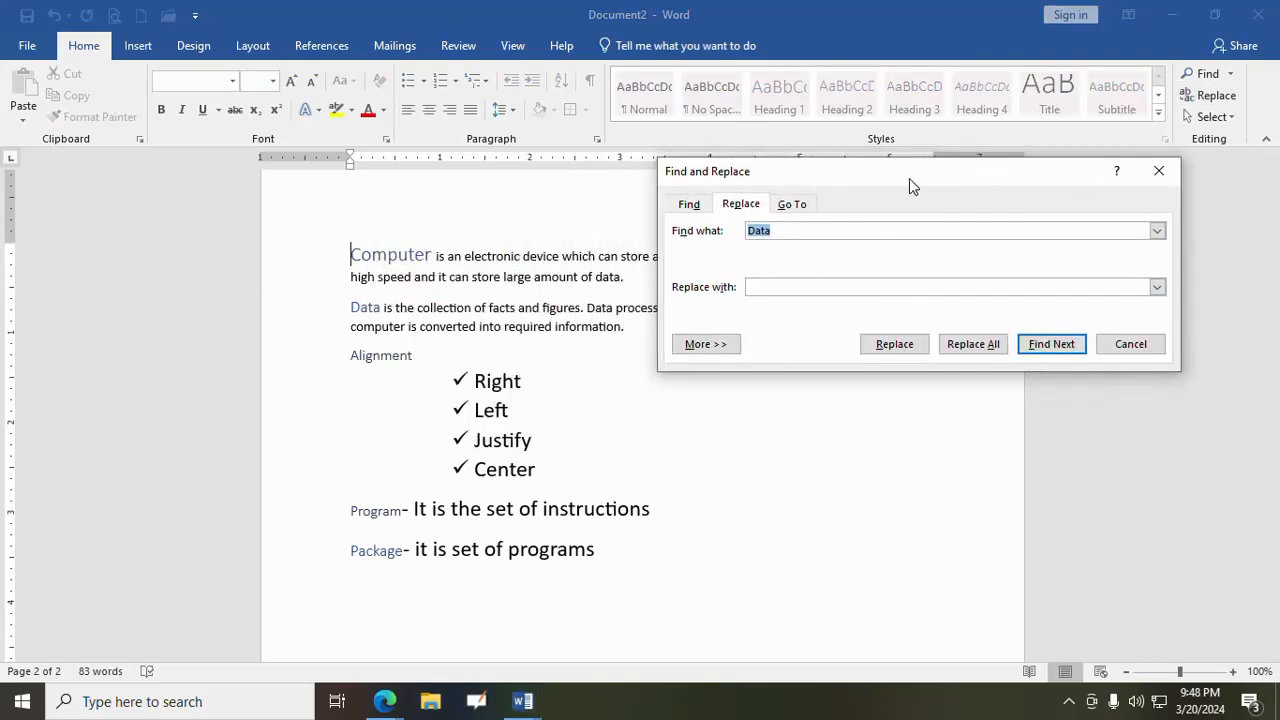
pyautogui.click(762, 287)
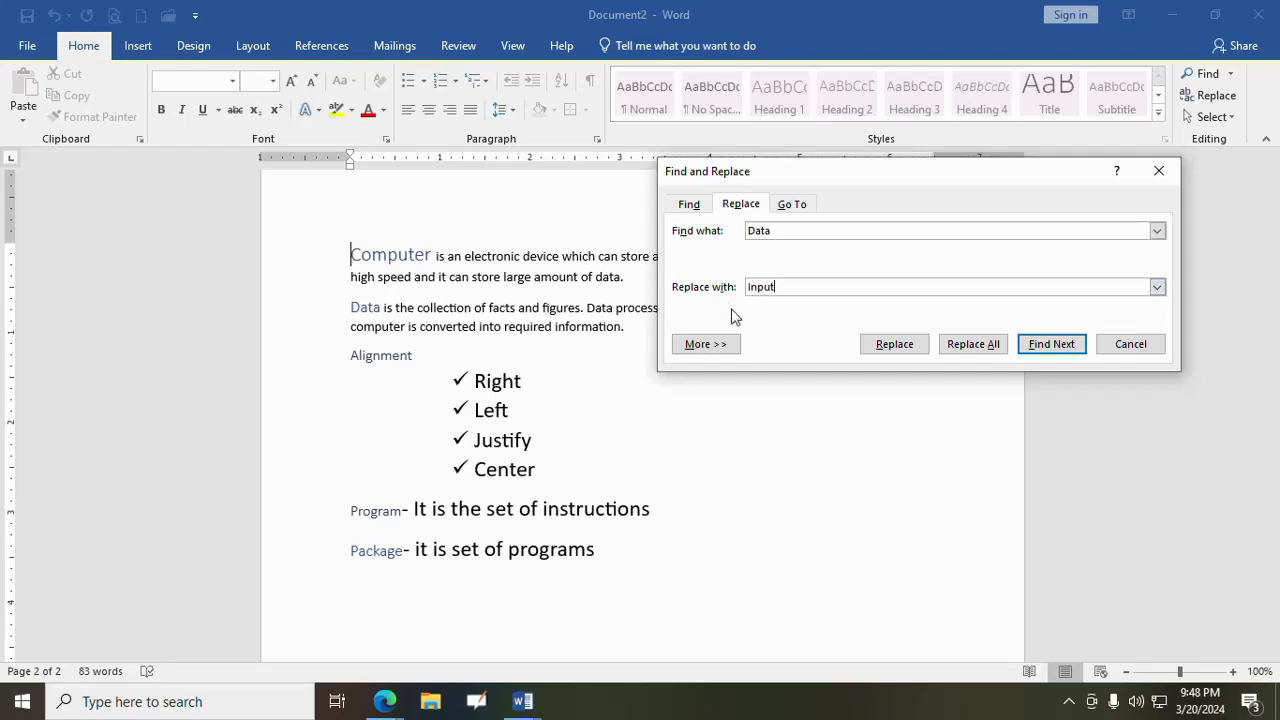
pyautogui.click(1051, 346)
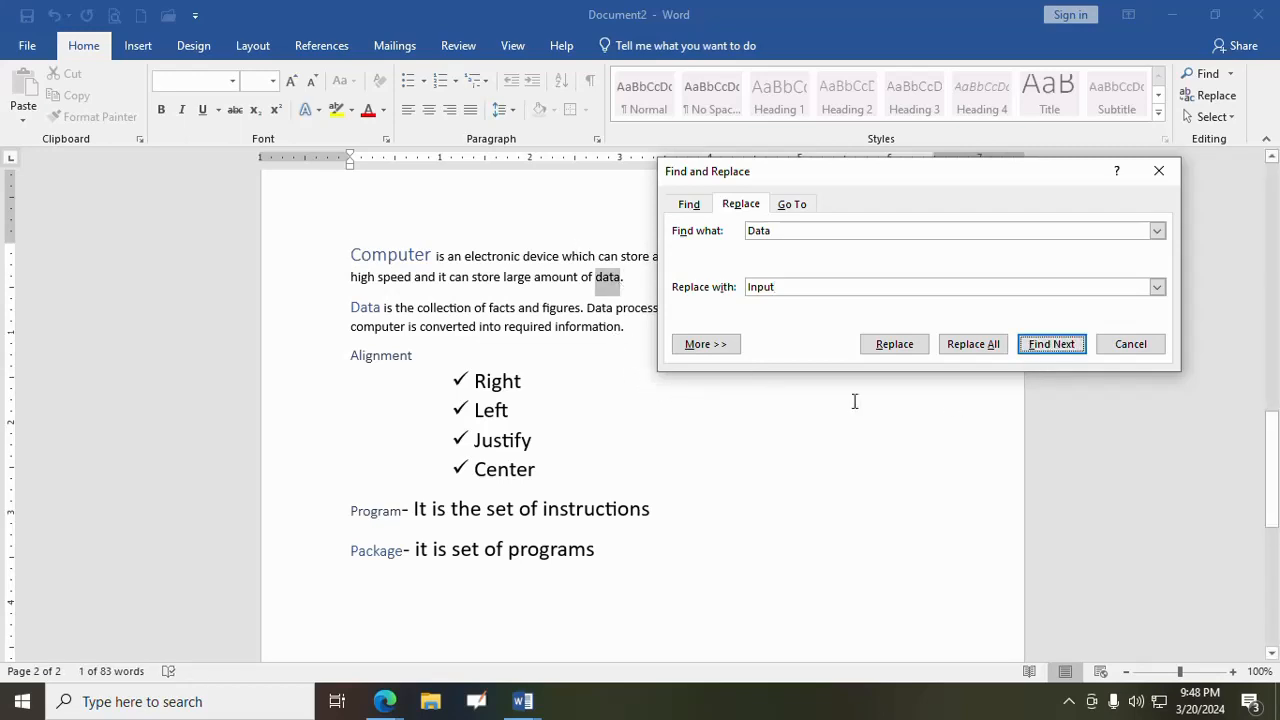
pyautogui.click(1070, 348)
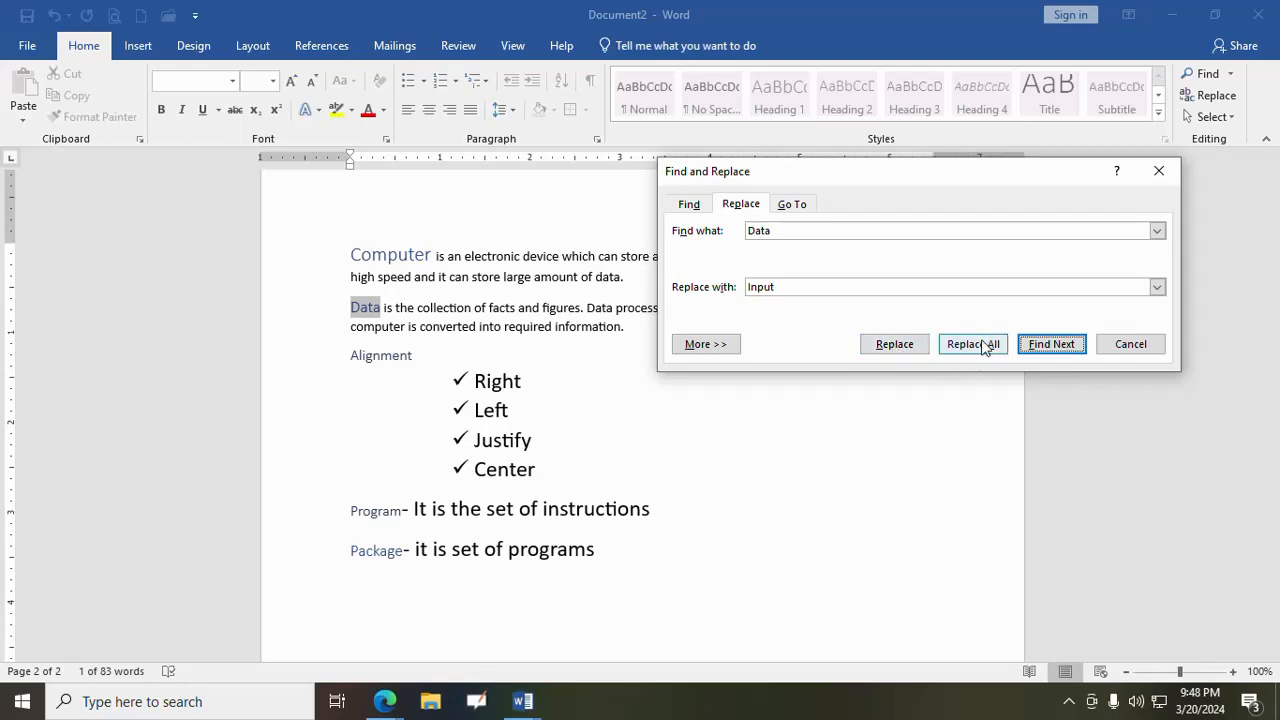
pyautogui.click(883, 346)
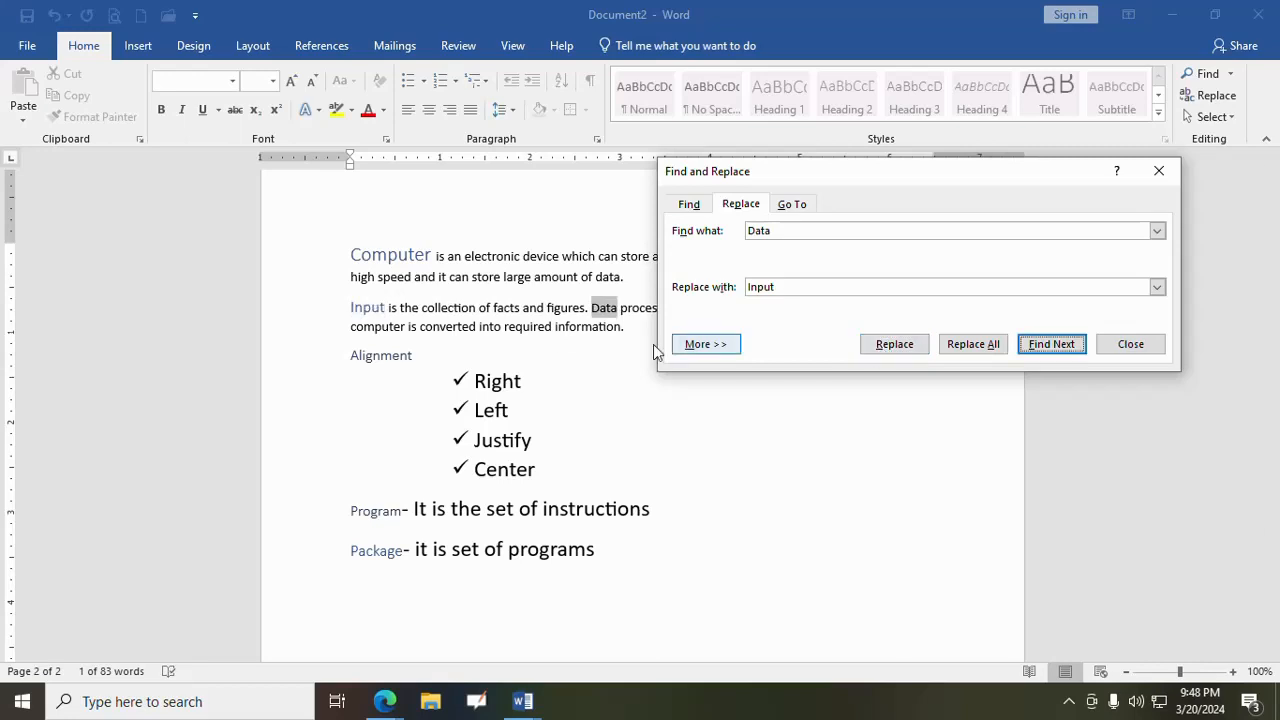
# - Skip "Data processing", replace "data" in "the data which we enter" with "Input", and close Find and Replace
pyautogui.click(1067, 343)
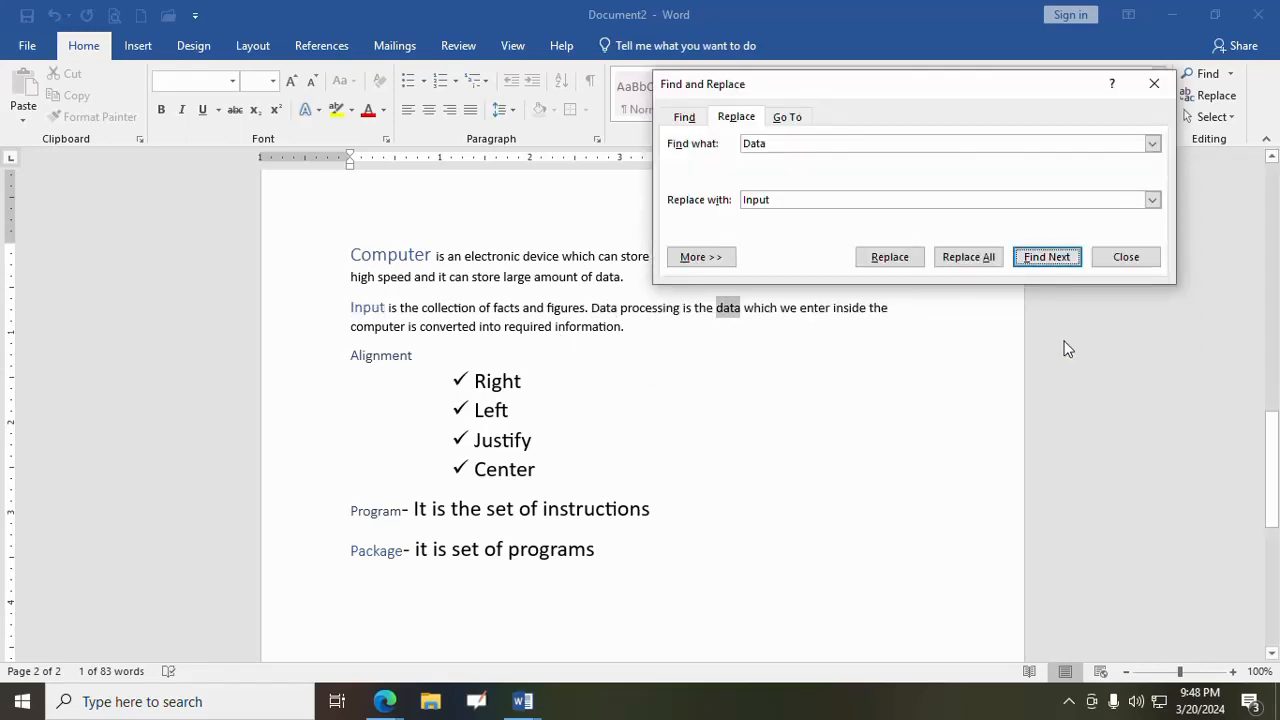
pyautogui.click(893, 258)
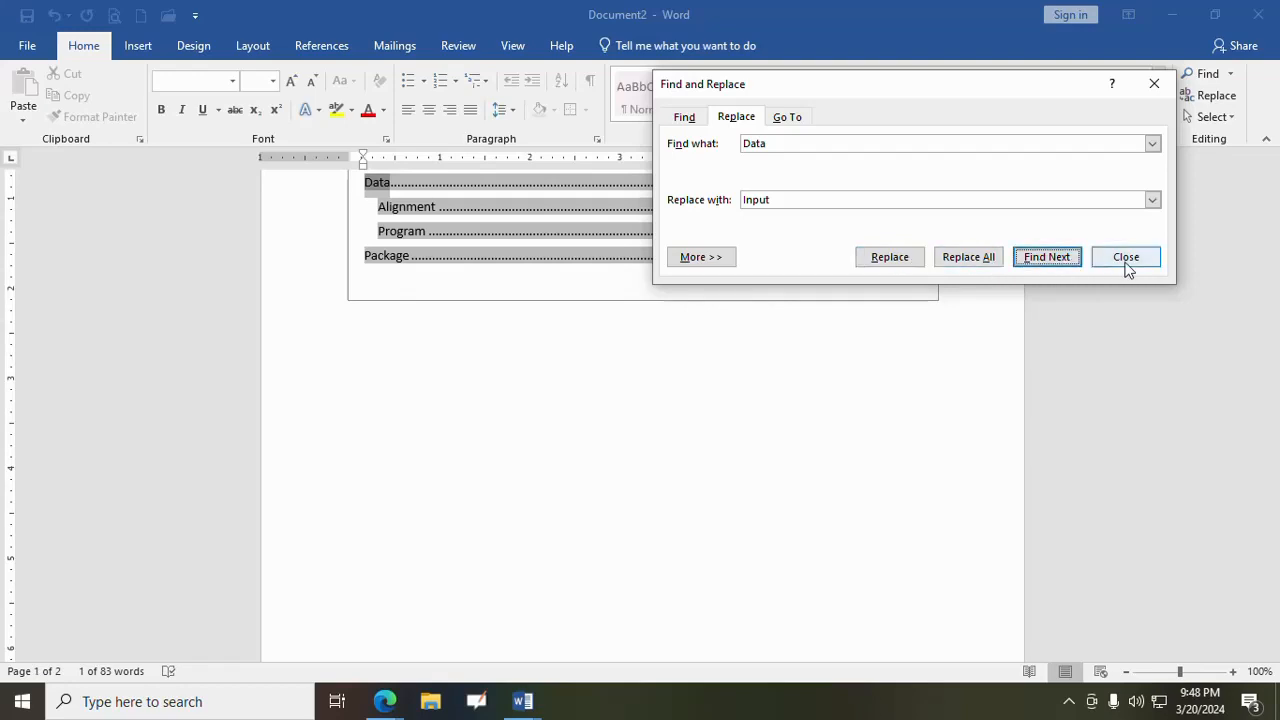
pyautogui.click(1127, 266)
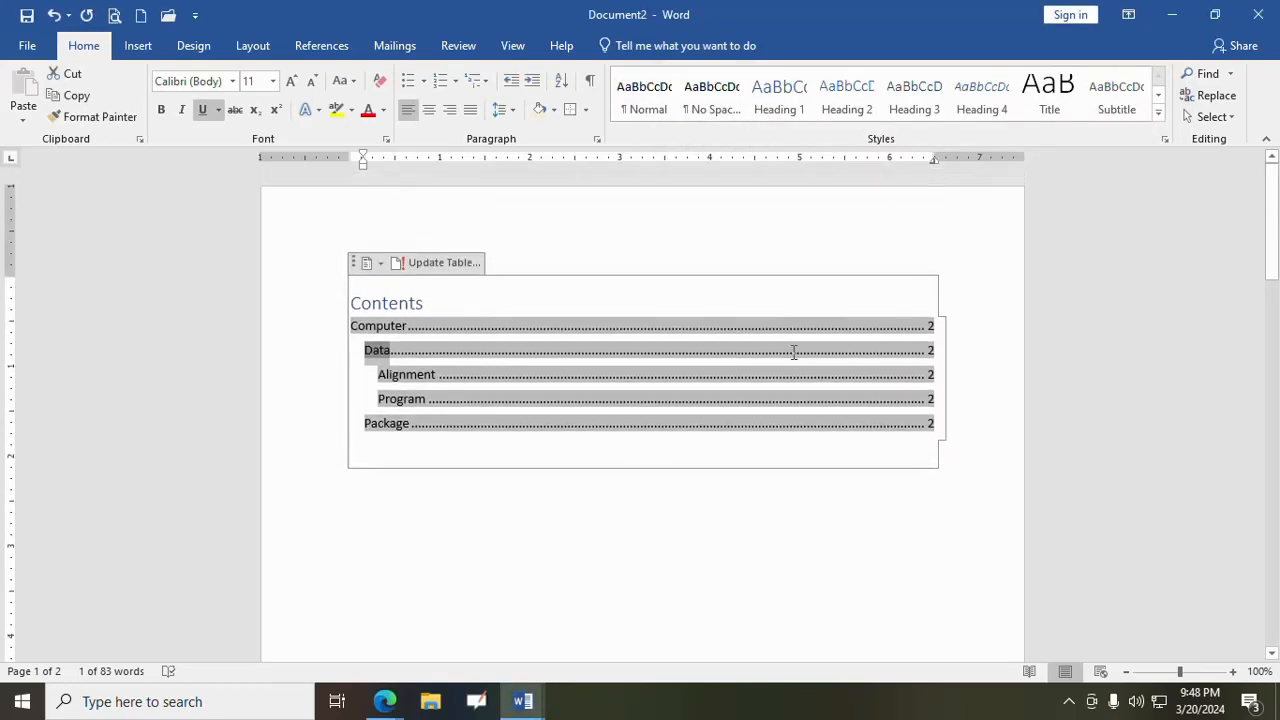
pyautogui.scroll(-15, 793, 352)
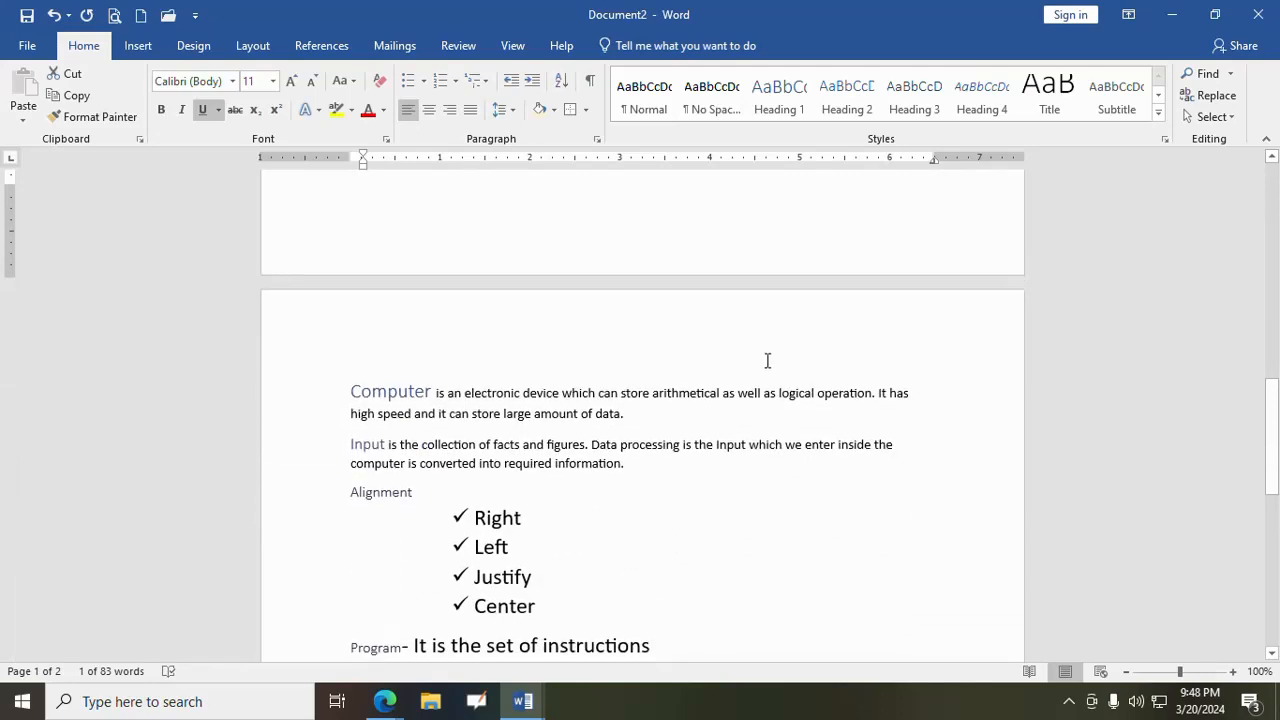
# - Replace all occurrences of "Input" in the document with "Data" and close Find and Replace
pyautogui.click(527, 444)
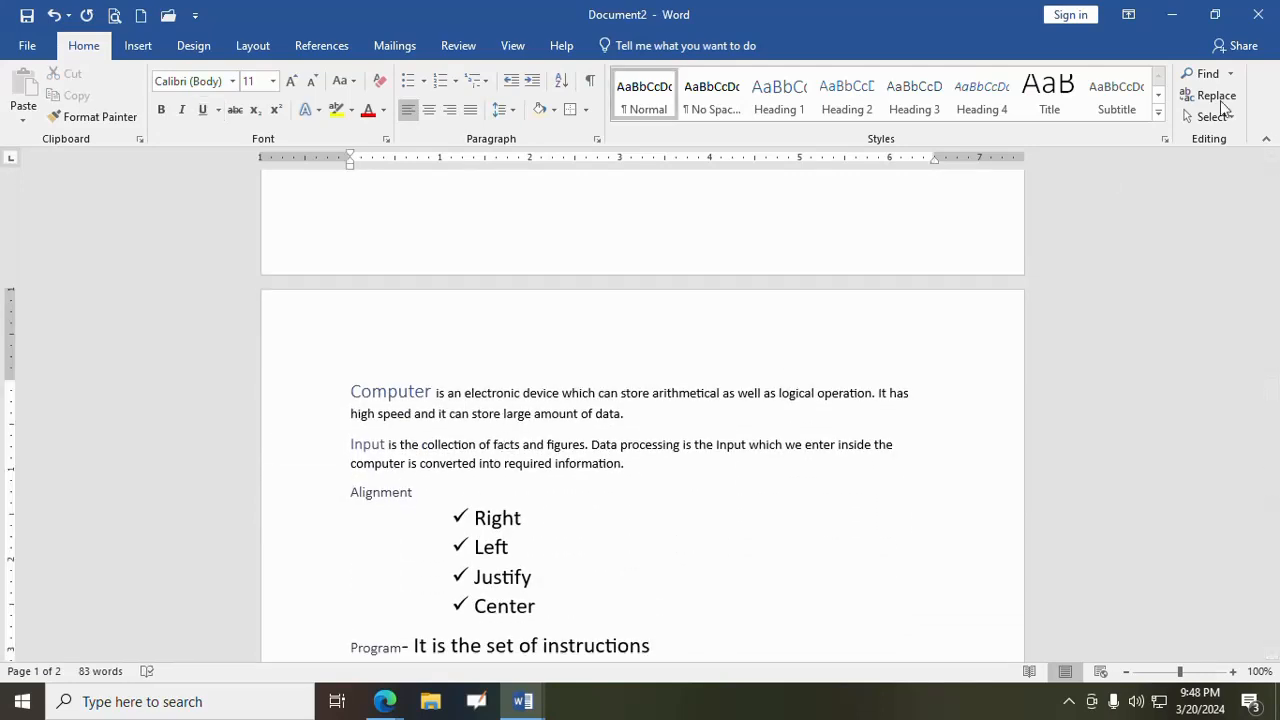
pyautogui.click(1214, 95)
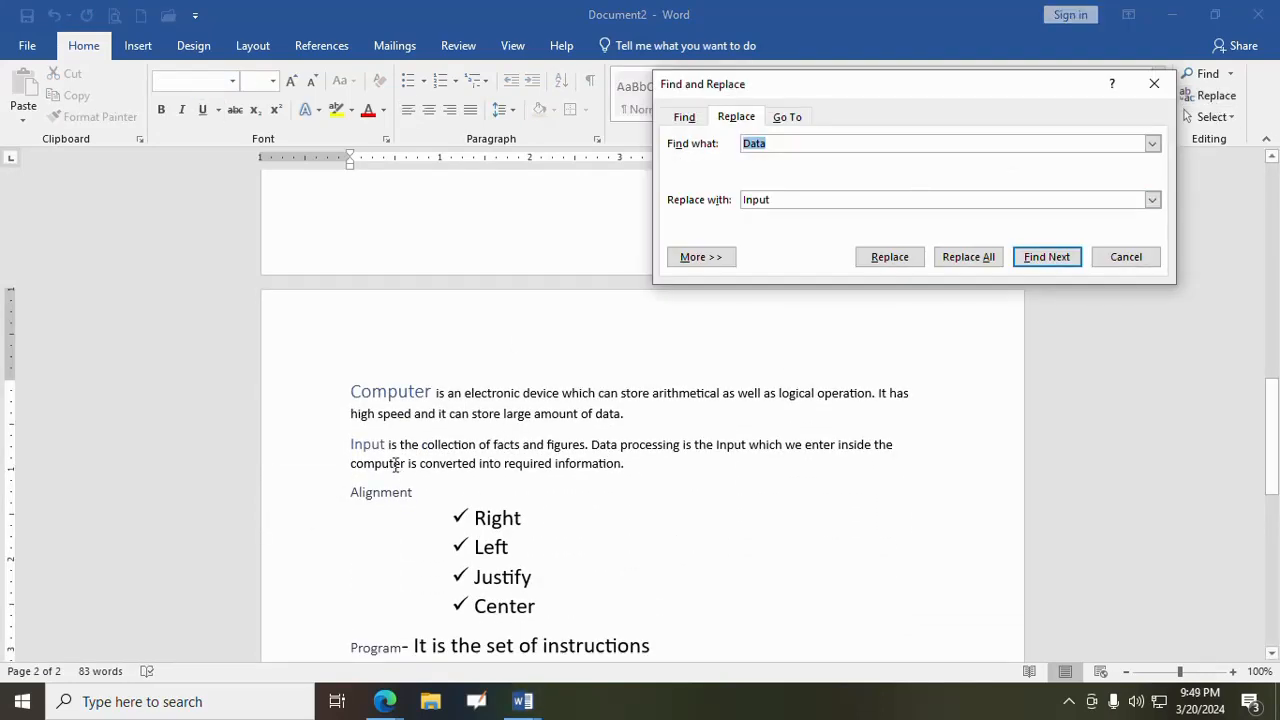
pyautogui.write('I')
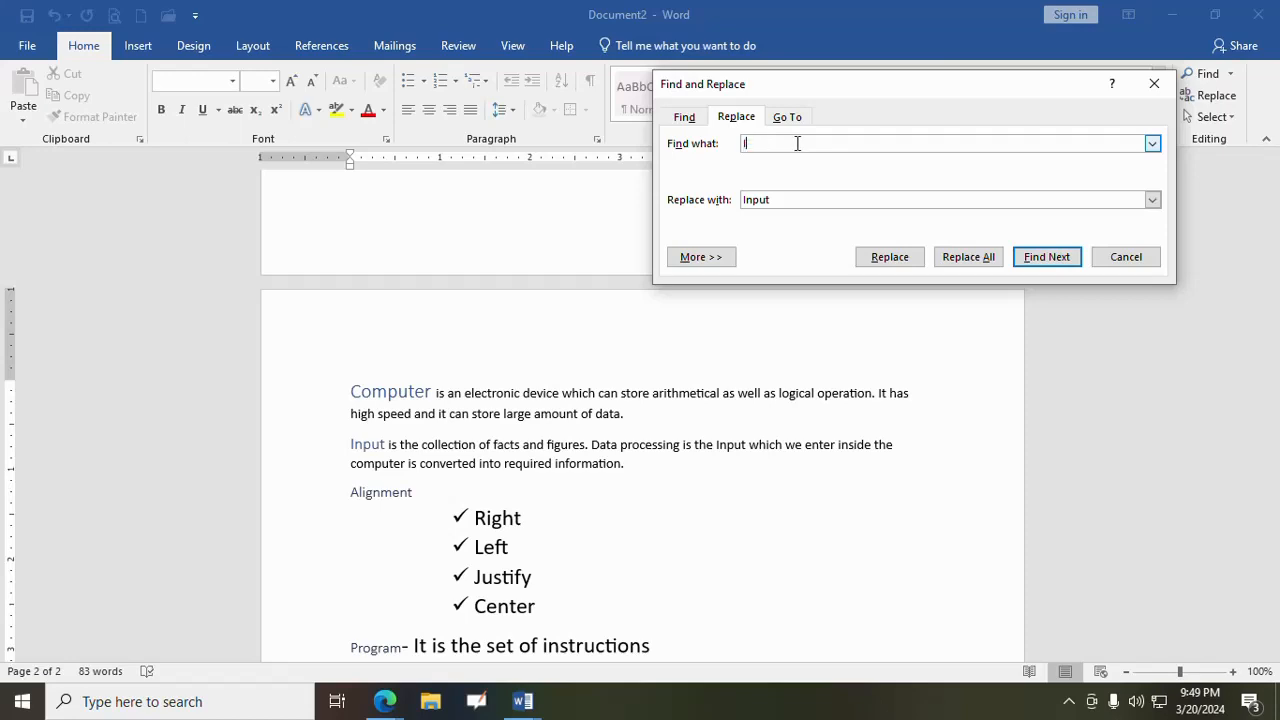
pyautogui.write('nput')
pyautogui.moveTo(777, 200); pyautogui.dragTo(723, 200)
pyautogui.write('Data')
pyautogui.click(977, 260)
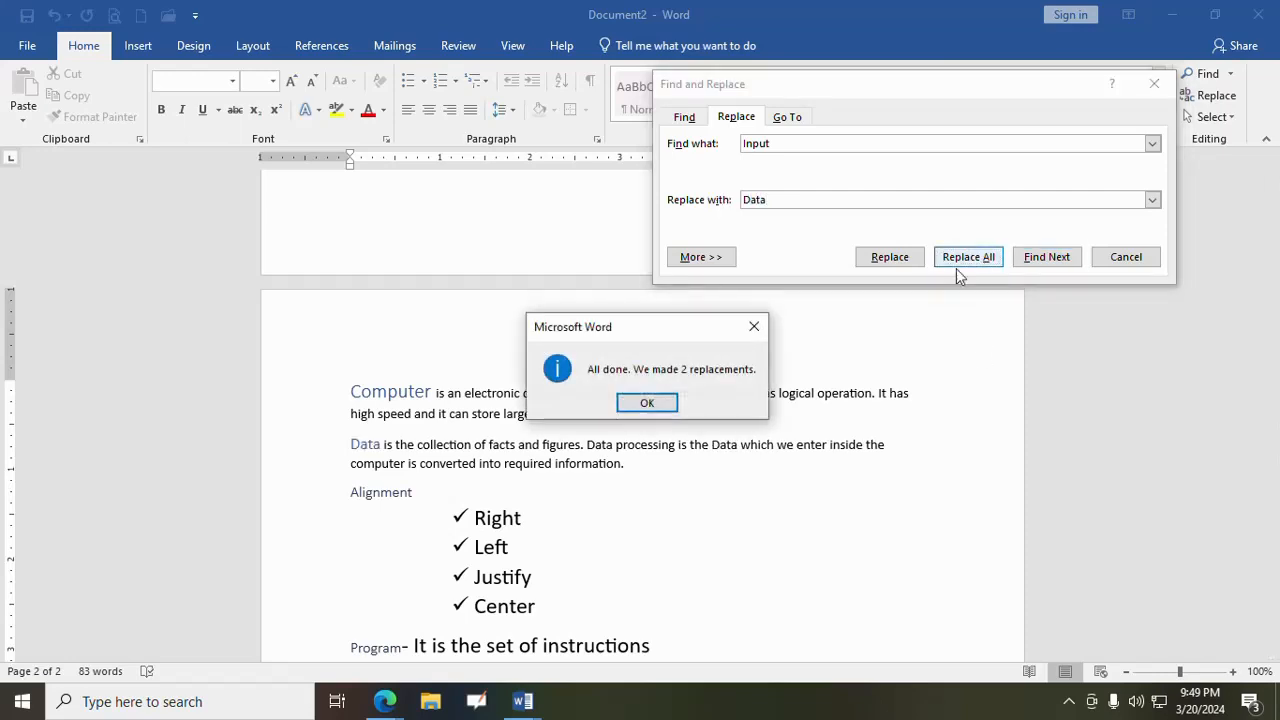
pyautogui.click(648, 402)
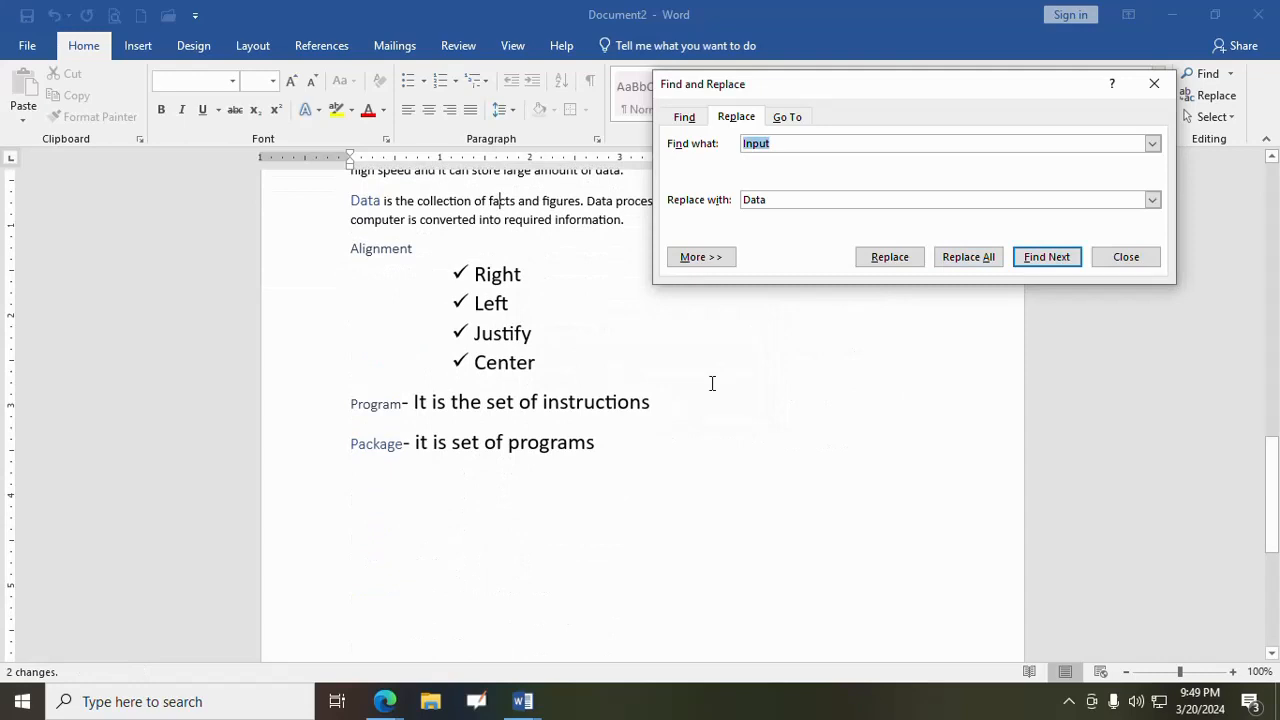
pyautogui.click(1126, 257)
pyautogui.scroll(2, 720, 380)
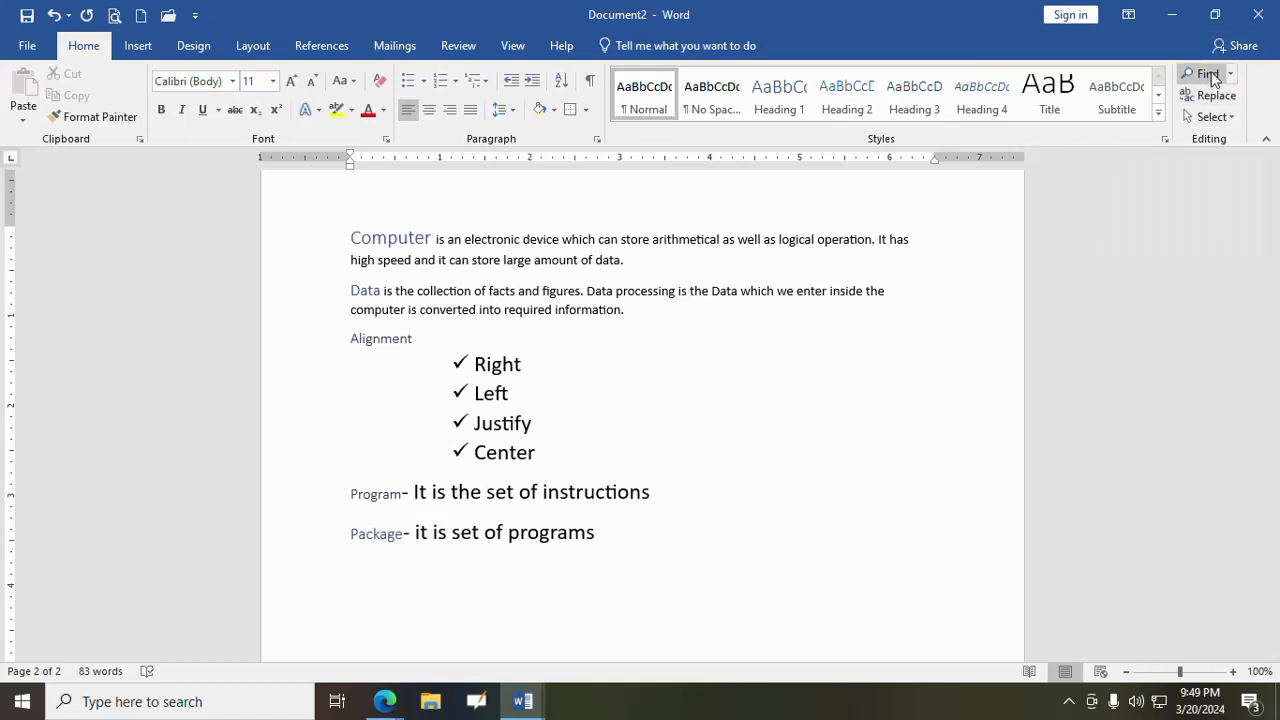
# - Select the entire document, deselect it, and highlight the page 2 text from "Computer" to "programs" before clearing the selection
pyautogui.click(1231, 120)
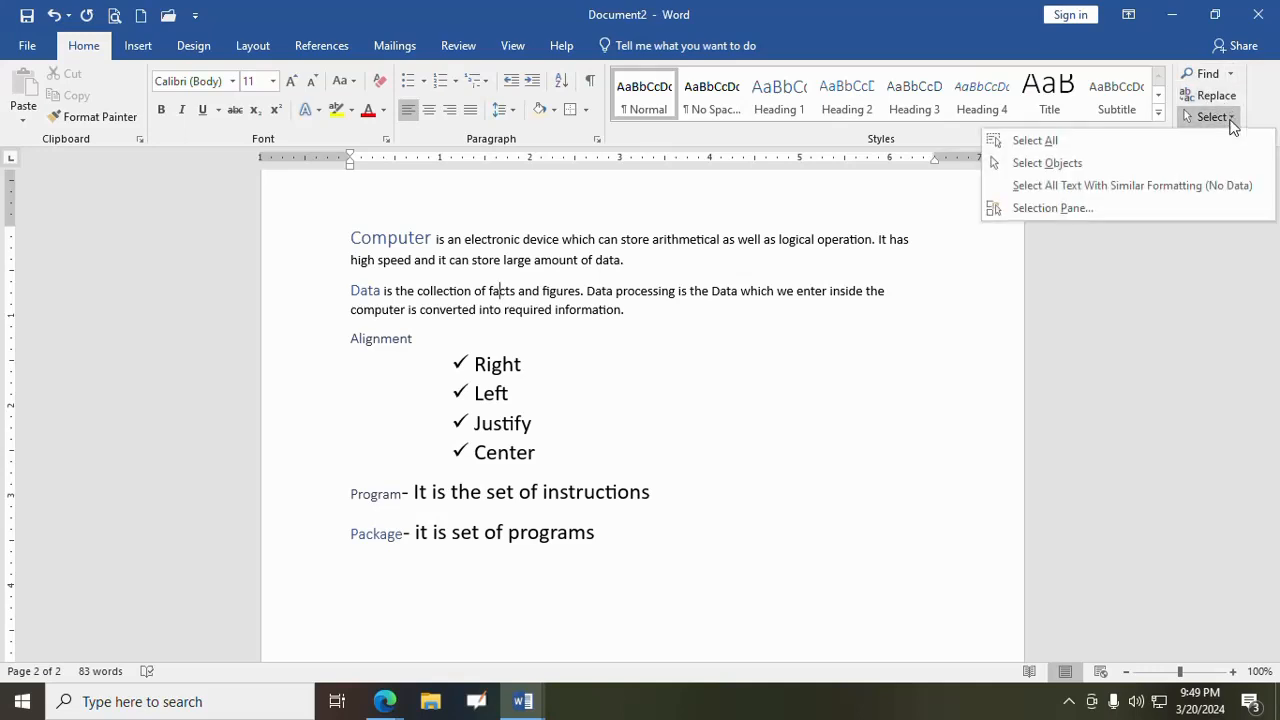
pyautogui.click(1200, 145)
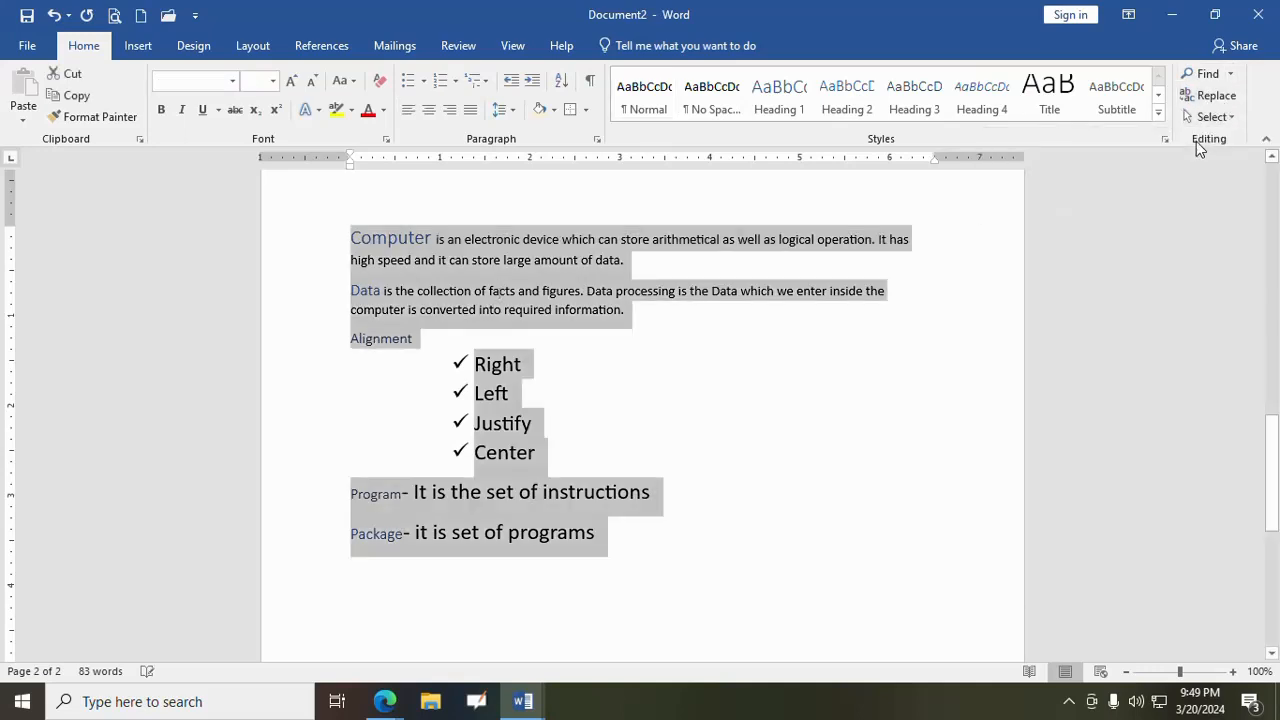
pyautogui.click(659, 384)
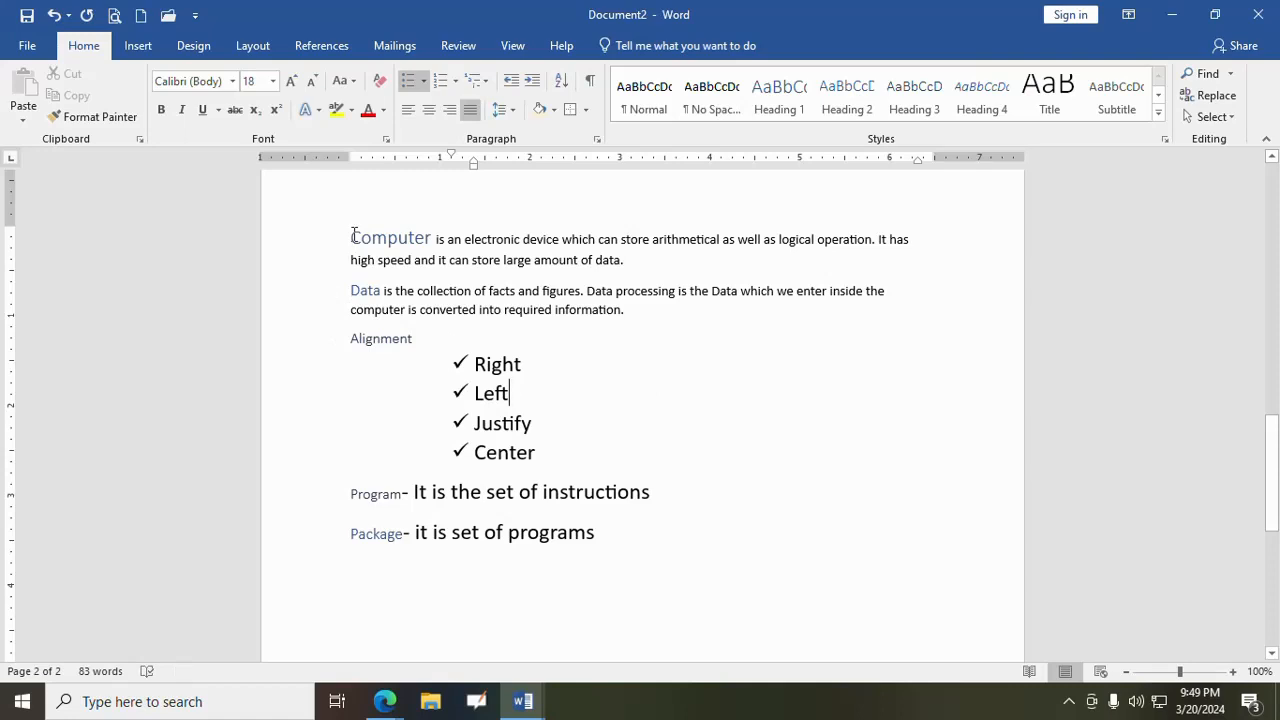
pyautogui.moveTo(350, 238); pyautogui.dragTo(565, 556)
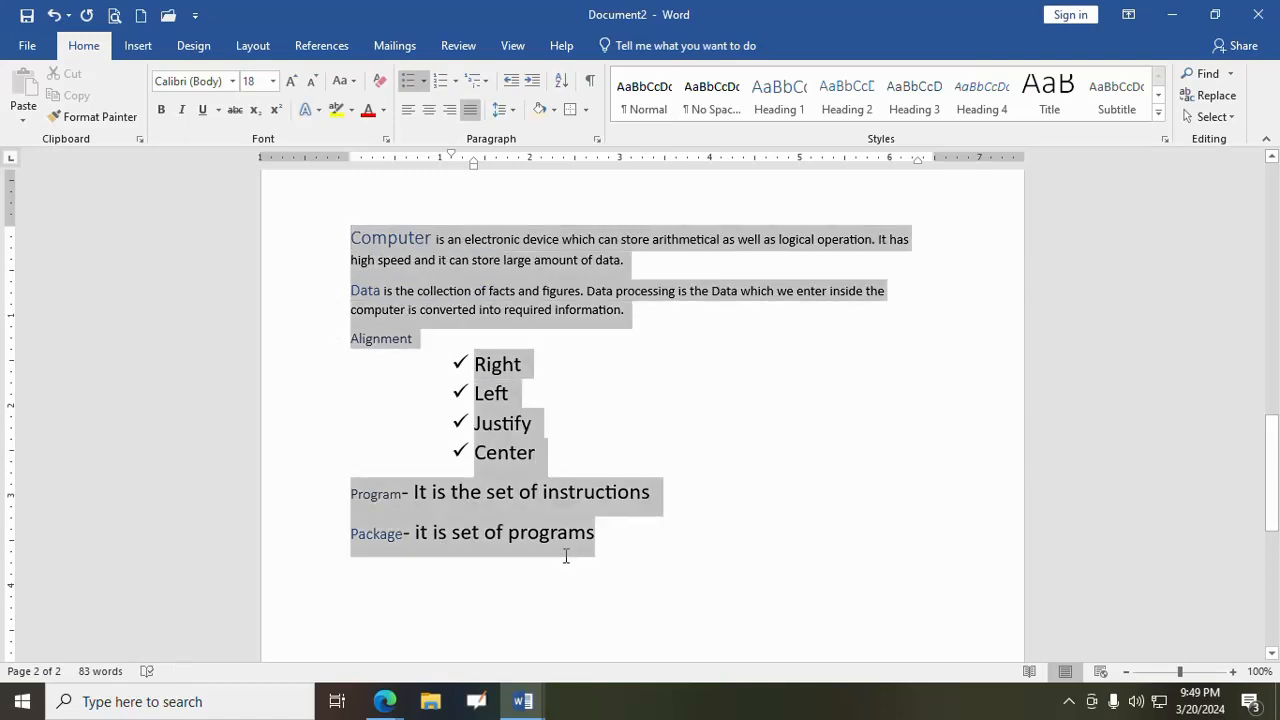
pyautogui.click(673, 362)
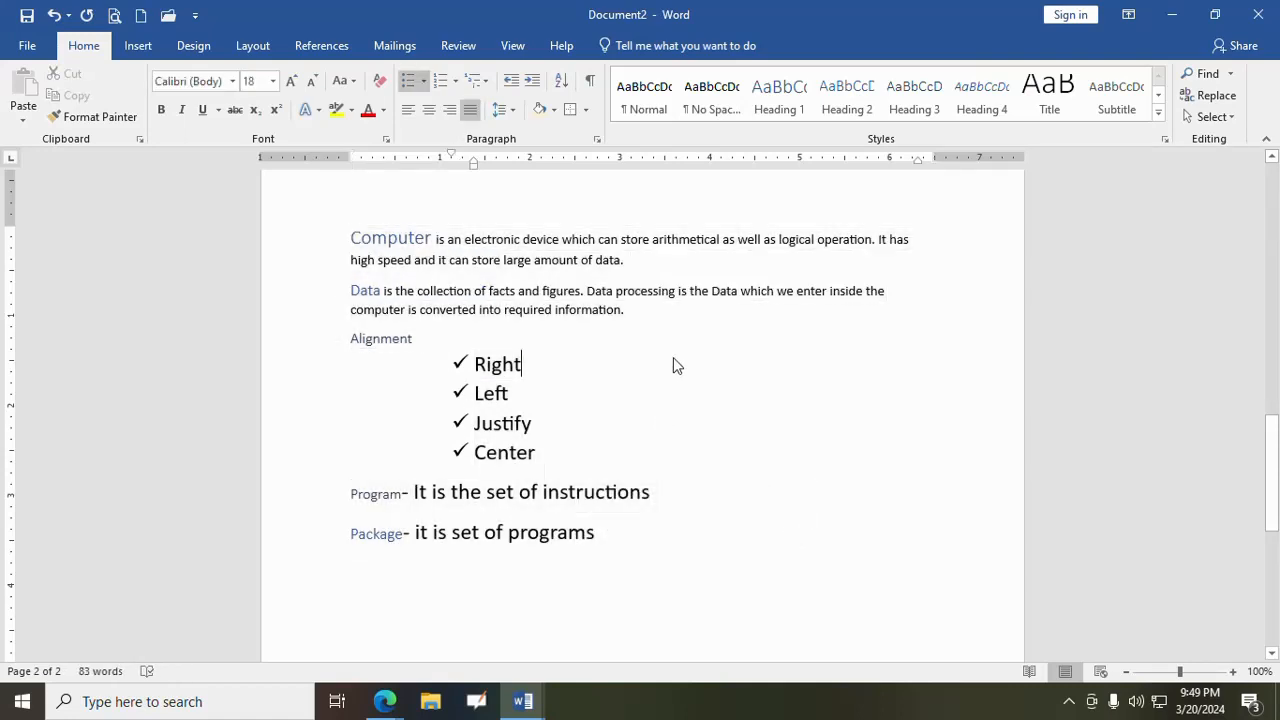
# - Select all document content two more times, clearing each selection, and review the available selection options
pyautogui.click(1212, 116)
pyautogui.click(1186, 144)
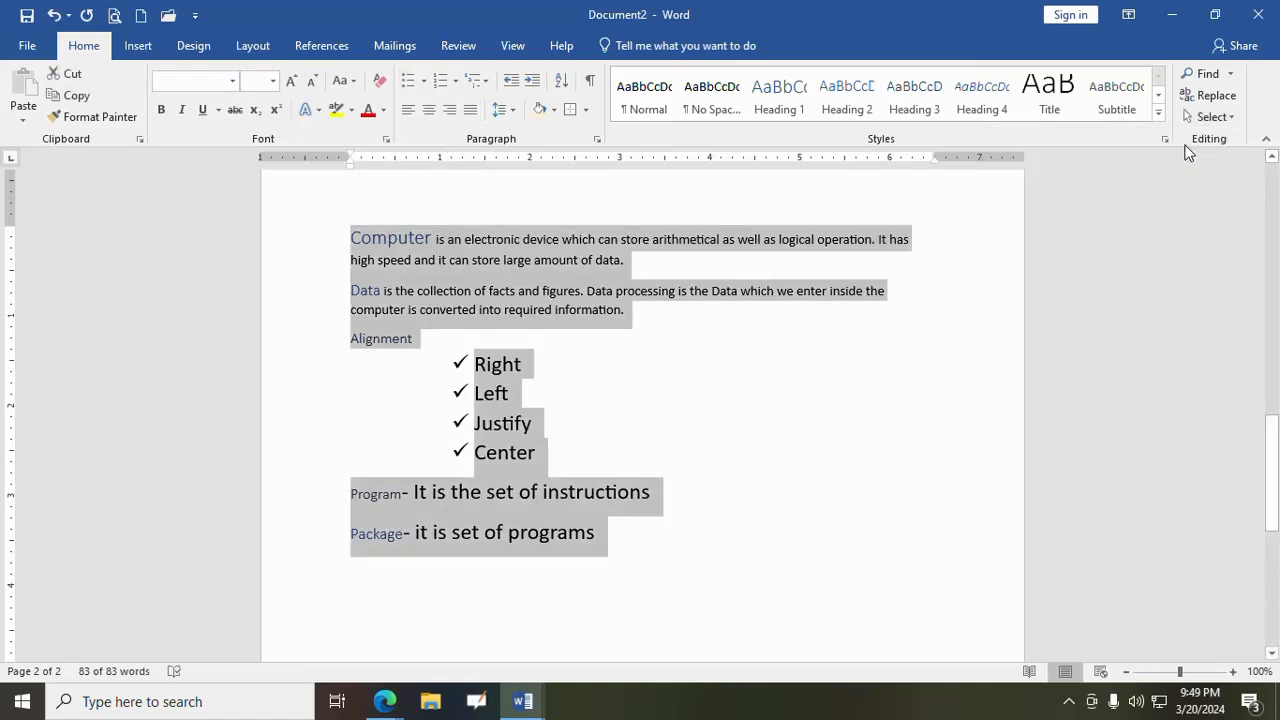
pyautogui.click(810, 371)
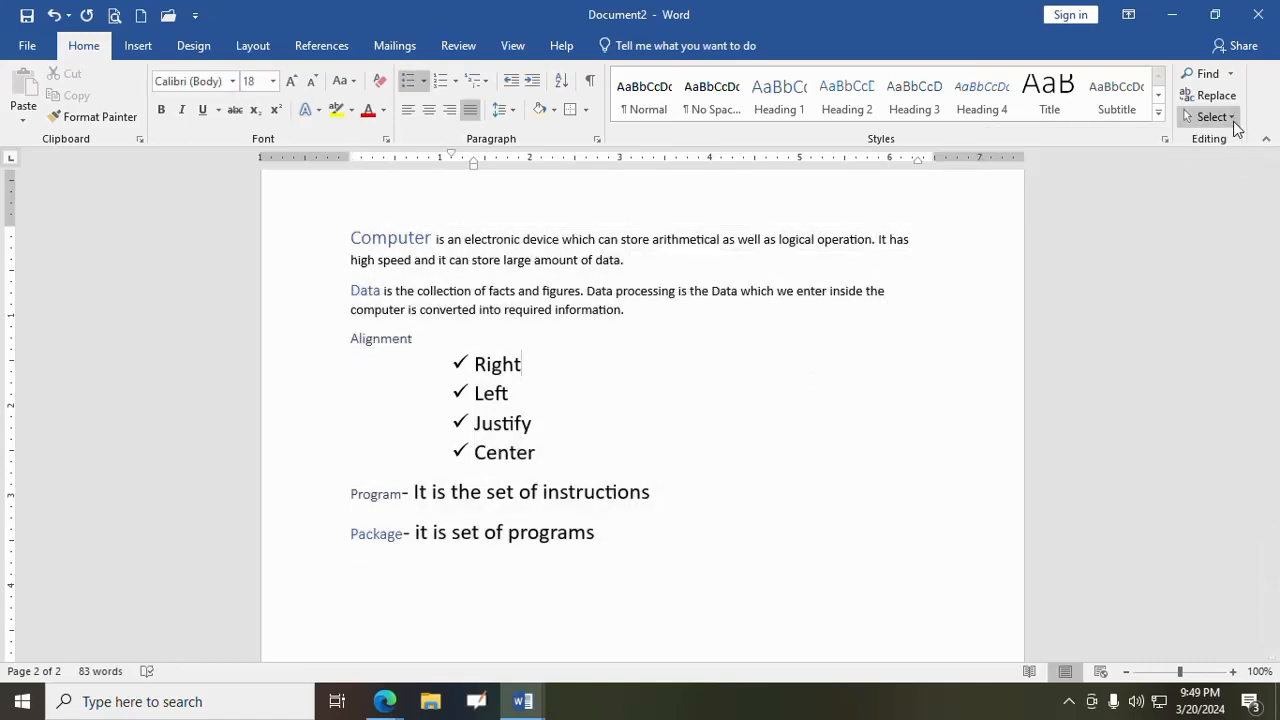
pyautogui.hotkey('ctrl', 'a')
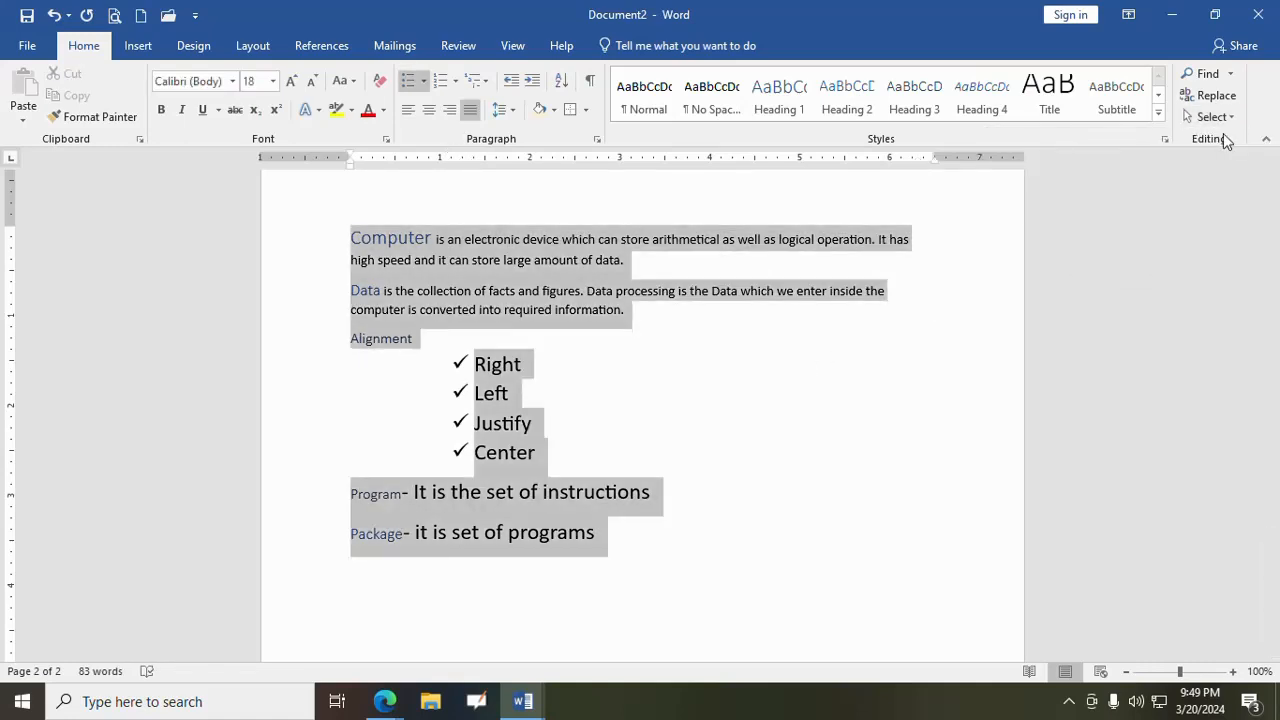
pyautogui.click(723, 388)
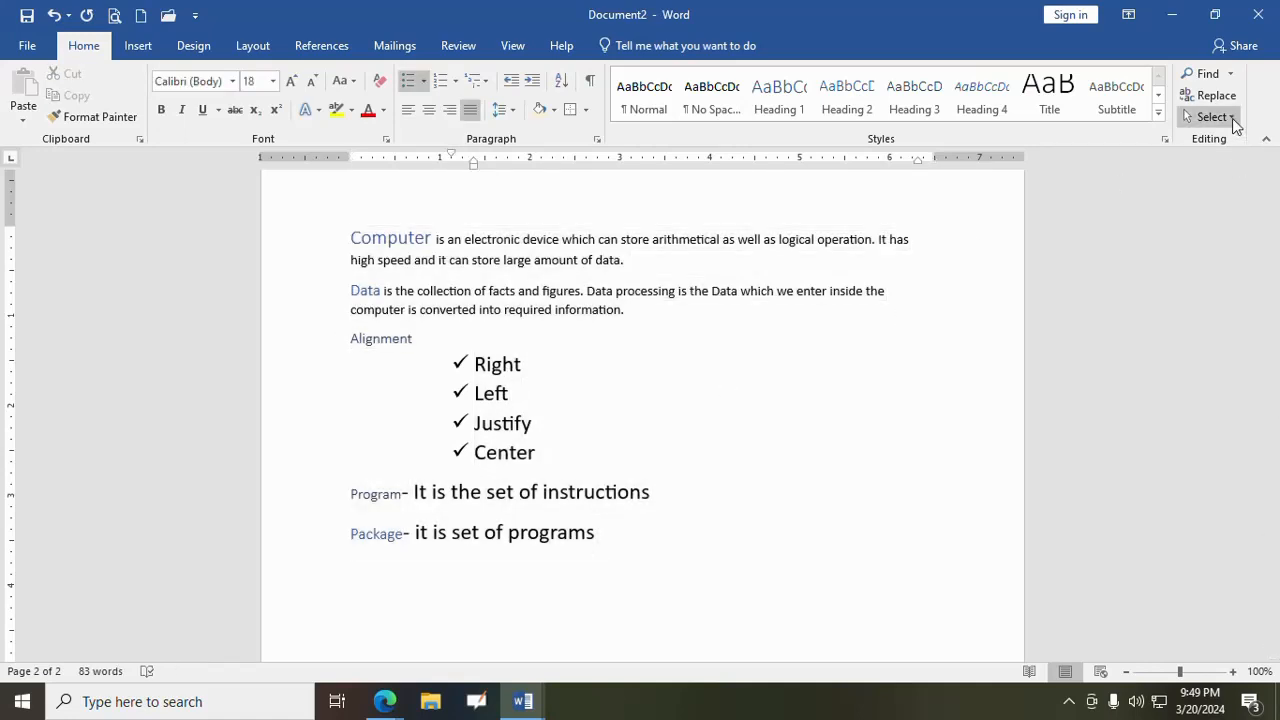
pyautogui.click(1230, 117)
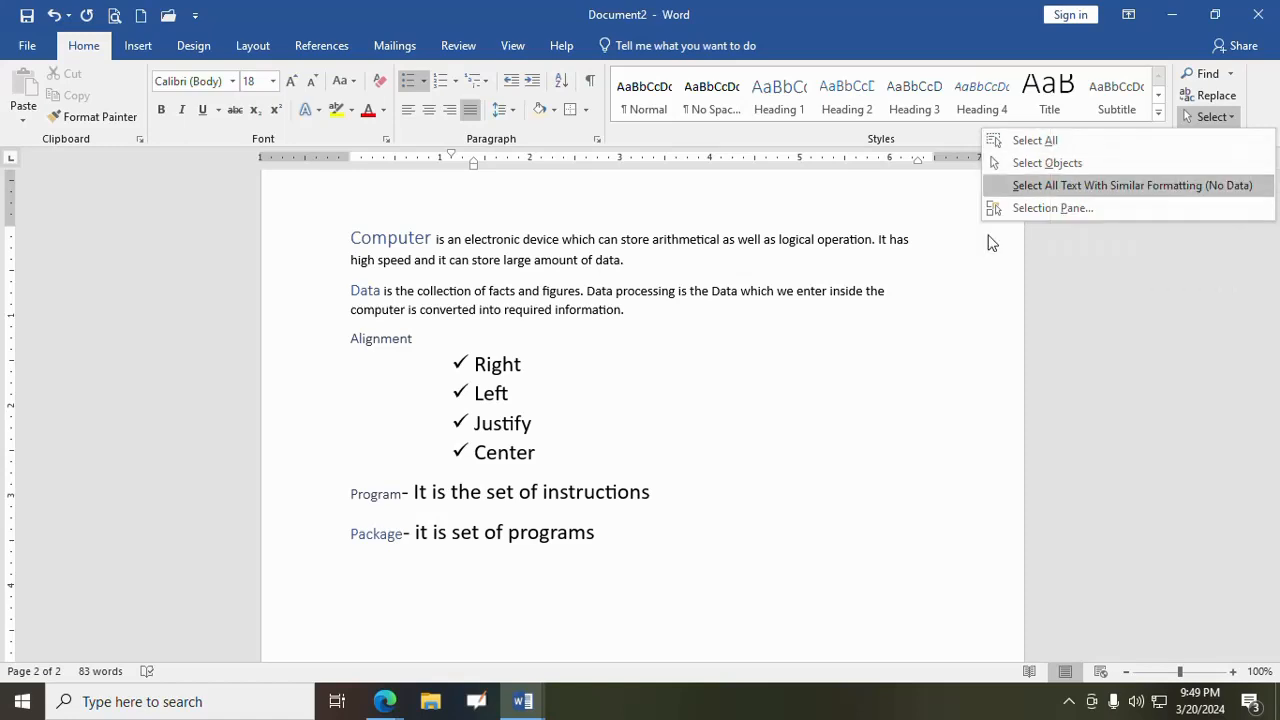
pyautogui.click(875, 373)
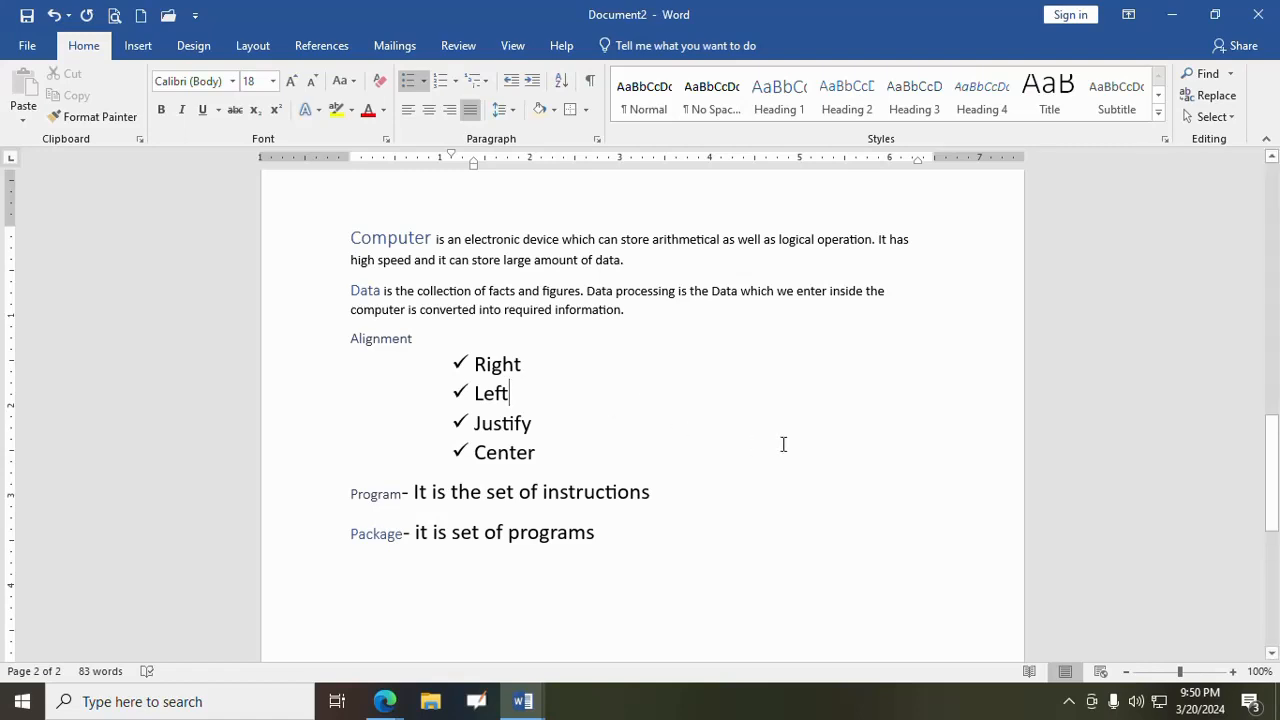
pyautogui.click(1070, 705)
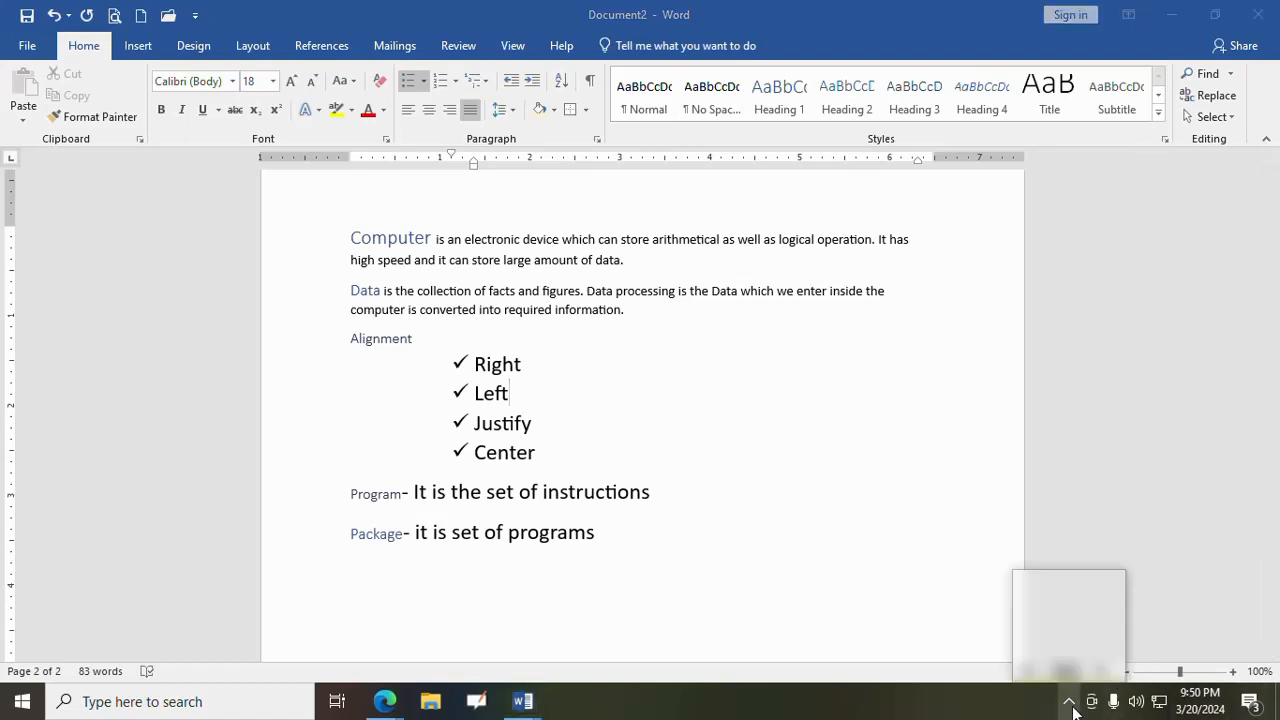
pyautogui.click(1032, 625)
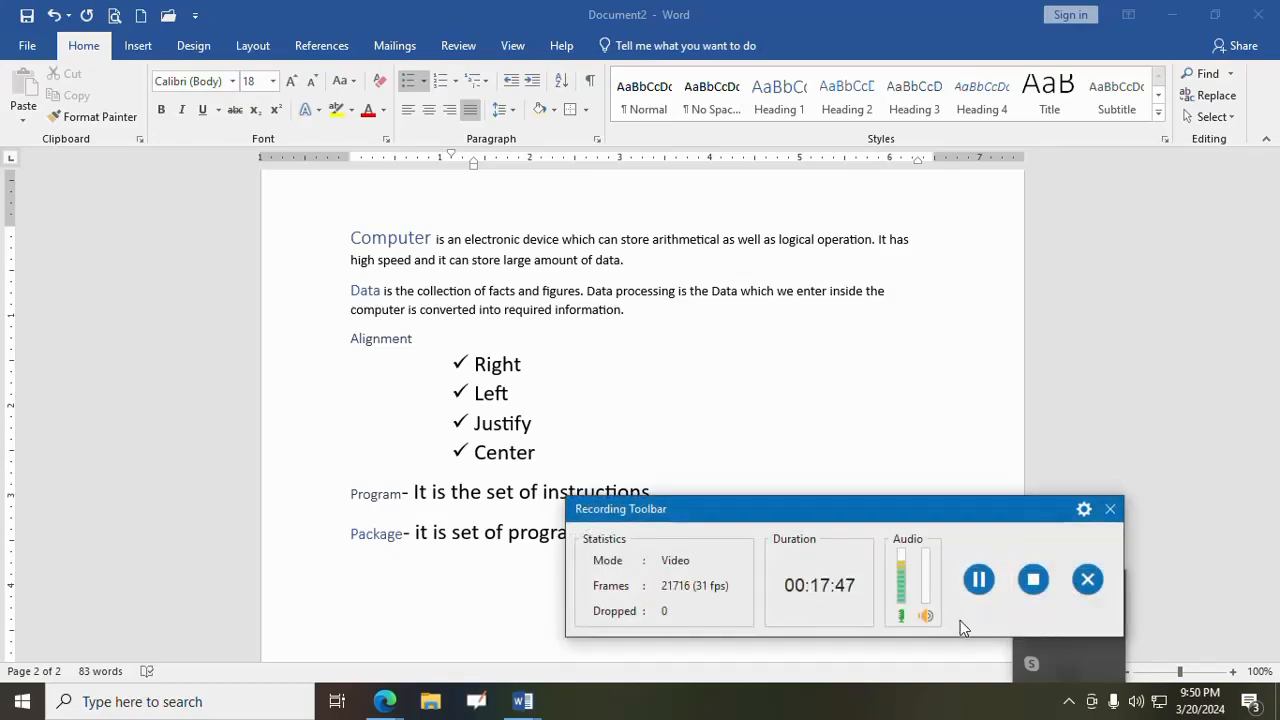